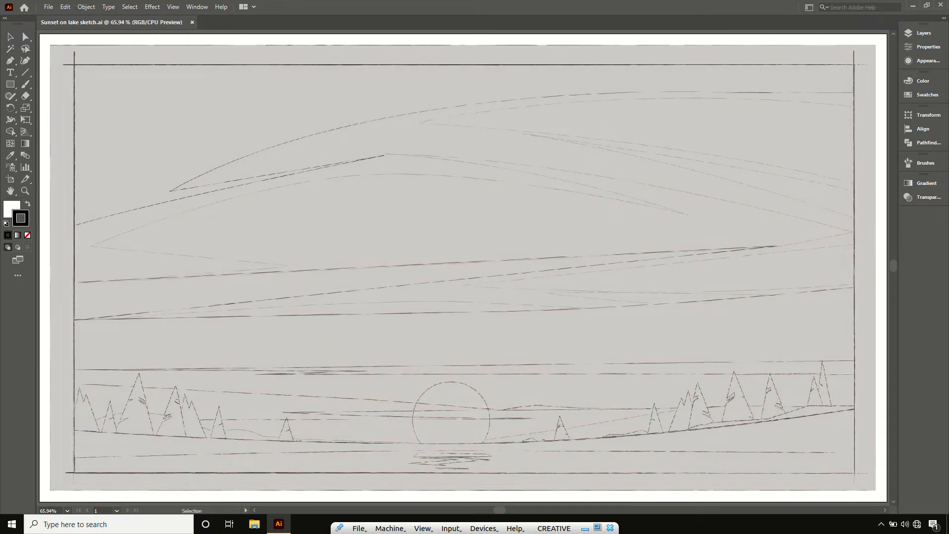
{"action": "key", "text": "ctrl+minus"}
{"action": "key", "text": "ctrl+minus"}
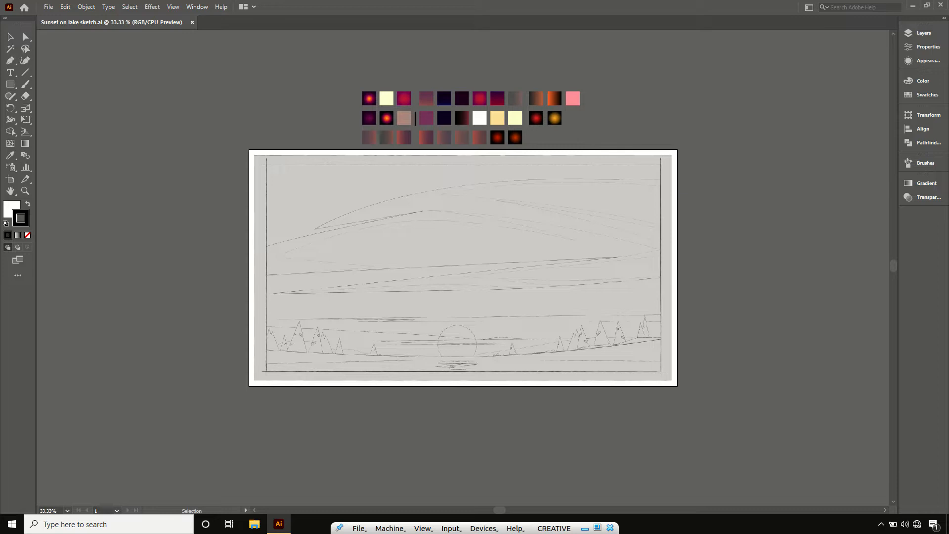
{"action": "left_click", "coordinate": [668, 363]}
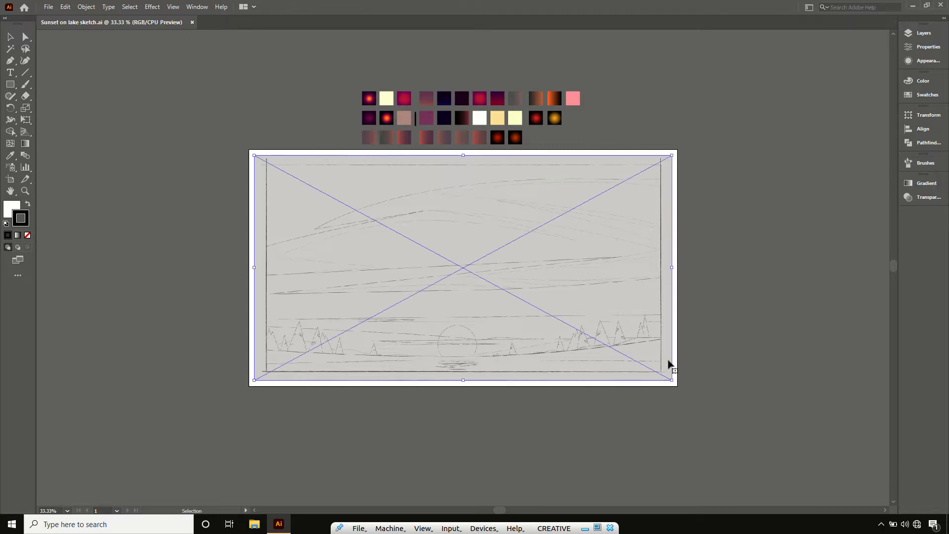
{"action": "left_click", "coordinate": [693, 359]}
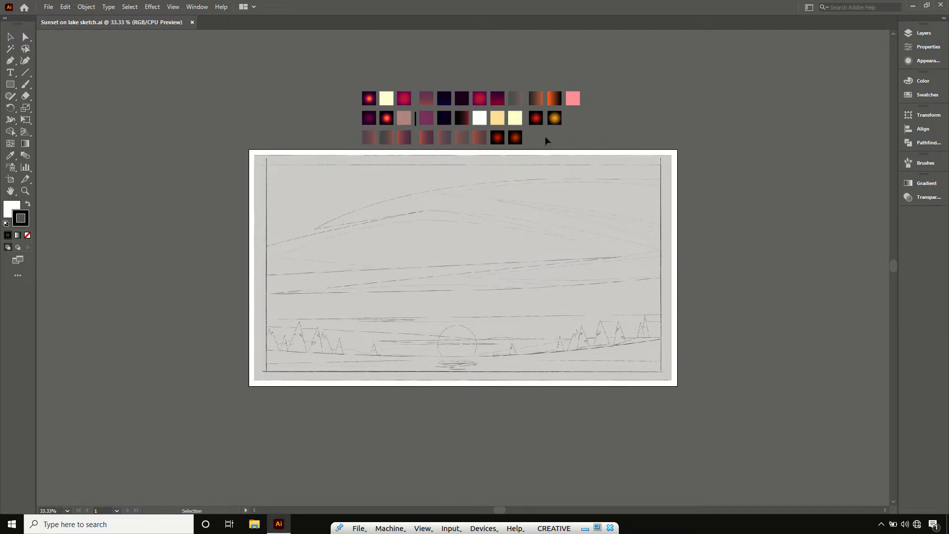
- Draw a rectangle with a red F90606 stroke, about 1863 by 996 px, slightly outside the sketched frame lines
{"action": "key", "text": "r"}
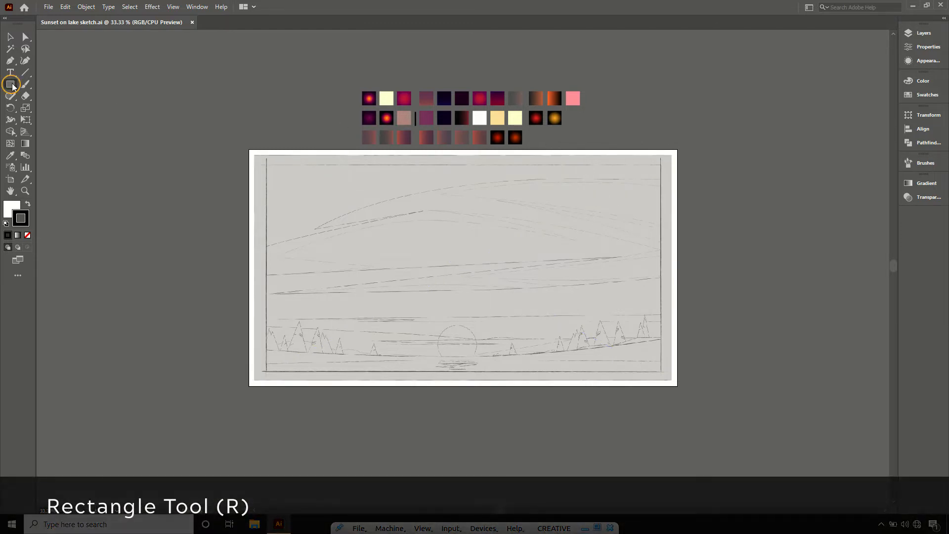
{"action": "double_click", "coordinate": [21, 218]}
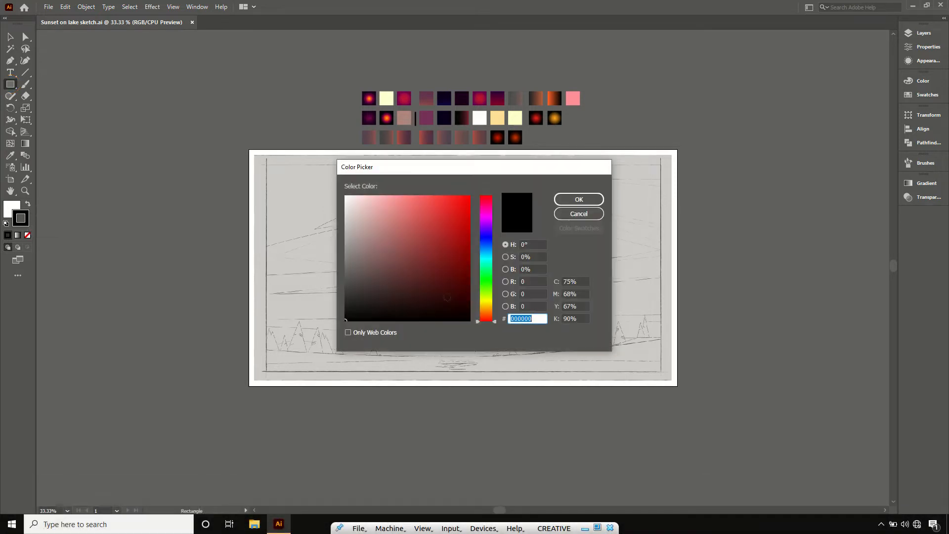
{"action": "left_click", "coordinate": [467, 197]}
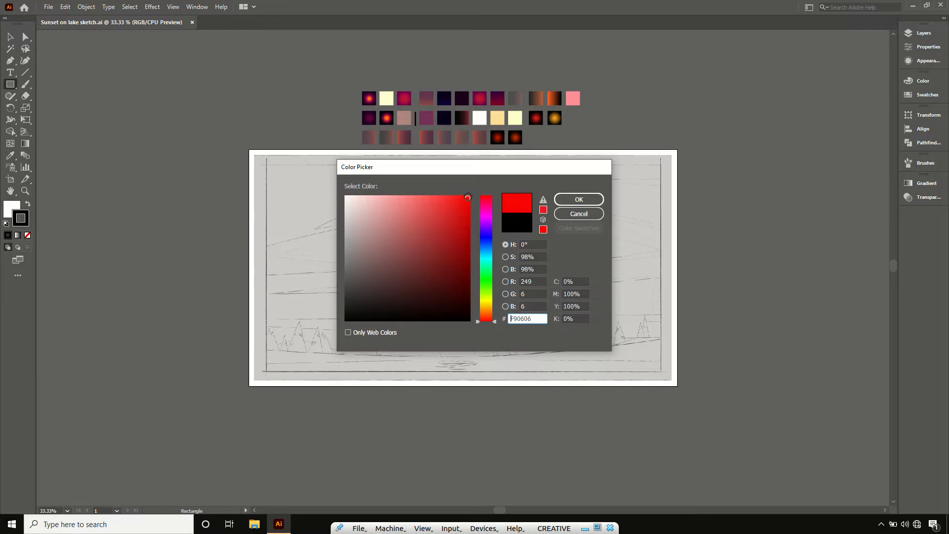
{"action": "left_click", "coordinate": [562, 199]}
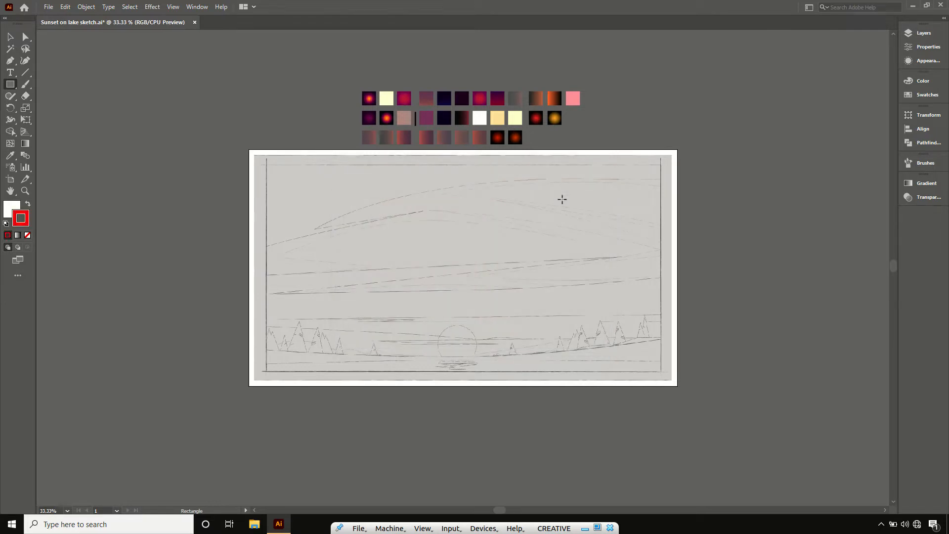
{"action": "key", "text": "ctrl+plus"}
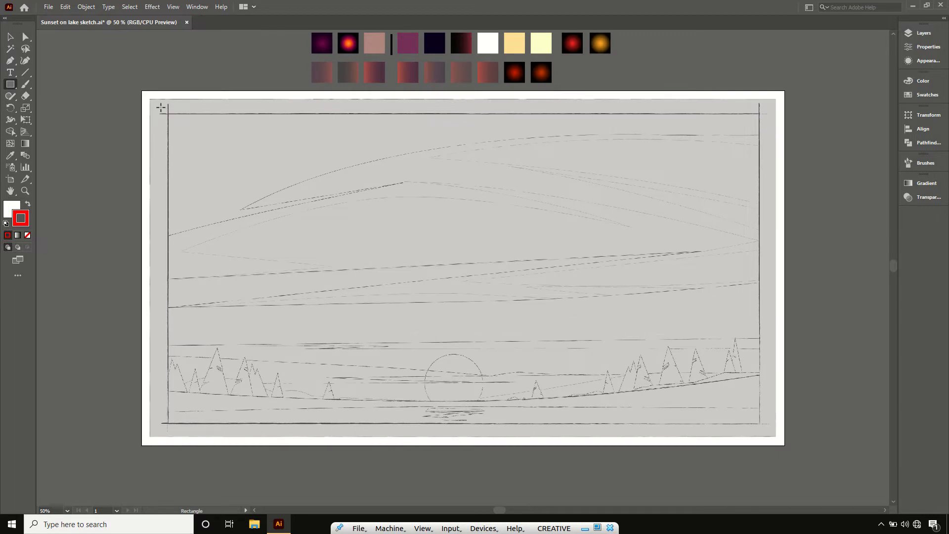
{"action": "left_click_drag", "start_coordinate": [161, 107], "coordinate": [768, 433]}
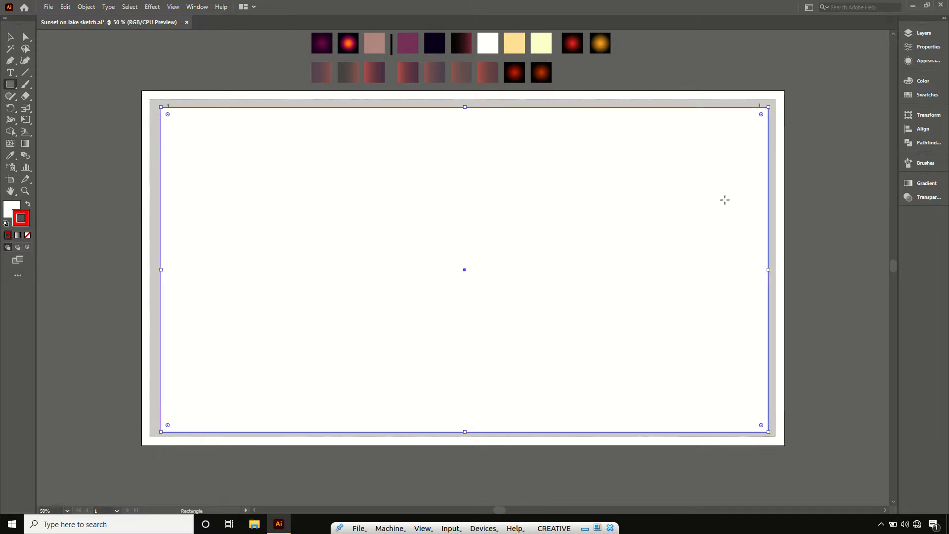
- Remove the rectangle's fill and set its stroke weight to 2 pt, leaving it deselected
{"action": "left_click", "coordinate": [922, 46]}
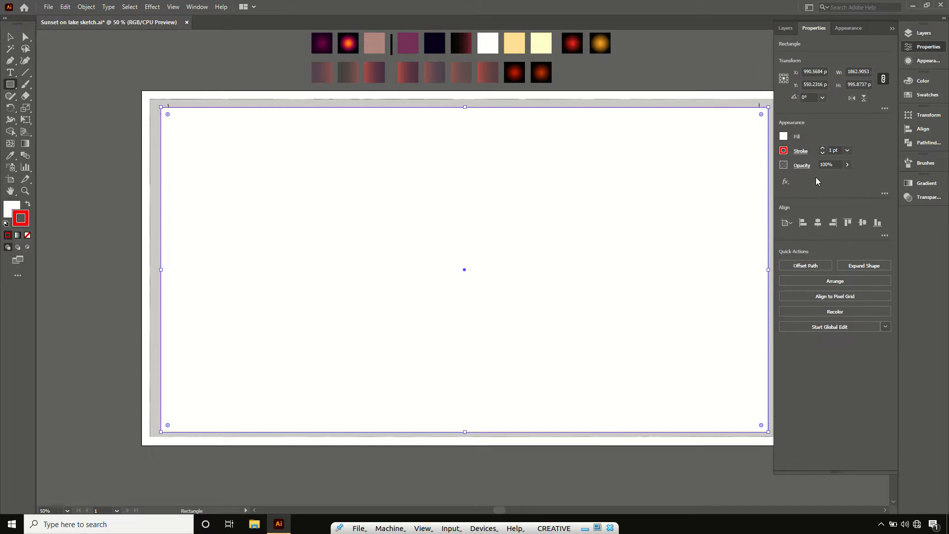
{"action": "left_click", "coordinate": [783, 139]}
{"action": "left_click", "coordinate": [783, 138]}
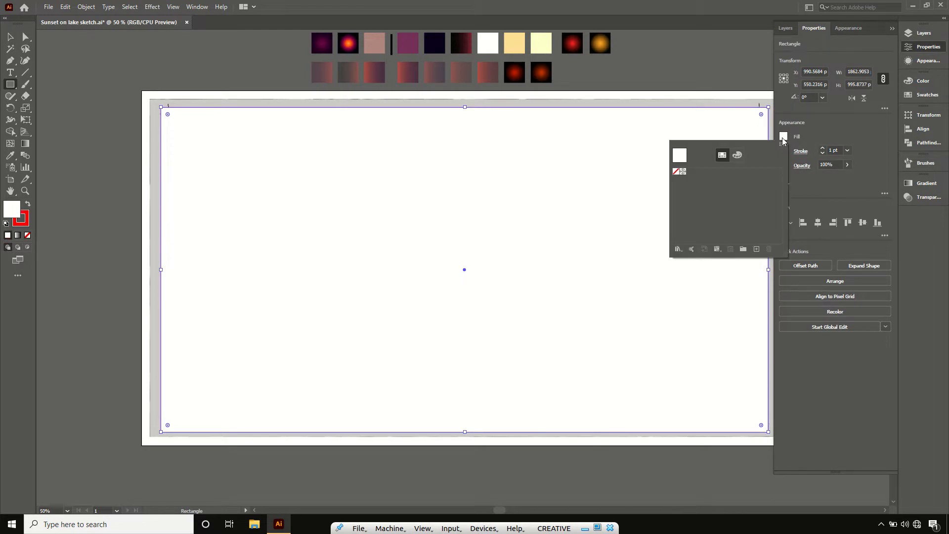
{"action": "left_click", "coordinate": [675, 171]}
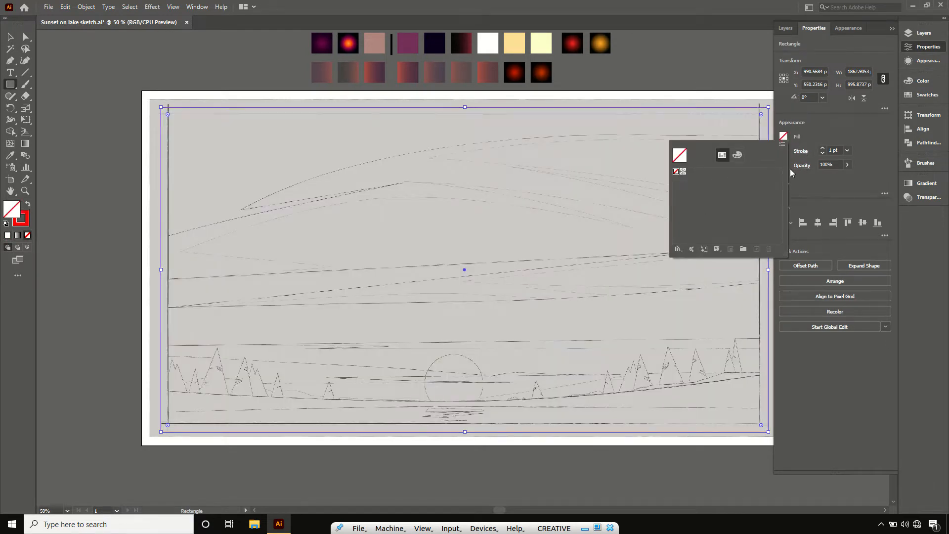
{"action": "left_click", "coordinate": [823, 149]}
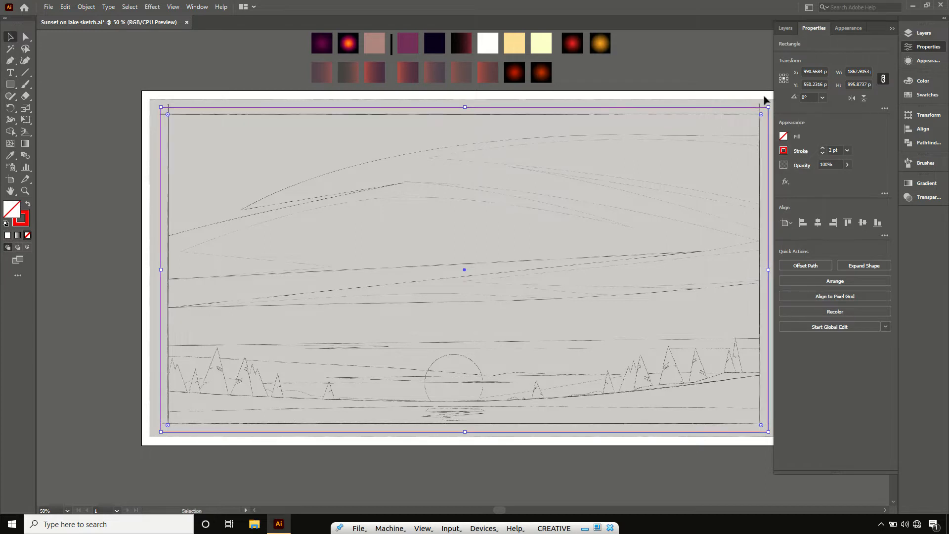
{"action": "left_click", "coordinate": [748, 76]}
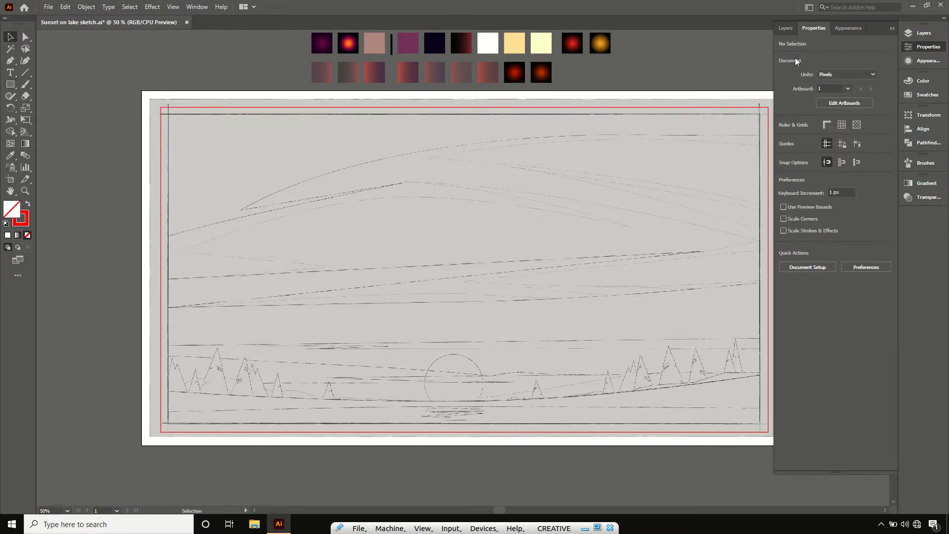
- Lock Layer 1 containing the sketch and add a new layer above it
{"action": "left_click", "coordinate": [788, 31]}
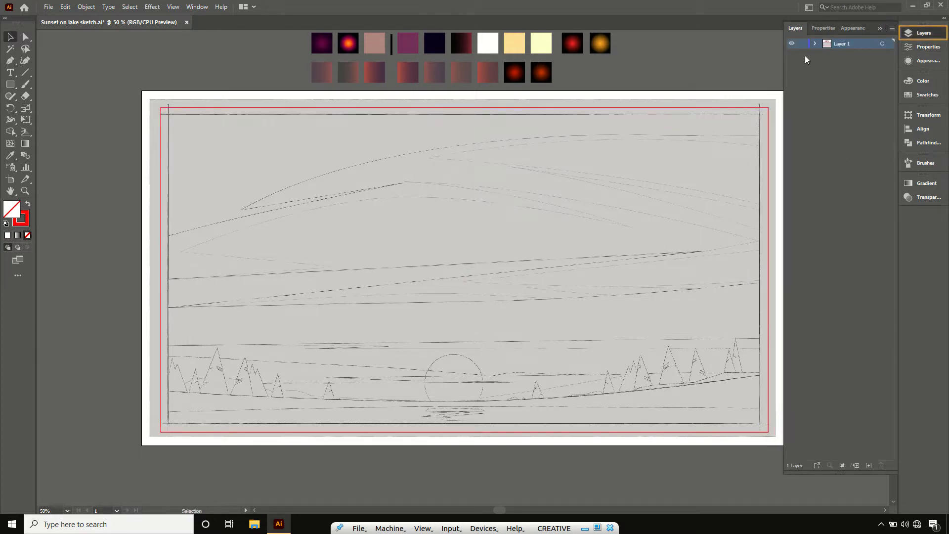
{"action": "left_click", "coordinate": [802, 43]}
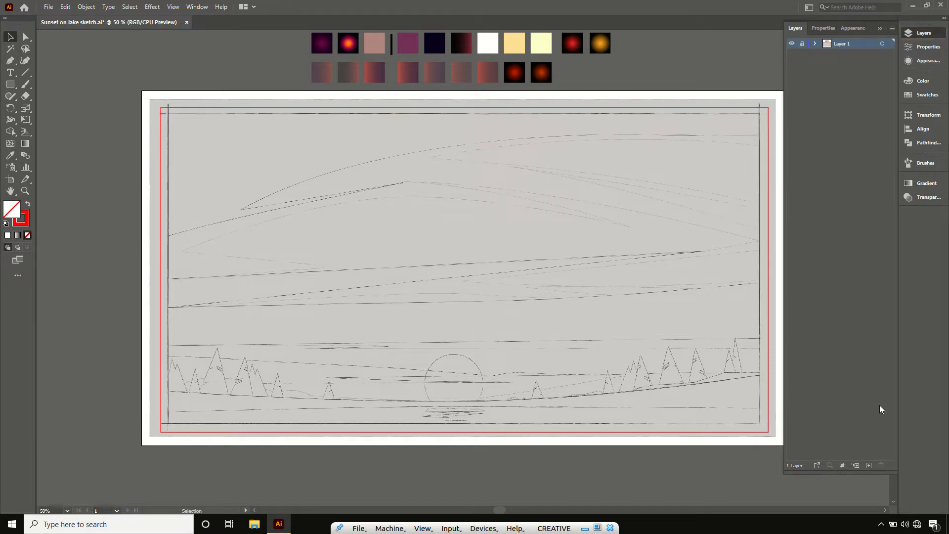
{"action": "left_click", "coordinate": [869, 465]}
{"action": "left_click", "coordinate": [876, 31]}
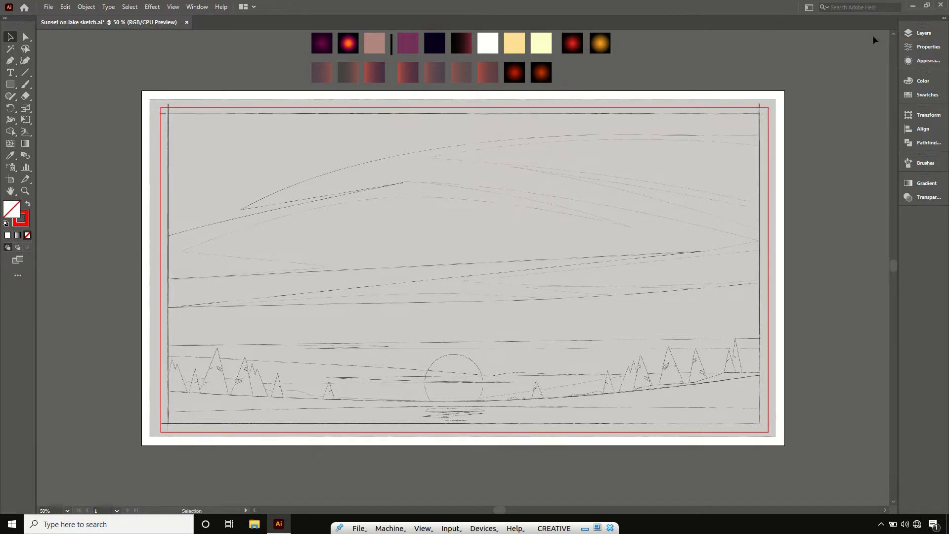
- Draw an unfilled rectangle with a blue 0808F7 stroke exactly along the sketch's inner frame lines
{"action": "left_click", "coordinate": [28, 220]}
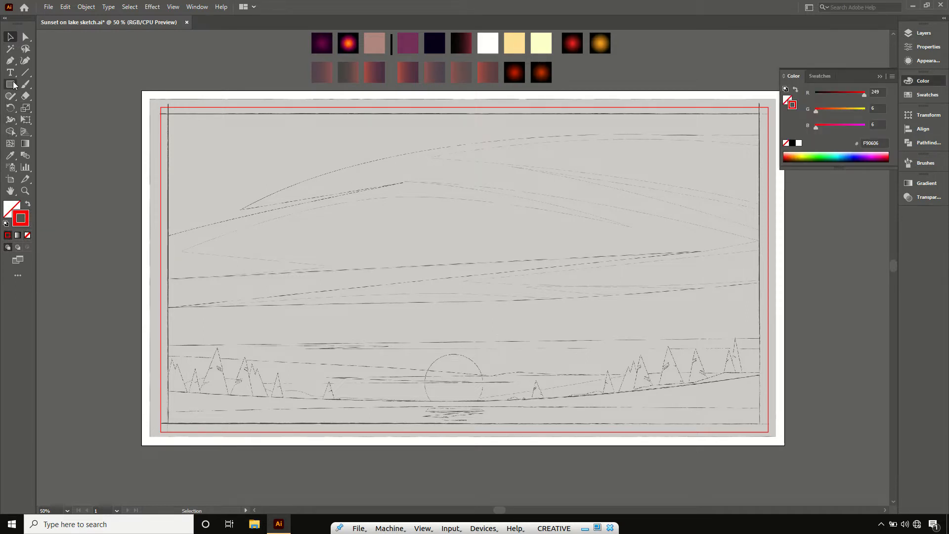
{"action": "left_click", "coordinate": [14, 85]}
{"action": "double_click", "coordinate": [28, 220]}
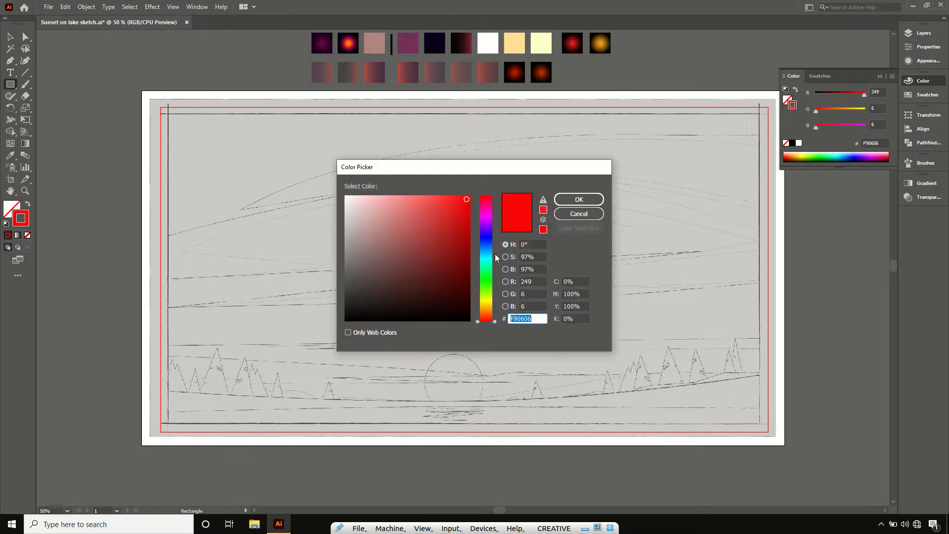
{"action": "left_click", "coordinate": [487, 237]}
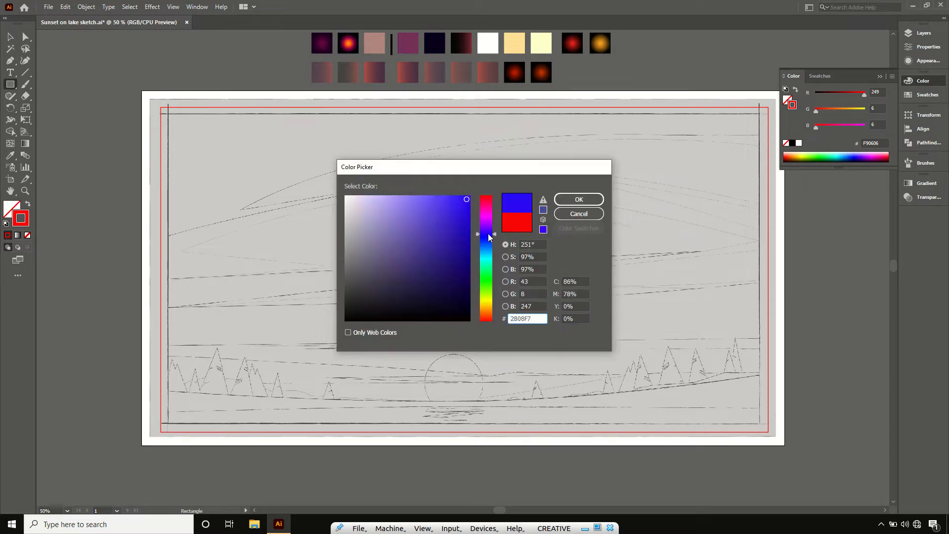
{"action": "left_click", "coordinate": [564, 200]}
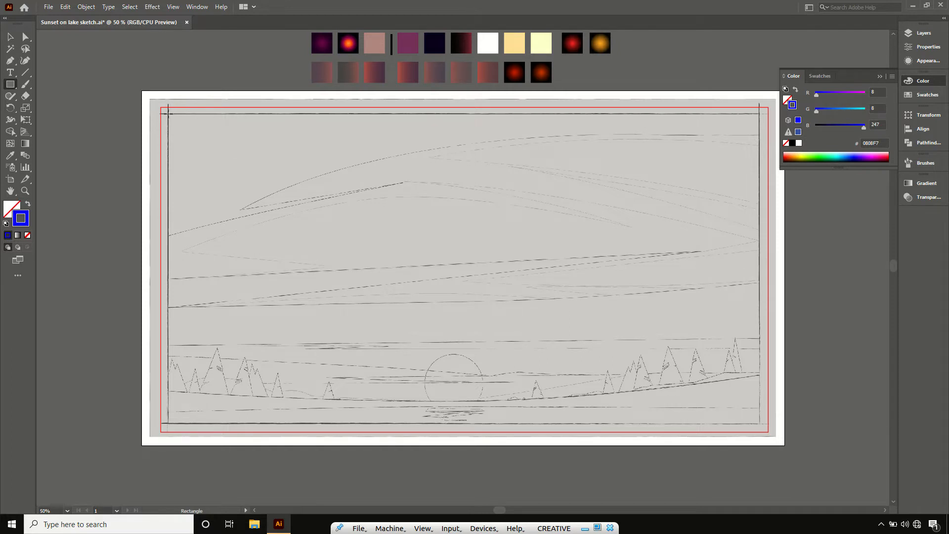
{"action": "mouse_move", "coordinate": [168, 113]}
{"action": "left_mouse_down"}
{"action": "mouse_move", "coordinate": [252, 169]}
{"action": "mouse_move", "coordinate": [479, 277]}
{"action": "mouse_move", "coordinate": [705, 409]}
{"action": "mouse_move", "coordinate": [761, 423]}
{"action": "left_mouse_up"}
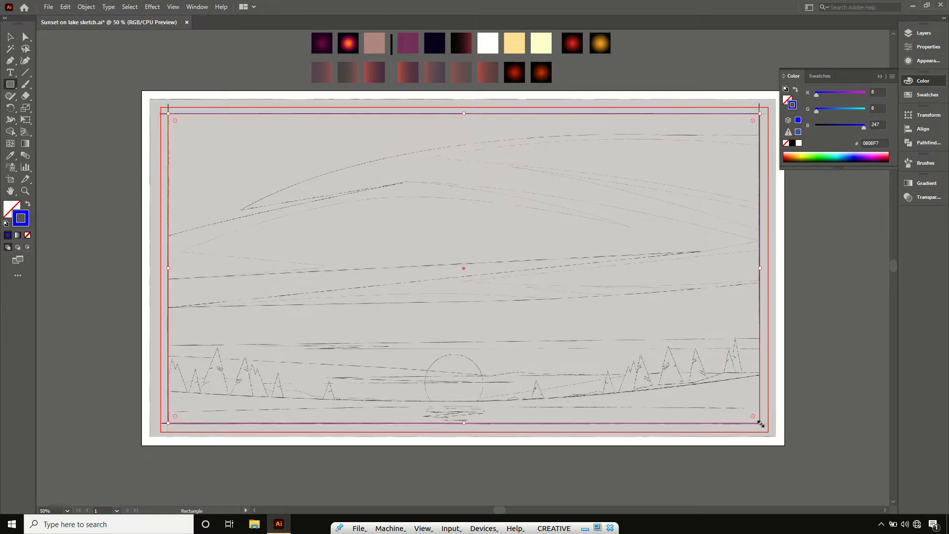
{"action": "key", "text": "v"}
{"action": "left_click", "coordinate": [881, 76]}
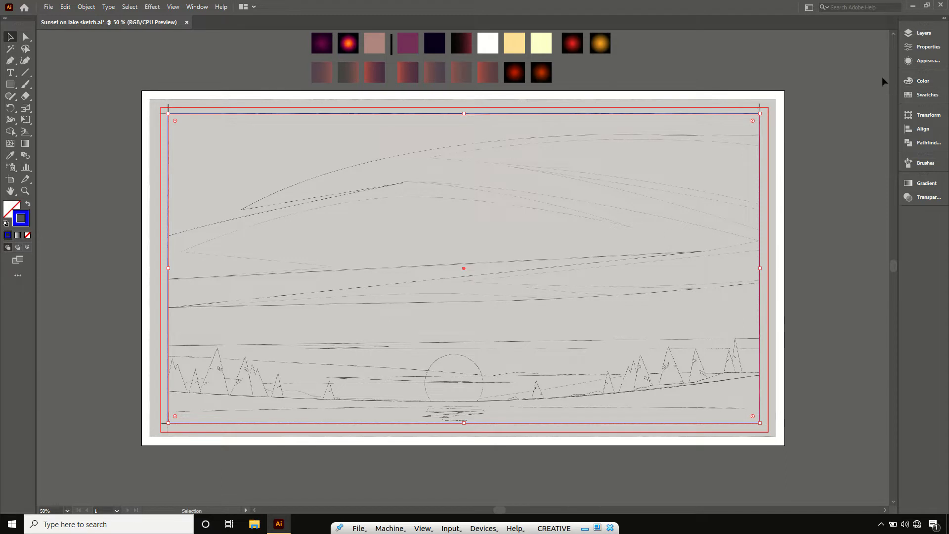
- Lock and hide Layer 2, then add a new layer on top for the tracing
{"action": "left_click", "coordinate": [913, 35]}
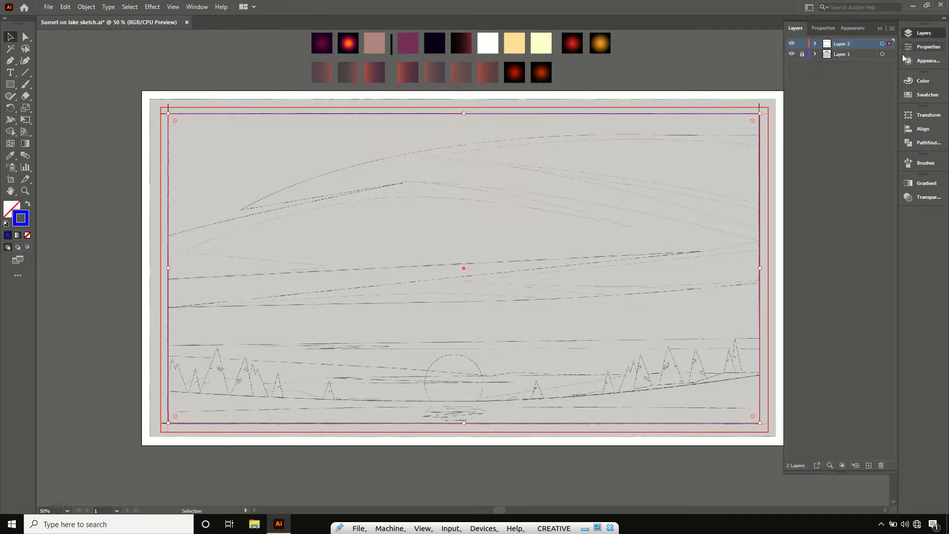
{"action": "left_click", "coordinate": [802, 44]}
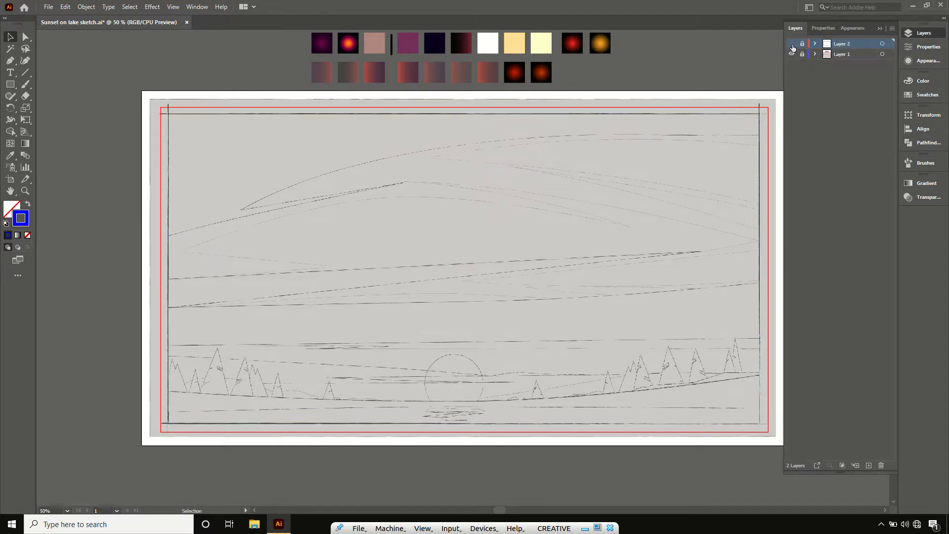
{"action": "left_click", "coordinate": [870, 464]}
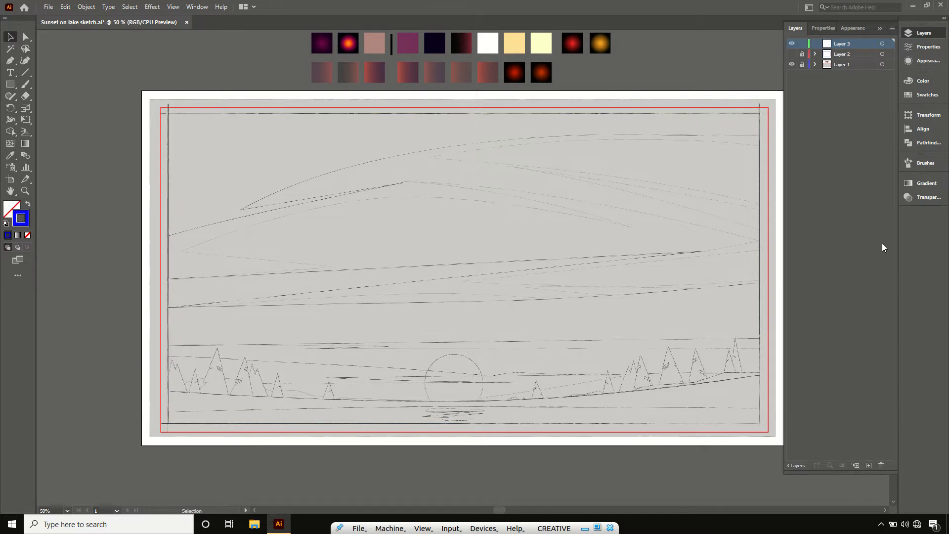
{"action": "left_click", "coordinate": [879, 29]}
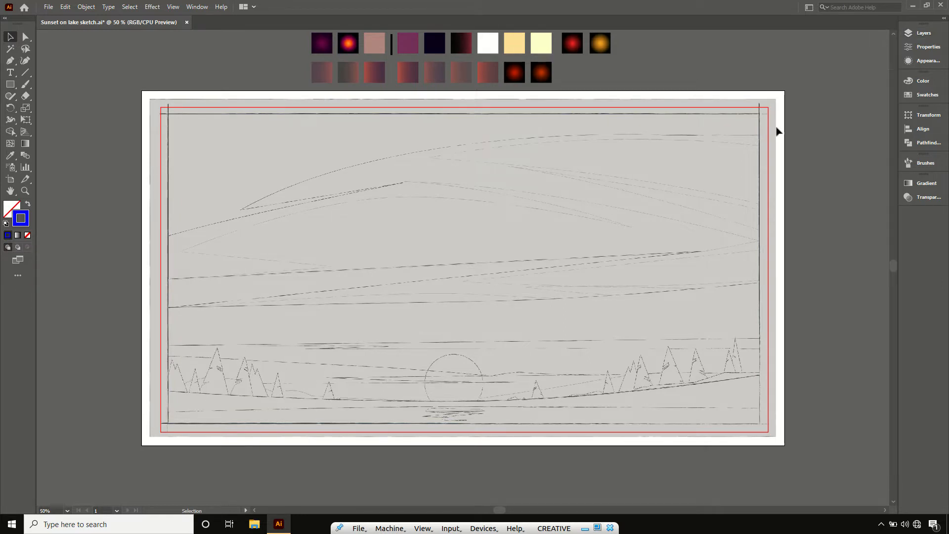
- Trace the upper cloud outline with the Pen tool, from the red frame's right edge through the pointed tip and inner notch to its left edge
{"action": "left_click", "coordinate": [12, 62]}
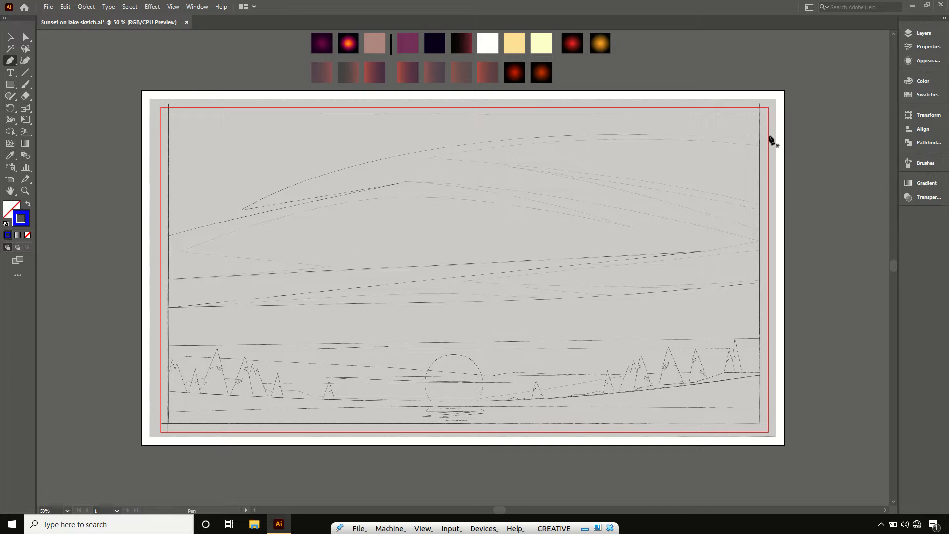
{"action": "left_click", "coordinate": [770, 136]}
{"action": "left_click_drag", "start_coordinate": [241, 209], "coordinate": [90, 305]}
{"action": "left_click", "coordinate": [331, 199]}
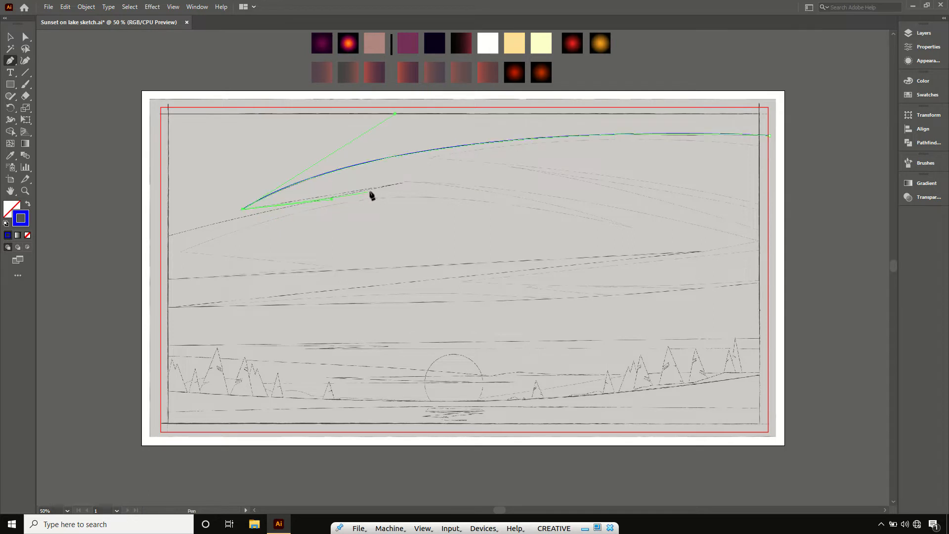
{"action": "left_click", "coordinate": [400, 183]}
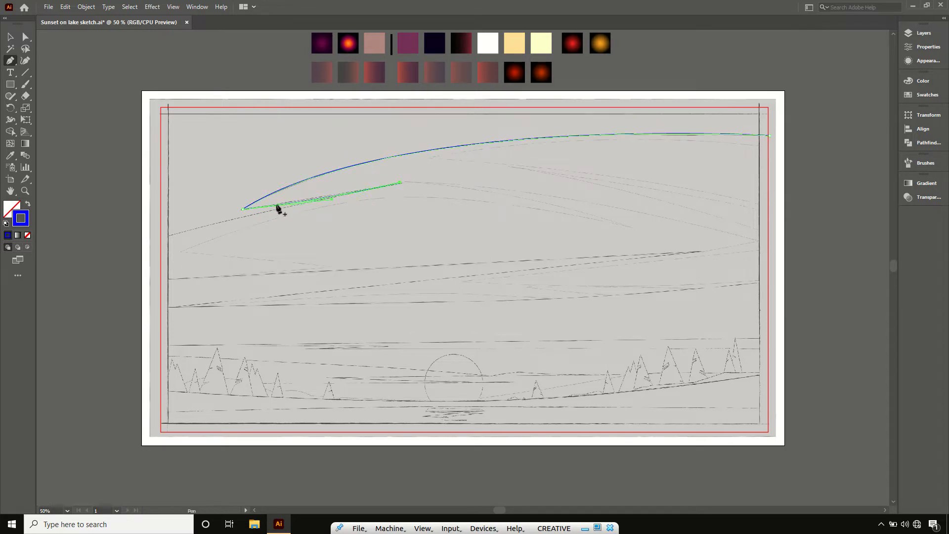
{"action": "left_click", "coordinate": [161, 238]}
{"action": "left_click", "coordinate": [152, 245]}
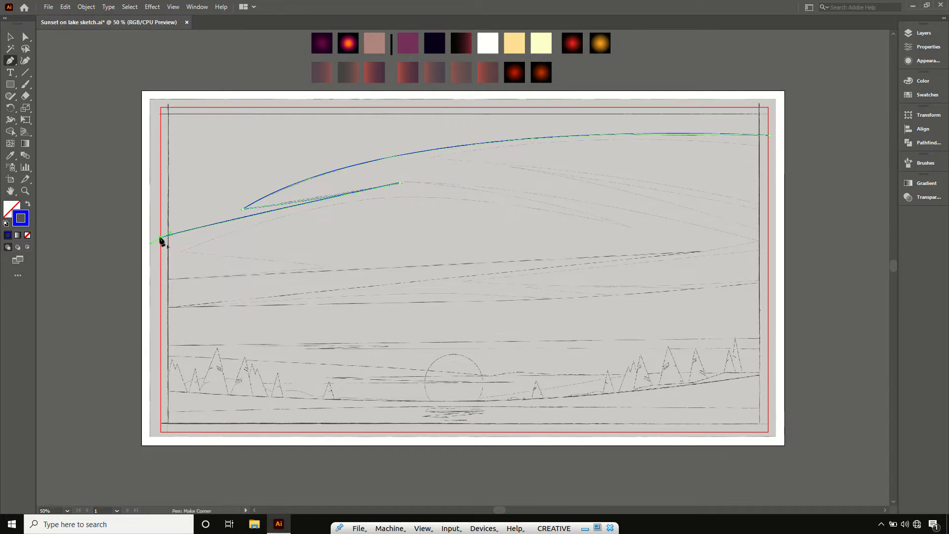
{"action": "left_click", "coordinate": [161, 238]}
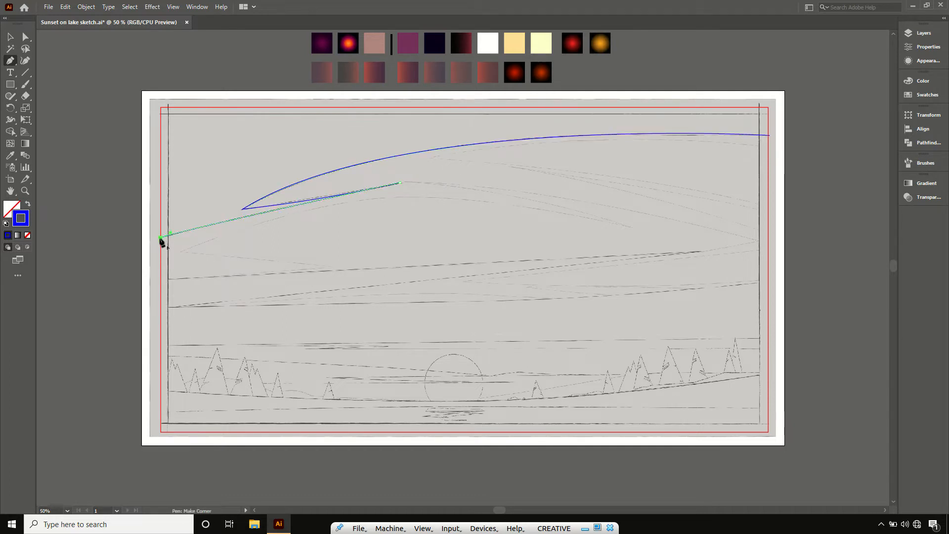
- Continue the large cloud outline down the frame's left edge, through the lower notch and curved underside, and close it at the right edge
{"action": "left_click", "coordinate": [160, 280]}
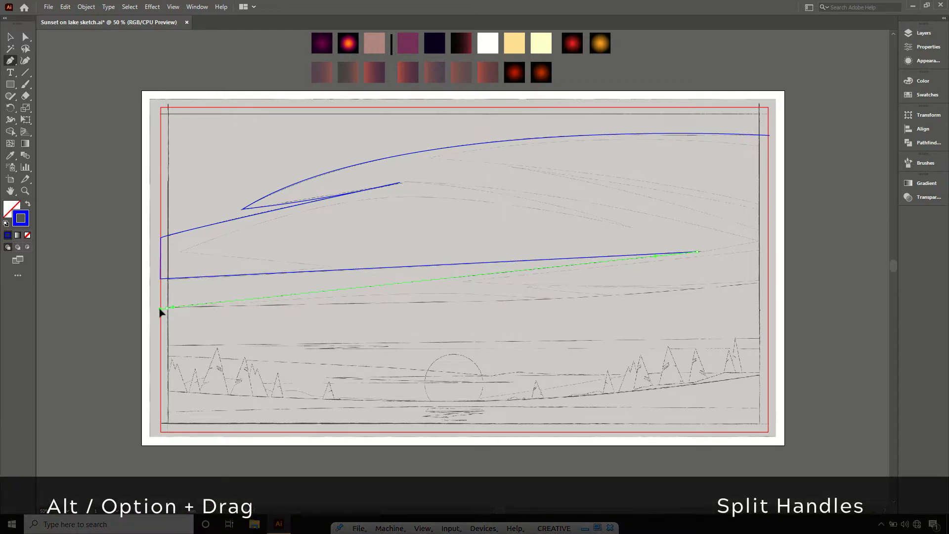
{"action": "left_click_drag", "start_coordinate": [160, 309], "coordinate": [190, 309]}
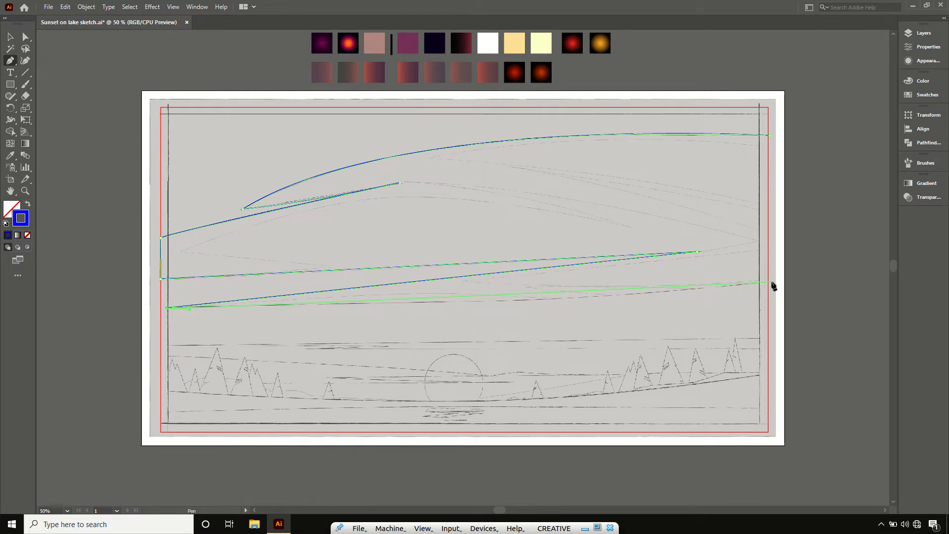
{"action": "left_click_drag", "start_coordinate": [769, 281], "coordinate": [800, 268]}
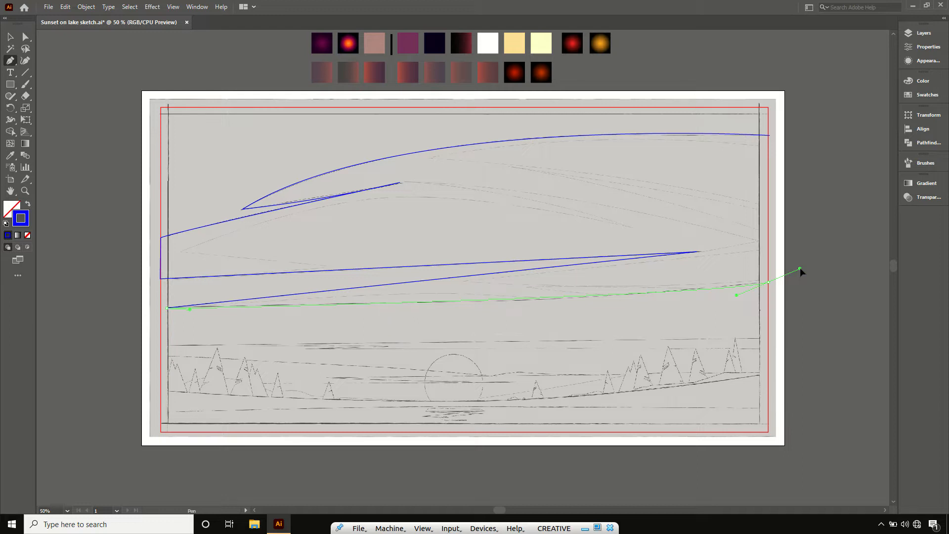
{"action": "left_click_drag", "start_coordinate": [801, 271], "coordinate": [769, 282]}
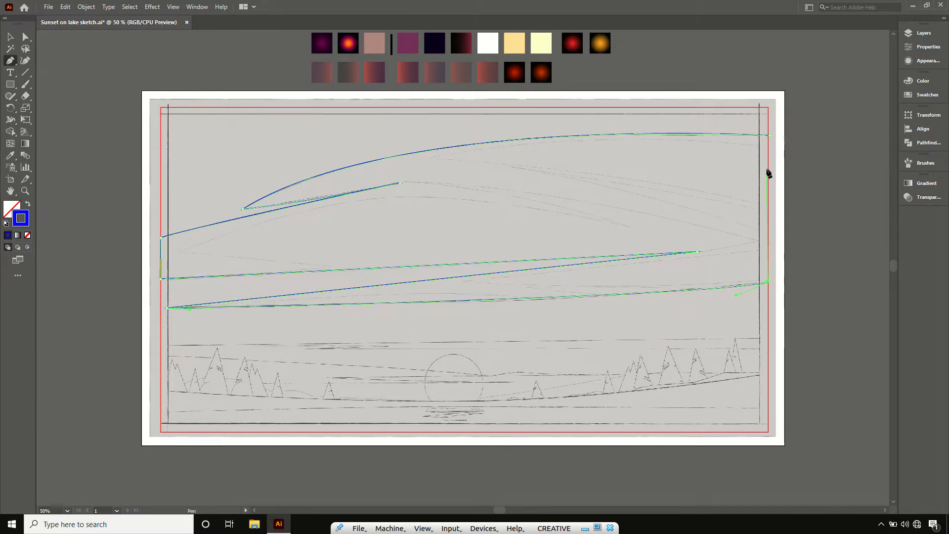
{"action": "left_click", "coordinate": [770, 135]}
{"action": "key", "text": "v"}
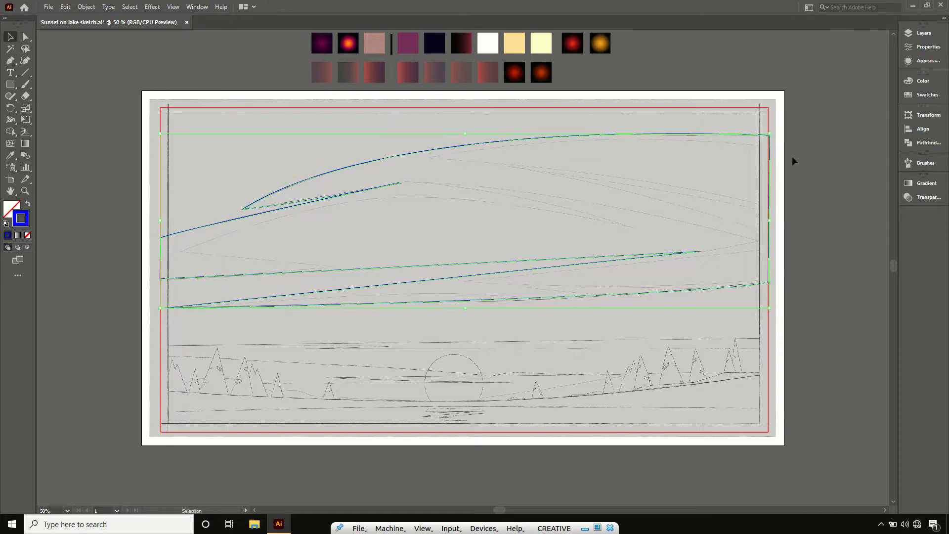
{"action": "left_click", "coordinate": [793, 158]}
- Trace the thin horizontal cloud band above the sun with the Pen tool, spanning the frame's width with a small pointed notch
{"action": "key", "text": "p"}
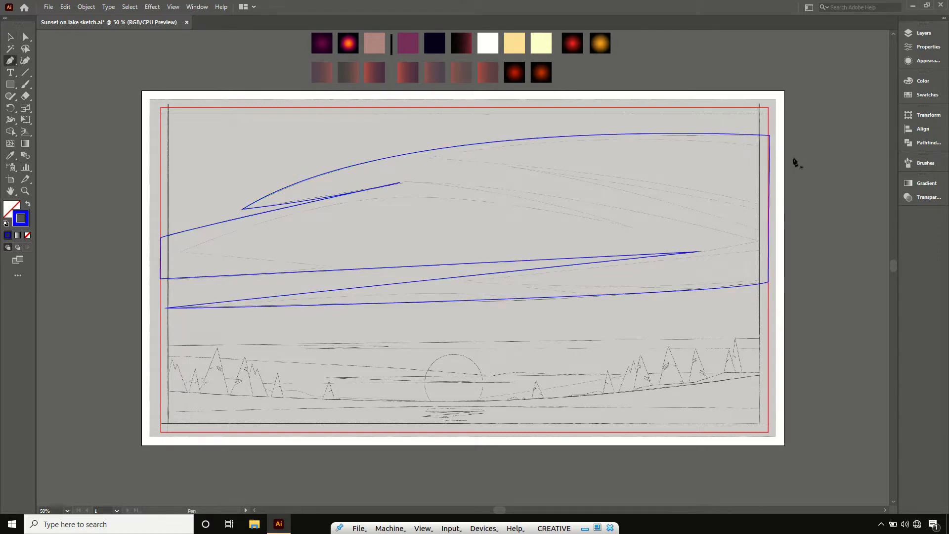
{"action": "left_click", "coordinate": [769, 339]}
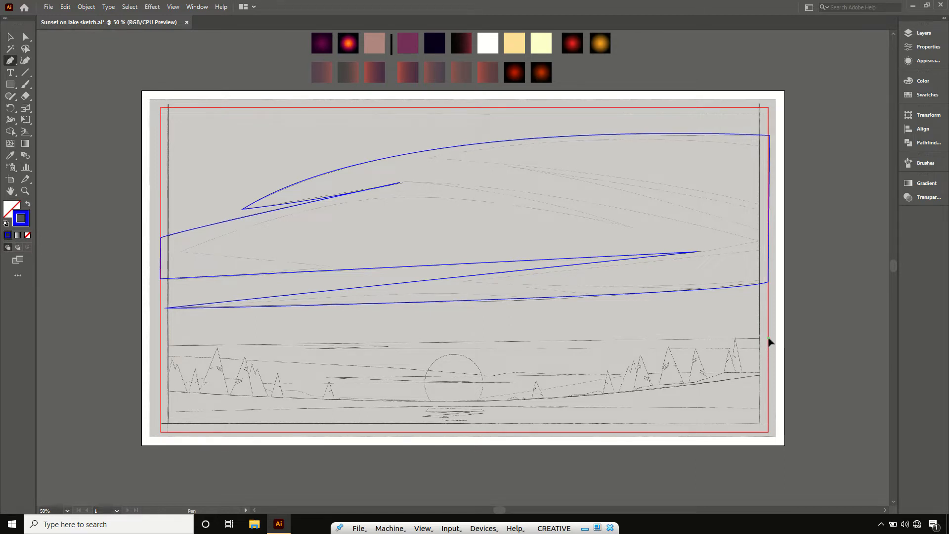
{"action": "left_click", "coordinate": [159, 345]}
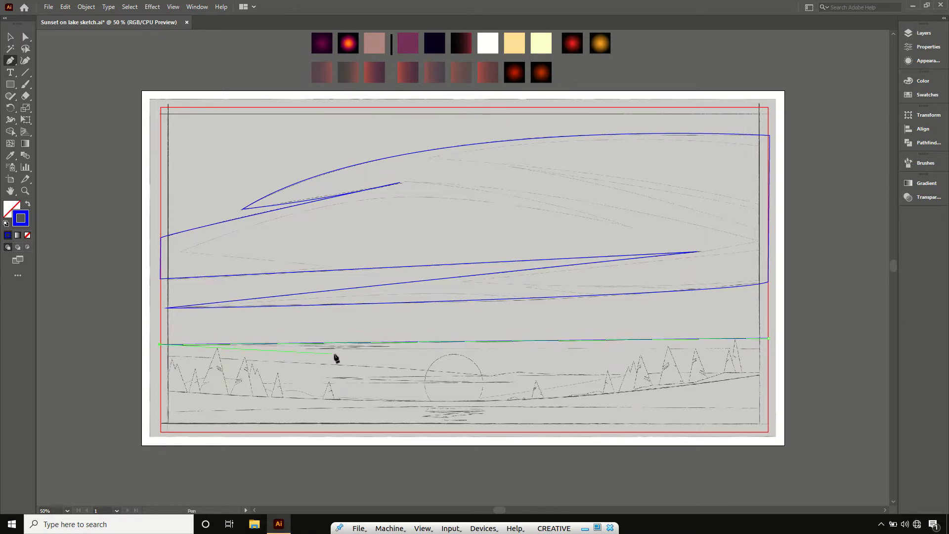
{"action": "left_click", "coordinate": [388, 345]}
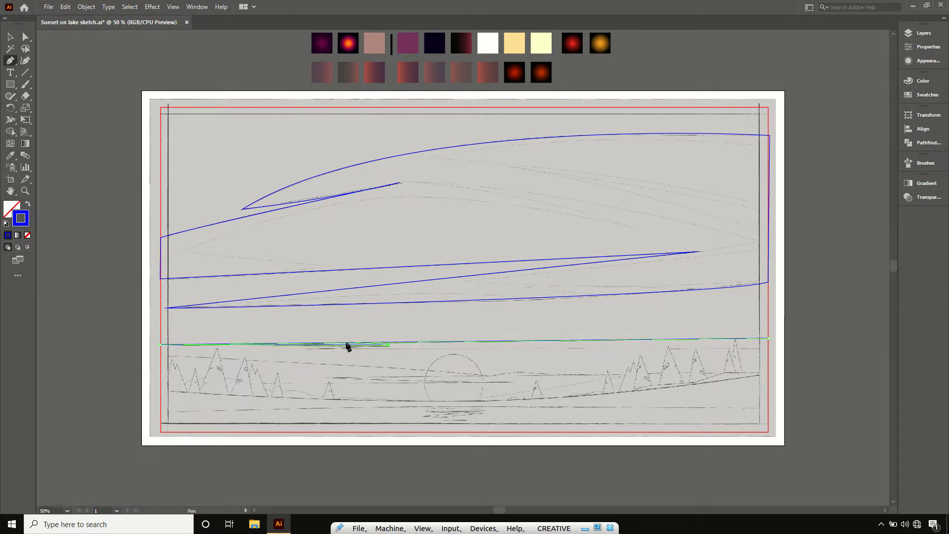
{"action": "left_click", "coordinate": [307, 348]}
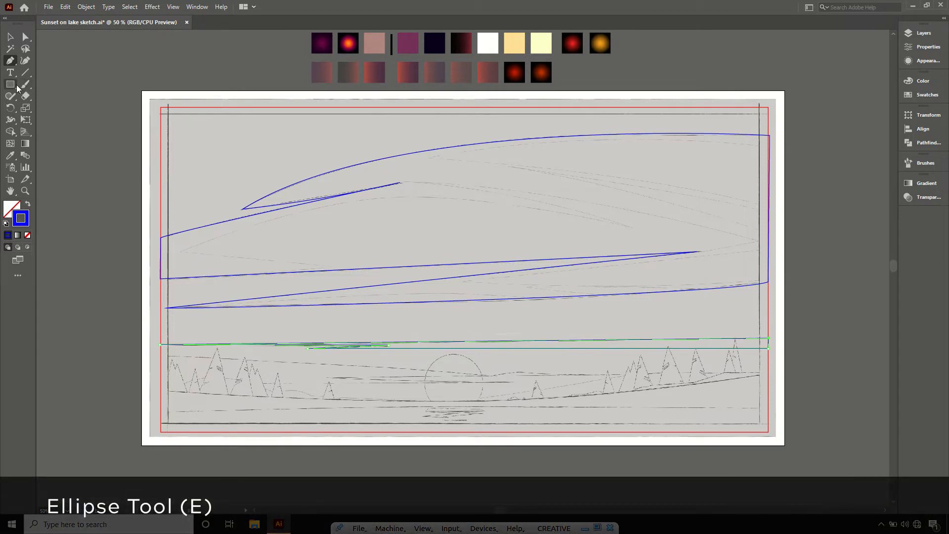
- Draw a perfect circle with the Ellipse tool exactly over the sketched sun, then deselect it
{"action": "left_click_drag", "start_coordinate": [11, 87], "coordinate": [59, 107]}
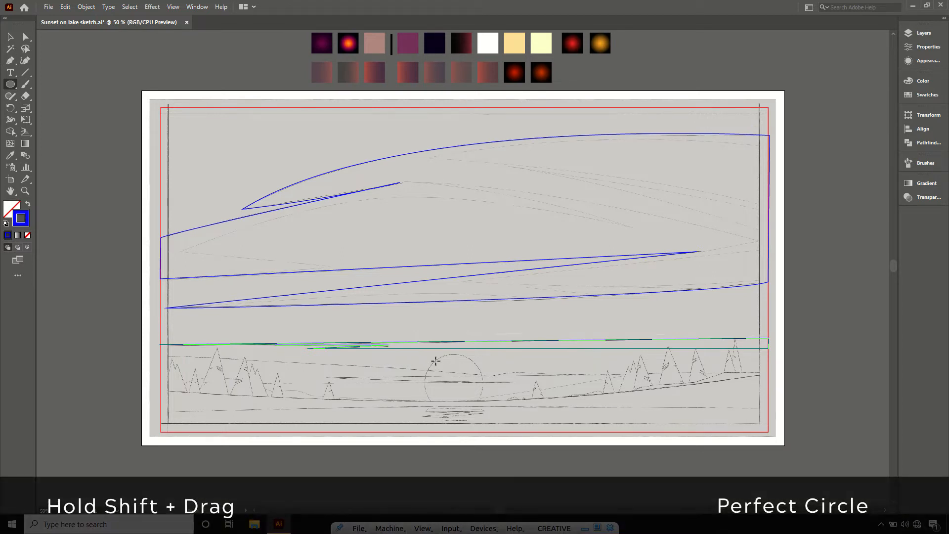
{"action": "left_click_drag", "start_coordinate": [435, 361], "coordinate": [455, 381]}
{"action": "left_click_drag", "start_coordinate": [489, 419], "coordinate": [477, 399]}
{"action": "key", "text": "v"}
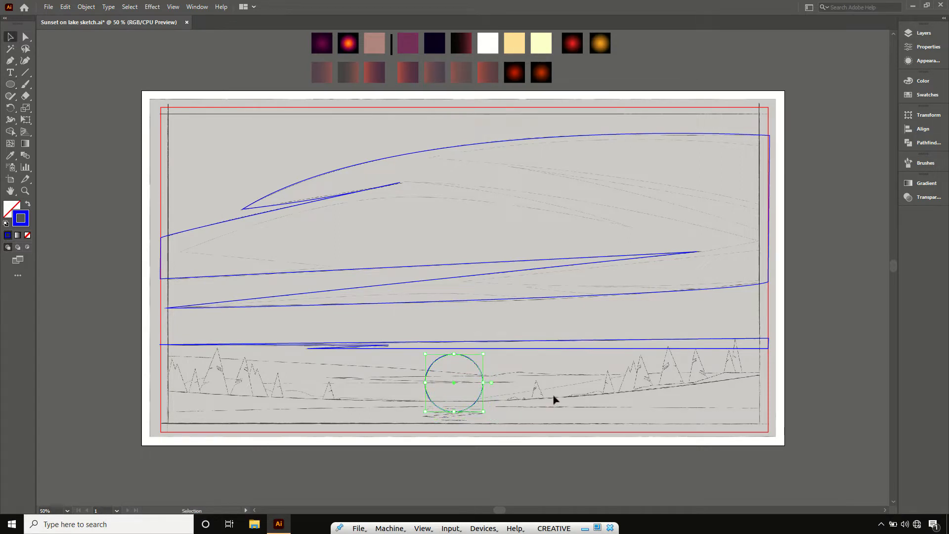
{"action": "left_click", "coordinate": [569, 467]}
- Trace the low cloud from the frame's left edge across the sun with the Pen tool, including its pointed tips, and close the shape
{"action": "key", "text": "p"}
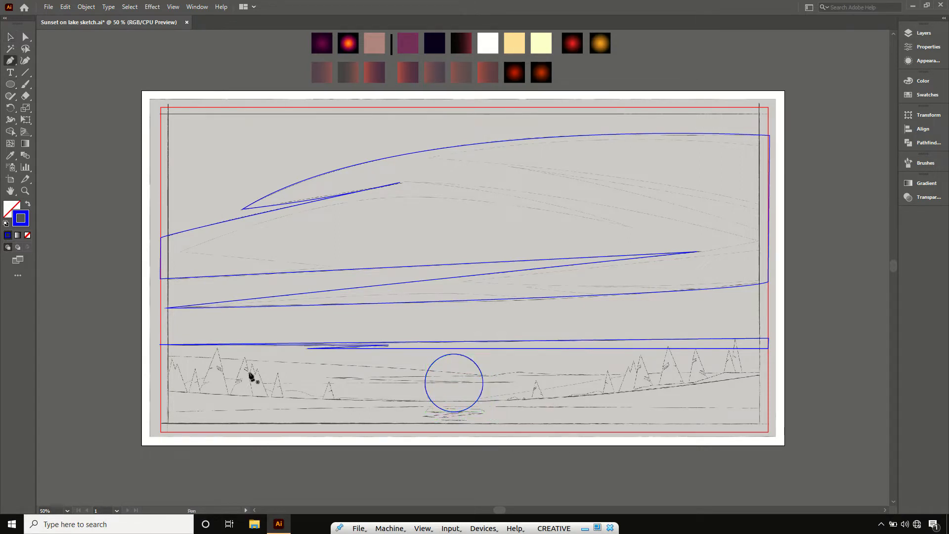
{"action": "left_click", "coordinate": [161, 355]}
{"action": "left_click", "coordinate": [487, 375]}
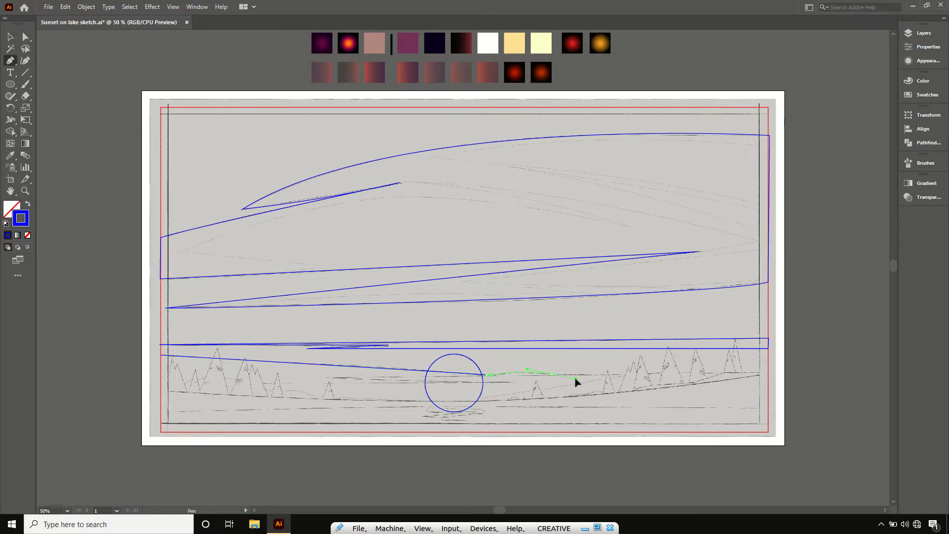
{"action": "left_click_drag", "start_coordinate": [575, 378], "coordinate": [576, 374]}
{"action": "left_click", "coordinate": [603, 375]}
{"action": "left_click", "coordinate": [330, 378]}
{"action": "left_click", "coordinate": [512, 381]}
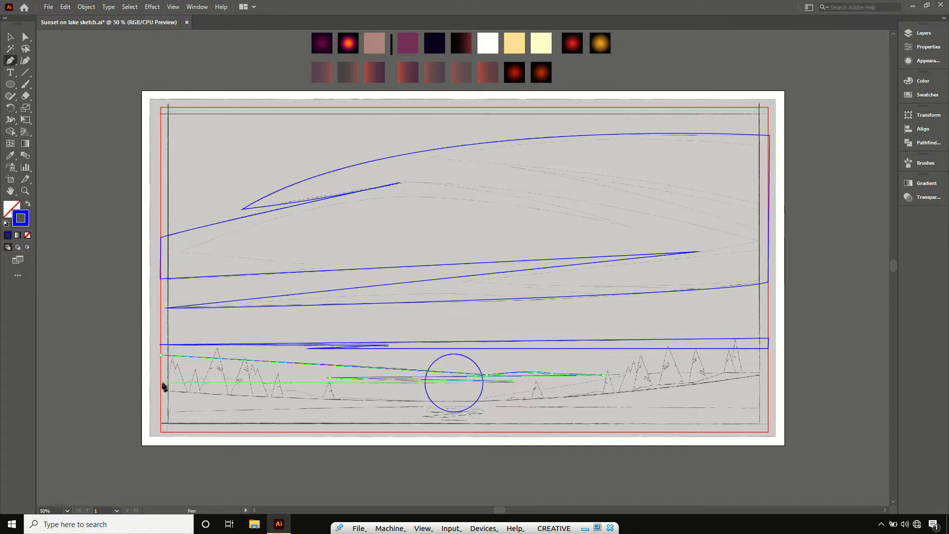
{"action": "left_click", "coordinate": [161, 384]}
{"action": "left_click", "coordinate": [161, 355]}
- Trace the distant hills from left to right edge with the Pen tool and close the shape along the frame's bottom corners
{"action": "left_click", "coordinate": [160, 391]}
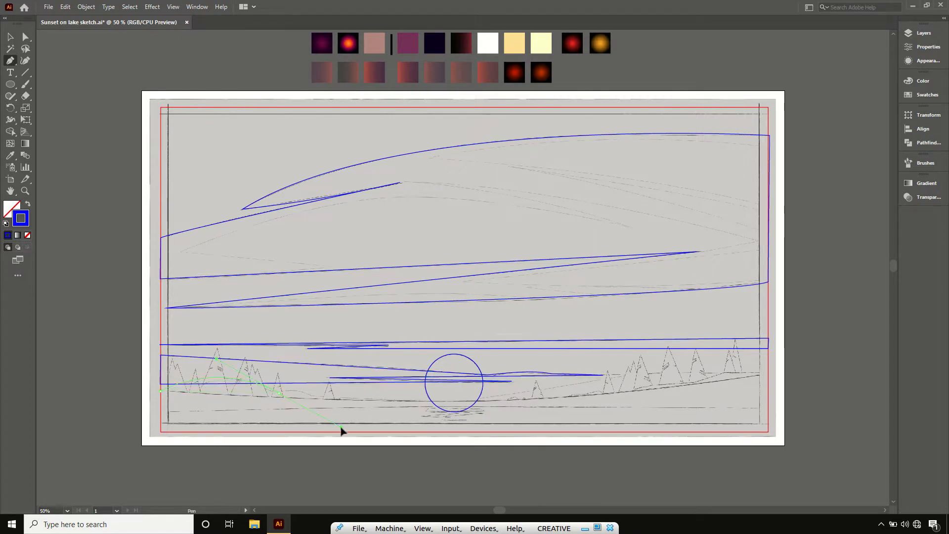
{"action": "left_click_drag", "start_coordinate": [298, 384], "coordinate": [299, 384]}
{"action": "left_click", "coordinate": [316, 398]}
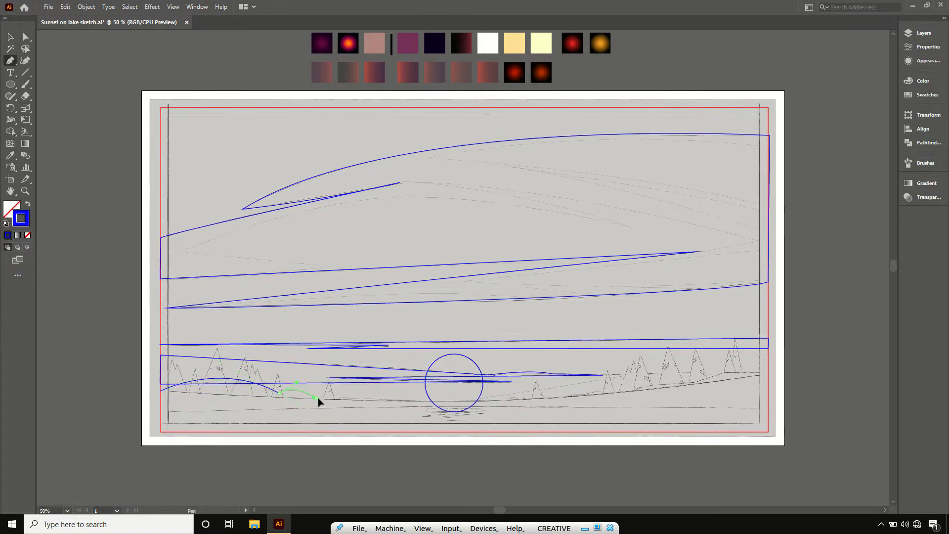
{"action": "left_click", "coordinate": [346, 400]}
{"action": "left_click_drag", "start_coordinate": [463, 402], "coordinate": [468, 402]}
{"action": "left_click", "coordinate": [718, 372]}
{"action": "left_click", "coordinate": [767, 381]}
{"action": "left_click", "coordinate": [767, 431]}
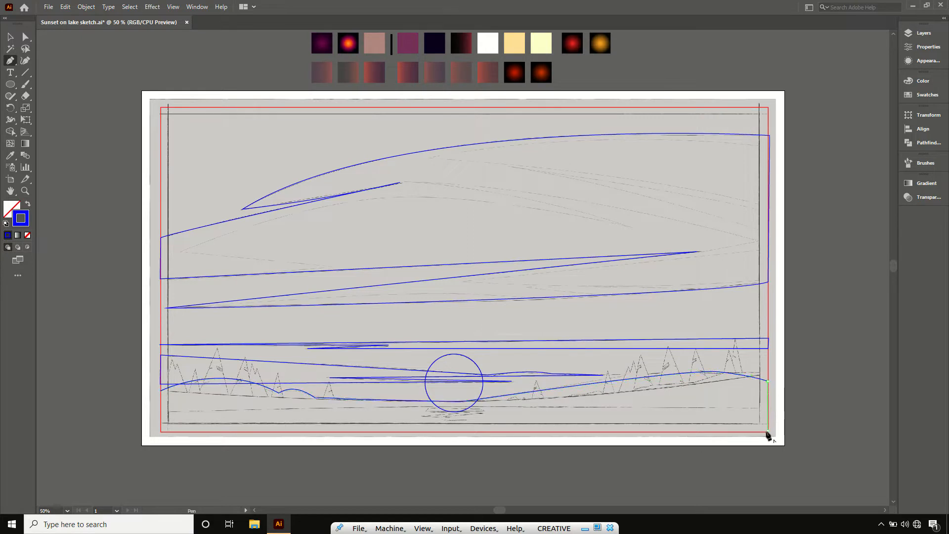
{"action": "left_click", "coordinate": [160, 431]}
{"action": "left_click", "coordinate": [160, 391]}
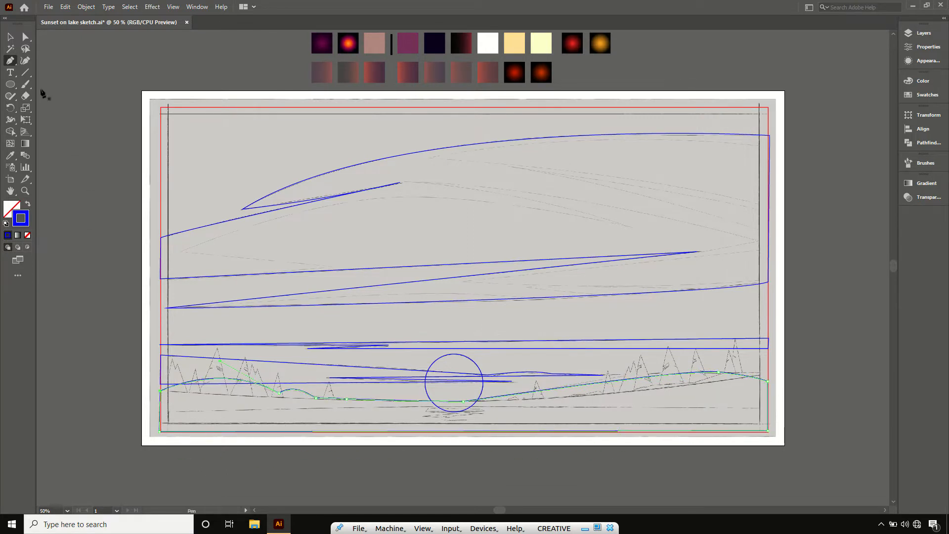
{"action": "left_click", "coordinate": [10, 37]}
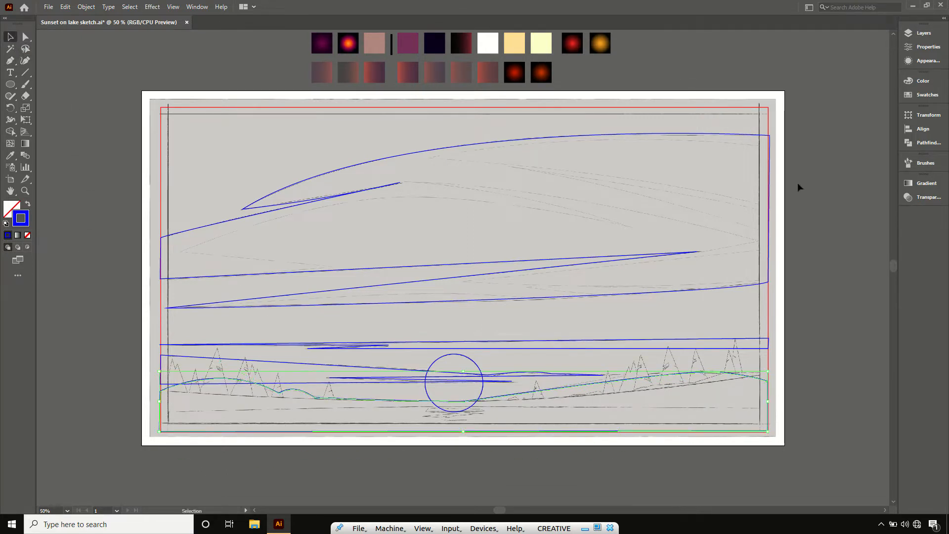
{"action": "left_click", "coordinate": [844, 135]}
- Lock and hide Layer 3, then add a new layer on top of the stack
{"action": "left_click", "coordinate": [915, 34]}
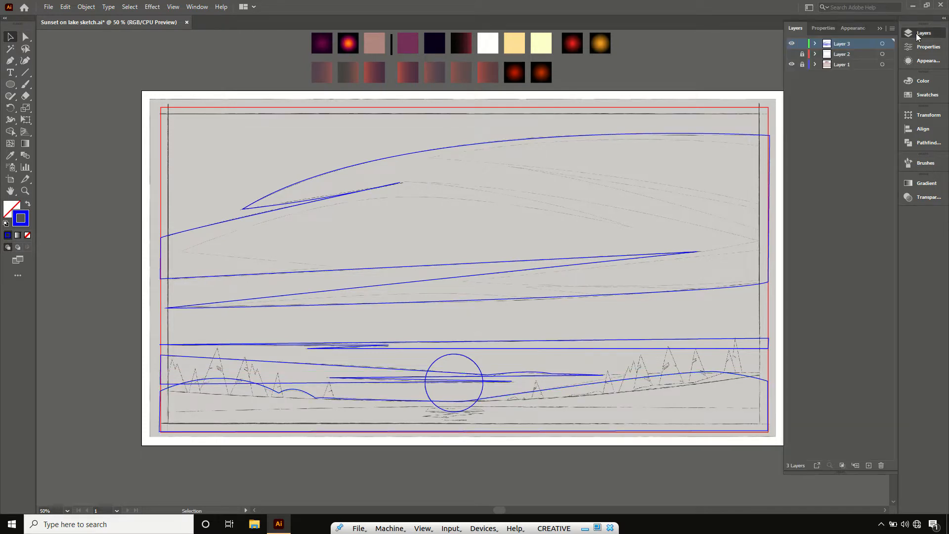
{"action": "left_click", "coordinate": [792, 44]}
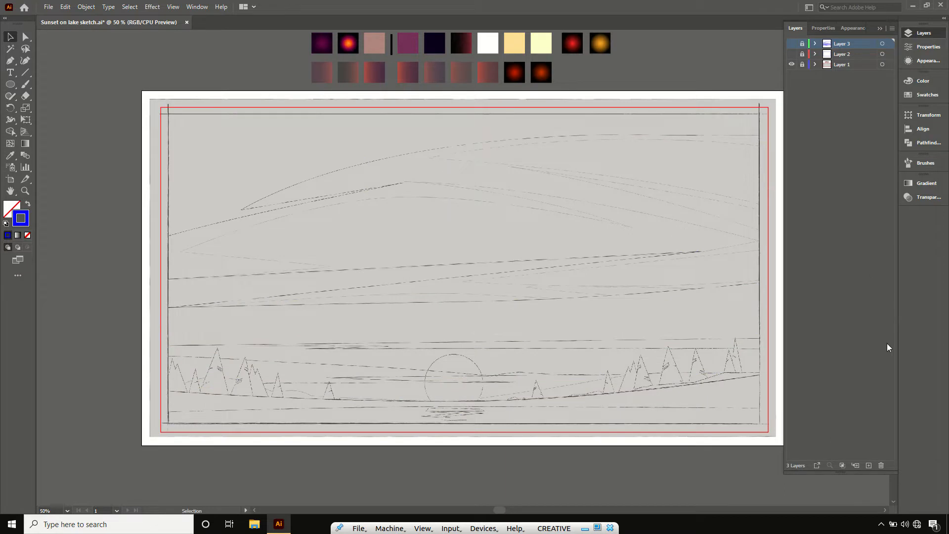
{"action": "left_click", "coordinate": [868, 465]}
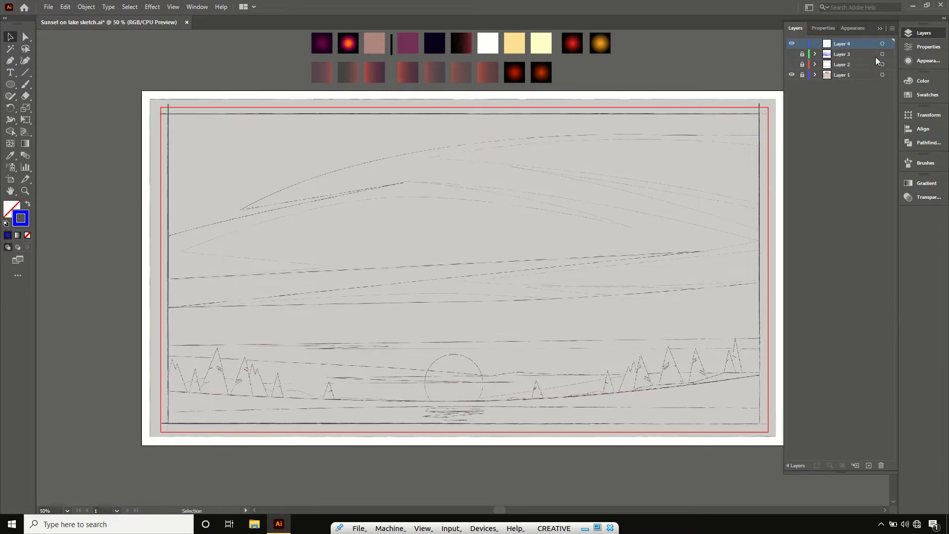
{"action": "left_click", "coordinate": [877, 29]}
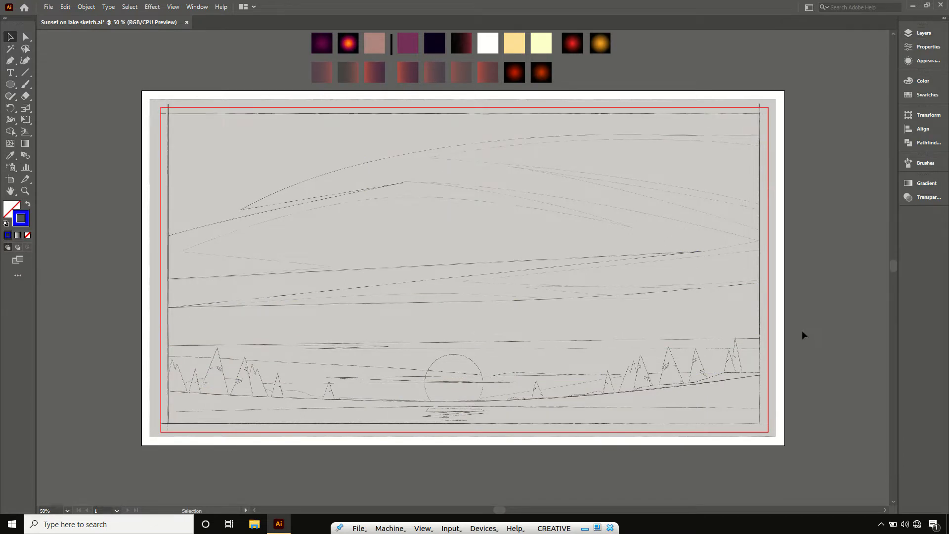
- Change the Pen tool's stroke colour from the colour spectrum to a bright orange for the tree line
{"action": "key", "text": "ctrl+equal"}
{"action": "key", "text": "p"}
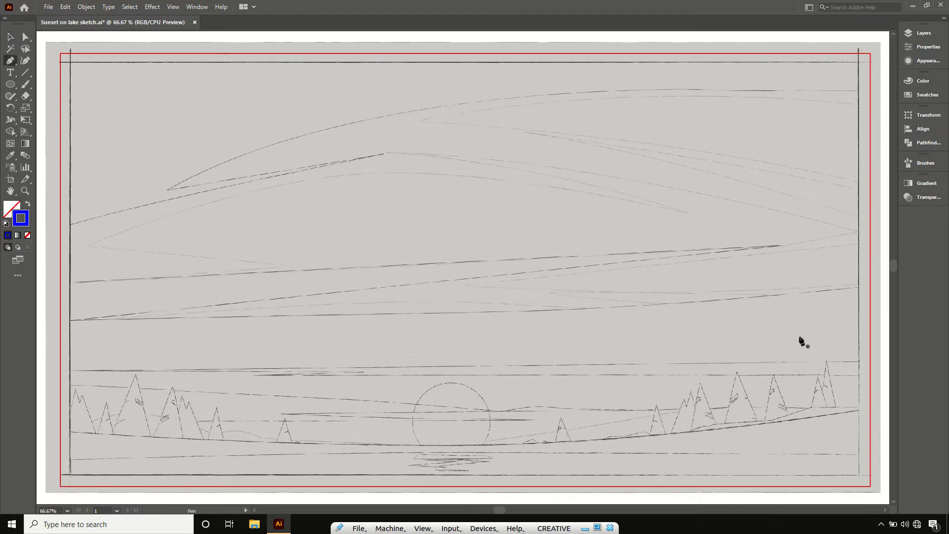
{"action": "double_click", "coordinate": [22, 214]}
{"action": "left_click", "coordinate": [486, 314]}
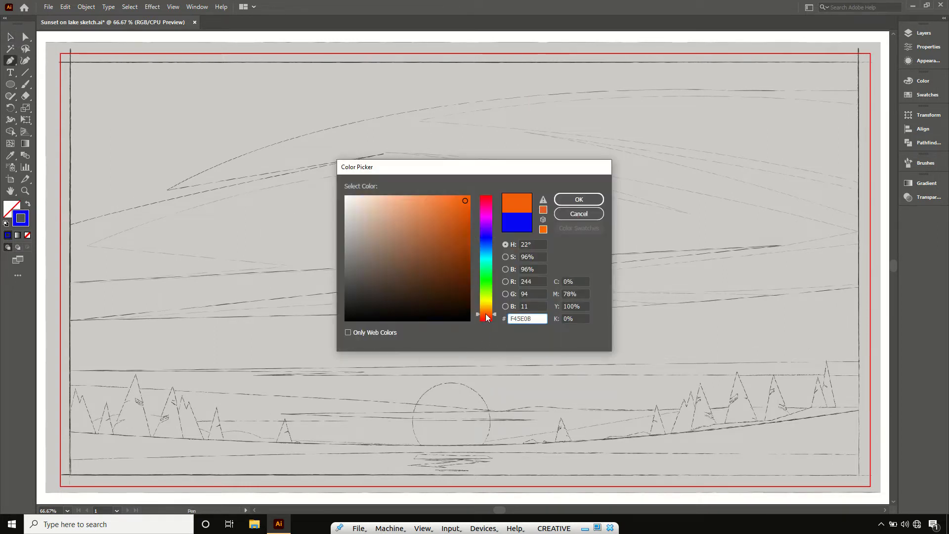
{"action": "left_click", "coordinate": [467, 199]}
{"action": "left_click", "coordinate": [577, 200]}
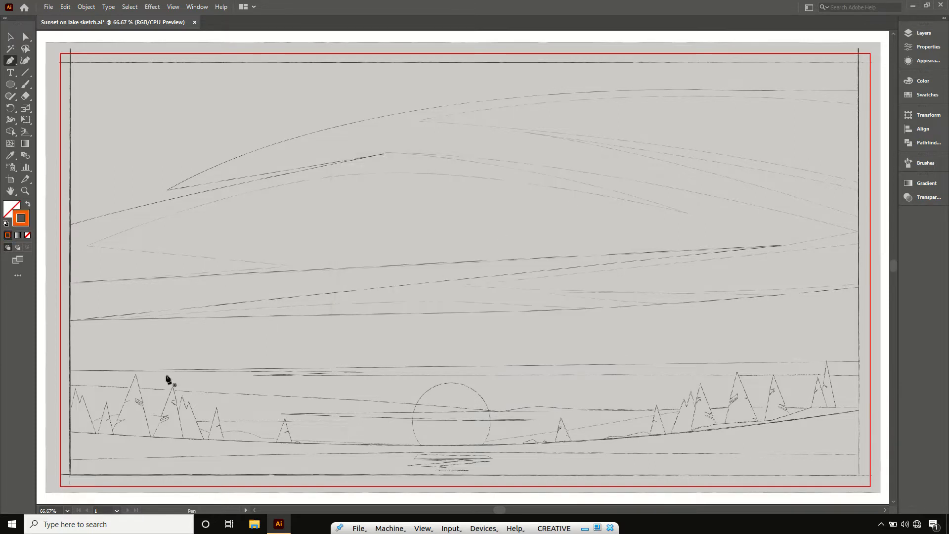
- Trace the jagged tops of the left-hand trees with straight Pen segments, from the frame's left edge through the small lone tree
{"action": "left_click", "coordinate": [61, 413]}
{"action": "left_click", "coordinate": [71, 410]}
{"action": "left_click", "coordinate": [76, 389]}
{"action": "left_click", "coordinate": [79, 402]}
{"action": "left_click", "coordinate": [82, 395]}
{"action": "left_click", "coordinate": [96, 433]}
{"action": "left_click", "coordinate": [100, 433]}
{"action": "left_click", "coordinate": [107, 404]}
{"action": "left_click", "coordinate": [112, 429]}
{"action": "left_click", "coordinate": [136, 375]}
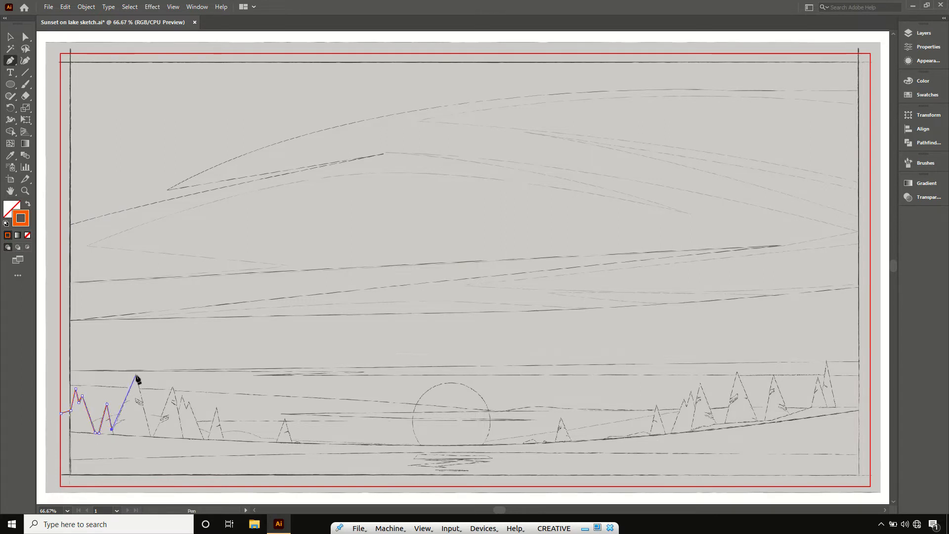
{"action": "left_click", "coordinate": [150, 436]}
{"action": "left_click", "coordinate": [154, 435]}
{"action": "left_click", "coordinate": [173, 386]}
{"action": "left_click", "coordinate": [178, 410]}
{"action": "left_click", "coordinate": [180, 396]}
{"action": "left_click", "coordinate": [188, 402]}
{"action": "left_click", "coordinate": [202, 439]}
{"action": "left_click", "coordinate": [208, 438]}
{"action": "left_click", "coordinate": [217, 407]}
{"action": "left_click", "coordinate": [224, 439]}
{"action": "left_click", "coordinate": [275, 443]}
{"action": "left_click", "coordinate": [285, 418]}
{"action": "left_click", "coordinate": [292, 442]}
- Continue the path along the shoreline beneath the sun, over the low bushes and the small tree on its right side
{"action": "left_click", "coordinate": [450, 445]}
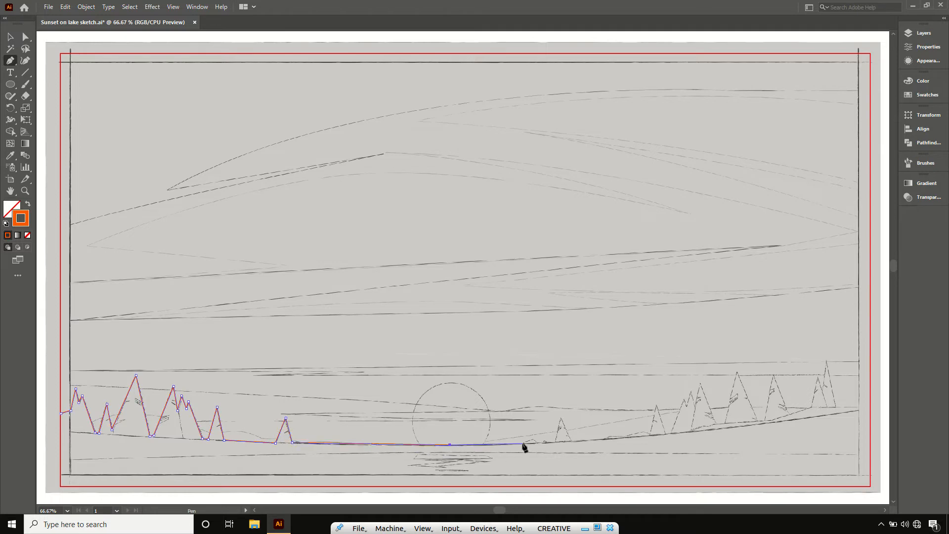
{"action": "left_click", "coordinate": [523, 444]}
{"action": "left_click", "coordinate": [534, 438]}
{"action": "left_click", "coordinate": [539, 443]}
{"action": "left_click", "coordinate": [561, 417]}
{"action": "left_click", "coordinate": [572, 440]}
{"action": "left_click", "coordinate": [603, 439]}
{"action": "left_click", "coordinate": [611, 436]}
{"action": "left_click", "coordinate": [631, 435]}
- Trace the right-hand tree group to the frame's right edge and close the path around the frame's bottom corners
{"action": "left_click", "coordinate": [648, 433]}
{"action": "left_click", "coordinate": [657, 404]}
{"action": "left_click", "coordinate": [663, 431]}
{"action": "left_click", "coordinate": [670, 433]}
{"action": "left_click", "coordinate": [685, 399]}
{"action": "left_click", "coordinate": [687, 404]}
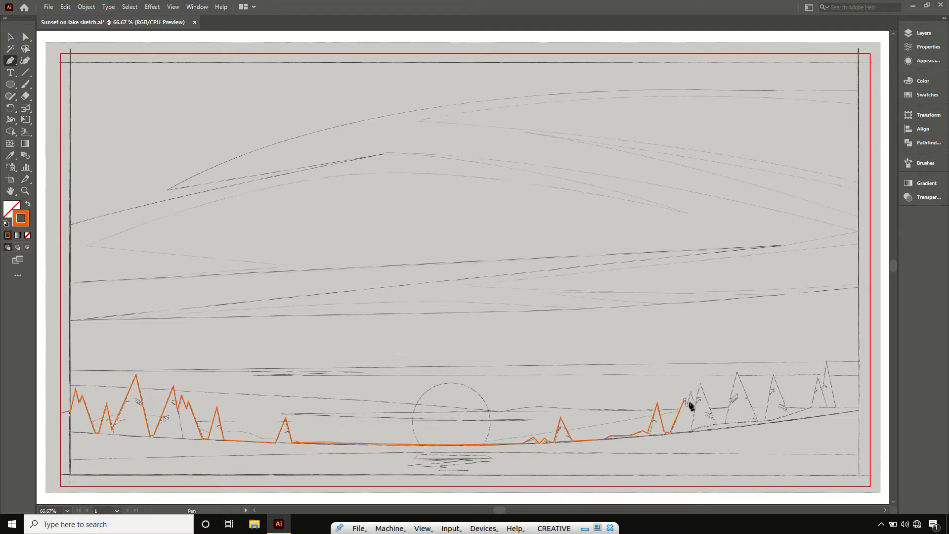
{"action": "left_click", "coordinate": [691, 391]}
{"action": "left_click", "coordinate": [695, 405]}
{"action": "left_click", "coordinate": [700, 382]}
{"action": "left_click", "coordinate": [716, 423]}
{"action": "left_click", "coordinate": [725, 422]}
{"action": "left_click", "coordinate": [738, 372]}
{"action": "left_click", "coordinate": [758, 420]}
{"action": "left_click", "coordinate": [773, 374]}
{"action": "left_click", "coordinate": [788, 414]}
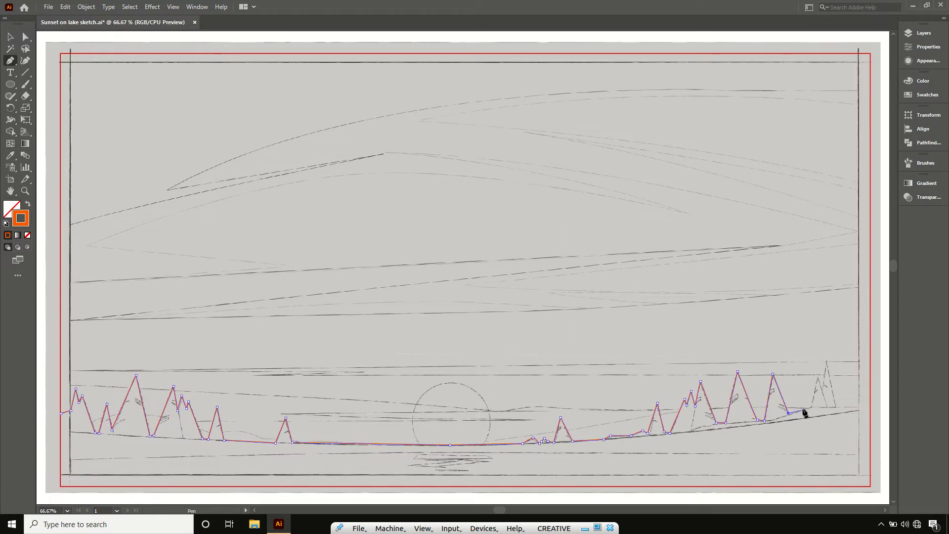
{"action": "left_click", "coordinate": [811, 406]}
{"action": "left_click", "coordinate": [817, 374]}
{"action": "left_click", "coordinate": [821, 389]}
{"action": "left_click", "coordinate": [827, 359]}
{"action": "left_click", "coordinate": [836, 406]}
{"action": "left_click", "coordinate": [869, 406]}
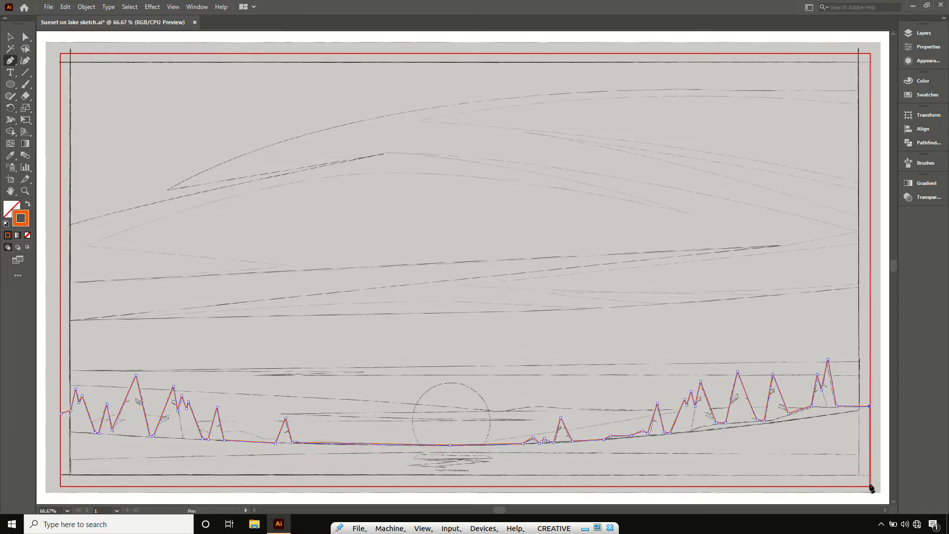
{"action": "left_click", "coordinate": [871, 486]}
{"action": "left_click", "coordinate": [59, 485]}
{"action": "left_click", "coordinate": [61, 413]}
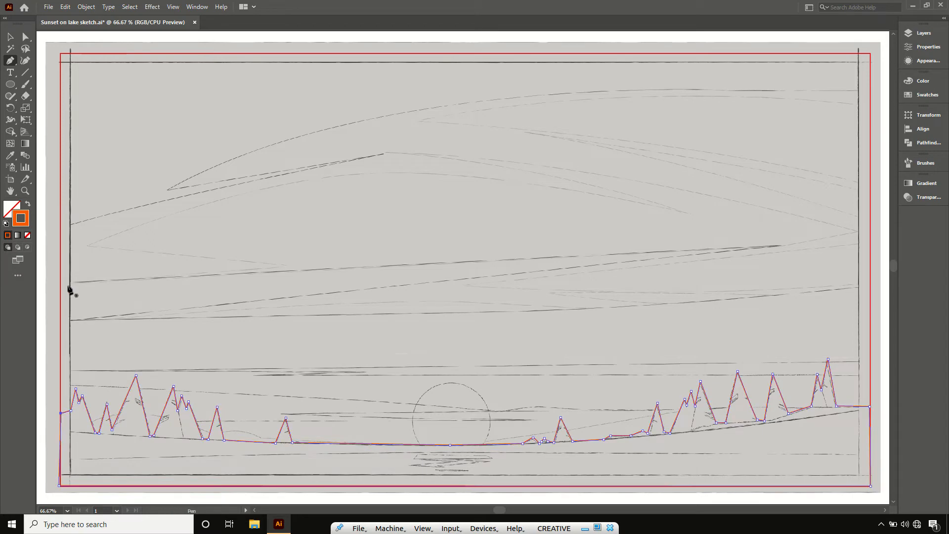
- Align the valley and base anchors of the left-hand trees with the sketch using the Direct Selection tool
{"action": "left_click", "coordinate": [25, 191]}
{"action": "left_click_drag", "start_coordinate": [54, 342], "coordinate": [324, 483]}
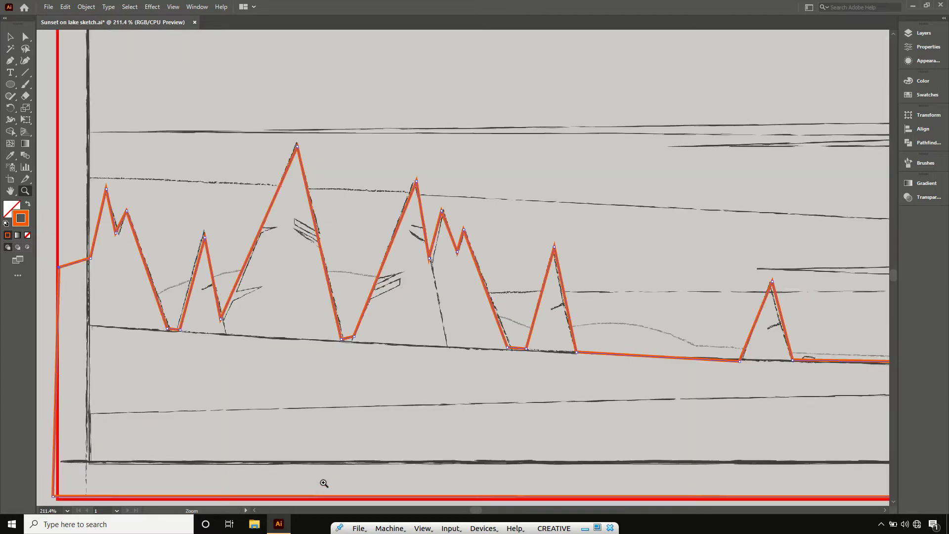
{"action": "key", "text": "a"}
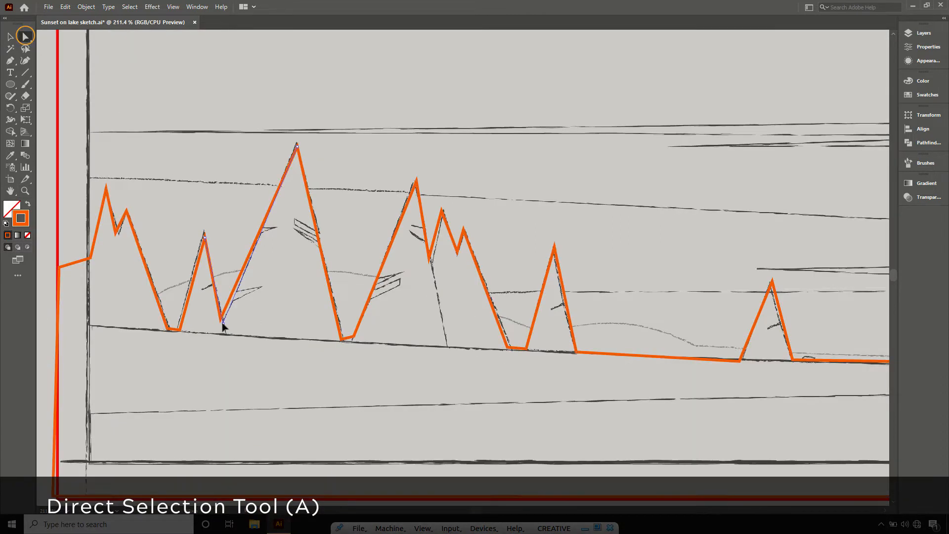
{"action": "left_click", "coordinate": [353, 339]}
{"action": "left_click_drag", "start_coordinate": [352, 340], "coordinate": [351, 341]}
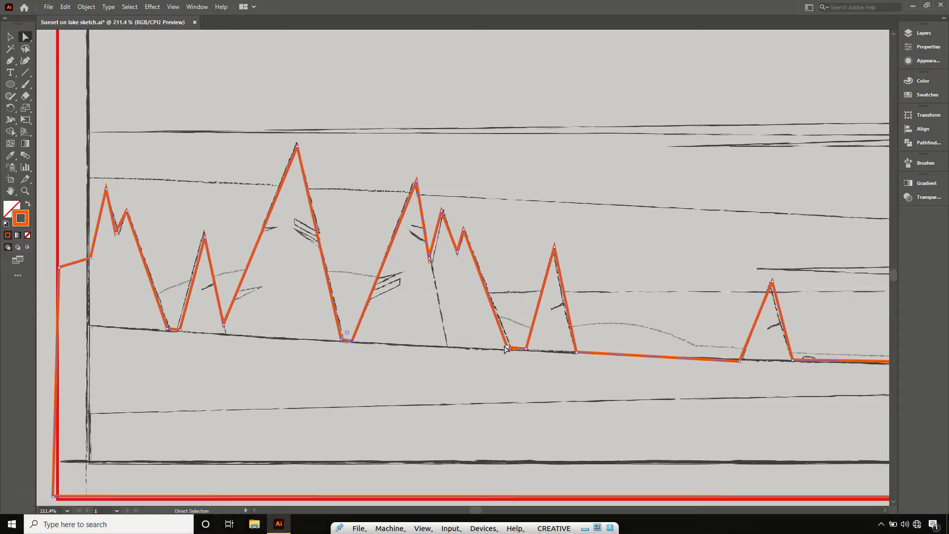
{"action": "left_click_drag", "start_coordinate": [506, 348], "coordinate": [513, 351]}
{"action": "left_click", "coordinate": [205, 240]}
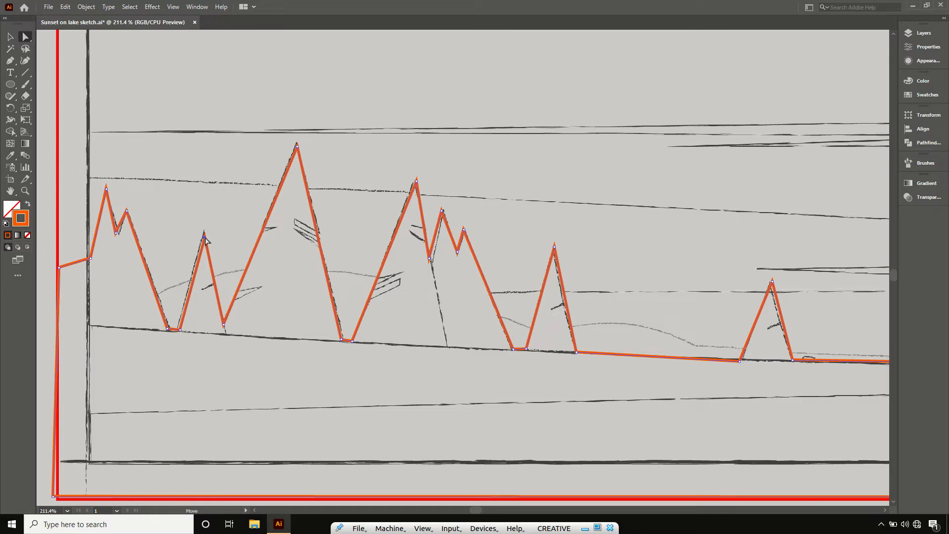
{"action": "left_click_drag", "start_coordinate": [117, 234], "coordinate": [120, 237]}
- Add anchor points on the left slope of the tallest left-hand tree and move one inward to form a branch notch
{"action": "left_click", "coordinate": [10, 61]}
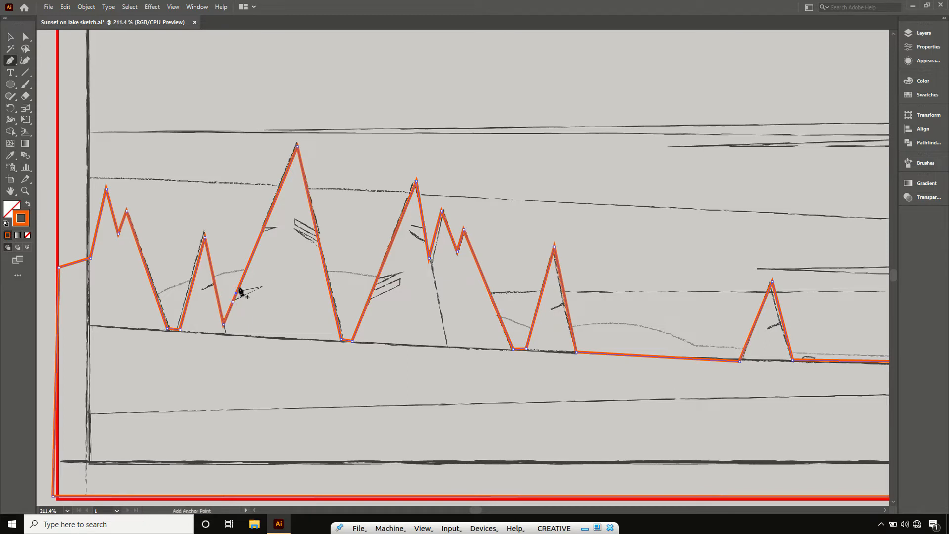
{"action": "key", "text": "a"}
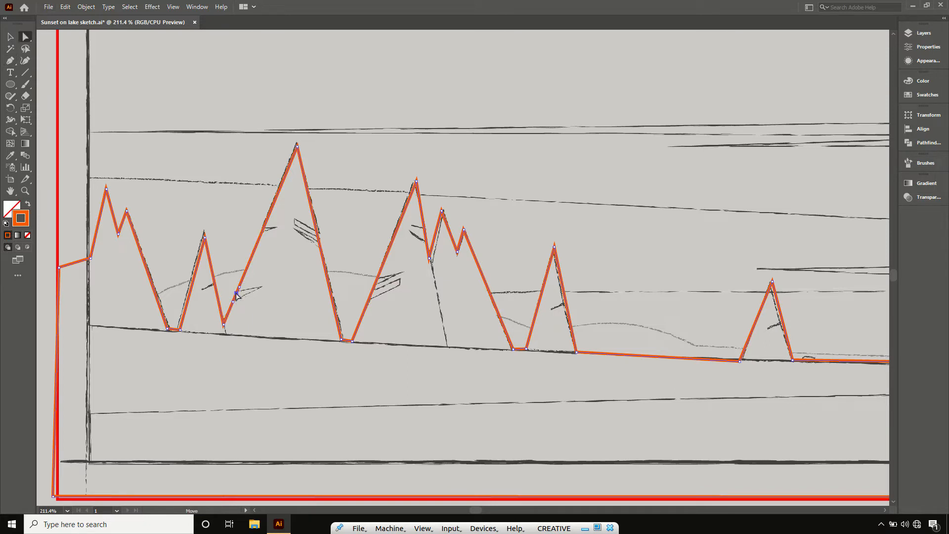
{"action": "left_click", "coordinate": [244, 292]}
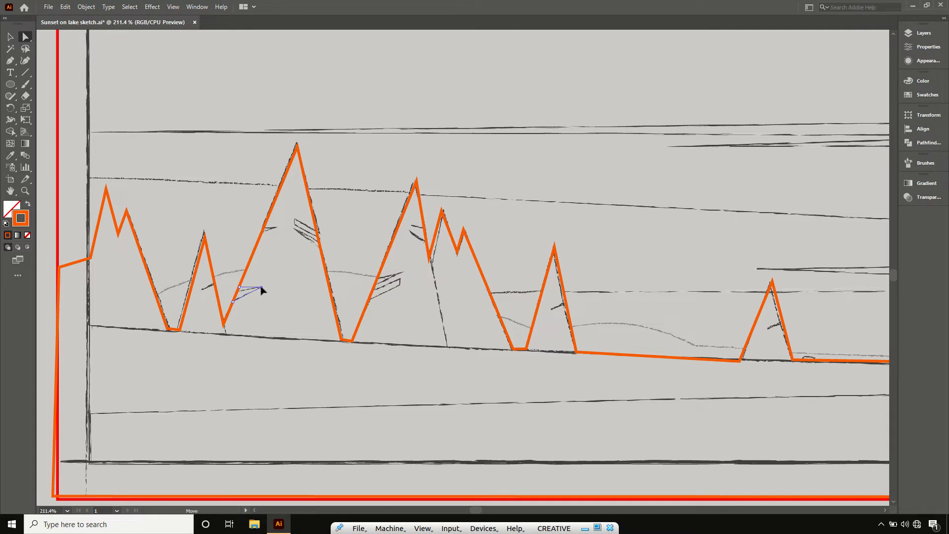
{"action": "key", "text": "ctrl+j"}
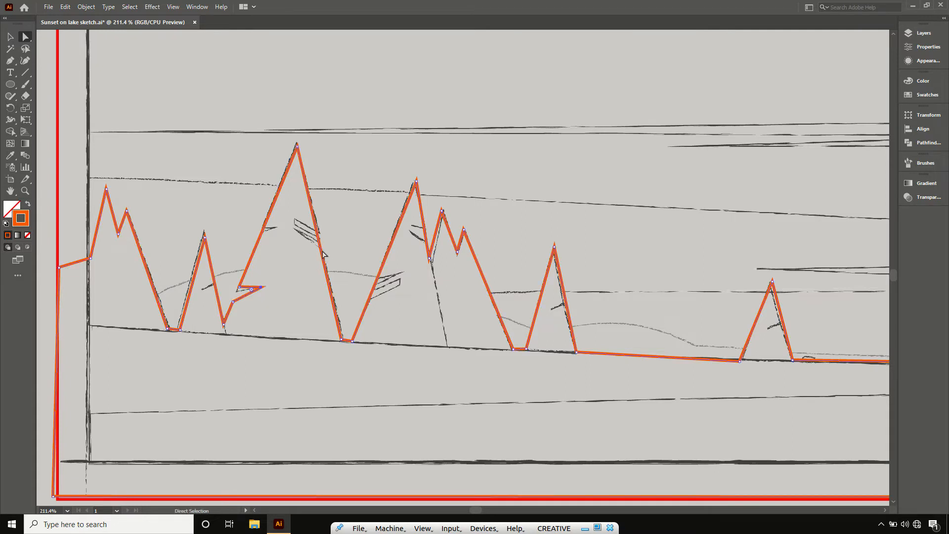
- Add anchors on the right slope of the tallest left-hand tree and shape two slanted branch notches following the sketch
{"action": "key", "text": "p"}
{"action": "scroll", "coordinate": [323, 258], "scroll_direction": "up", "scroll_amount": 5}
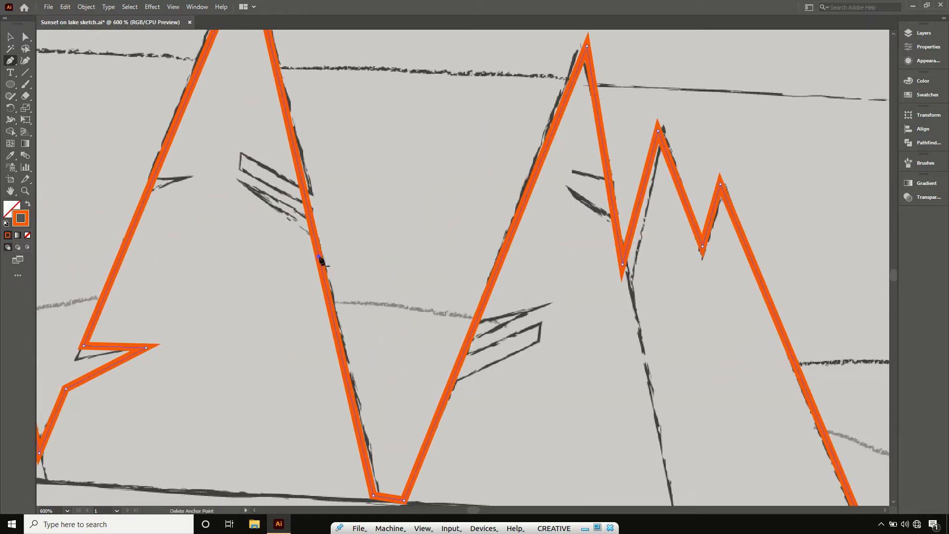
{"action": "left_click", "coordinate": [314, 236]}
{"action": "left_click", "coordinate": [310, 220]}
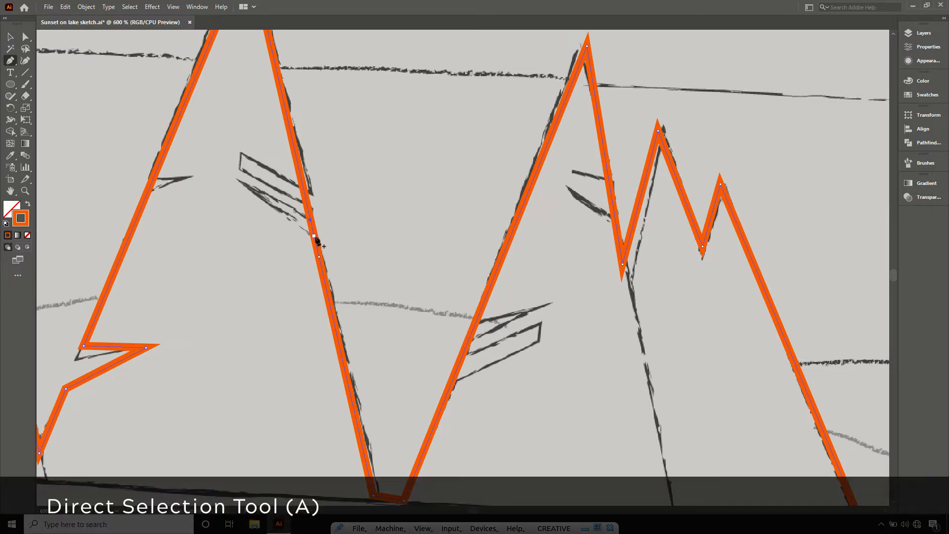
{"action": "key", "text": "a"}
{"action": "left_click_drag", "start_coordinate": [314, 237], "coordinate": [241, 187]}
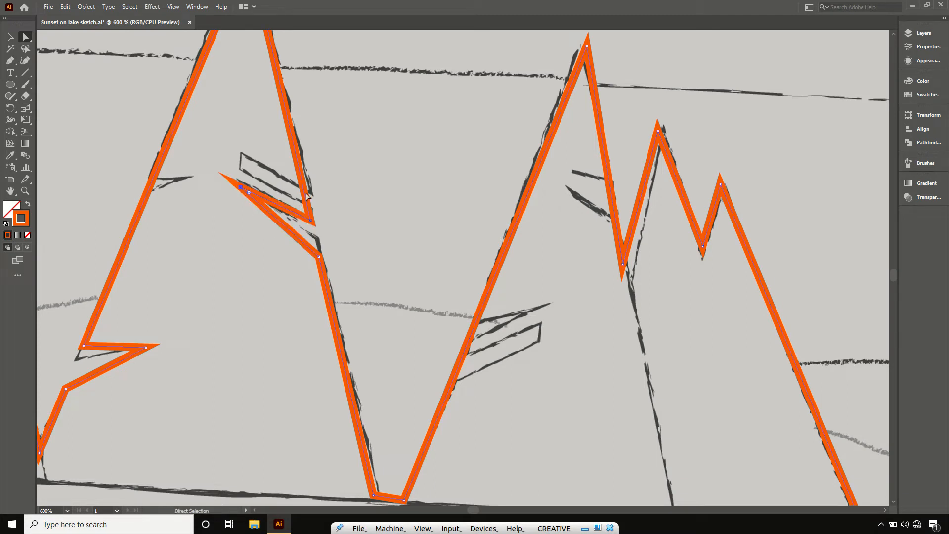
{"action": "key", "text": "p"}
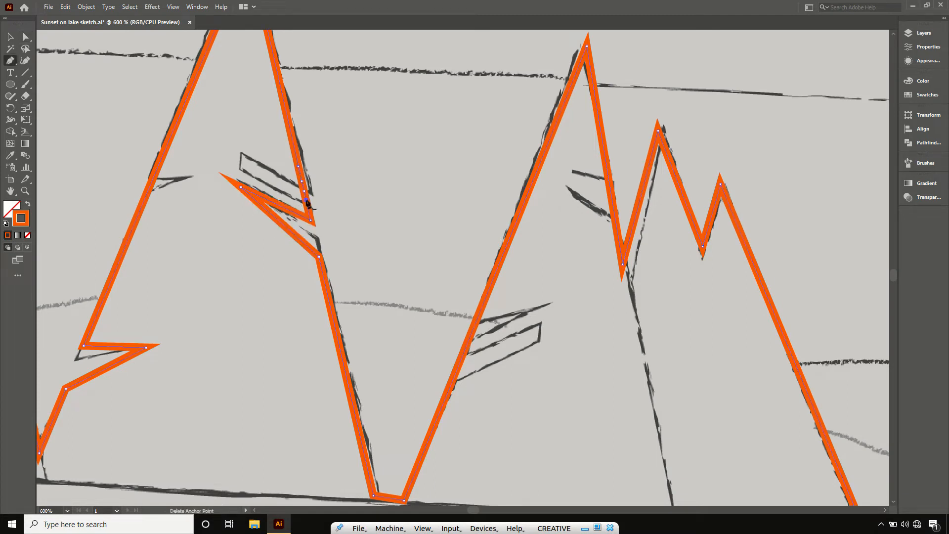
{"action": "key", "text": "a"}
{"action": "mouse_move", "coordinate": [302, 181]}
{"action": "left_mouse_down"}
{"action": "mouse_move", "coordinate": [275, 184]}
{"action": "mouse_move", "coordinate": [240, 153]}
{"action": "left_mouse_up"}
{"action": "scroll", "coordinate": [332, 241], "scroll_direction": "down", "scroll_amount": 2}
- Add three anchors low on the left slope of the second-tallest left-hand tree and move the middle one inward as a branch
{"action": "key", "text": "p"}
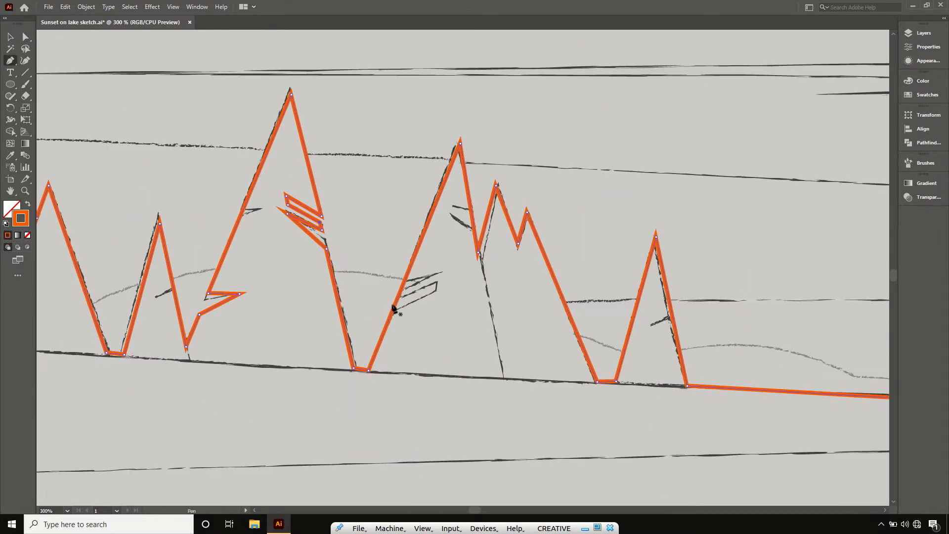
{"action": "left_click", "coordinate": [394, 308]}
{"action": "left_click", "coordinate": [397, 299]}
{"action": "left_click", "coordinate": [401, 291]}
{"action": "key", "text": "a"}
{"action": "left_click_drag", "start_coordinate": [397, 300], "coordinate": [437, 285]}
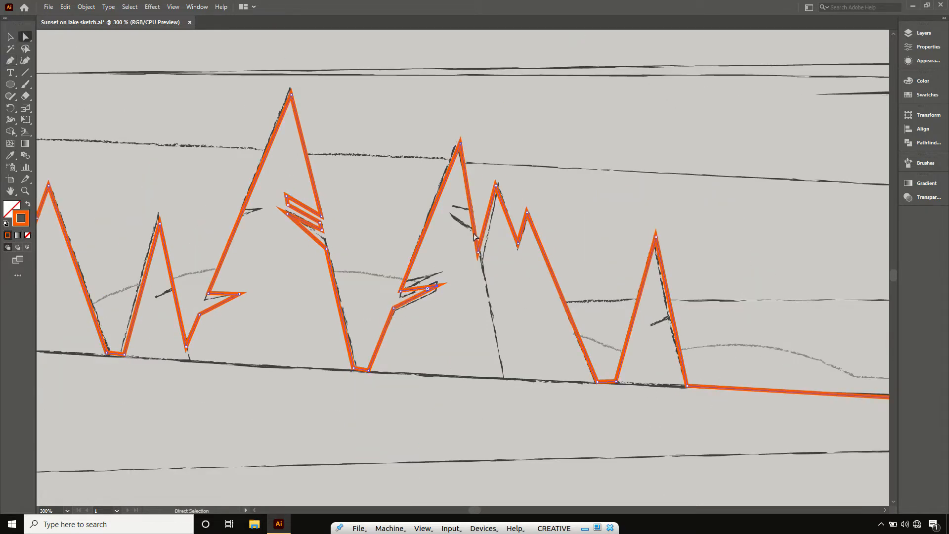
- Form a branch notch on the same tree's right slope and align the valley beside it with the sketch
{"action": "key", "text": "p"}
{"action": "left_click", "coordinate": [473, 222]}
{"action": "key", "text": "a"}
{"action": "left_click_drag", "start_coordinate": [473, 222], "coordinate": [448, 209]}
{"action": "left_click_drag", "start_coordinate": [478, 252], "coordinate": [483, 255]}
- Cut a small branch notch into the right slope of the last tree in the left-hand group
{"action": "key", "text": "p"}
{"action": "left_click", "coordinate": [675, 328]}
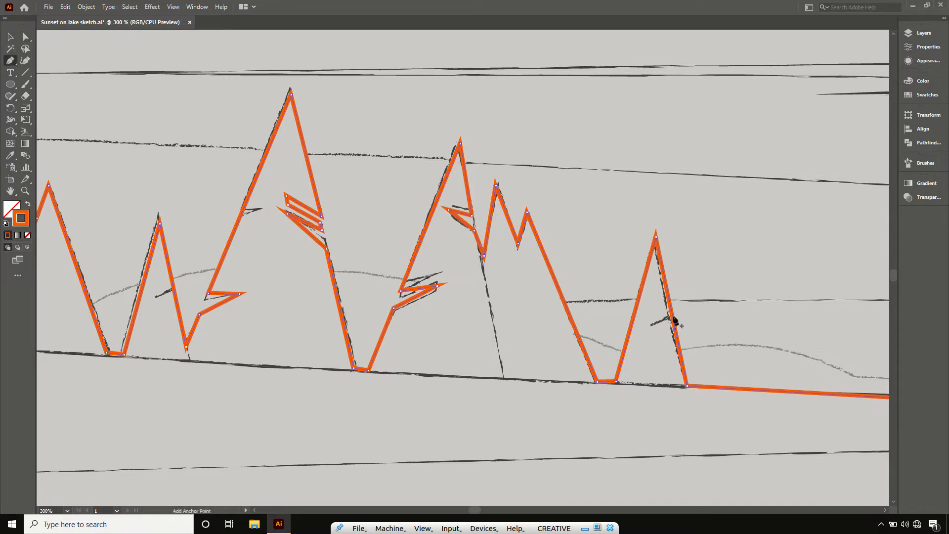
{"action": "key", "text": "a"}
{"action": "key", "text": "ctrl+0"}
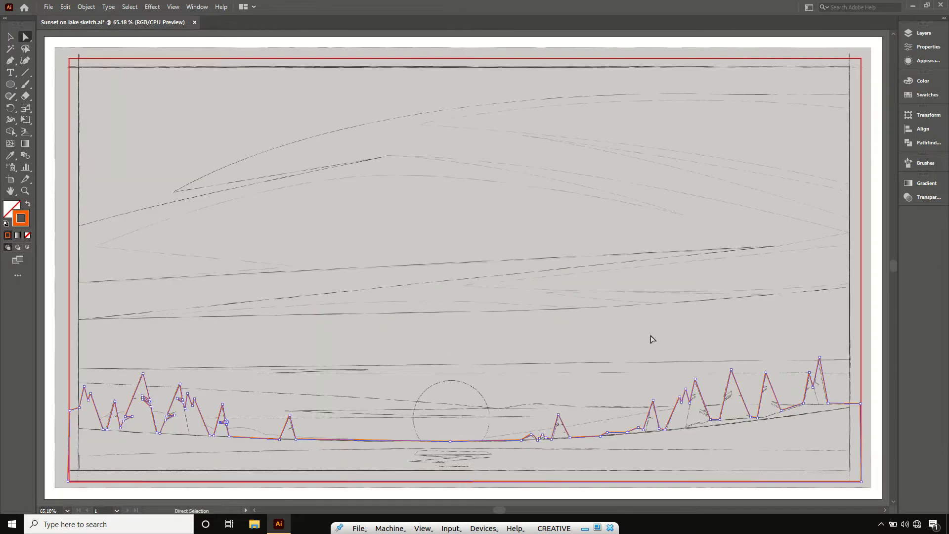
- Fit the anchors of the low bushes and the small tree's left foot, beside the sun, to the sketch
{"action": "key", "text": "z"}
{"action": "left_click_drag", "start_coordinate": [489, 395], "coordinate": [610, 468]}
{"action": "key", "text": "a"}
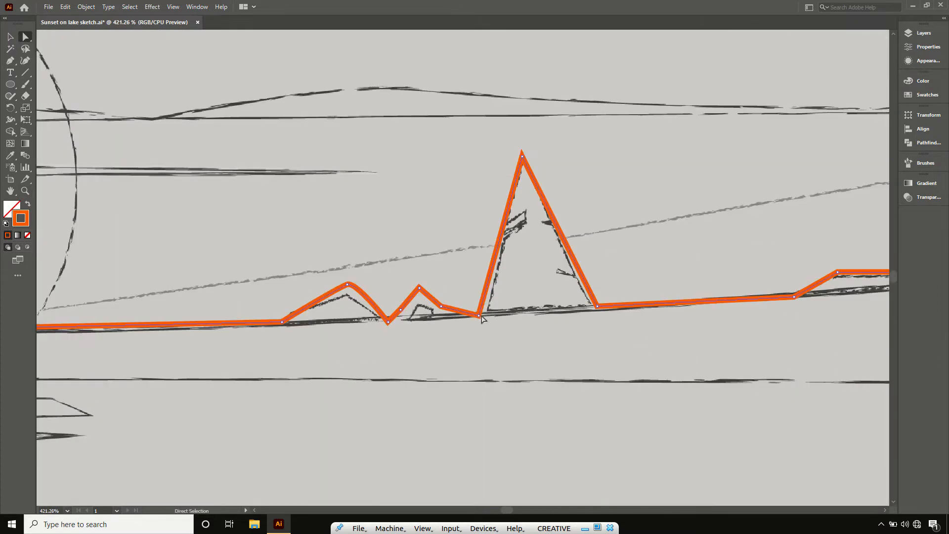
{"action": "left_click_drag", "start_coordinate": [480, 316], "coordinate": [490, 313]}
{"action": "left_click_drag", "start_coordinate": [440, 307], "coordinate": [442, 314]}
{"action": "mouse_move", "coordinate": [398, 310]}
{"action": "left_mouse_down"}
{"action": "mouse_move", "coordinate": [406, 316]}
{"action": "mouse_move", "coordinate": [384, 318]}
{"action": "left_mouse_up"}
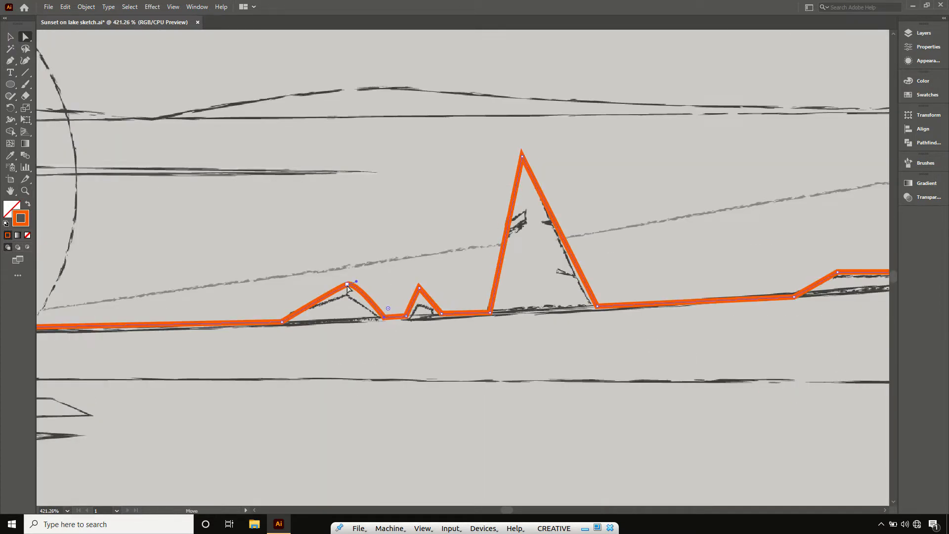
{"action": "left_click_drag", "start_coordinate": [348, 284], "coordinate": [341, 291]}
- Shape branch notches on the right and left slopes of the small tree beside the sun
{"action": "key", "text": "p"}
{"action": "key", "text": "a"}
{"action": "left_click_drag", "start_coordinate": [578, 268], "coordinate": [550, 267]}
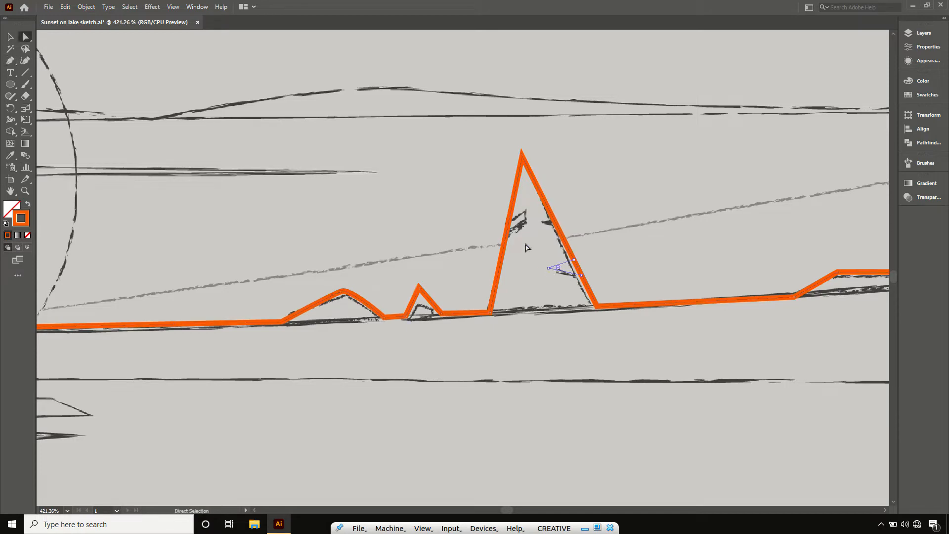
{"action": "key", "text": "p"}
{"action": "left_click", "coordinate": [505, 235]}
{"action": "left_click", "coordinate": [508, 226]}
{"action": "left_click", "coordinate": [511, 216]}
{"action": "key", "text": "a"}
{"action": "left_click_drag", "start_coordinate": [509, 225], "coordinate": [529, 217]}
- Align the low ground line and the peak and feet of the first tree in the right-hand group with the sketch
{"action": "key", "text": "space"}
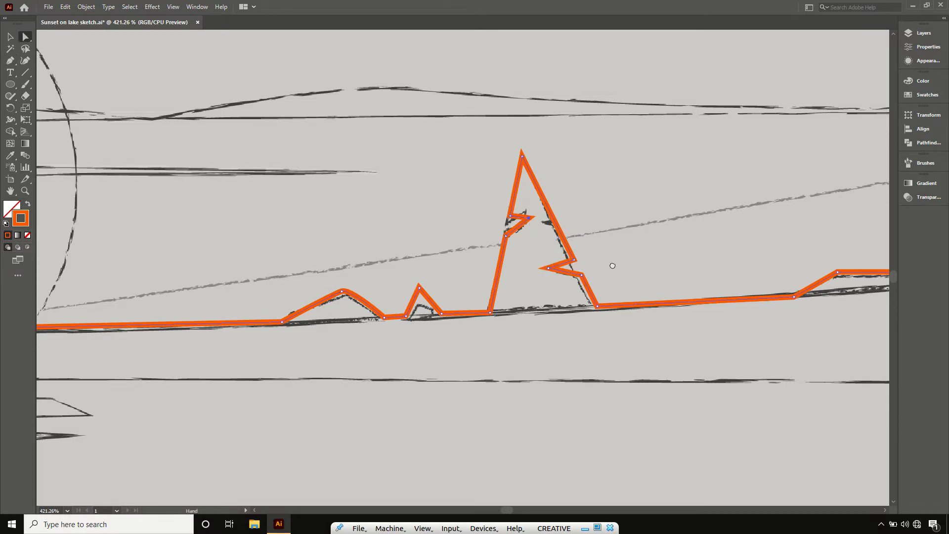
{"action": "left_click_drag", "start_coordinate": [612, 265], "coordinate": [281, 270]}
{"action": "left_click_drag", "start_coordinate": [781, 338], "coordinate": [429, 420]}
{"action": "left_click_drag", "start_coordinate": [388, 343], "coordinate": [401, 349]}
{"action": "left_click_drag", "start_coordinate": [451, 153], "coordinate": [444, 161]}
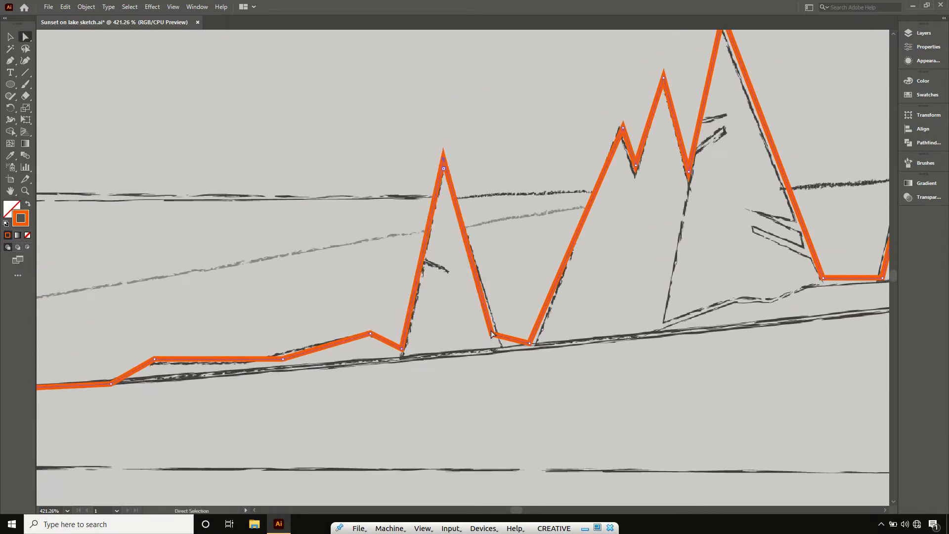
{"action": "left_click_drag", "start_coordinate": [491, 333], "coordinate": [503, 345]}
{"action": "left_click_drag", "start_coordinate": [455, 173], "coordinate": [445, 171]}
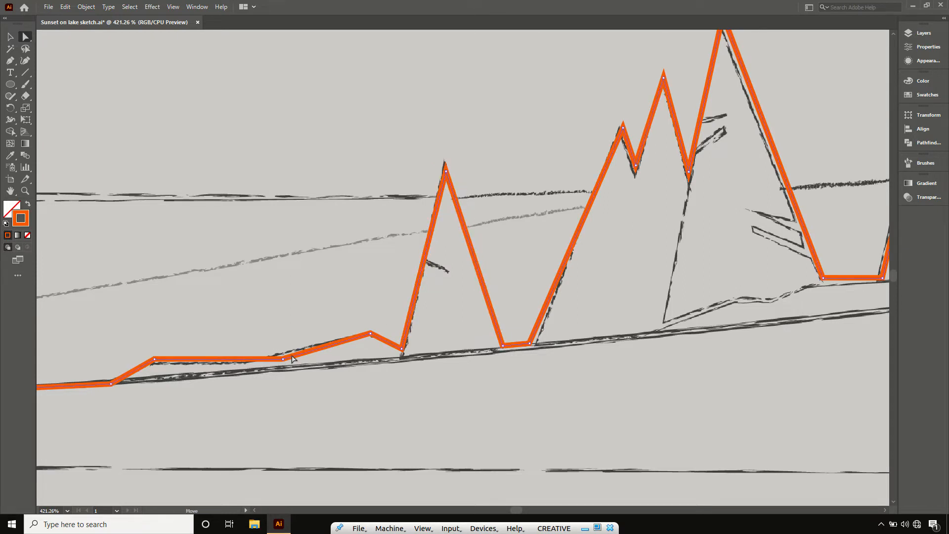
{"action": "left_click_drag", "start_coordinate": [283, 359], "coordinate": [252, 362]}
{"action": "left_click_drag", "start_coordinate": [530, 343], "coordinate": [535, 343]}
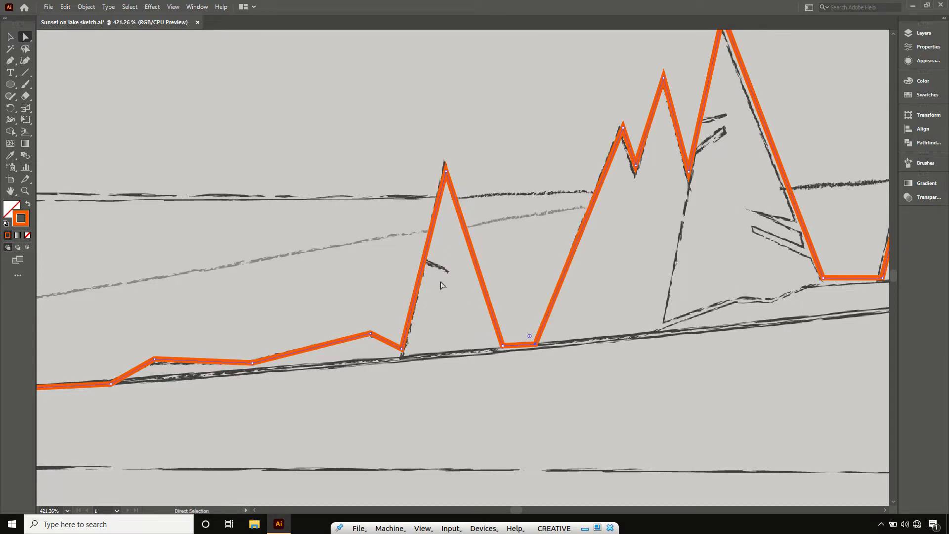
- Add three anchors on the left slope of the first right-hand tree and move the middle one inward as a branch
{"action": "key", "text": "p"}
{"action": "left_click", "coordinate": [420, 272]}
{"action": "left_click", "coordinate": [423, 261]}
{"action": "left_click", "coordinate": [426, 248]}
{"action": "key", "text": "a"}
{"action": "left_click_drag", "start_coordinate": [423, 262], "coordinate": [449, 271]}
- Align the next tall tree's peak and right foot with the sketch, and shape two branch notches on its right slope
{"action": "left_click_drag", "start_coordinate": [593, 295], "coordinate": [246, 424]}
{"action": "left_click_drag", "start_coordinate": [375, 144], "coordinate": [371, 147]}
{"action": "left_click_drag", "start_coordinate": [475, 408], "coordinate": [479, 411]}
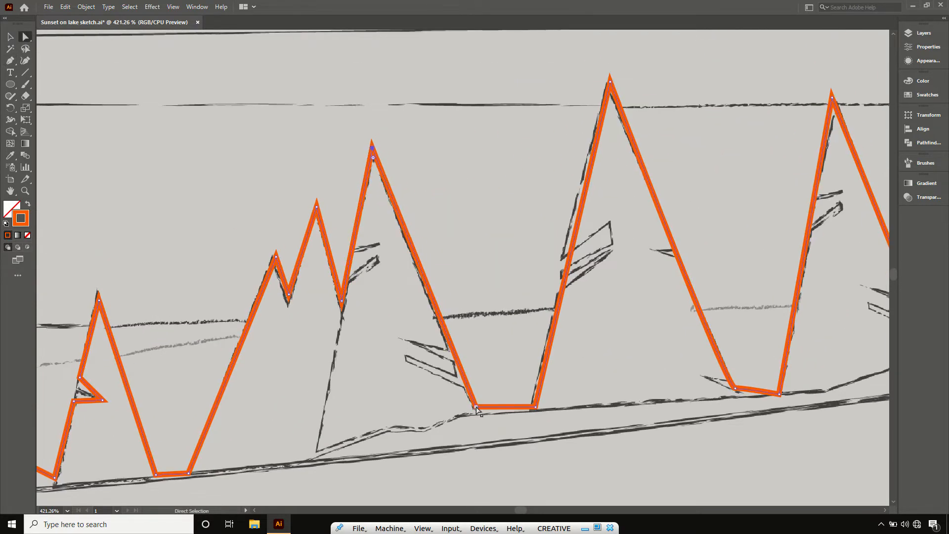
{"action": "key", "text": "p"}
{"action": "left_click", "coordinate": [462, 368]}
{"action": "left_click", "coordinate": [465, 374]}
{"action": "key", "text": "a"}
{"action": "left_click_drag", "start_coordinate": [464, 375], "coordinate": [415, 336]}
{"action": "key", "text": "p"}
{"action": "left_click", "coordinate": [450, 342]}
{"action": "left_click", "coordinate": [448, 334]}
{"action": "key", "text": "a"}
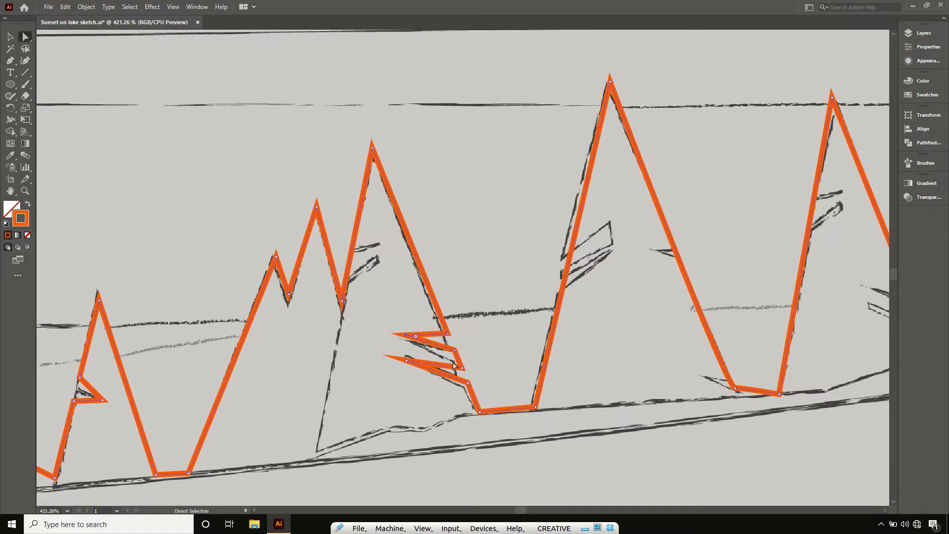
- Add three anchors on the same tall tree's left slope and move the middle one inward as a branch notch
{"action": "key", "text": "p"}
{"action": "left_click", "coordinate": [354, 238]}
{"action": "left_click", "coordinate": [353, 245]}
{"action": "left_click", "coordinate": [352, 251]}
{"action": "key", "text": "a"}
{"action": "left_click_drag", "start_coordinate": [353, 245], "coordinate": [381, 240]}
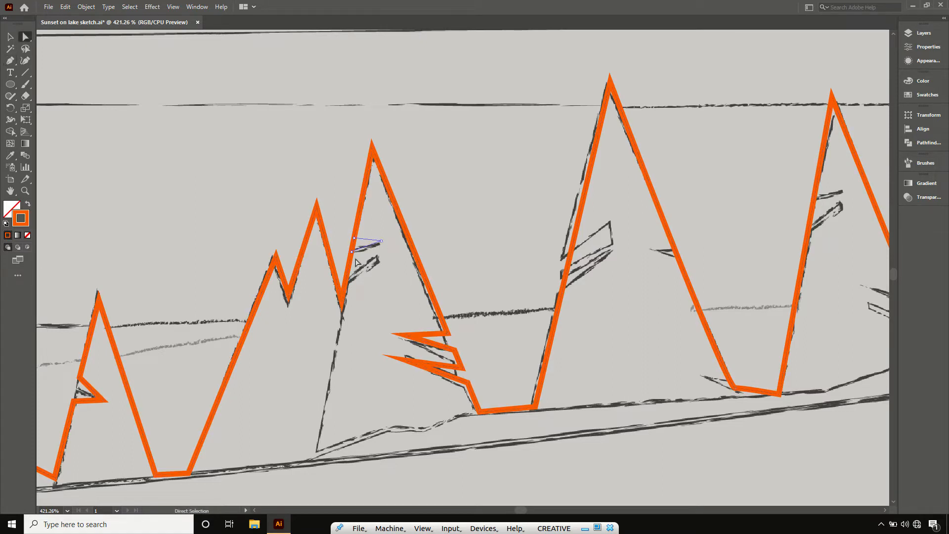
- Shape stacked branch notches on the left slope of the following tall tree in the right-hand group
{"action": "key", "text": "p"}
{"action": "left_click", "coordinate": [559, 284]}
{"action": "key", "text": "a"}
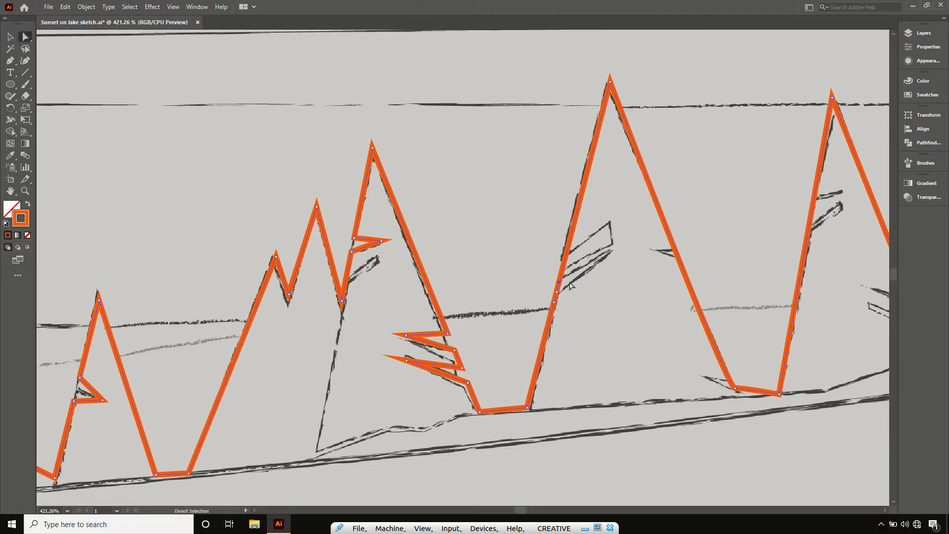
{"action": "left_click_drag", "start_coordinate": [556, 291], "coordinate": [610, 220]}
{"action": "key", "text": "p"}
{"action": "left_click", "coordinate": [565, 258]}
{"action": "left_click", "coordinate": [569, 250]}
{"action": "left_click", "coordinate": [572, 232]}
{"action": "key", "text": "a"}
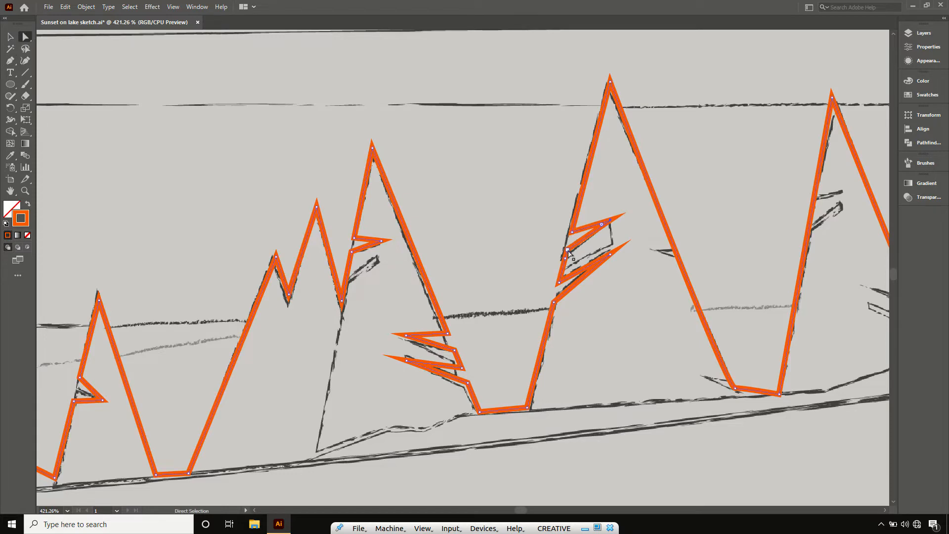
{"action": "left_click_drag", "start_coordinate": [567, 249], "coordinate": [613, 231]}
- Form branch notches on the right and left slopes of the next tree toward the frame's right edge
{"action": "left_click_drag", "start_coordinate": [692, 250], "coordinate": [308, 284]}
{"action": "left_click_drag", "start_coordinate": [548, 383], "coordinate": [491, 342]}
{"action": "key", "text": "p"}
{"action": "key", "text": "a"}
{"action": "key", "text": "p"}
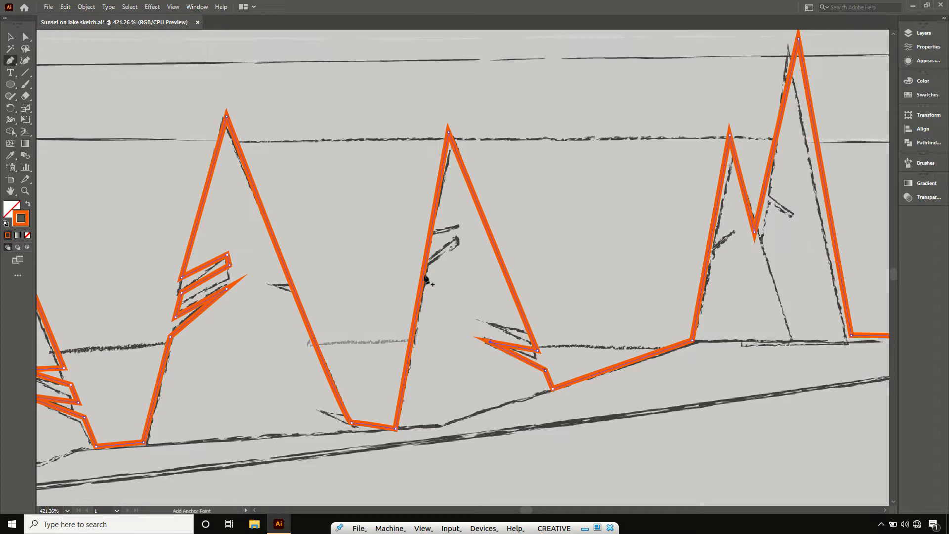
{"action": "left_click", "coordinate": [423, 275]}
{"action": "left_click", "coordinate": [425, 267]}
{"action": "left_click", "coordinate": [426, 257]}
{"action": "key", "text": "a"}
{"action": "left_click_drag", "start_coordinate": [424, 267], "coordinate": [462, 237]}
- Align the peaks of the last two right-hand trees and the valley between them with the sketch
{"action": "left_click_drag", "start_coordinate": [670, 314], "coordinate": [378, 391]}
{"action": "left_click_drag", "start_coordinate": [507, 116], "coordinate": [499, 124]}
{"action": "left_click_drag", "start_coordinate": [462, 309], "coordinate": [469, 319]}
{"action": "left_click_drag", "start_coordinate": [438, 213], "coordinate": [443, 216]}
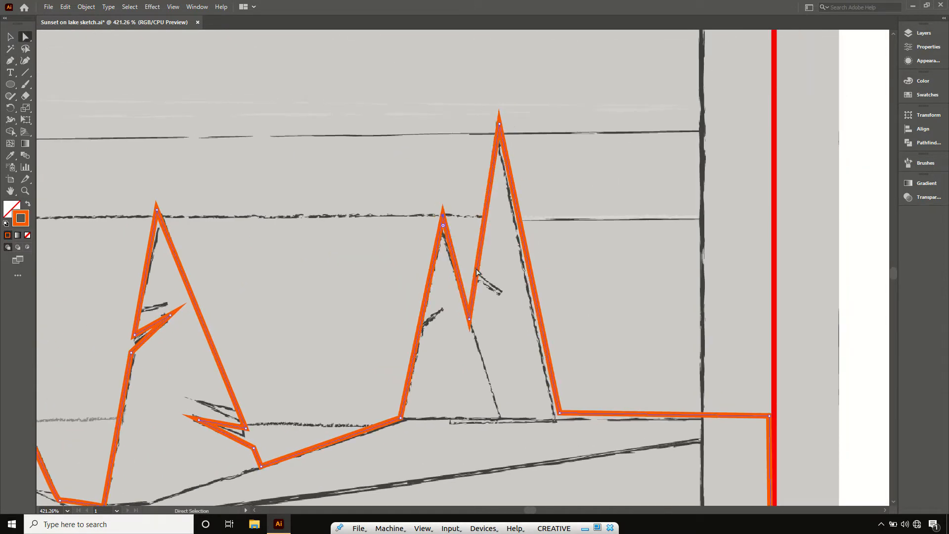
- Add three anchors on the left slope of the taller last tree and move the middle one inward as a branch
{"action": "key", "text": "p"}
{"action": "left_click", "coordinate": [474, 282]}
{"action": "left_click", "coordinate": [477, 271]}
{"action": "left_click", "coordinate": [479, 258]}
{"action": "key", "text": "a"}
{"action": "left_click_drag", "start_coordinate": [476, 271], "coordinate": [505, 297]}
- Shape a branch notch on the shorter neighbouring tree's left slope, align the taller tree's right foot, and deselect the path
{"action": "key", "text": "p"}
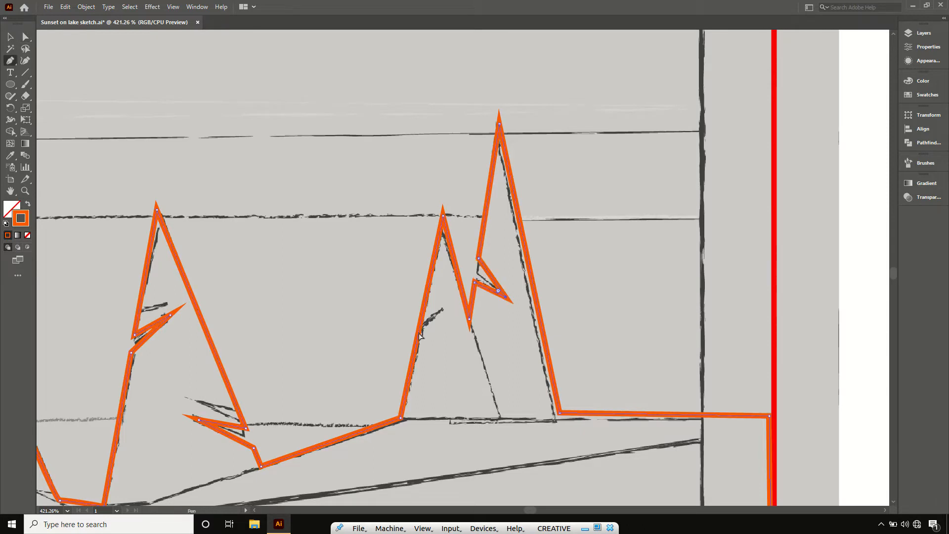
{"action": "left_click", "coordinate": [417, 338]}
{"action": "left_click", "coordinate": [418, 330]}
{"action": "left_click", "coordinate": [421, 319]}
{"action": "key", "text": "a"}
{"action": "left_click_drag", "start_coordinate": [418, 331], "coordinate": [441, 311]}
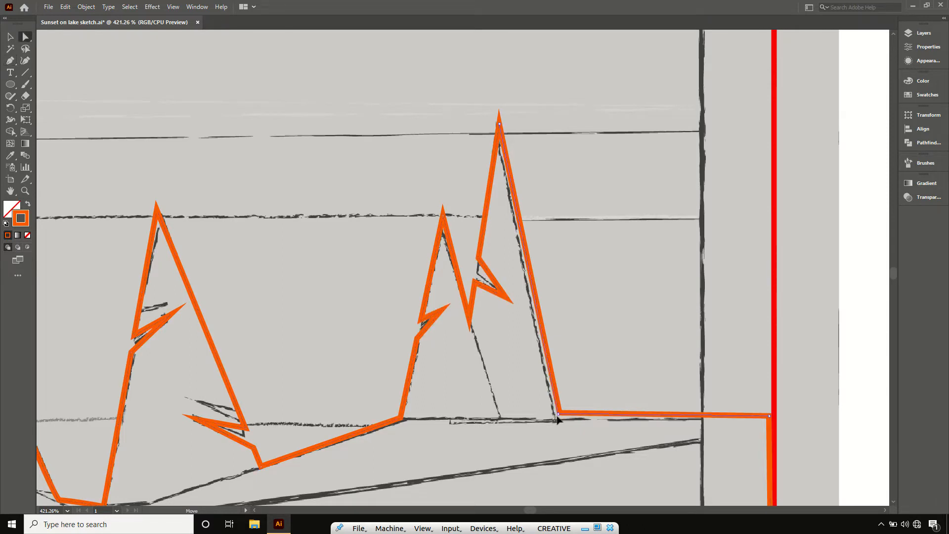
{"action": "left_click_drag", "start_coordinate": [560, 413], "coordinate": [557, 419]}
{"action": "key", "text": "ctrl+0"}
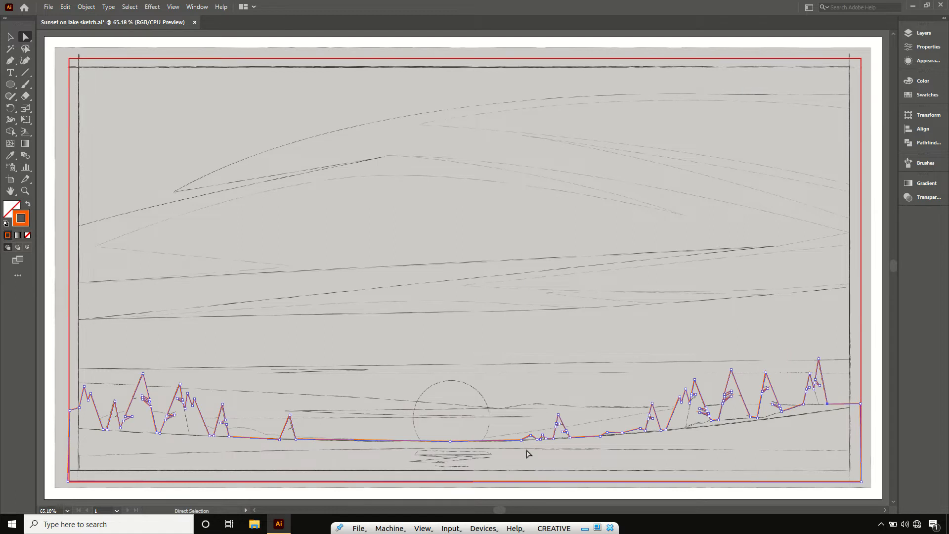
{"action": "left_click", "coordinate": [527, 453]}
- Draw a curved Pen segment along the sketched shoreline from the frame's left edge to its right edge
{"action": "key", "text": "p"}
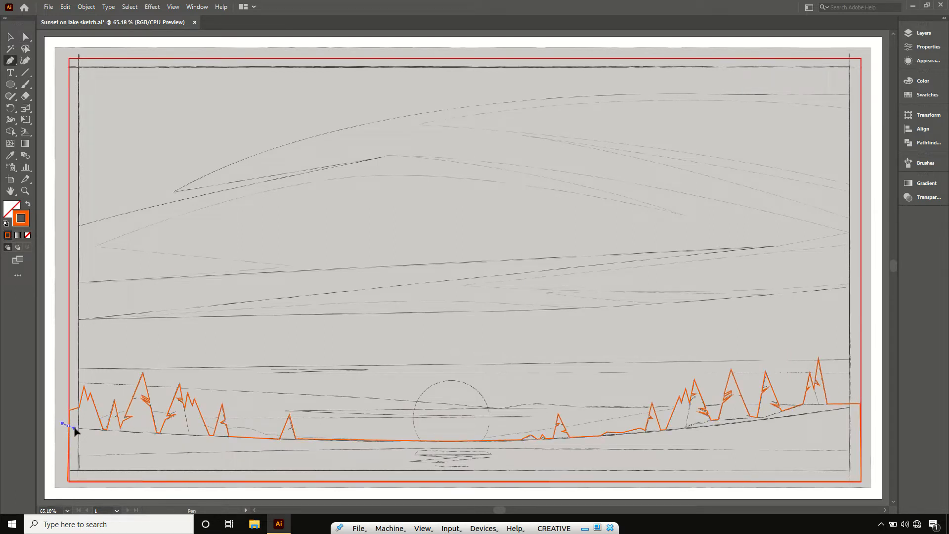
{"action": "left_click_drag", "start_coordinate": [85, 429], "coordinate": [341, 454]}
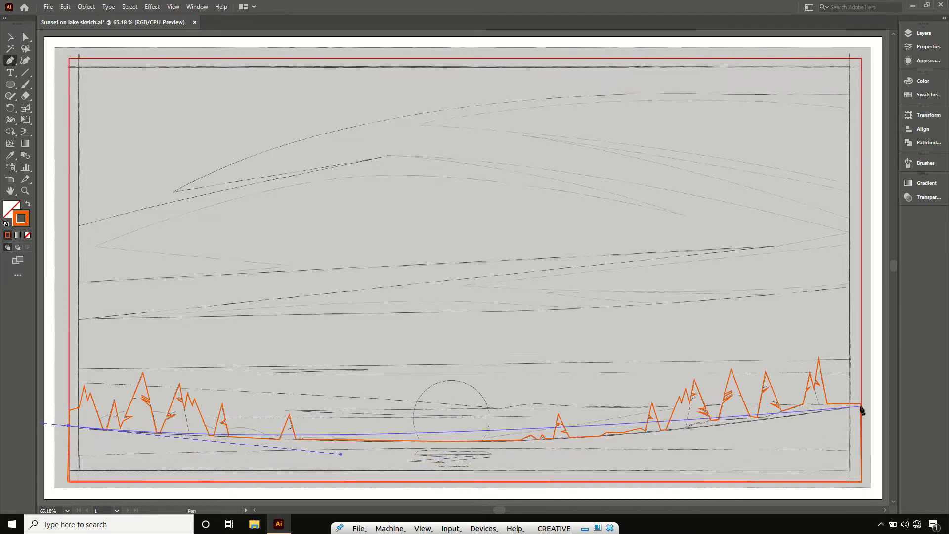
{"action": "left_click_drag", "start_coordinate": [861, 407], "coordinate": [694, 444]}
{"action": "mouse_move", "coordinate": [679, 442]}
{"action": "left_mouse_down"}
{"action": "mouse_move", "coordinate": [666, 445]}
{"action": "mouse_move", "coordinate": [686, 440]}
{"action": "mouse_move", "coordinate": [676, 440]}
{"action": "left_mouse_up"}
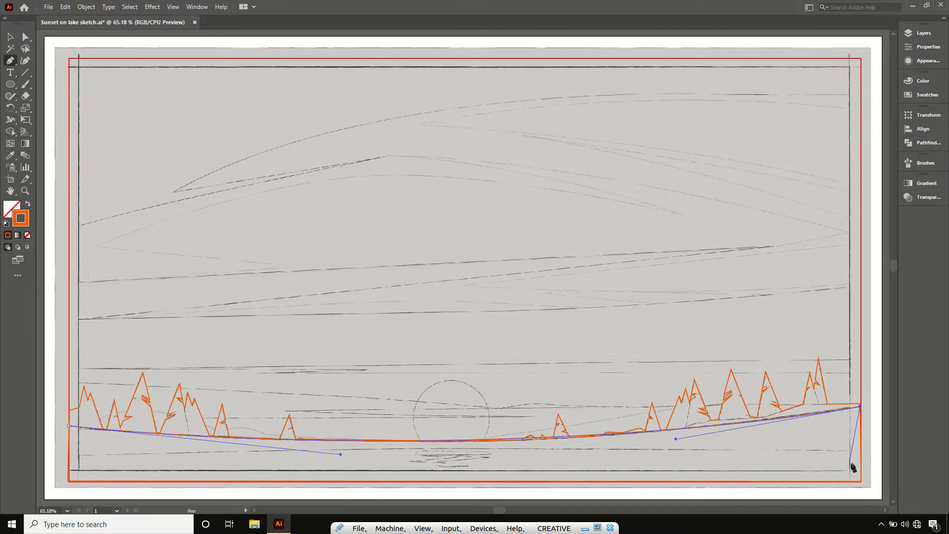
- Close the shoreline path along the red frame's lower corners into a full-width shape and deselect it
{"action": "left_click_drag", "start_coordinate": [861, 481], "coordinate": [92, 468]}
{"action": "left_click", "coordinate": [68, 481]}
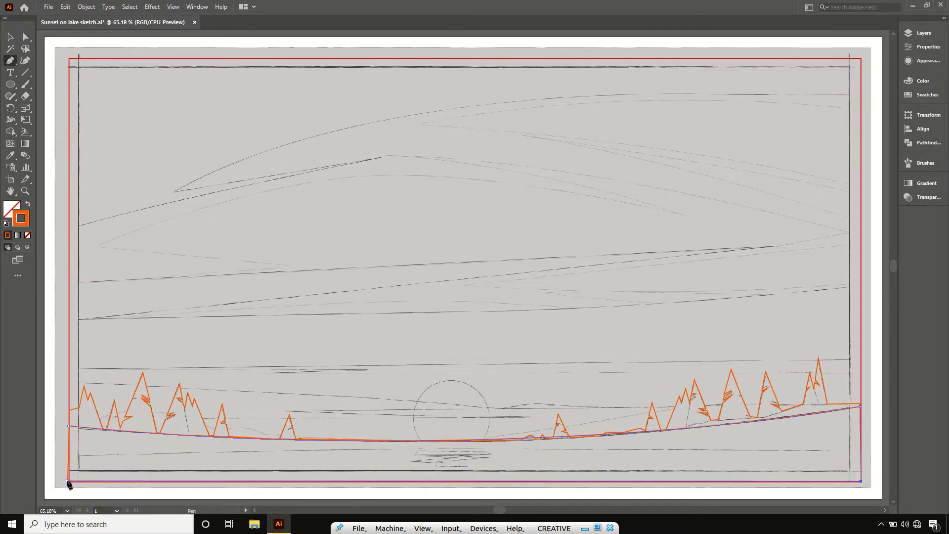
{"action": "left_click", "coordinate": [68, 426]}
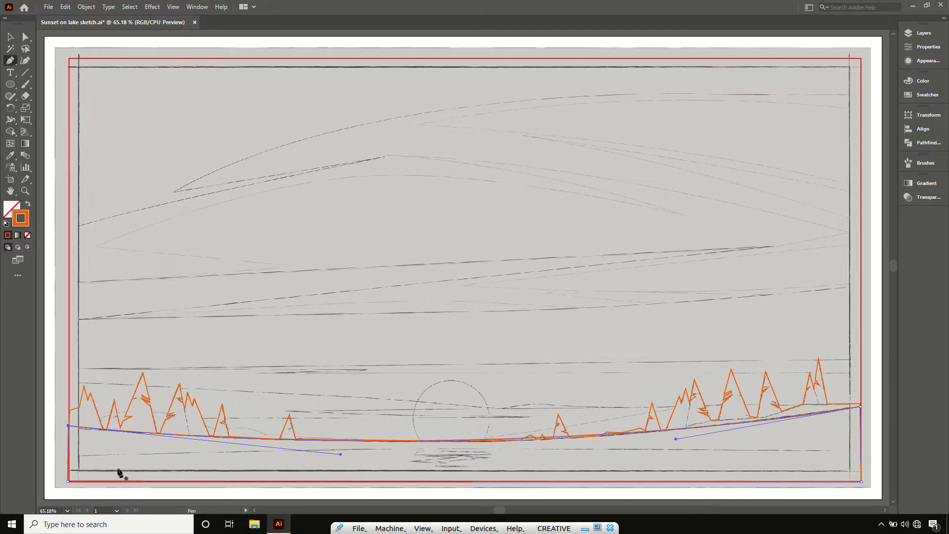
{"action": "left_click", "coordinate": [82, 455], "text": "ctrl"}
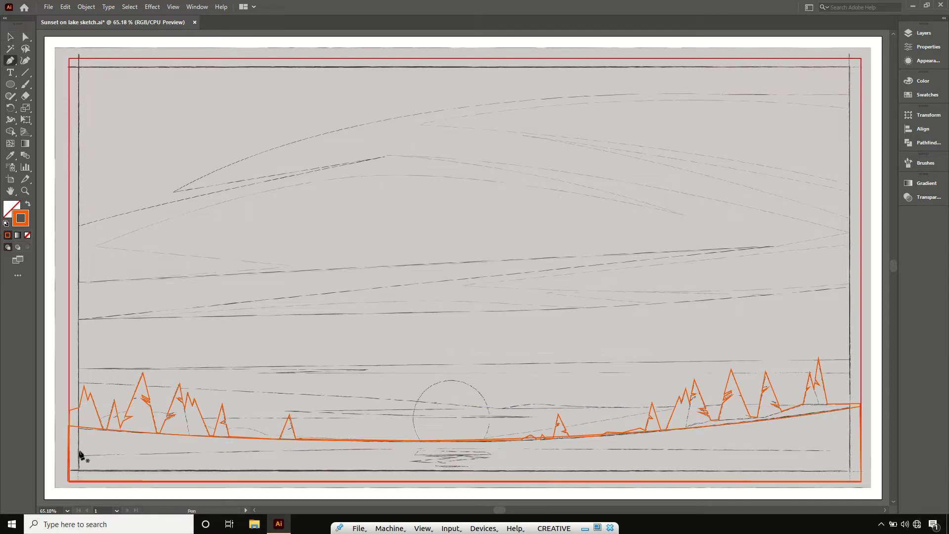
- Trace the gently arched line below the shoreline with the Pen tool and close it around the frame's bottom corners
{"action": "key", "text": "ctrl+0"}
{"action": "left_click_drag", "start_coordinate": [63, 457], "coordinate": [192, 444]}
{"action": "left_click_drag", "start_coordinate": [865, 453], "coordinate": [885, 457]}
{"action": "left_click_drag", "start_coordinate": [847, 449], "coordinate": [763, 451]}
{"action": "left_click_drag", "start_coordinate": [192, 444], "coordinate": [265, 447]}
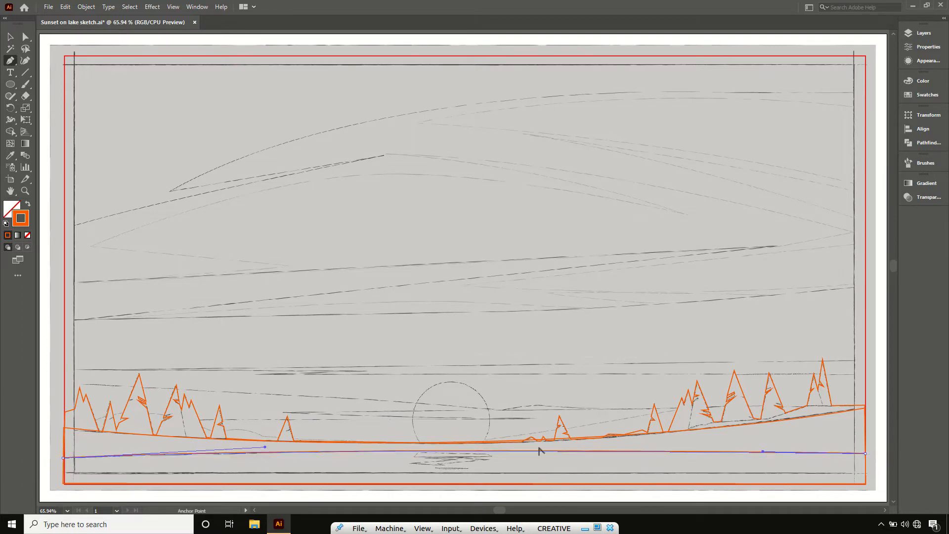
{"action": "left_click", "coordinate": [865, 483]}
{"action": "left_click", "coordinate": [63, 484]}
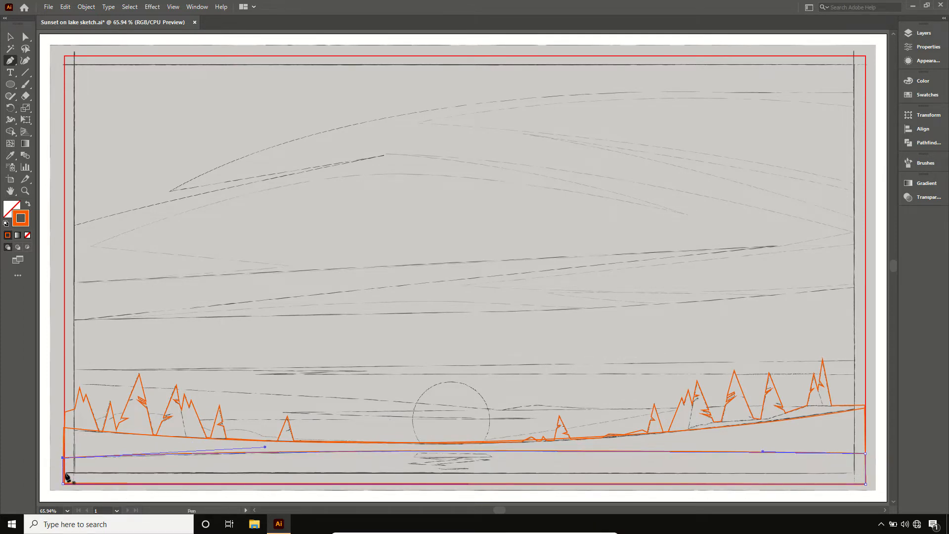
- Draw a thin full-width strip with the Pen tool from the sketch's lowest line to the frame's bottom edge and deselect it
{"action": "left_click", "coordinate": [63, 472]}
{"action": "left_click", "coordinate": [866, 472]}
{"action": "left_click", "coordinate": [866, 485]}
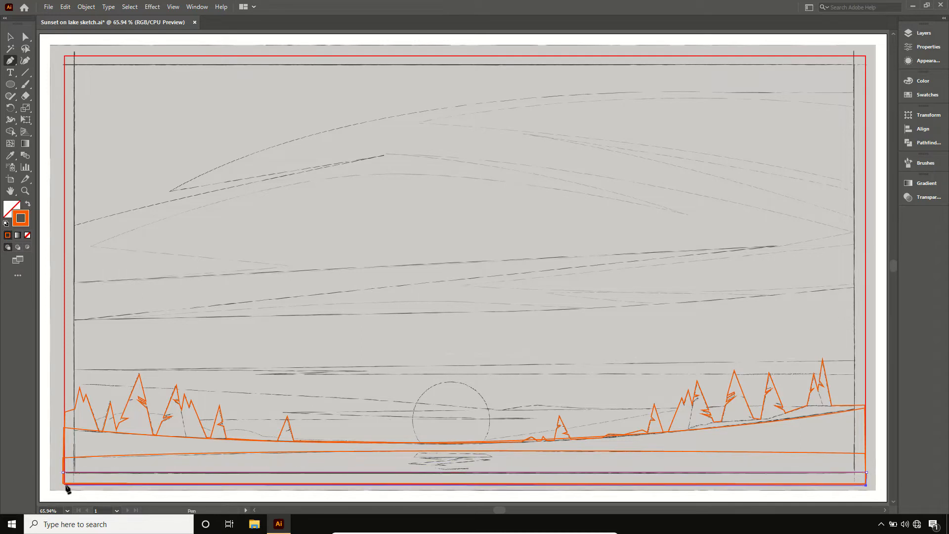
{"action": "left_click", "coordinate": [64, 485]}
{"action": "left_click", "coordinate": [64, 473]}
{"action": "left_click", "coordinate": [11, 37]}
{"action": "left_click", "coordinate": [47, 222]}
- Trace the top edge and right-hand zigzag of the sun's reflection with the Pen tool, down to its lower point
{"action": "left_click", "coordinate": [26, 190]}
{"action": "left_click_drag", "start_coordinate": [398, 440], "coordinate": [505, 481]}
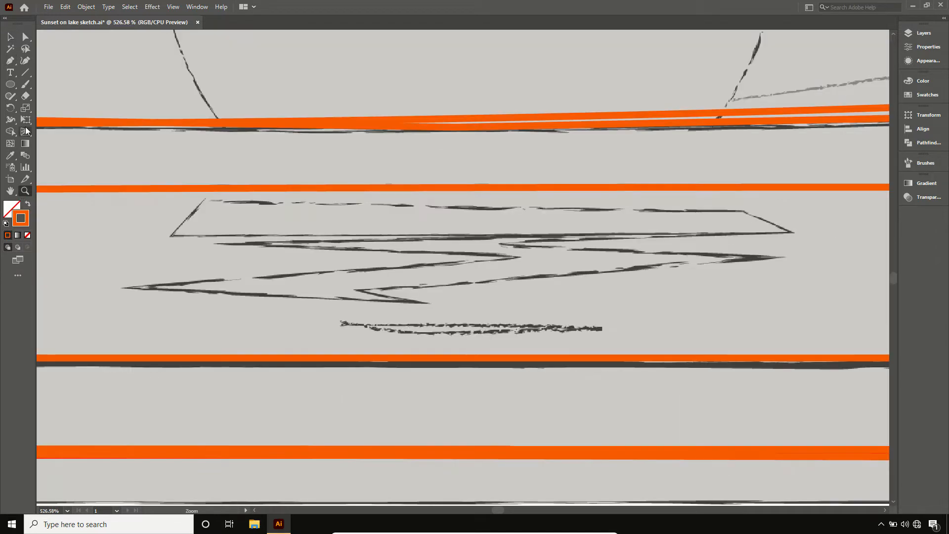
{"action": "key", "text": "p"}
{"action": "left_click", "coordinate": [205, 198]}
{"action": "left_click", "coordinate": [745, 210]}
{"action": "left_click", "coordinate": [791, 231]}
{"action": "left_click", "coordinate": [509, 242]}
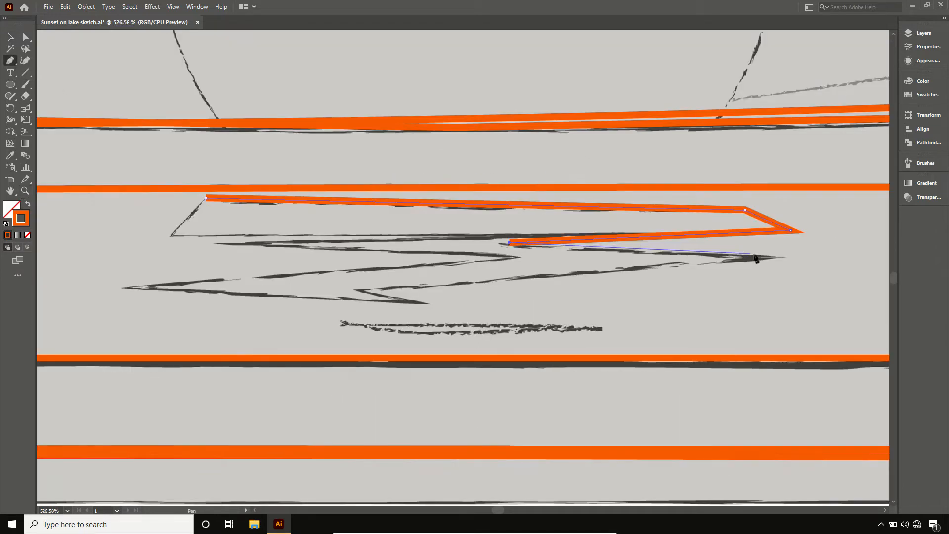
{"action": "left_click", "coordinate": [764, 256]}
{"action": "left_click", "coordinate": [361, 288]}
{"action": "left_click", "coordinate": [424, 302]}
- Trace the reflection's left-hand zigzag back up and close the shape at its upper left corner
{"action": "left_click", "coordinate": [120, 289]}
{"action": "left_click", "coordinate": [512, 257]}
{"action": "left_click", "coordinate": [213, 245]}
{"action": "left_click", "coordinate": [468, 234]}
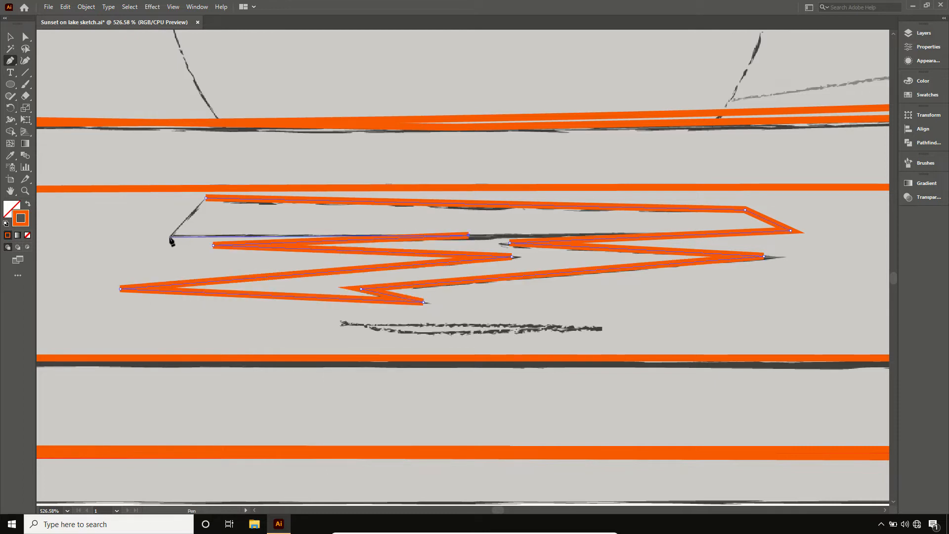
{"action": "left_click", "coordinate": [170, 238]}
{"action": "left_click", "coordinate": [205, 197]}
- Draw a thin closed triangle over the small sketched streak beneath the reflection and deselect it
{"action": "left_click", "coordinate": [343, 322]}
{"action": "left_click", "coordinate": [601, 326]}
{"action": "left_click", "coordinate": [433, 341]}
{"action": "left_click", "coordinate": [342, 322]}
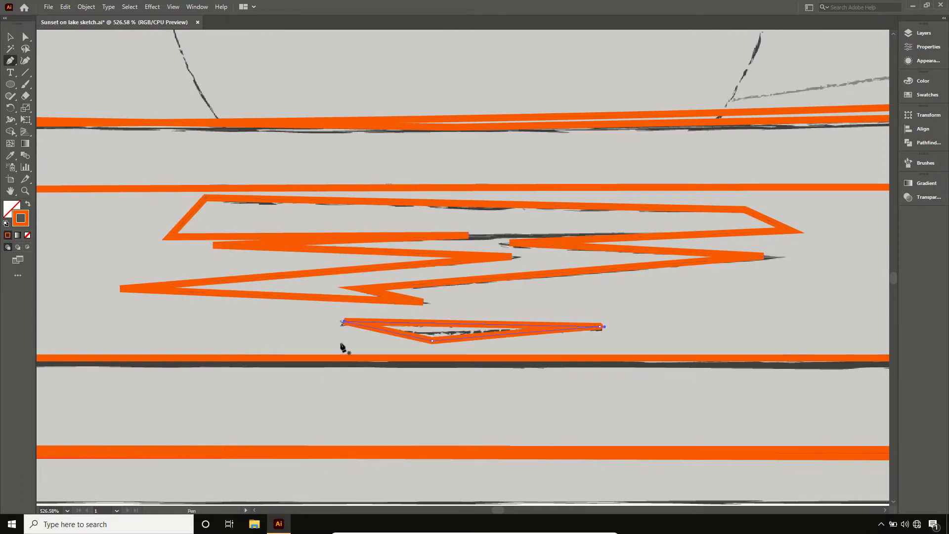
{"action": "left_click", "coordinate": [322, 344], "text": "ctrl"}
{"action": "key", "text": "ctrl+0"}
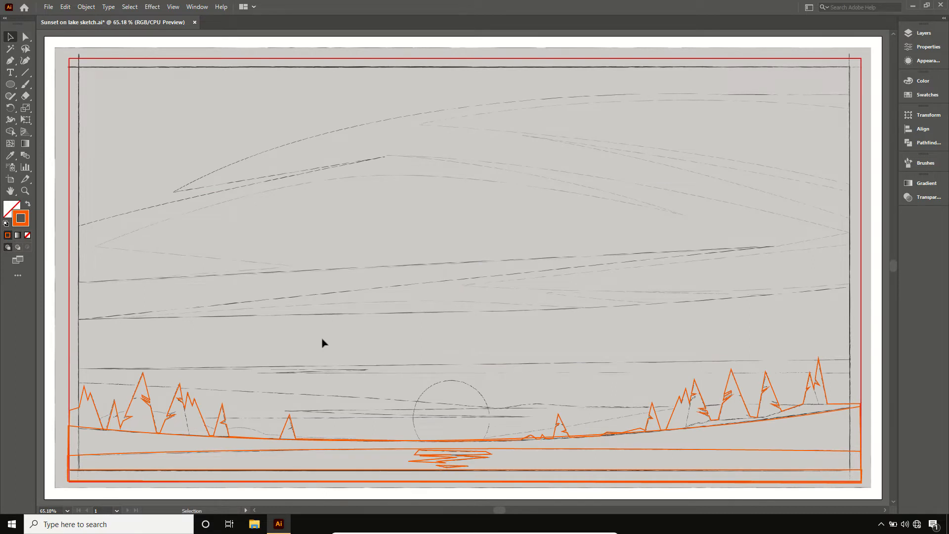
- Lock Layer 4, hide Layers 3 and 4, and show and unlock Layer 2
{"action": "left_click", "coordinate": [910, 33]}
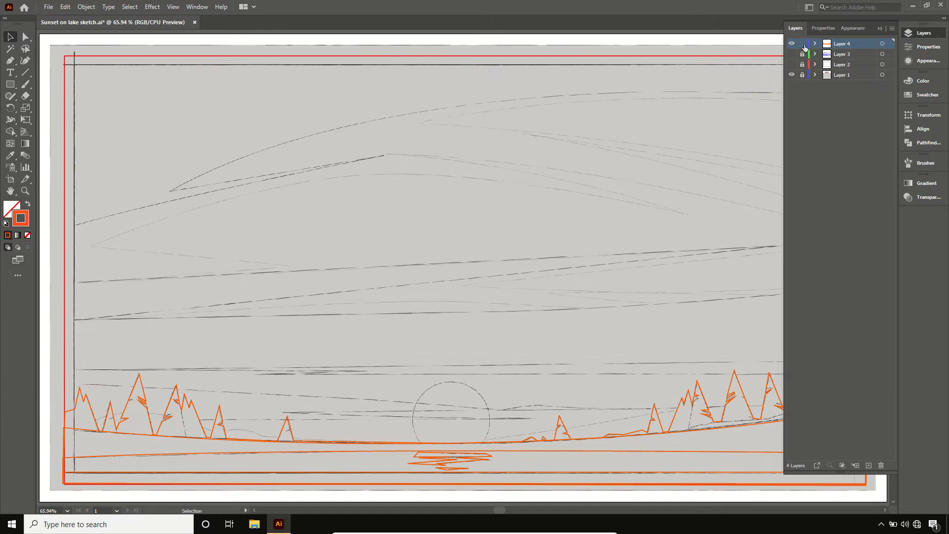
{"action": "left_click", "coordinate": [791, 54]}
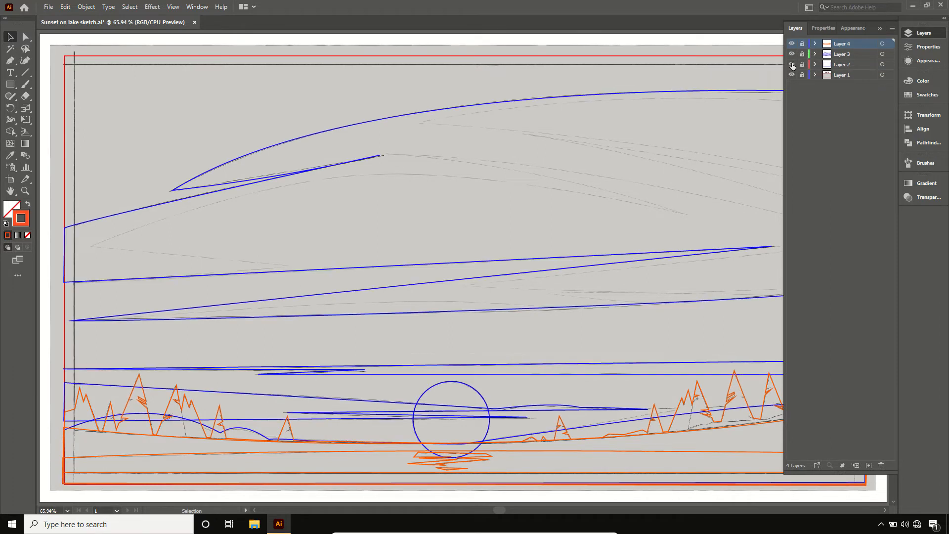
{"action": "left_click", "coordinate": [791, 64]}
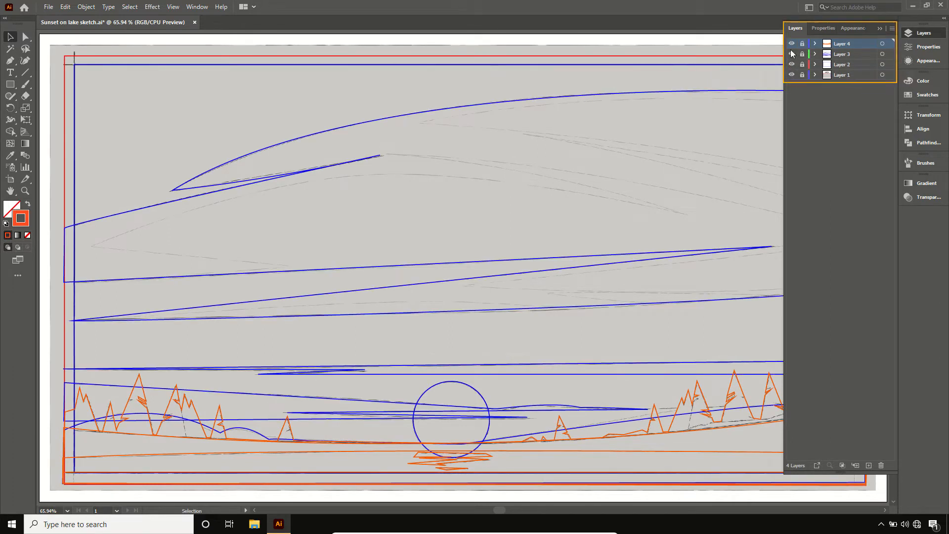
{"action": "left_click", "coordinate": [791, 54]}
{"action": "left_click", "coordinate": [792, 44]}
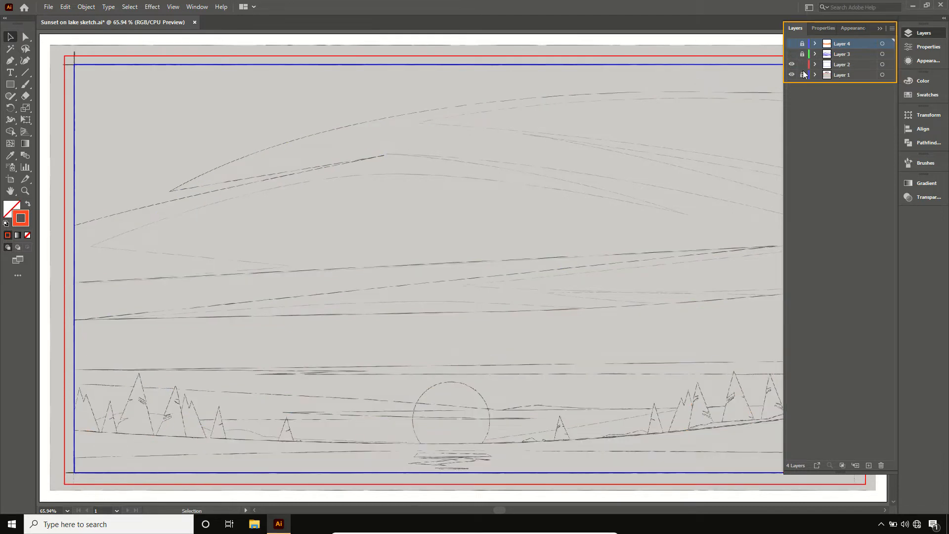
{"action": "left_click", "coordinate": [917, 34]}
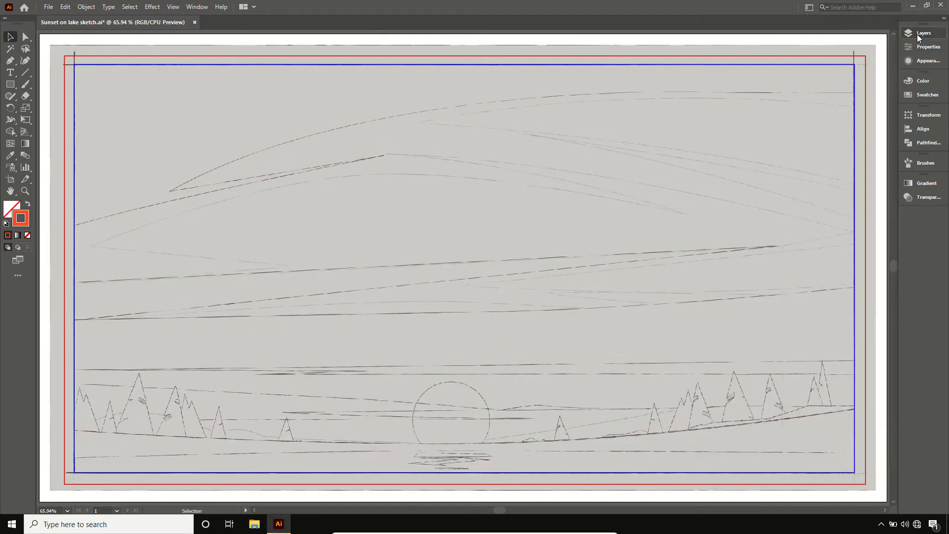
- Fill the blue sky rectangle with the orange-to-dark-purple radial gradient, sampled from the first palette swatch using the Eyedropper
{"action": "key", "text": "ctrl+minus"}
{"action": "key", "text": "ctrl+minus"}
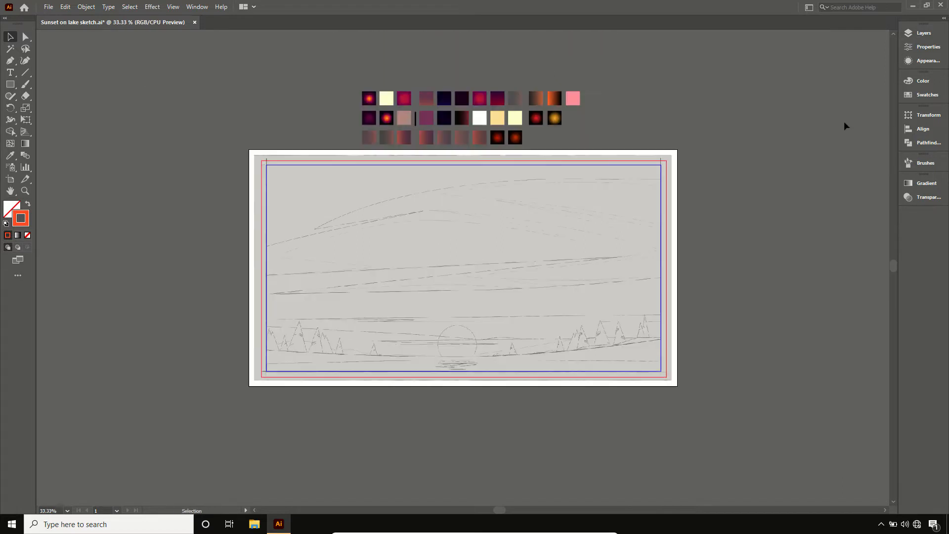
{"action": "left_click", "coordinate": [655, 169]}
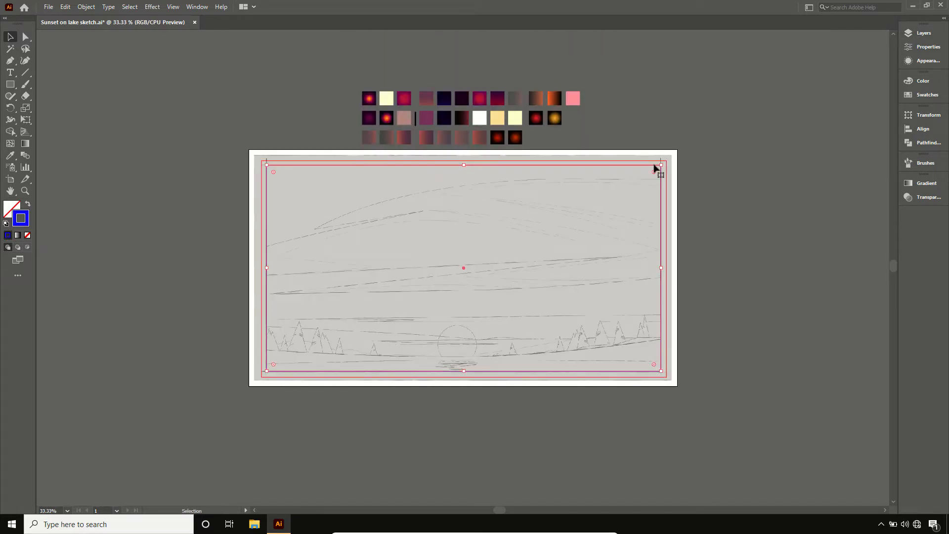
{"action": "left_click", "coordinate": [11, 154]}
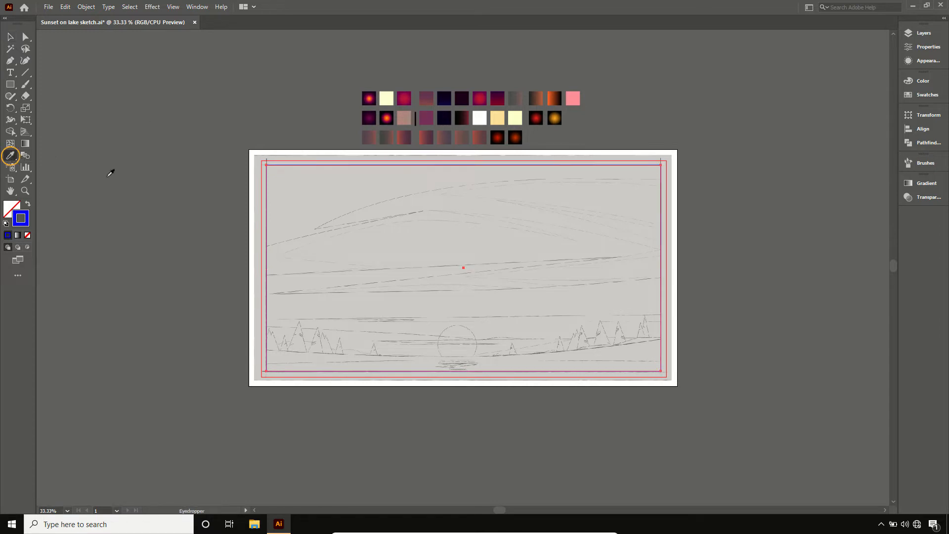
{"action": "left_click", "coordinate": [370, 98]}
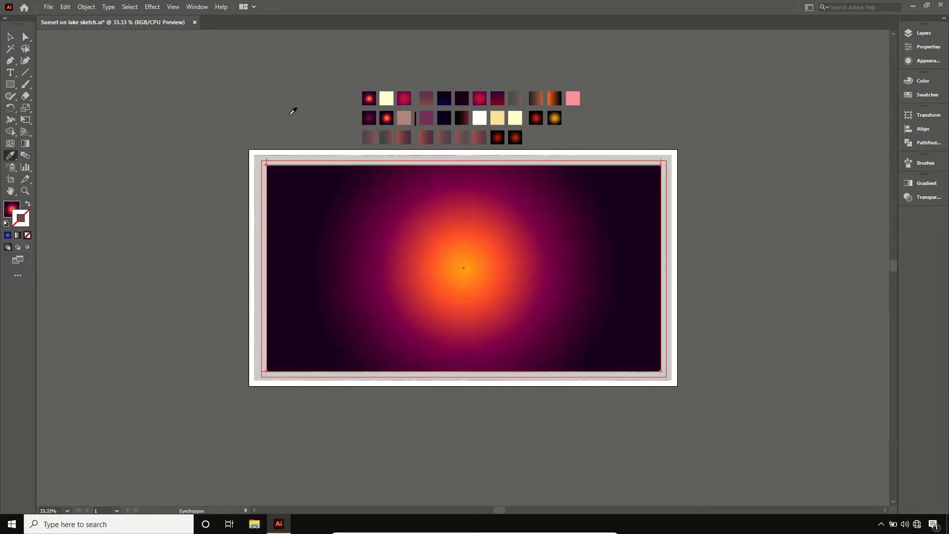
- Move the sky's radial gradient centre just below the rectangle's bottom edge and extend its radius well beyond the artboard's right side
{"action": "left_click", "coordinate": [27, 144]}
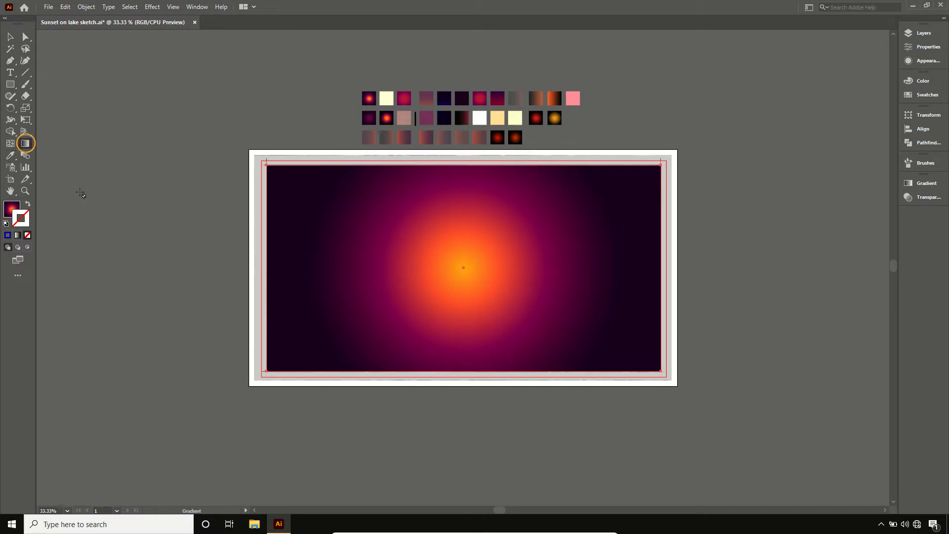
{"action": "left_click", "coordinate": [11, 209]}
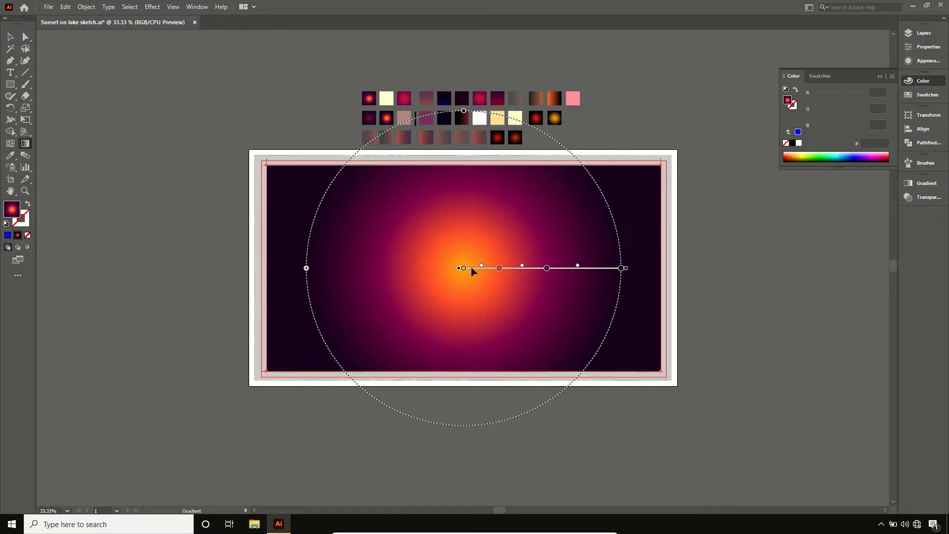
{"action": "left_click_drag", "start_coordinate": [471, 268], "coordinate": [470, 384]}
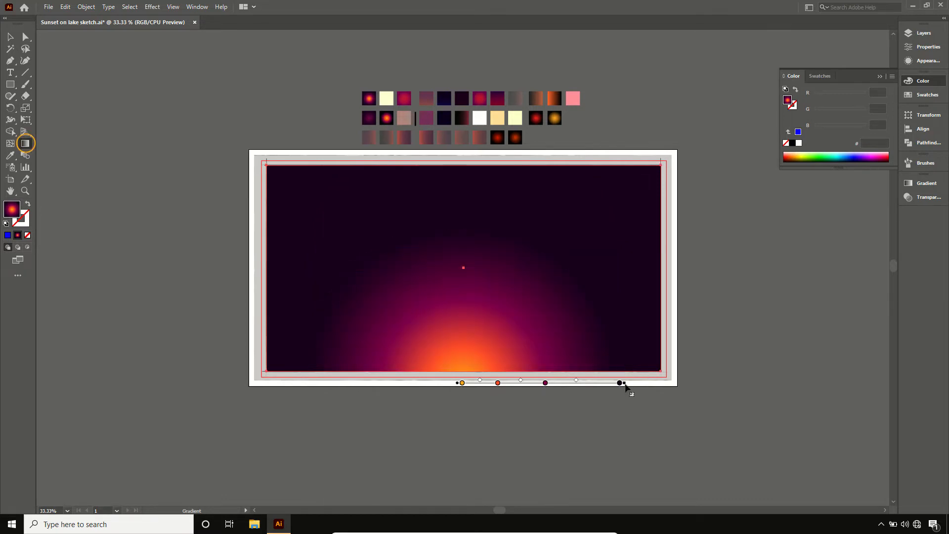
{"action": "left_click_drag", "start_coordinate": [625, 387], "coordinate": [784, 391]}
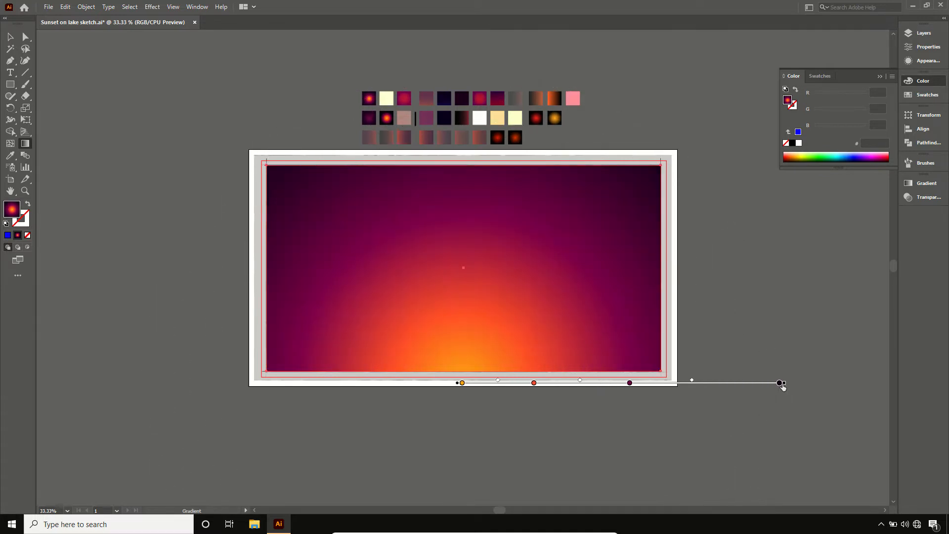
{"action": "left_click", "coordinate": [784, 385]}
{"action": "left_click_drag", "start_coordinate": [785, 383], "coordinate": [802, 385]}
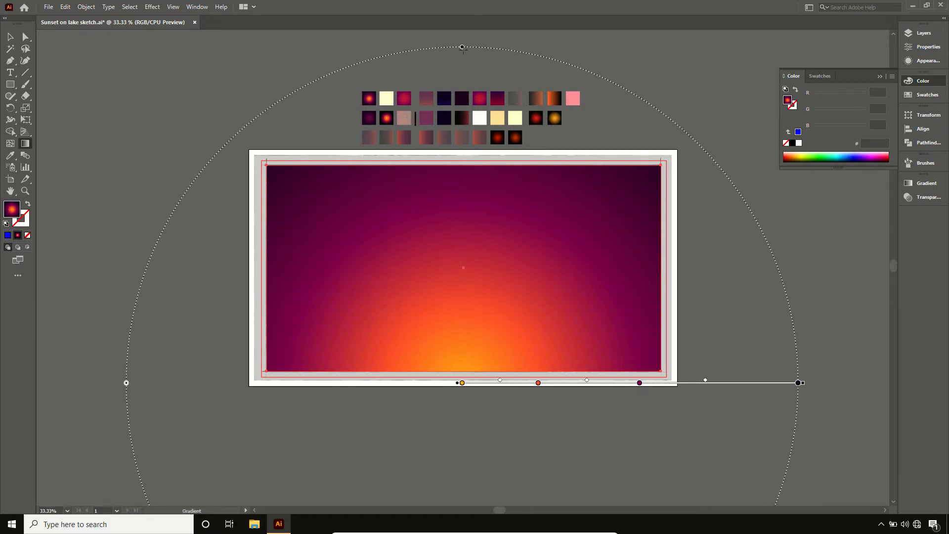
- Flatten the sky's radial gradient into a wide ellipse ending just below the rectangle's top edge, and deselect the rectangle
{"action": "left_click", "coordinate": [462, 48]}
{"action": "left_click_drag", "start_coordinate": [471, 72], "coordinate": [483, 190]}
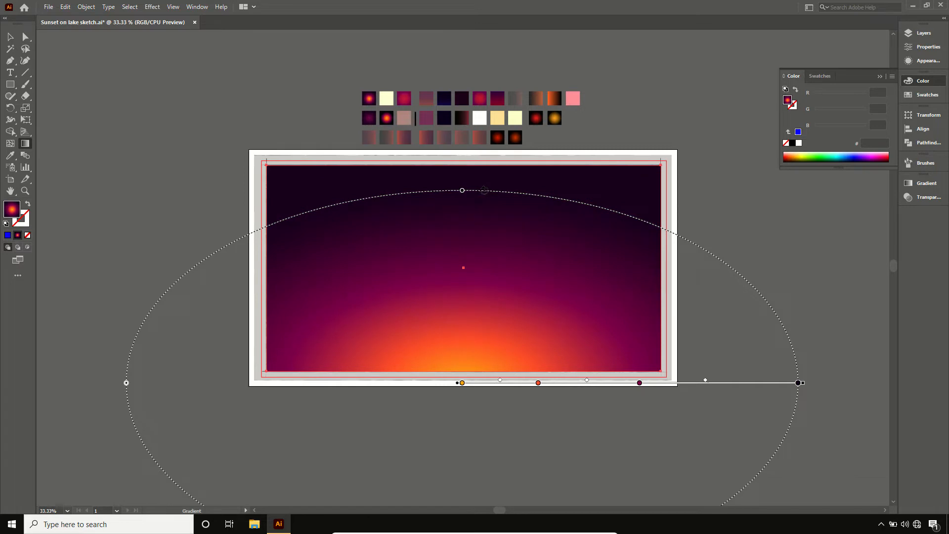
{"action": "key", "text": "v"}
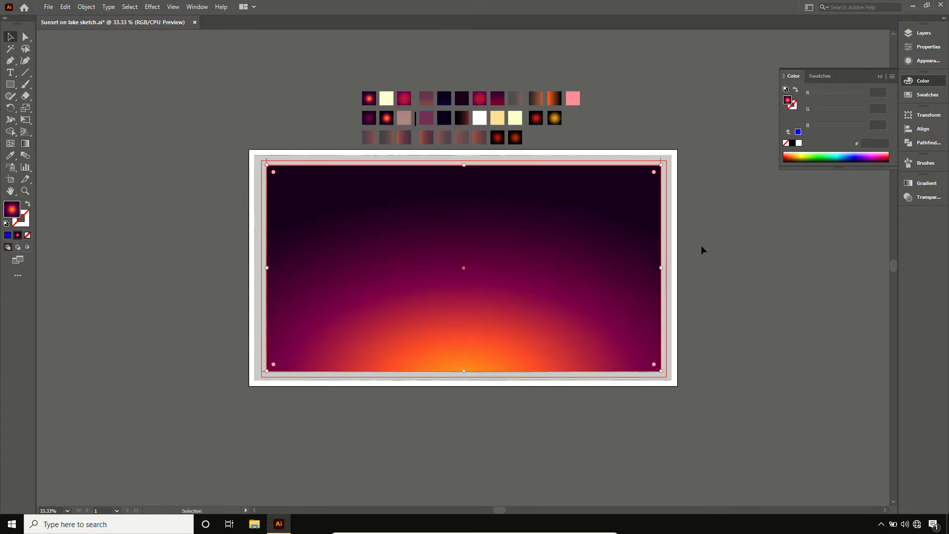
{"action": "left_click", "coordinate": [701, 245]}
- Lock and hide Layer 2, and show and unlock Layer 3
{"action": "left_click", "coordinate": [916, 31]}
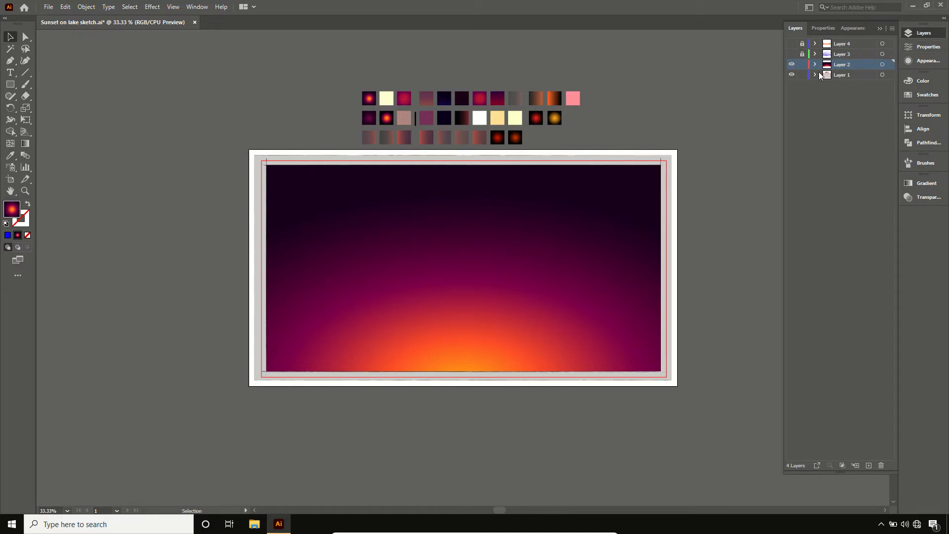
{"action": "left_click", "coordinate": [802, 64]}
{"action": "left_click", "coordinate": [802, 53]}
{"action": "left_click", "coordinate": [791, 54]}
{"action": "left_click", "coordinate": [792, 64]}
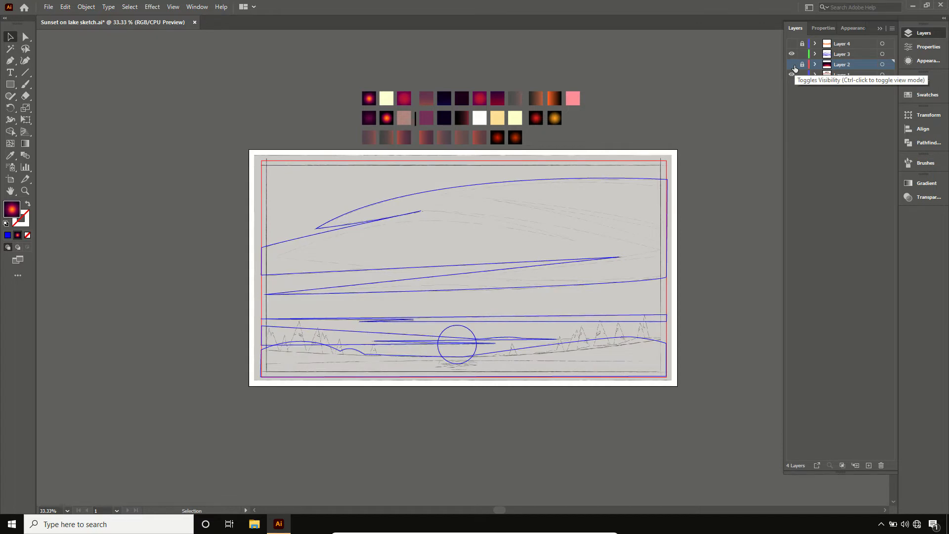
{"action": "left_click", "coordinate": [902, 35]}
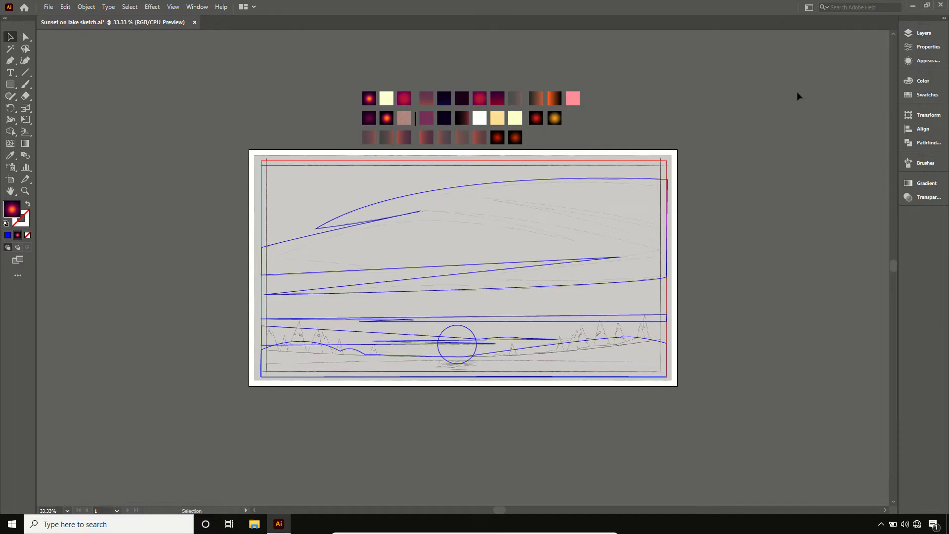
- Fill the sun circle with the pale yellow palette swatch using the Eyedropper
{"action": "left_click", "coordinate": [472, 335]}
{"action": "key", "text": "i"}
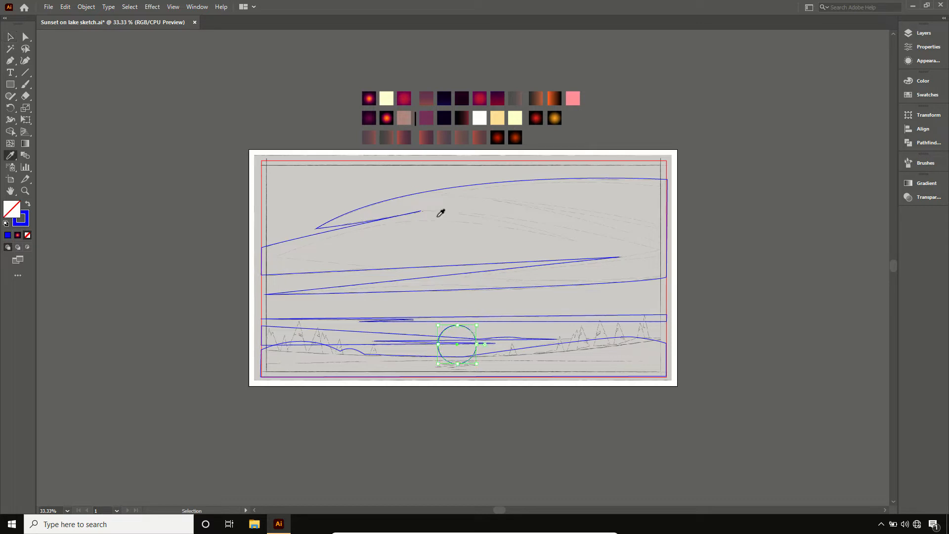
{"action": "left_click", "coordinate": [386, 98]}
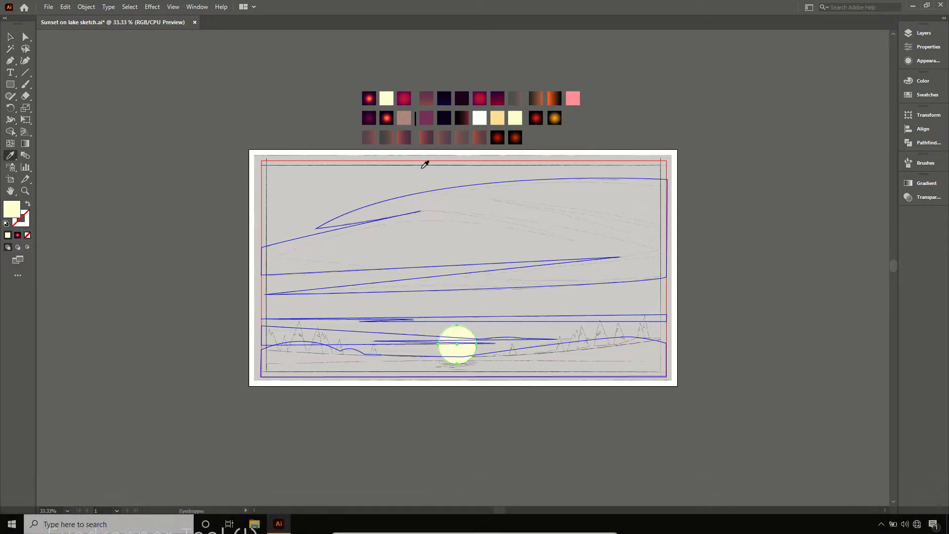
{"action": "key", "text": "v"}
- Fill the lowest cloud crossing the sun with the crimson radial gradient swatch using the Eyedropper
{"action": "left_click", "coordinate": [418, 340]}
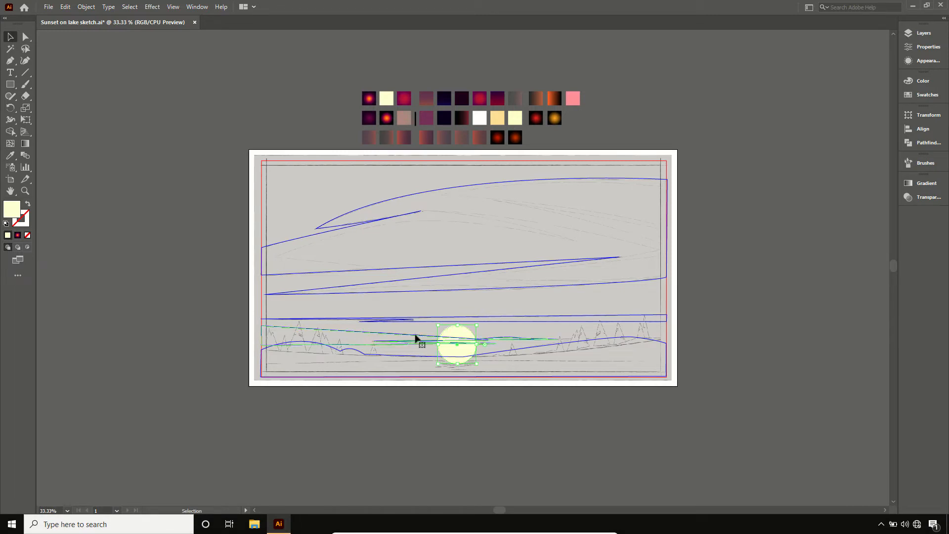
{"action": "key", "text": "i"}
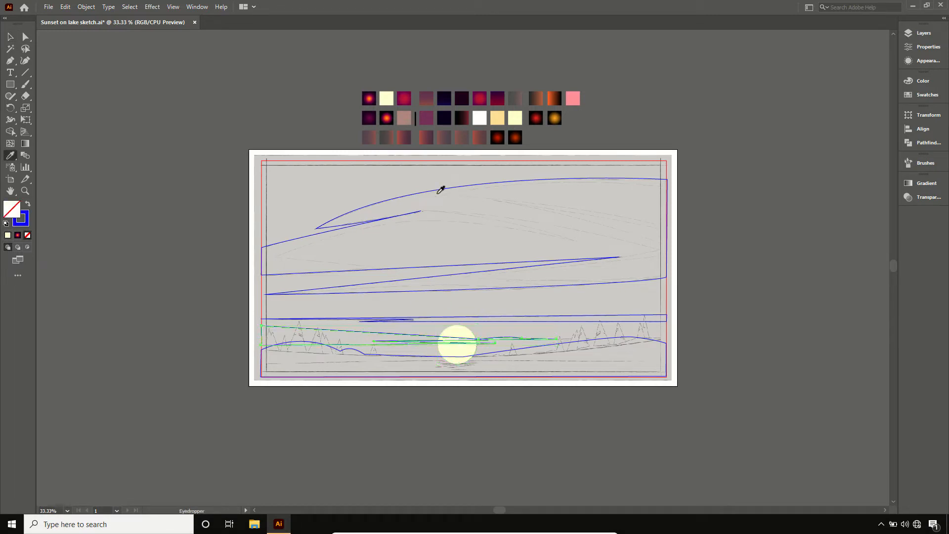
{"action": "left_click", "coordinate": [405, 98]}
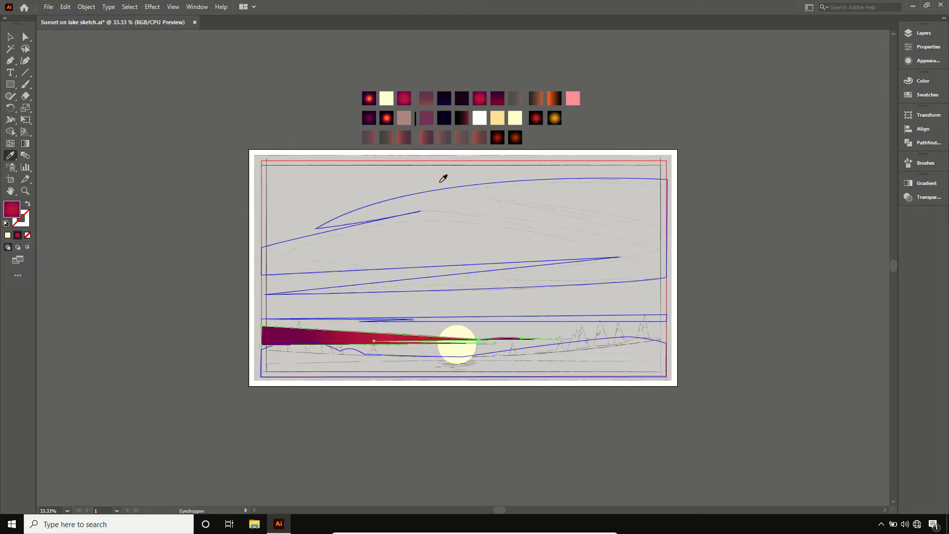
- Fill the distant hills shape behind the sun with the muted plum-to-coral gradient swatch using the Eyedropper
{"action": "key", "text": "g"}
{"action": "key", "text": "v"}
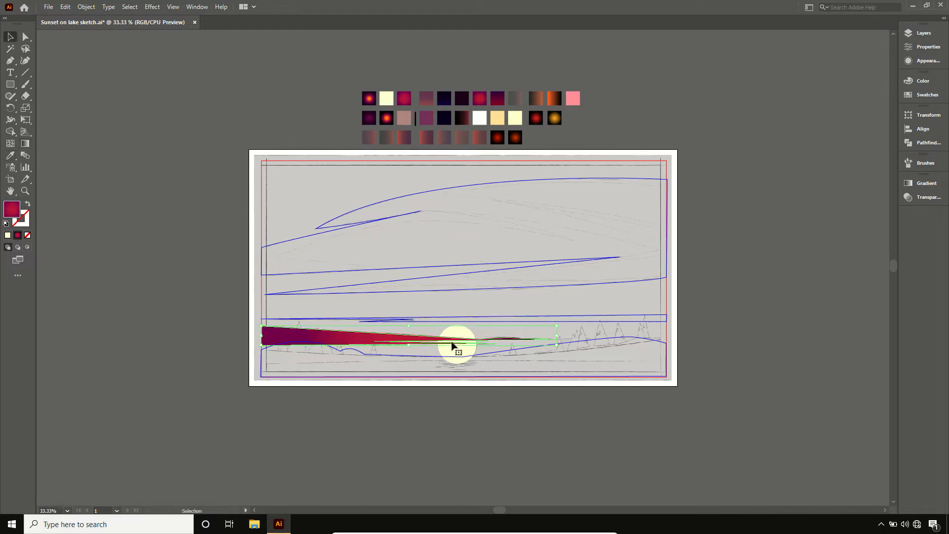
{"action": "left_click", "coordinate": [426, 360]}
{"action": "left_click", "coordinate": [427, 360]}
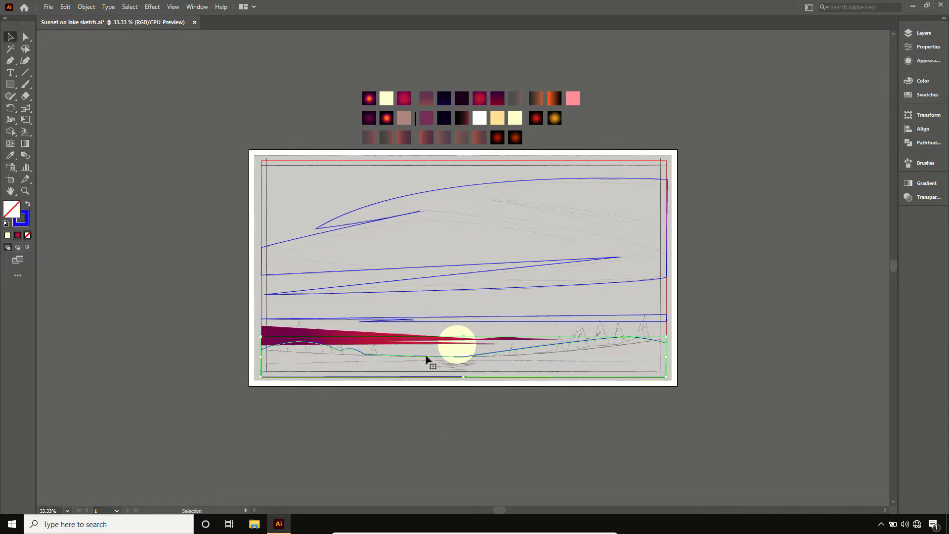
{"action": "key", "text": "i"}
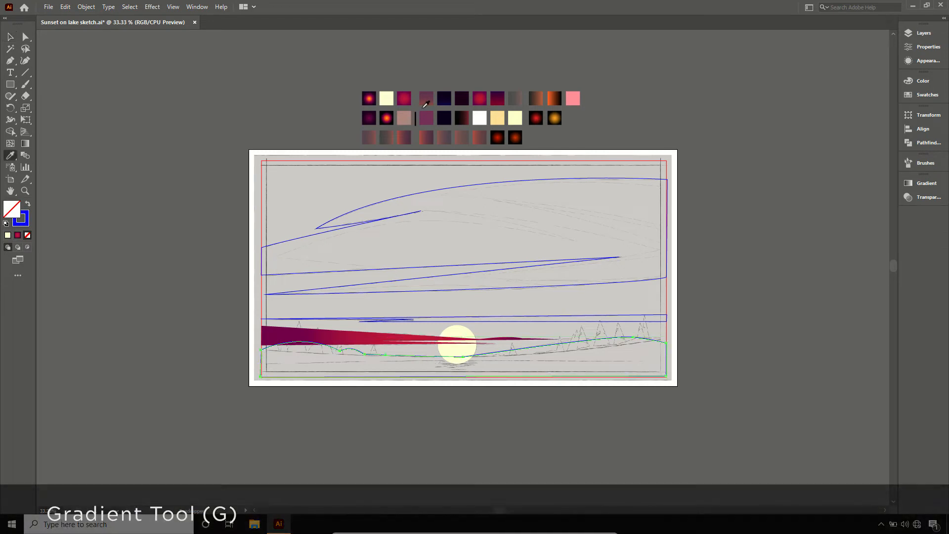
{"action": "left_click", "coordinate": [430, 100]}
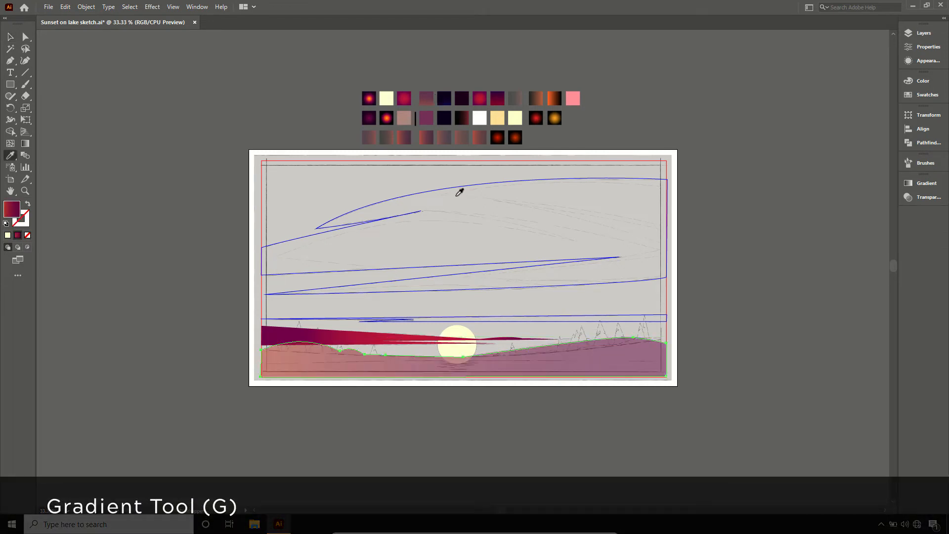
- Rotate the hills' linear gradient to 90° so coral lies at the base, and deselect the shape
{"action": "key", "text": "g"}
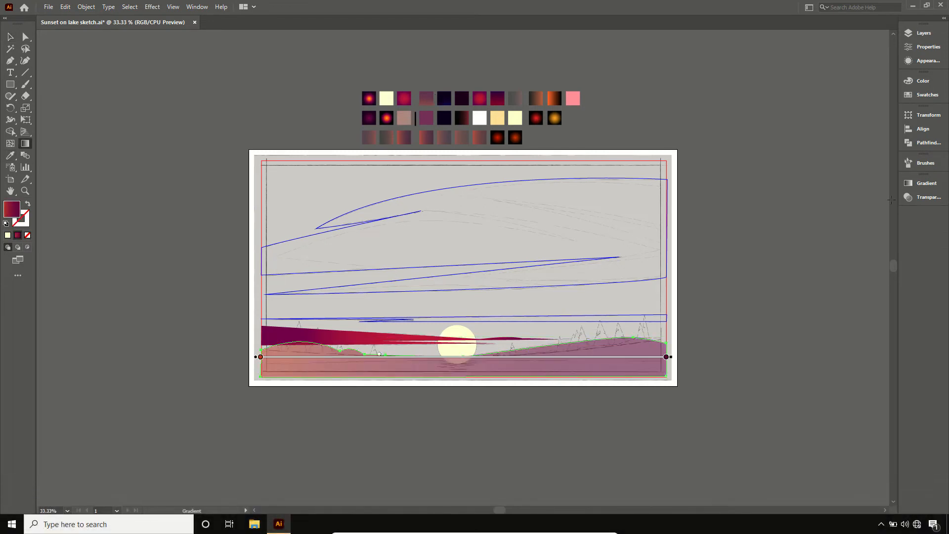
{"action": "left_click", "coordinate": [923, 183]}
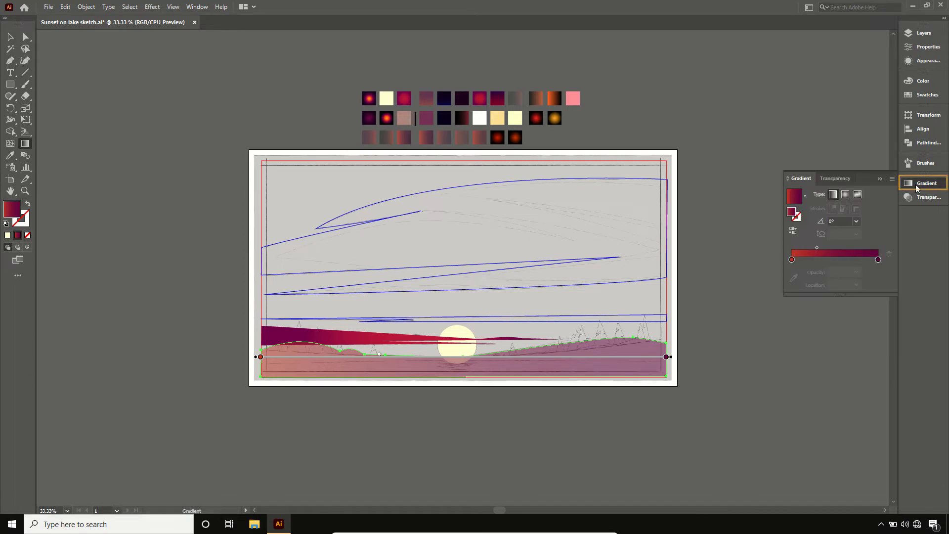
{"action": "left_click", "coordinate": [853, 222]}
{"action": "type", "text": "5"}
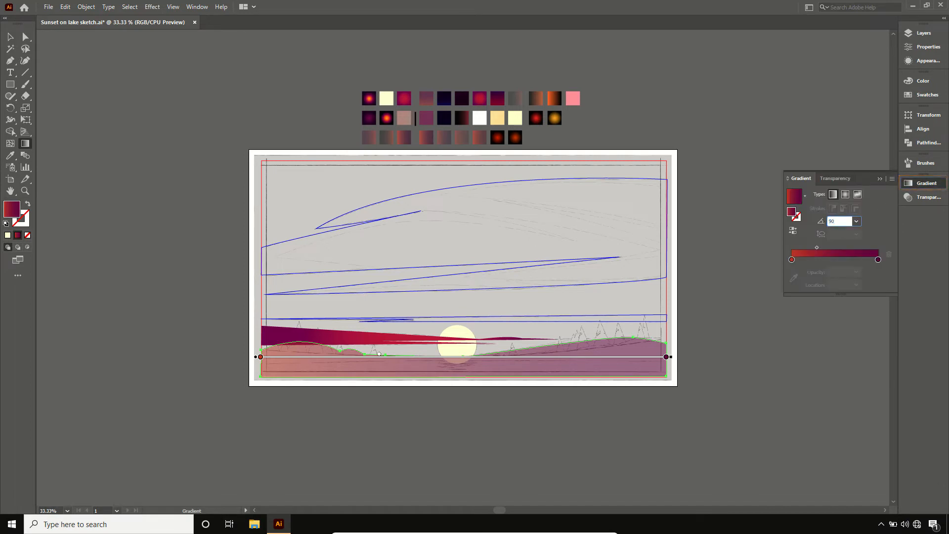
{"action": "key", "text": "Return"}
{"action": "left_click", "coordinate": [828, 182]}
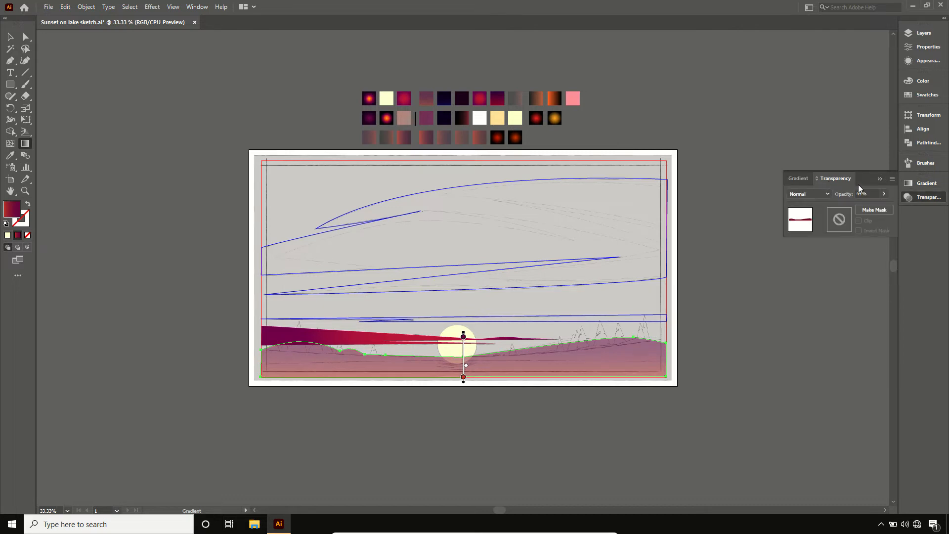
{"action": "left_click", "coordinate": [879, 179]}
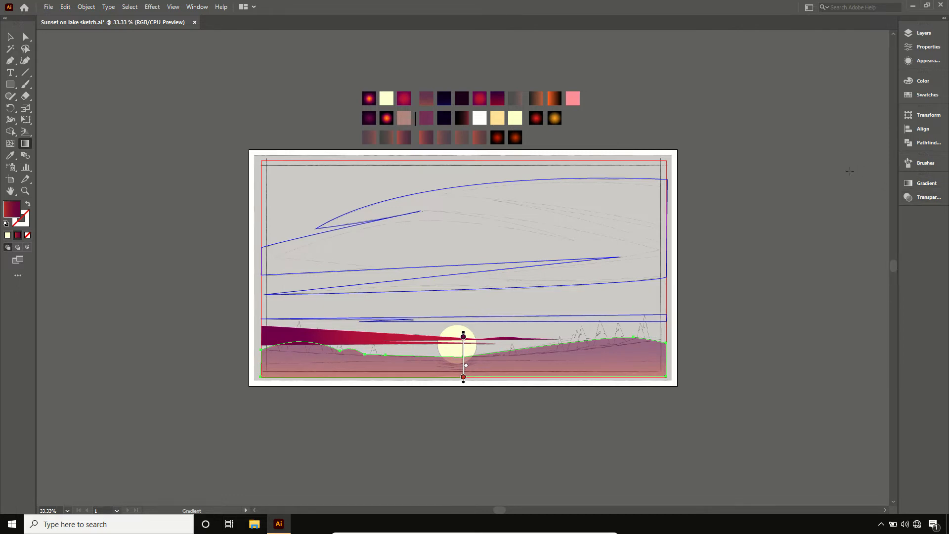
{"action": "key", "text": "v"}
{"action": "left_click", "coordinate": [720, 203]}
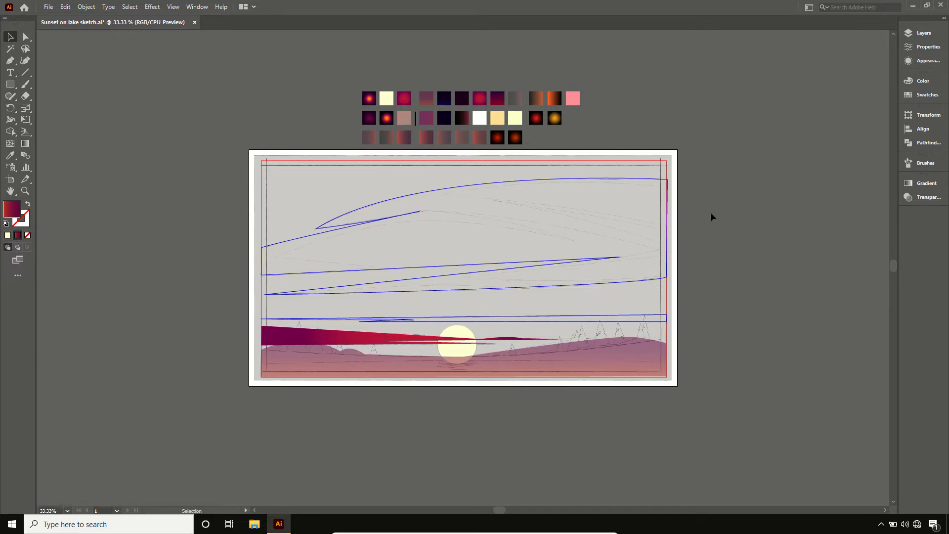
- Fill the thin cloud strip above the sun with the crimson radial gradient swatch using the Eyedropper
{"action": "left_click", "coordinate": [641, 318]}
{"action": "key", "text": "i"}
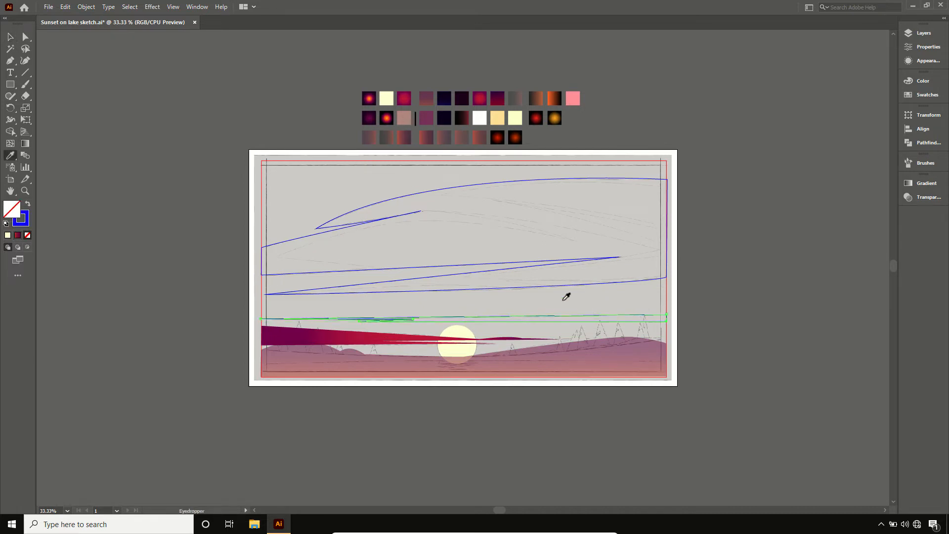
{"action": "left_click", "coordinate": [485, 98]}
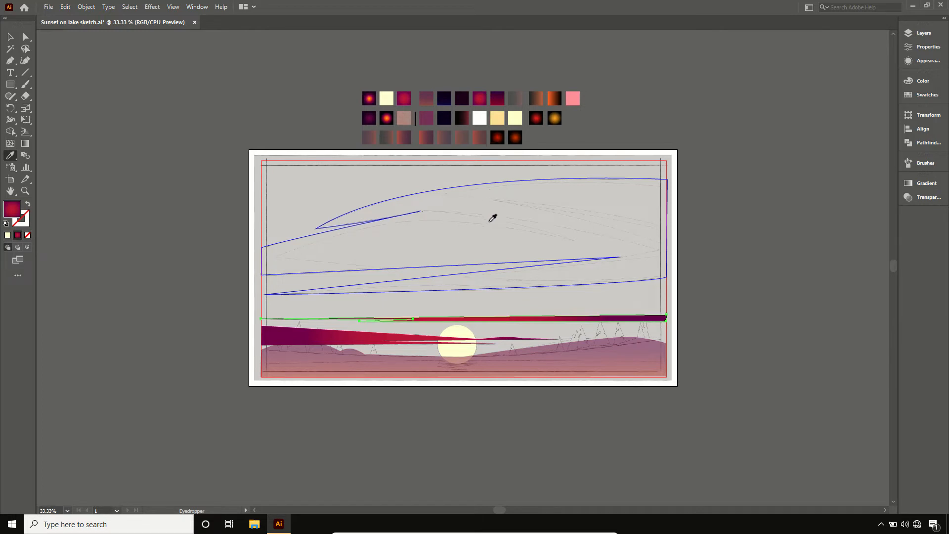
- Fill the large upper cloud with the dark red-to-indigo gradient swatch using the Eyedropper
{"action": "key", "text": "v"}
{"action": "left_click", "coordinate": [489, 186]}
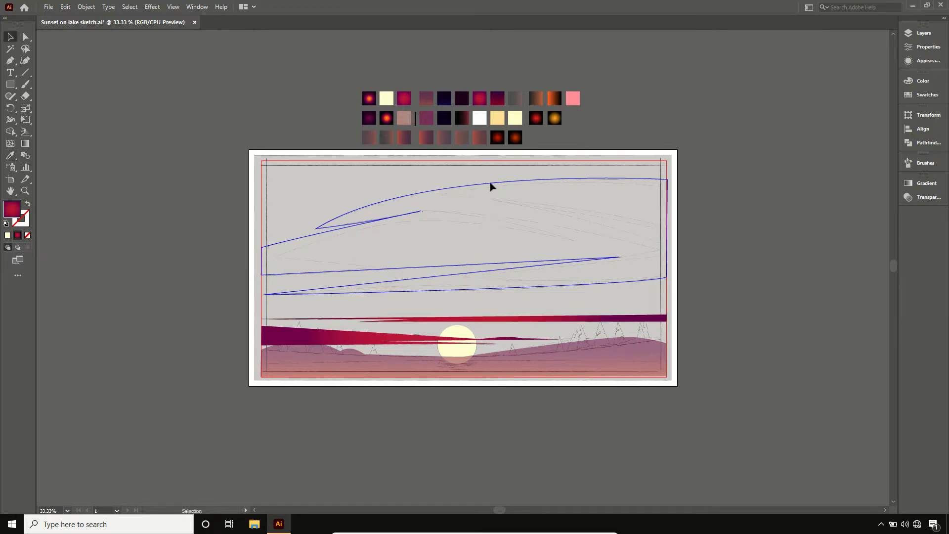
{"action": "left_click", "coordinate": [489, 186]}
{"action": "key", "text": "i"}
{"action": "left_click", "coordinate": [498, 99]}
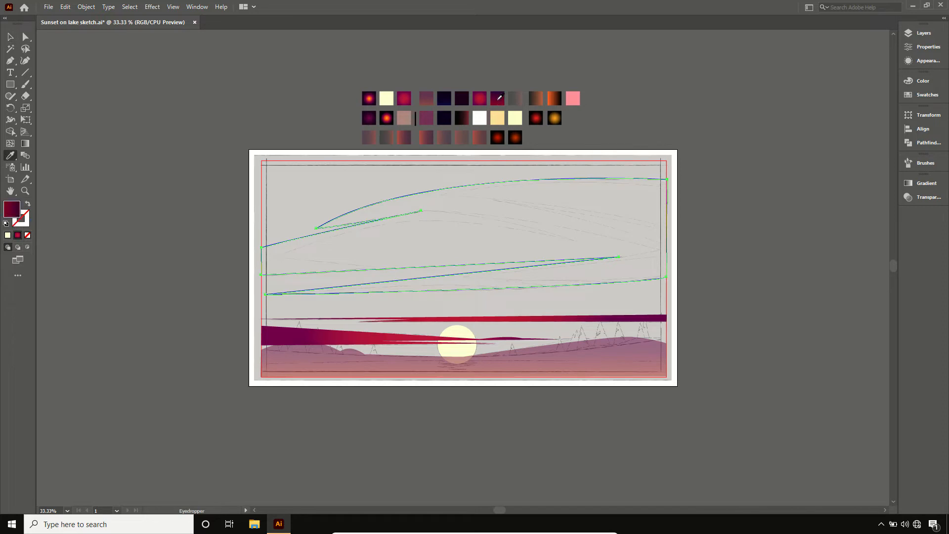
- Set the large cloud's gradient angle to 90° and deselect the cloud
{"action": "key", "text": "g"}
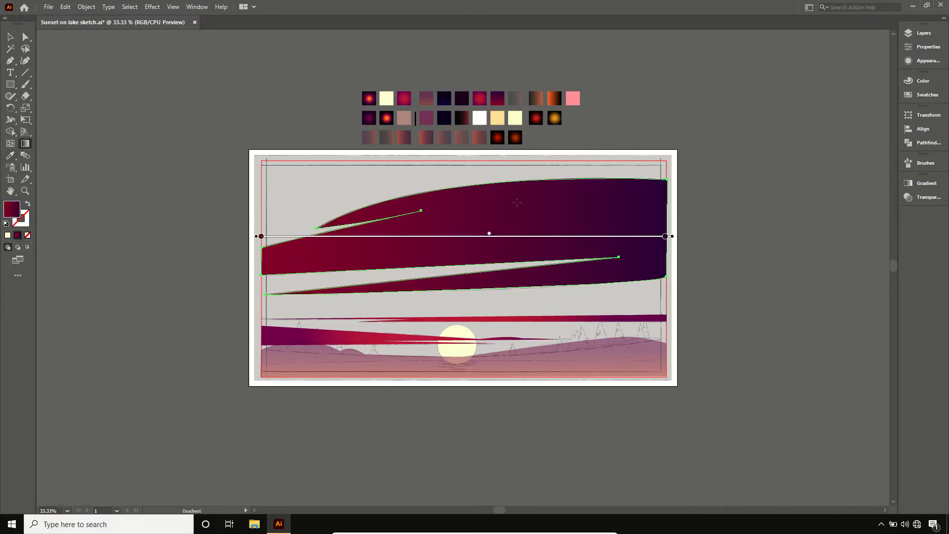
{"action": "left_click", "coordinate": [921, 186]}
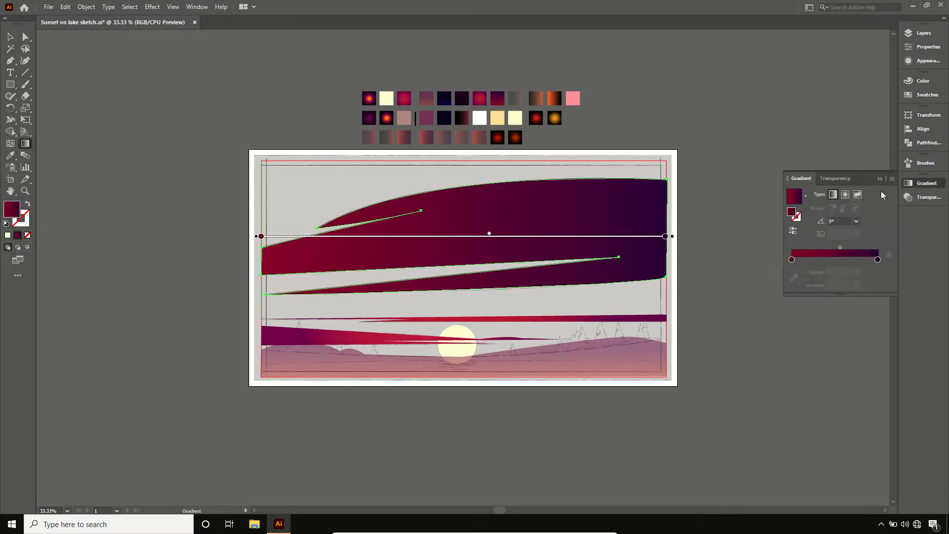
{"action": "left_click", "coordinate": [846, 221]}
{"action": "type", "text": "90"}
{"action": "key", "text": "Return"}
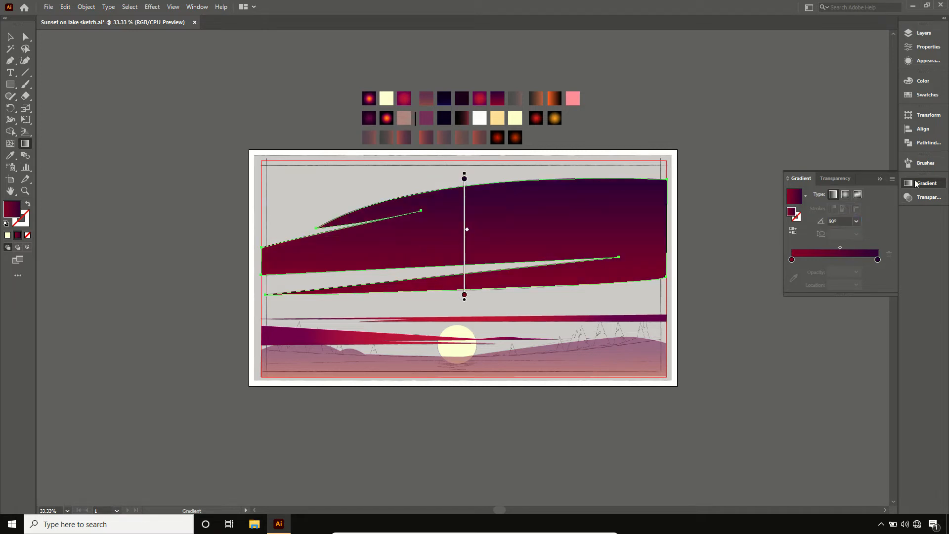
{"action": "left_click", "coordinate": [871, 198]}
{"action": "key", "text": "v"}
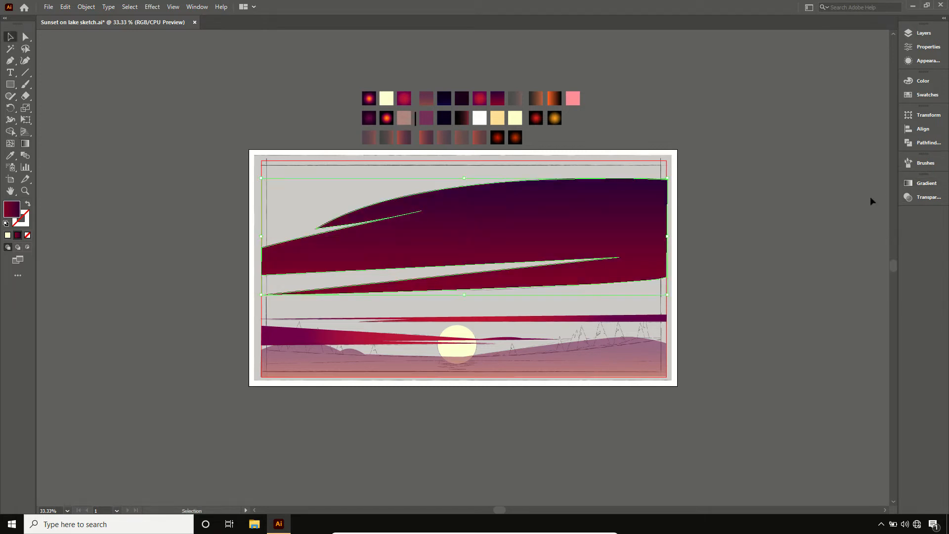
{"action": "left_click", "coordinate": [871, 197]}
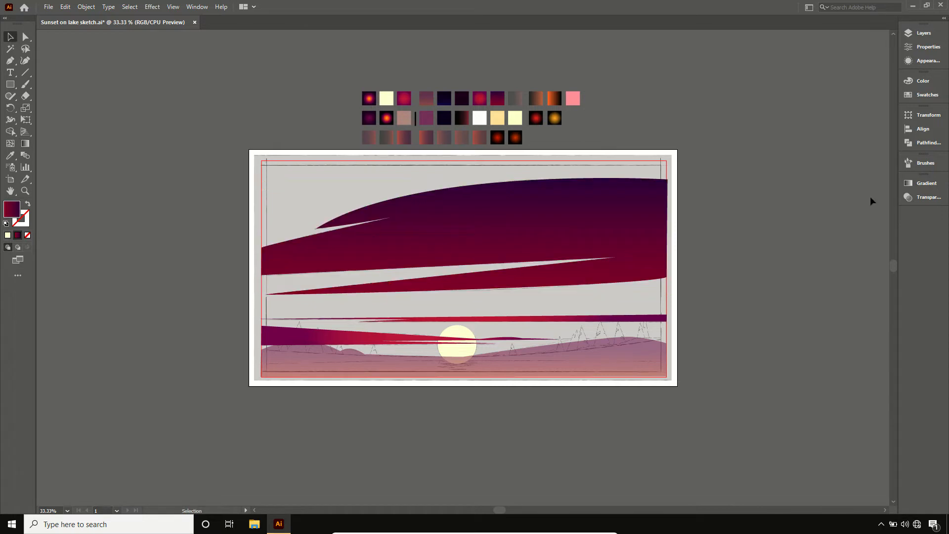
- Preview the clouds against the sky, hide Layers 2 and 3, and unlock and show Layer 4
{"action": "left_click", "coordinate": [921, 35]}
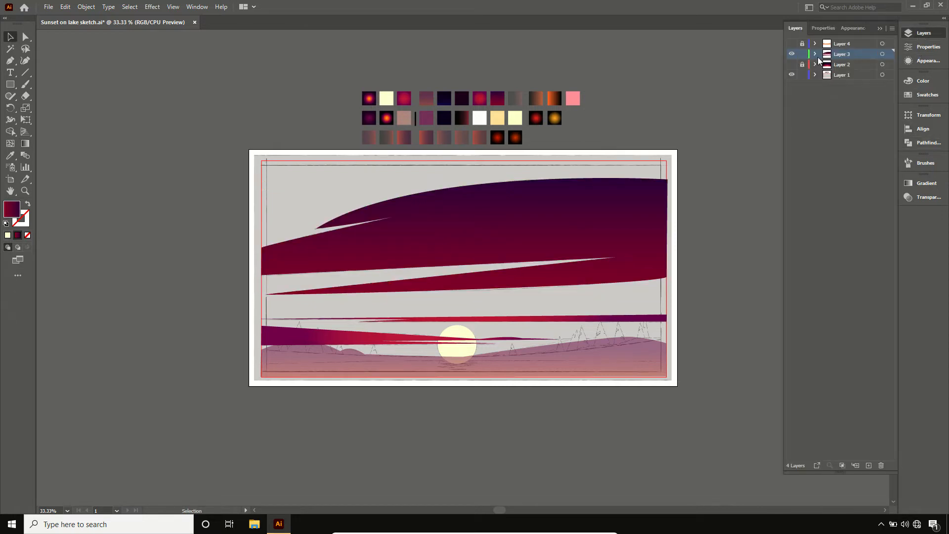
{"action": "left_click", "coordinate": [792, 65]}
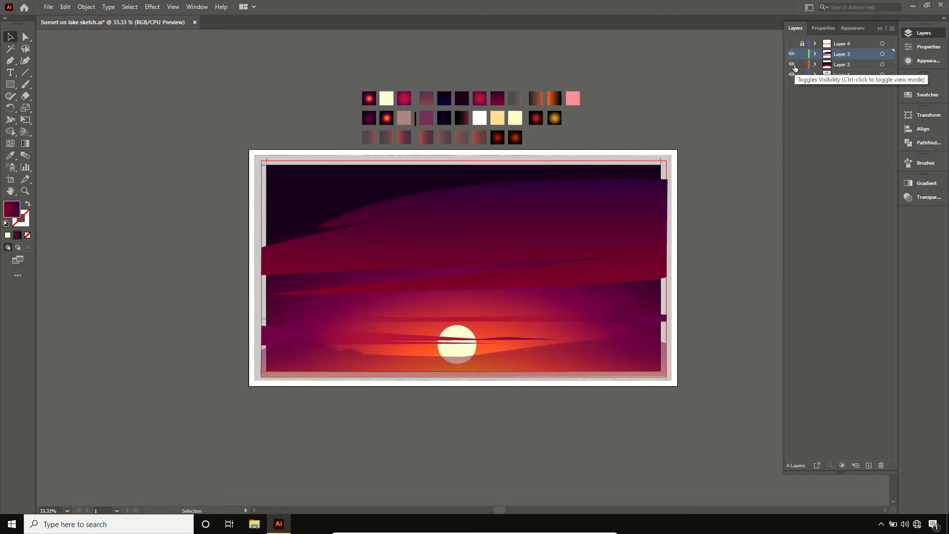
{"action": "left_click", "coordinate": [792, 65]}
{"action": "left_click", "coordinate": [792, 55]}
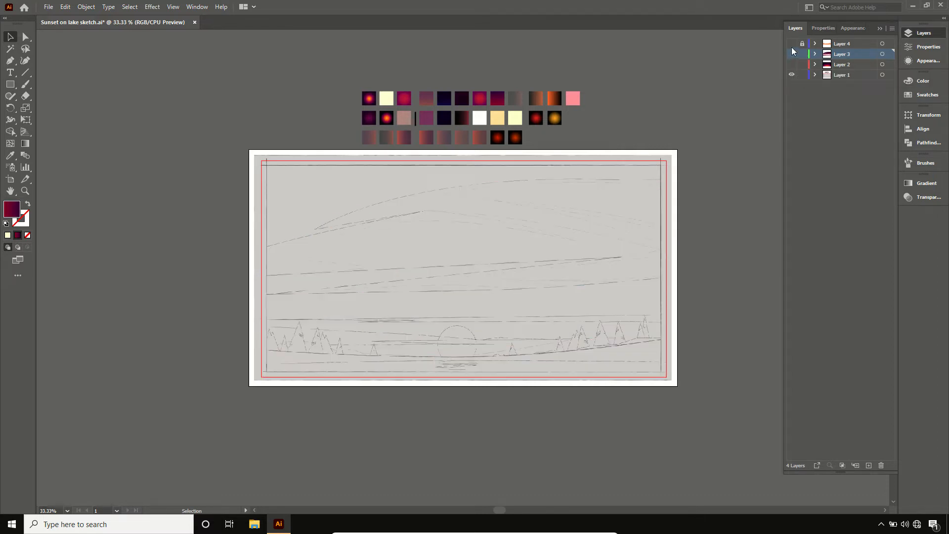
{"action": "left_click", "coordinate": [802, 44]}
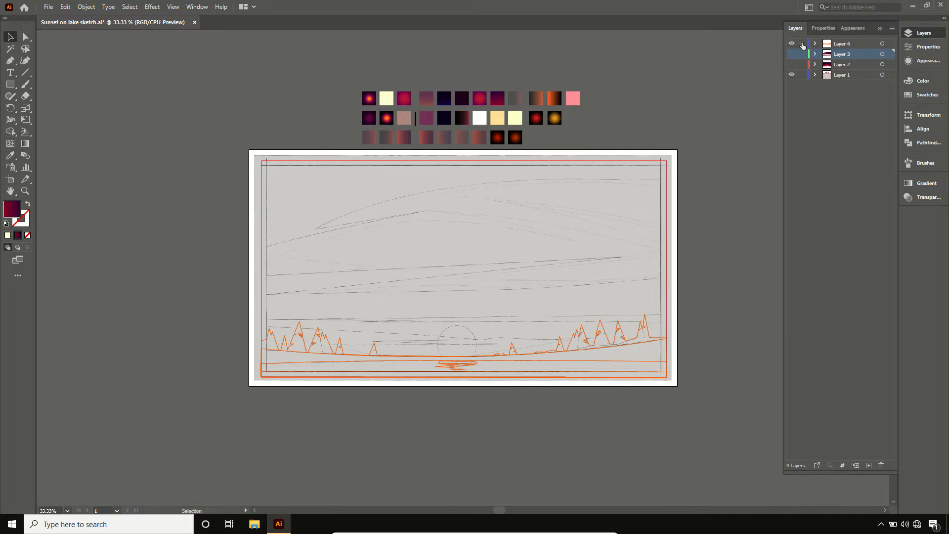
{"action": "left_click", "coordinate": [918, 35]}
- Fill the sun's zigzag reflection on the water with the pale yellow swatch using the Eyedropper
{"action": "key", "text": "a"}
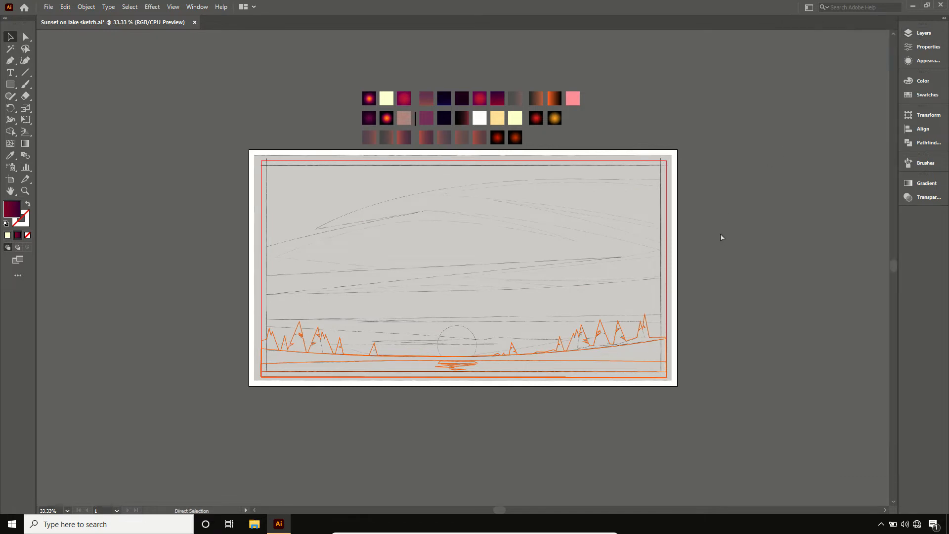
{"action": "key", "text": "ctrl+plus"}
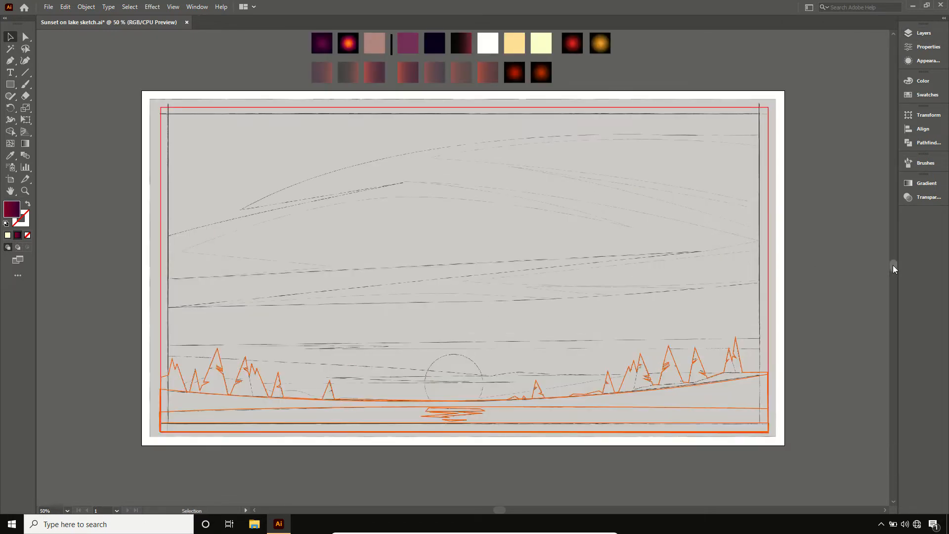
{"action": "scroll", "coordinate": [893, 263], "scroll_direction": "up", "scroll_amount": 2}
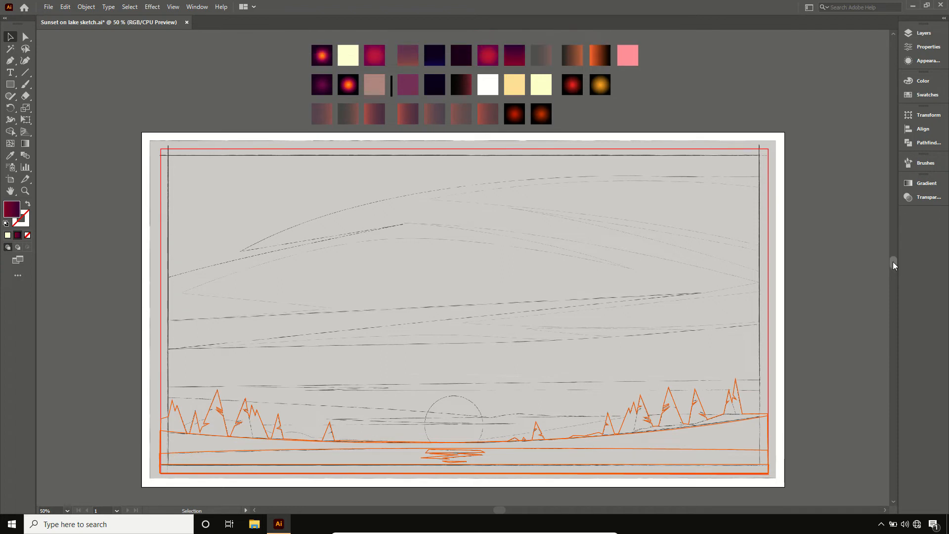
{"action": "left_click", "coordinate": [464, 455]}
{"action": "key", "text": "shift+x"}
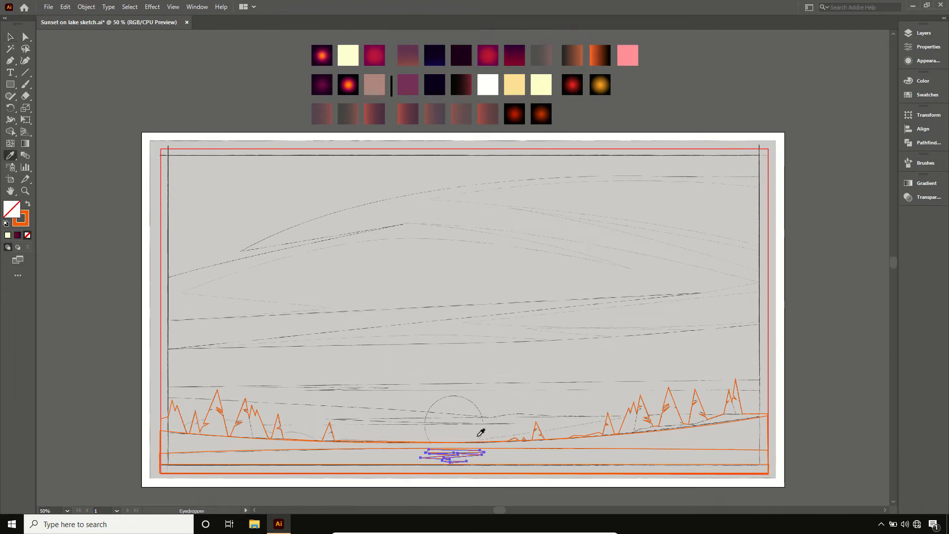
{"action": "left_click", "coordinate": [541, 84]}
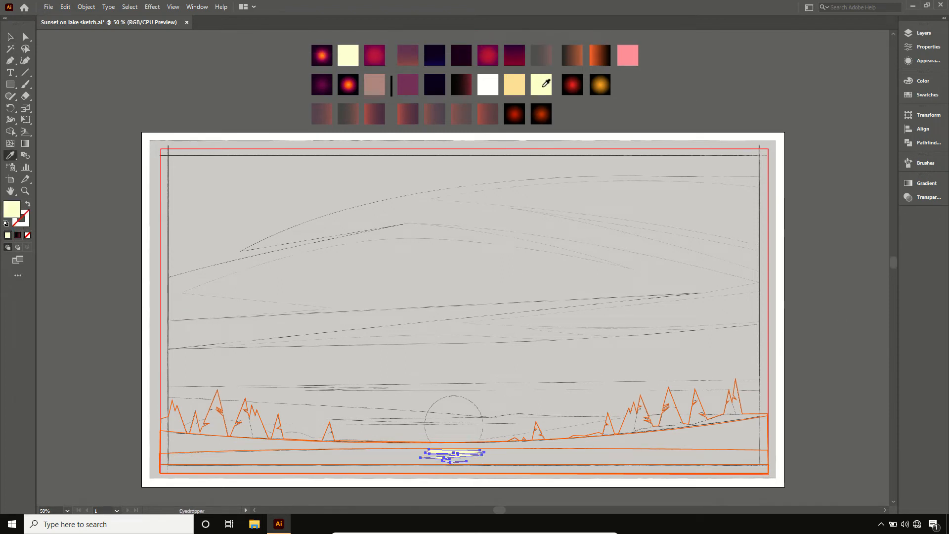
- Fill the tree line silhouette with the blackish plum swatch using the Eyedropper
{"action": "left_click", "coordinate": [605, 426]}
{"action": "key", "text": "i"}
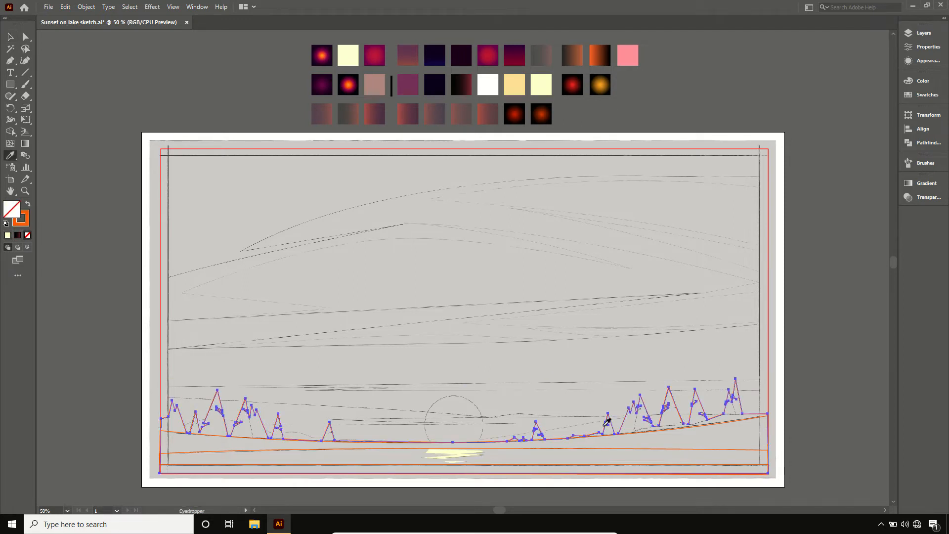
{"action": "left_click", "coordinate": [467, 48]}
- Fill the curved shore shape below the trees with the dark purple radial gradient swatch using the Eyedropper
{"action": "key", "text": "v"}
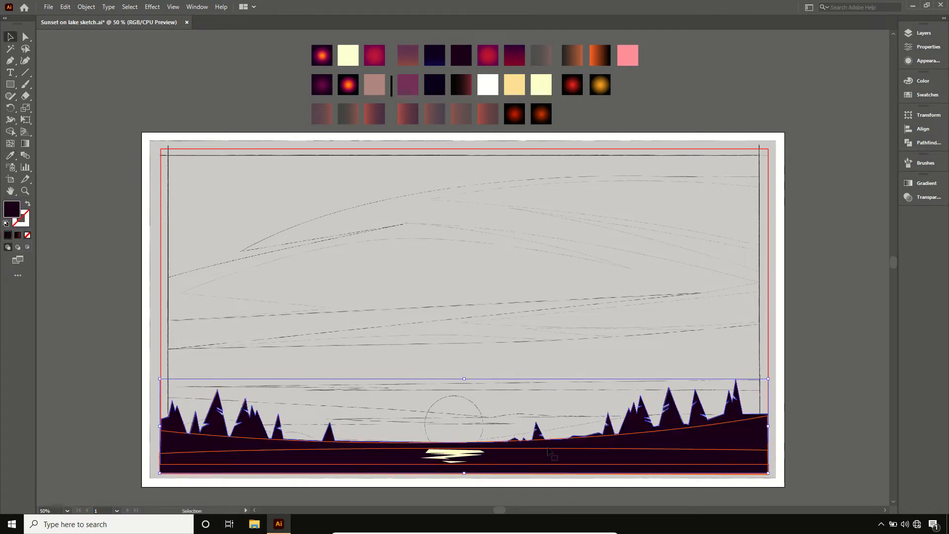
{"action": "left_click", "coordinate": [602, 435]}
{"action": "key", "text": "i"}
{"action": "left_click", "coordinate": [324, 81]}
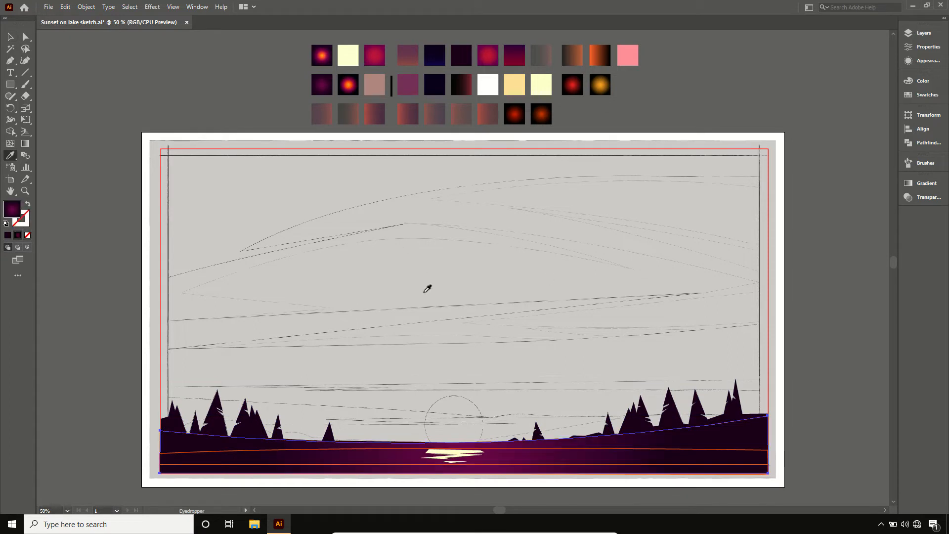
- Fill the lake water shape with the orange-centred radial gradient swatch using the Eyedropper
{"action": "key", "text": "v"}
{"action": "left_click", "coordinate": [474, 451]}
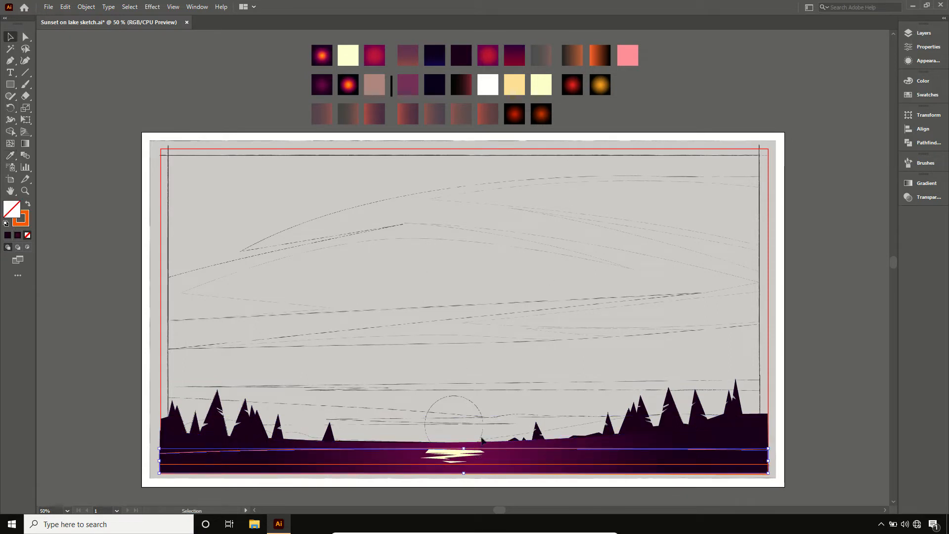
{"action": "key", "text": "i"}
{"action": "left_click", "coordinate": [355, 81]}
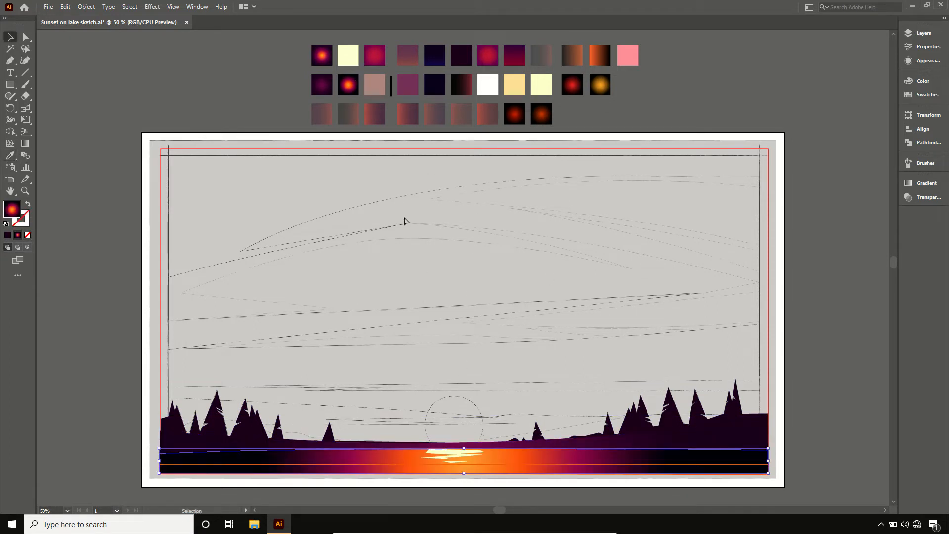
- Adjust the lake's radial gradient with the Gradient tool, moving its centre down and reshaping it into a wide, flattened ellipse spanning the water
{"action": "key", "text": "ctrl+minus"}
{"action": "key", "text": "g"}
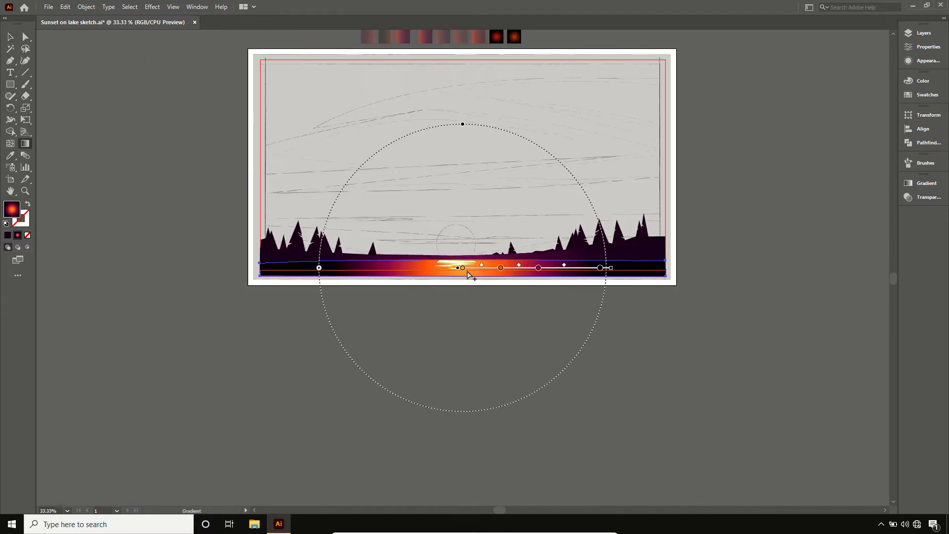
{"action": "left_click_drag", "start_coordinate": [469, 270], "coordinate": [470, 286]}
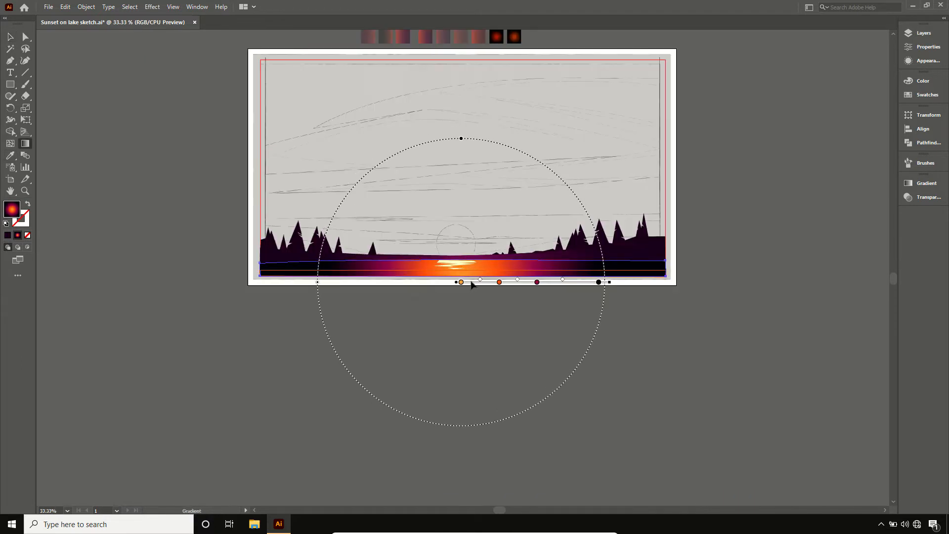
{"action": "left_click_drag", "start_coordinate": [611, 284], "coordinate": [707, 300]}
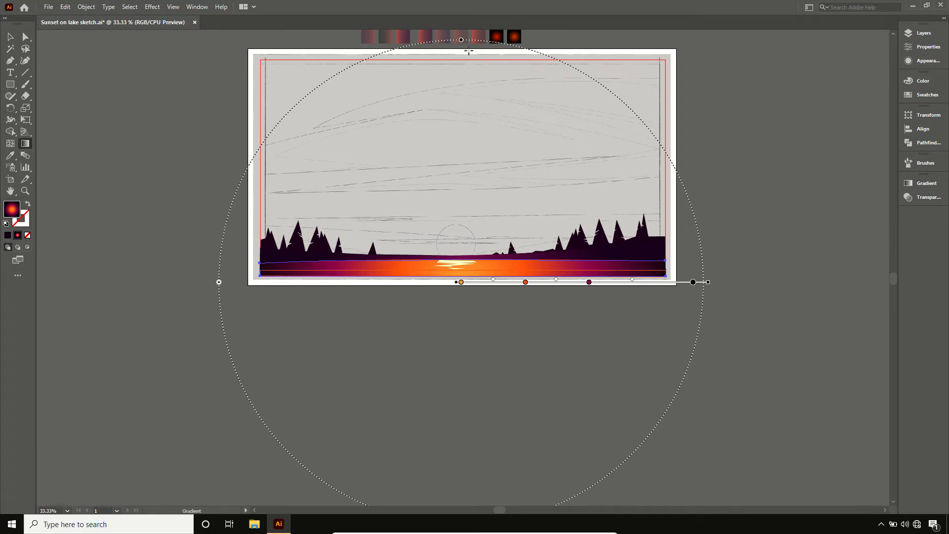
{"action": "left_click_drag", "start_coordinate": [461, 53], "coordinate": [462, 105]}
{"action": "left_click_drag", "start_coordinate": [709, 282], "coordinate": [797, 287]}
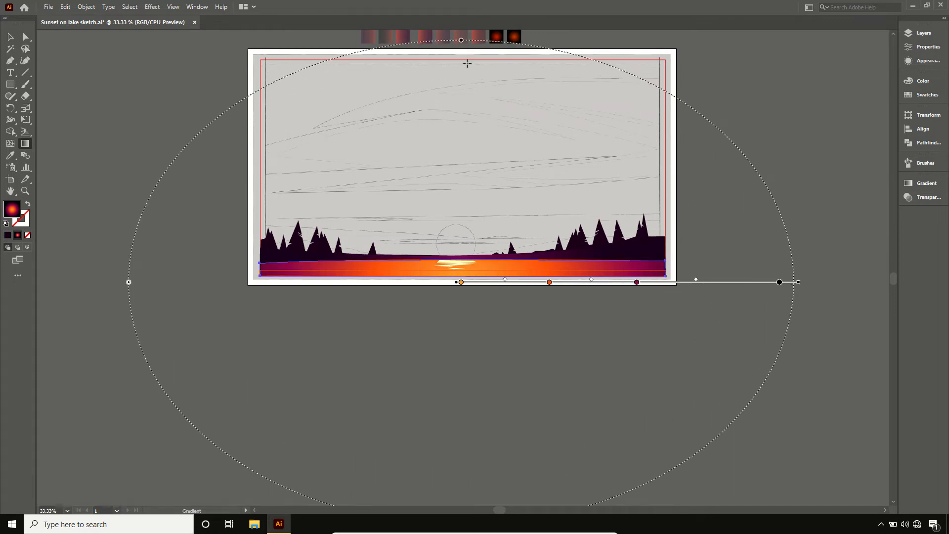
{"action": "left_click_drag", "start_coordinate": [462, 40], "coordinate": [475, 108]}
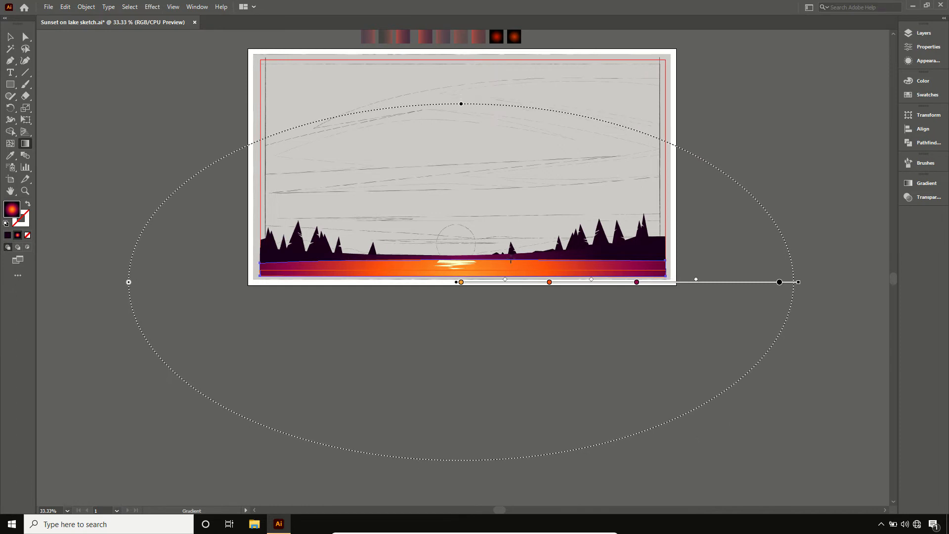
- Fill the narrow water strip along the lower edge with the black-to-dark-red gradient swatch using the Eyedropper, and deselect it
{"action": "key", "text": "v"}
{"action": "left_click", "coordinate": [511, 272]}
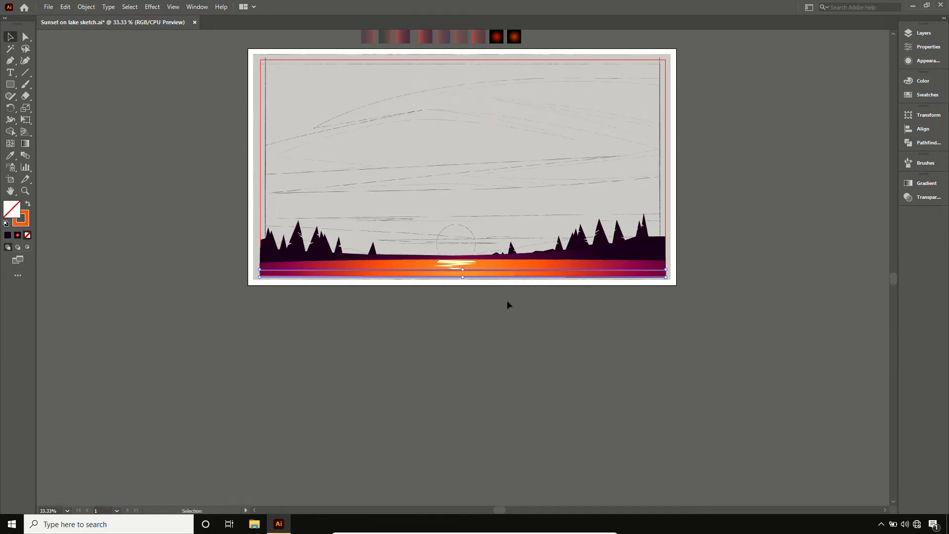
{"action": "scroll", "coordinate": [508, 303], "scroll_direction": "up", "scroll_amount": 3}
{"action": "key", "text": "i"}
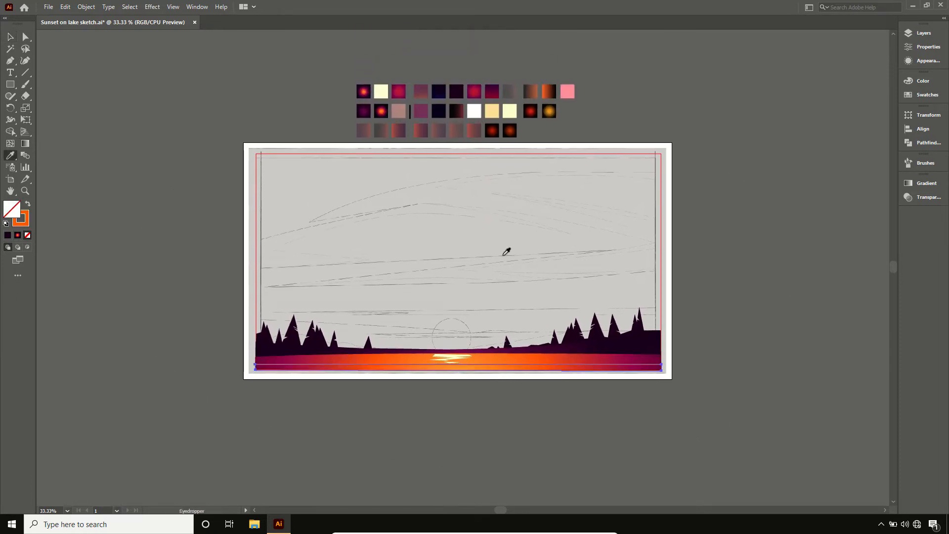
{"action": "left_click", "coordinate": [457, 111]}
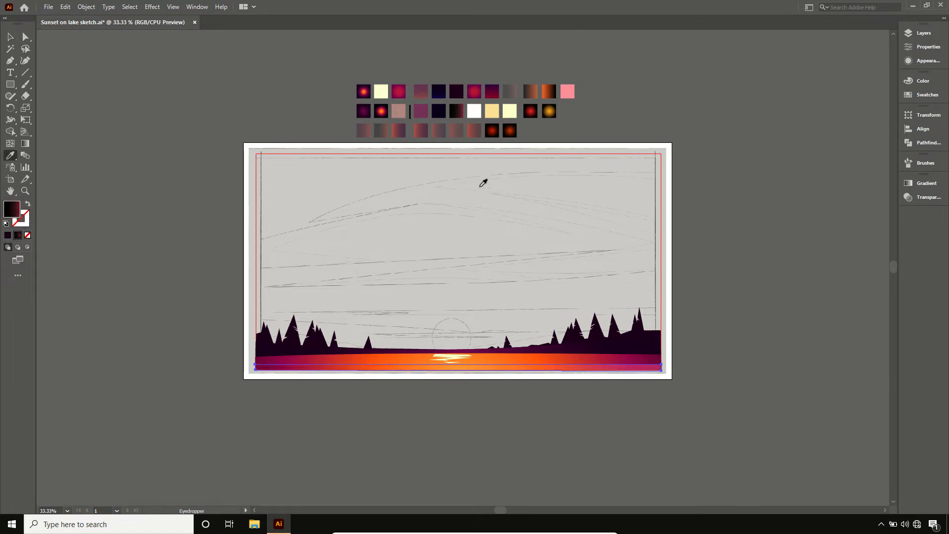
{"action": "key", "text": "v"}
{"action": "left_click", "coordinate": [705, 322]}
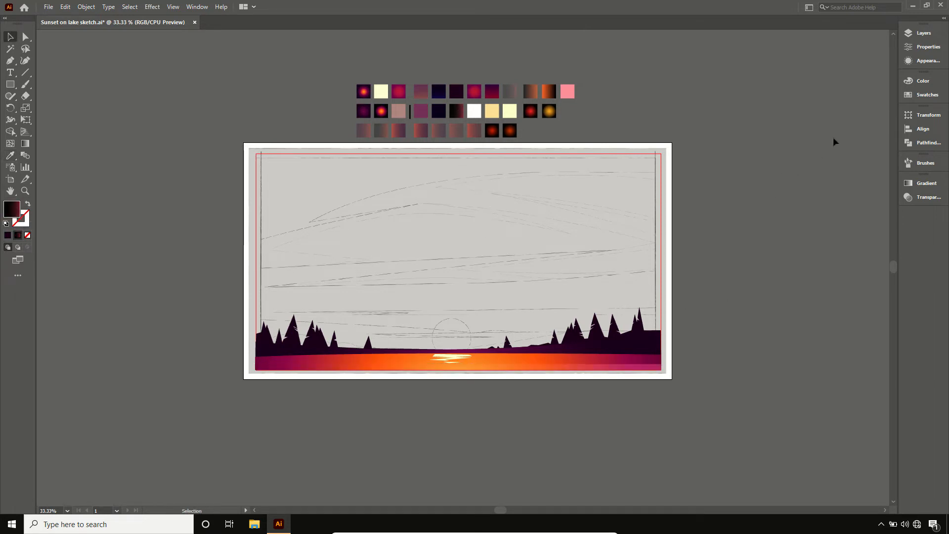
- Add a new layer above Layer 4 and hide Layers 2, 3 and 4, keeping the sketch layer shown
{"action": "left_click", "coordinate": [917, 32]}
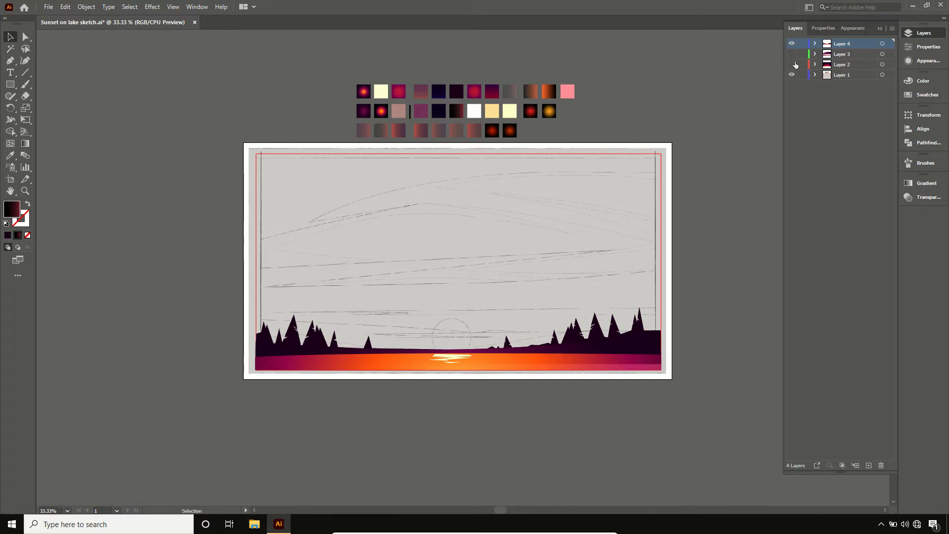
{"action": "left_click_drag", "start_coordinate": [794, 64], "coordinate": [792, 55]}
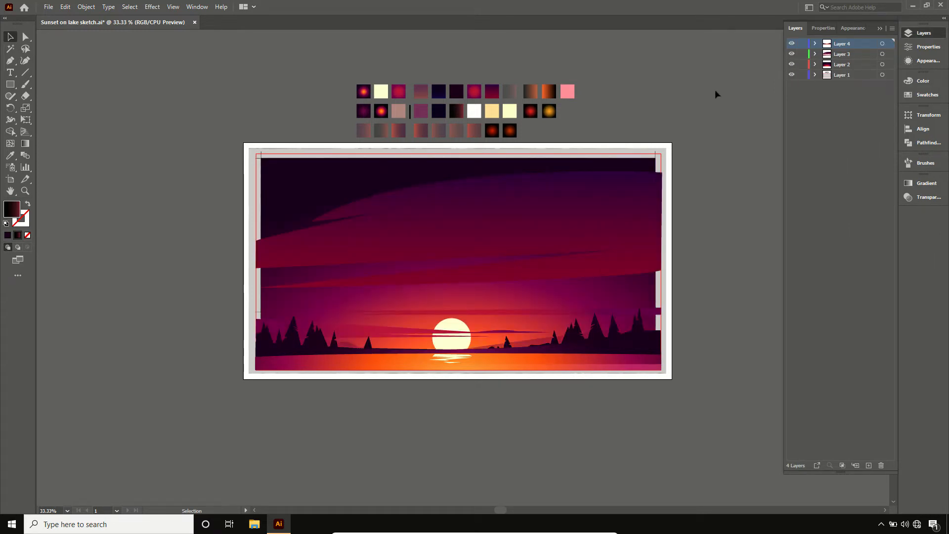
{"action": "left_click", "coordinate": [869, 465]}
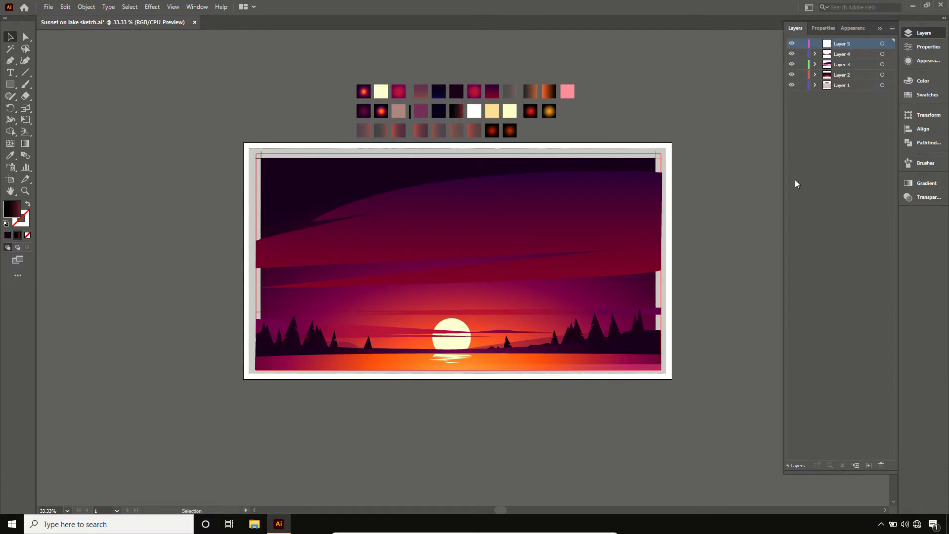
{"action": "left_click", "coordinate": [791, 65]}
{"action": "left_click", "coordinate": [791, 54]}
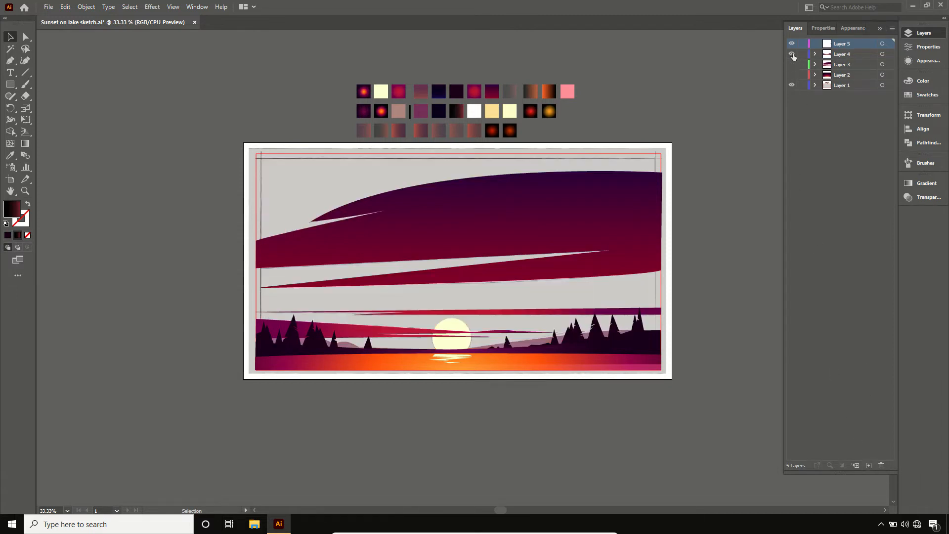
{"action": "left_click", "coordinate": [911, 34]}
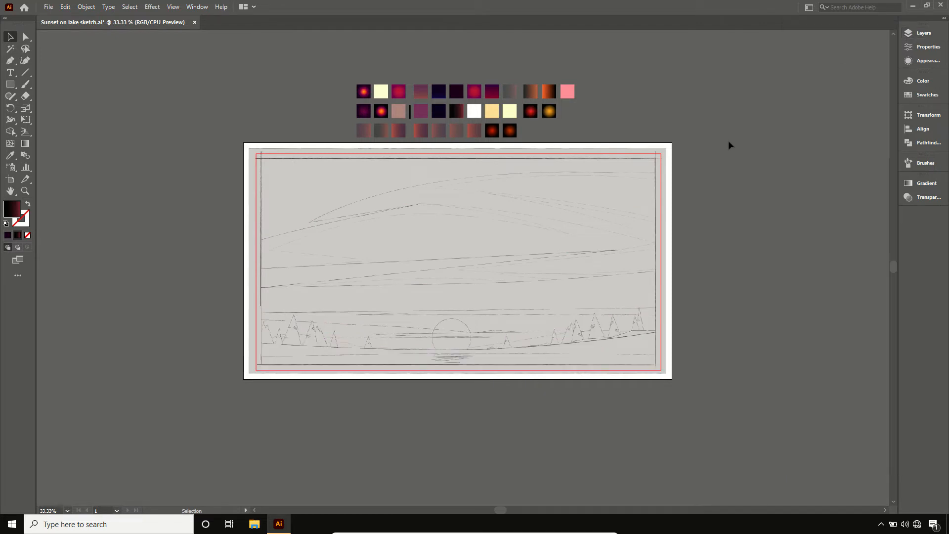
- Trace a thin closed wedge along the left shoreline below the trees with the Pen tool, using no fill and the gradient as stroke
{"action": "key", "text": "ctrl+0"}
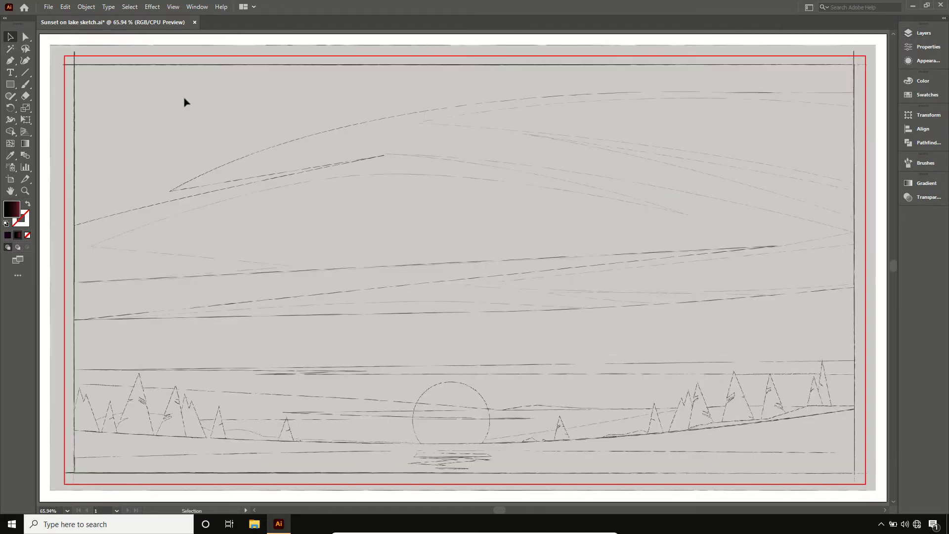
{"action": "left_click", "coordinate": [9, 61]}
{"action": "left_click", "coordinate": [27, 203]}
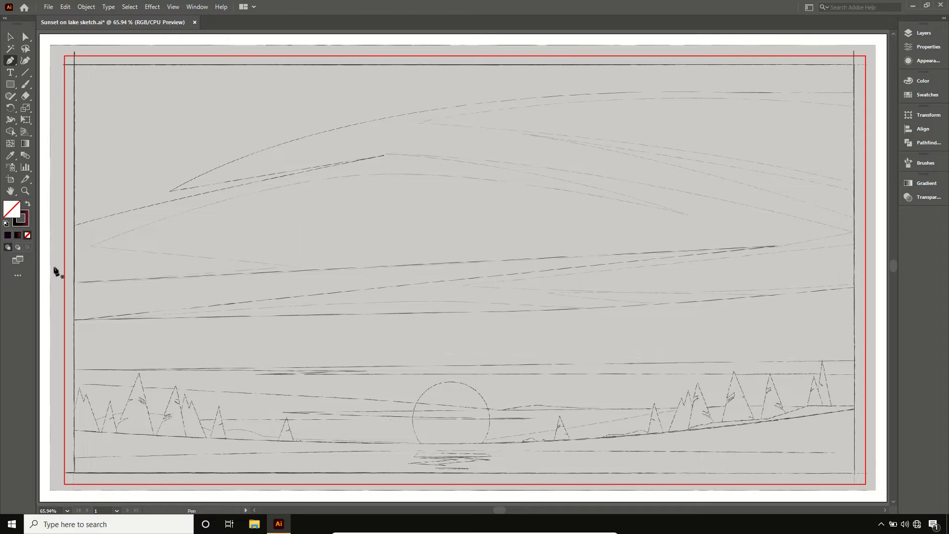
{"action": "left_click", "coordinate": [71, 433]}
{"action": "left_click", "coordinate": [308, 446]}
{"action": "left_click", "coordinate": [283, 448]}
{"action": "left_click", "coordinate": [69, 444]}
{"action": "left_click", "coordinate": [71, 433]}
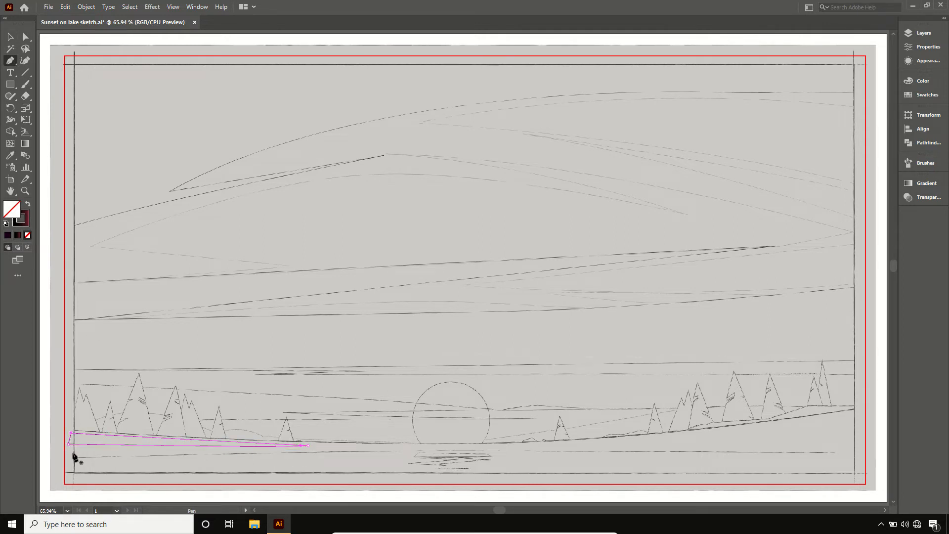
- Draw a second thin closed wedge just below the first one on the left side of the lake, pointing towards the sun
{"action": "key", "text": "F6"}
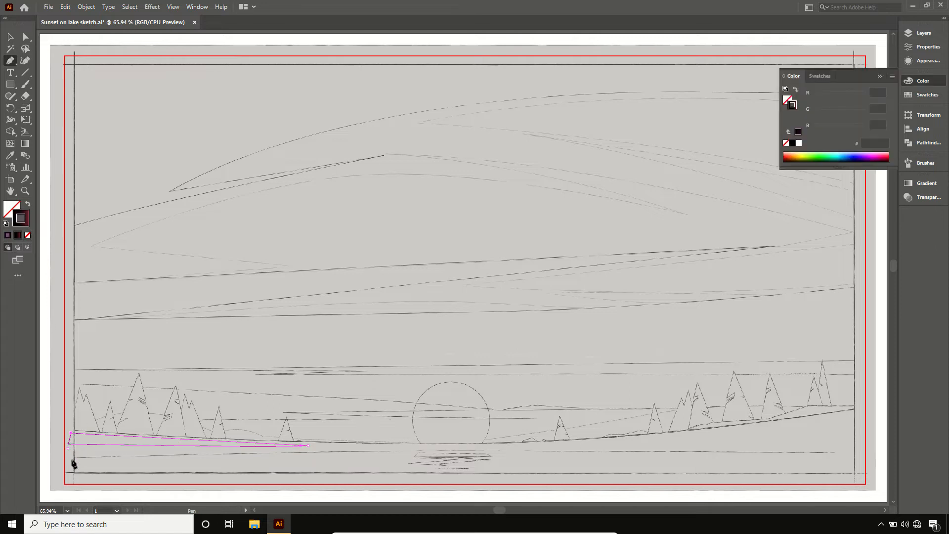
{"action": "left_click", "coordinate": [68, 449]}
{"action": "left_click", "coordinate": [299, 450]}
{"action": "left_click", "coordinate": [70, 455]}
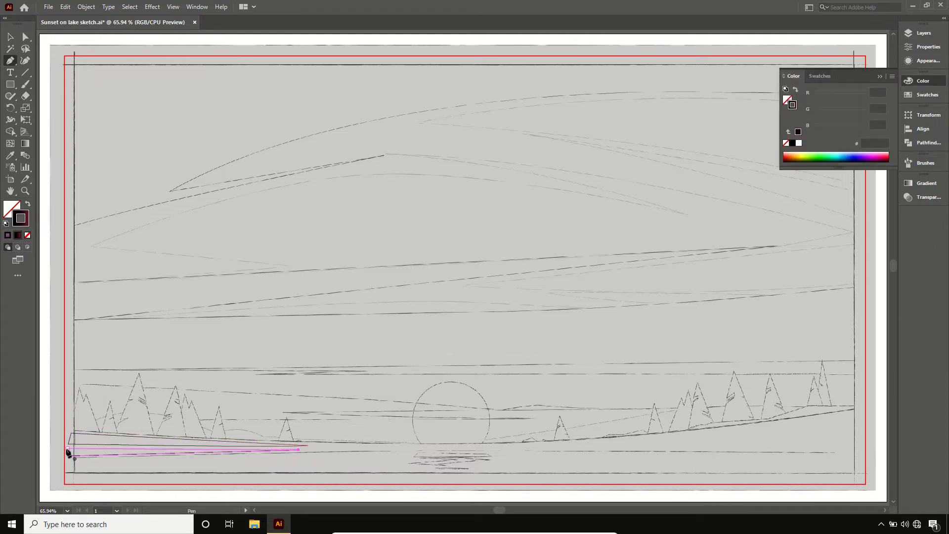
{"action": "left_click", "coordinate": [68, 448]}
- Draw two thin closed wedges from the right frame edge towards the centre, one along the shoreline and one just below it
{"action": "left_click", "coordinate": [866, 410]}
{"action": "left_click", "coordinate": [722, 432]}
{"action": "left_click", "coordinate": [707, 432]}
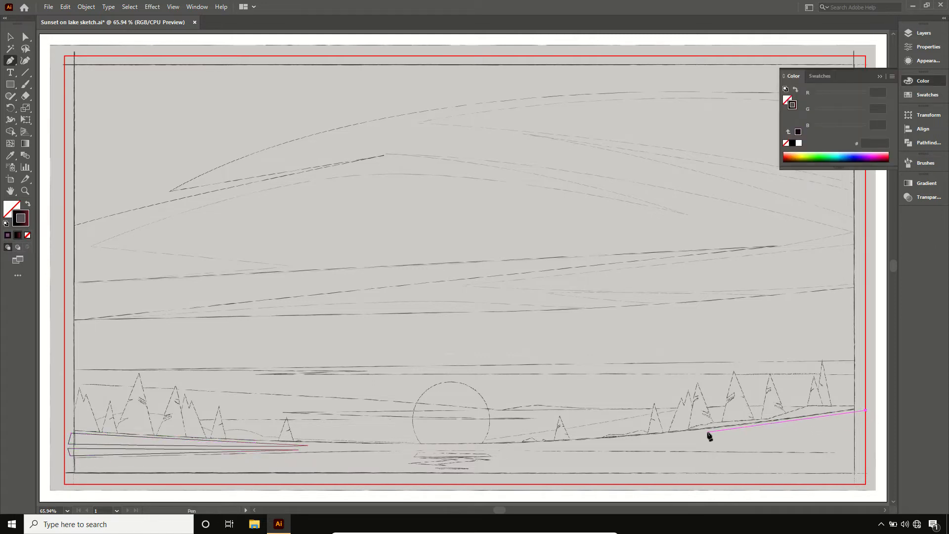
{"action": "left_click", "coordinate": [866, 427]}
{"action": "left_click", "coordinate": [866, 410]}
{"action": "left_click", "coordinate": [863, 444]}
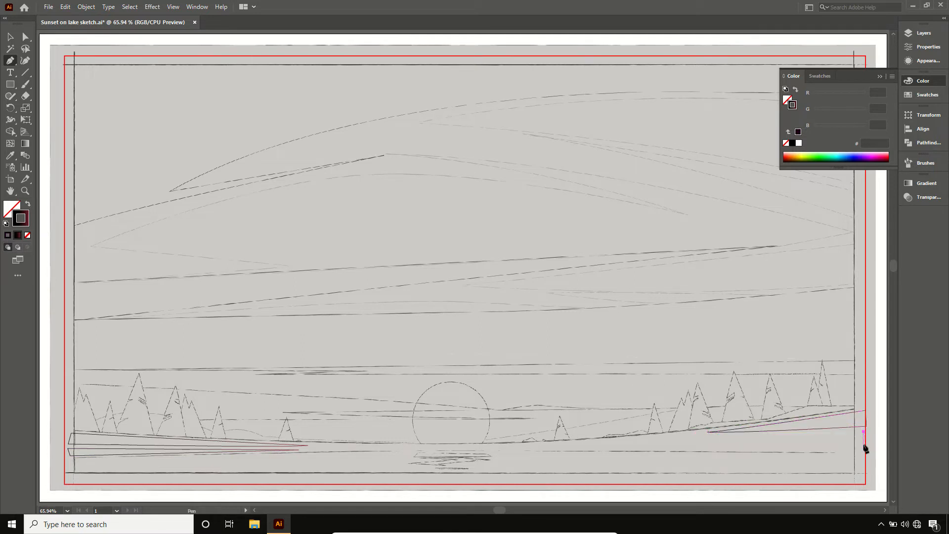
{"action": "left_click", "coordinate": [726, 446]}
{"action": "left_click", "coordinate": [863, 431]}
- Draw a small four-cornered closed sliver on the water between the right-hand wedges and the sun's reflection, and deselect it
{"action": "left_click", "coordinate": [691, 434]}
{"action": "left_click", "coordinate": [727, 439]}
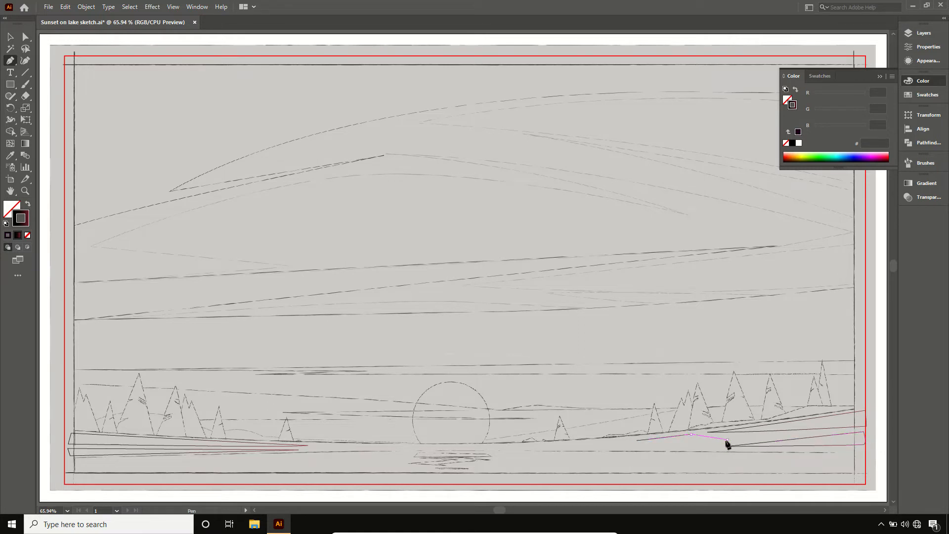
{"action": "left_click", "coordinate": [608, 446]}
{"action": "left_click", "coordinate": [637, 440]}
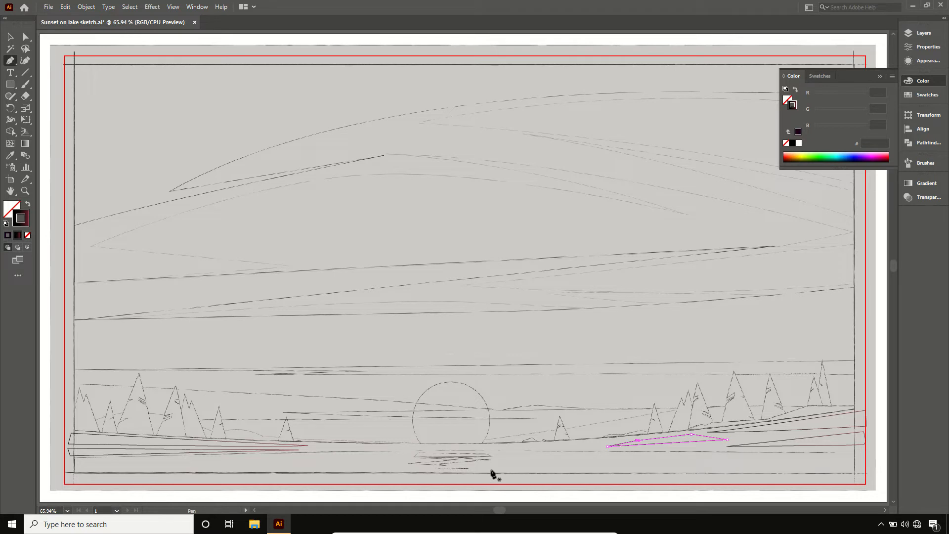
{"action": "left_click", "coordinate": [10, 36]}
{"action": "left_click", "coordinate": [193, 236]}
- Draw a nearly horizontal line about 436 px long in the sky right of and above the sun, with a 4 pt stroke
{"action": "left_click", "coordinate": [27, 73]}
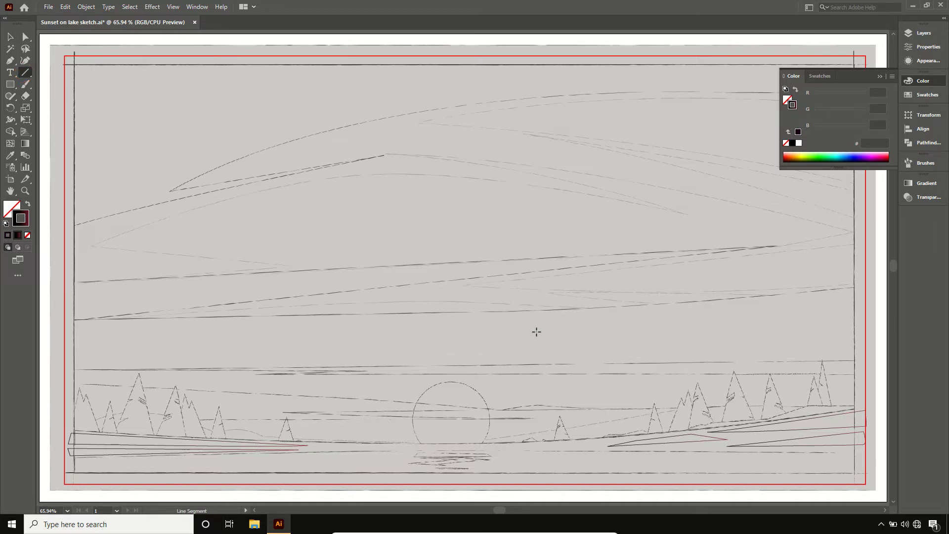
{"action": "left_click_drag", "start_coordinate": [536, 332], "coordinate": [723, 328]}
{"action": "key", "text": "v"}
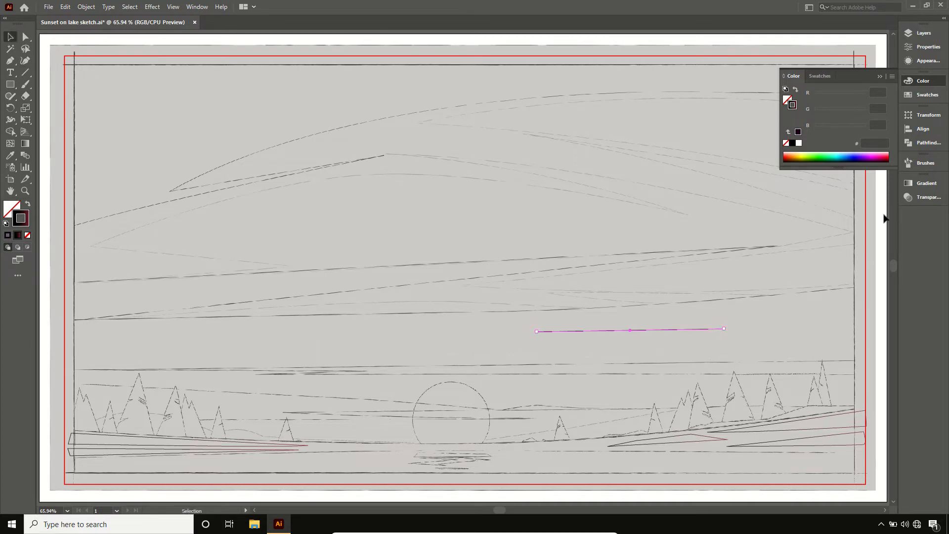
{"action": "left_click", "coordinate": [918, 47]}
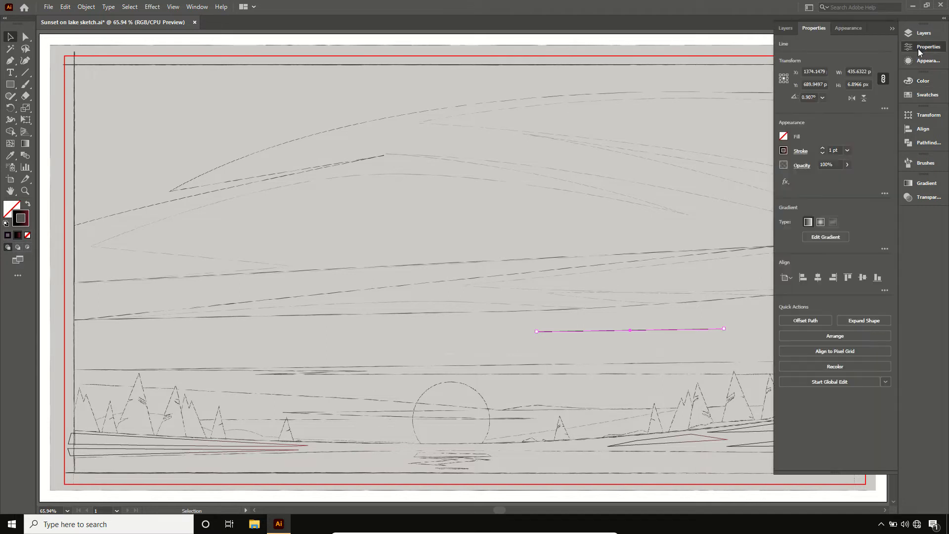
{"action": "left_click", "coordinate": [822, 148]}
{"action": "left_click", "coordinate": [823, 148]}
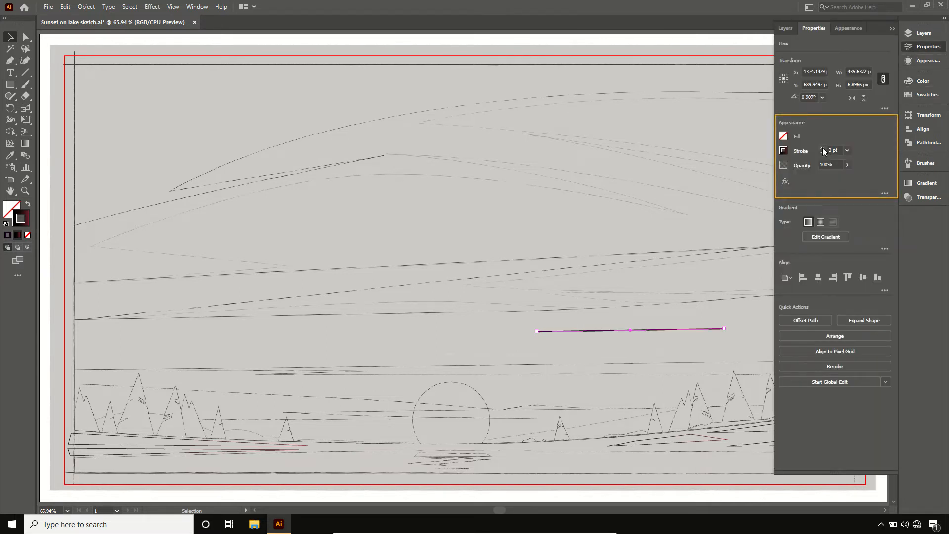
{"action": "left_click", "coordinate": [822, 148]}
- Apply the elliptical width profile that tapers at both ends to the sky line's stroke
{"action": "left_click", "coordinate": [800, 152]}
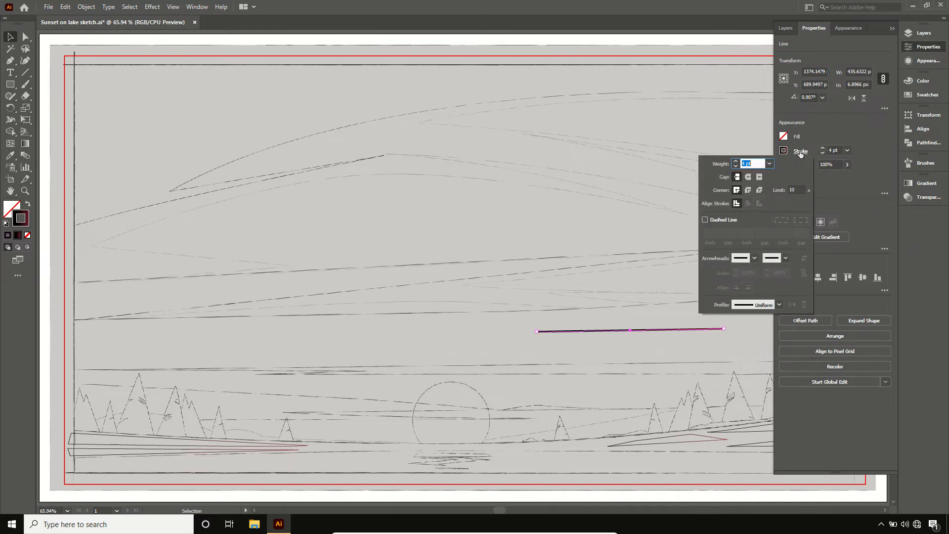
{"action": "left_click", "coordinate": [780, 304]}
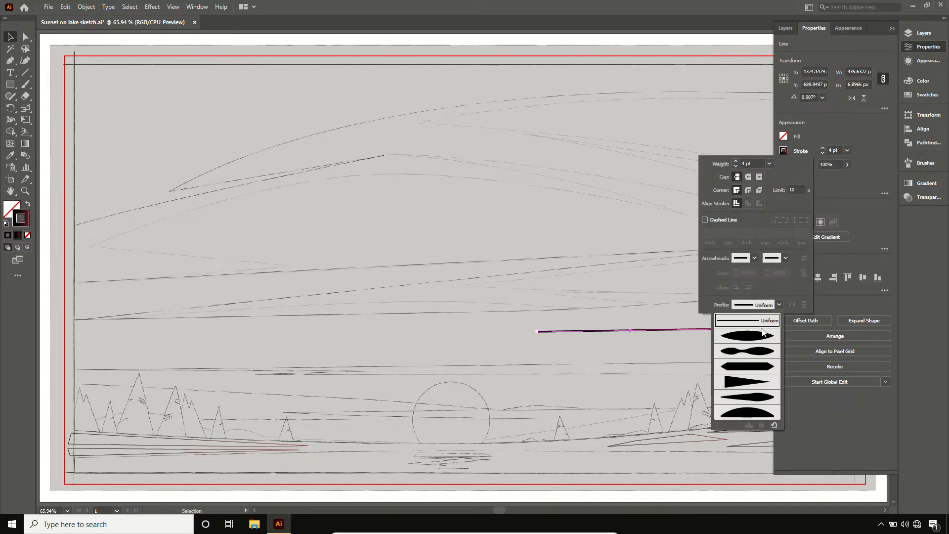
{"action": "left_click", "coordinate": [757, 335]}
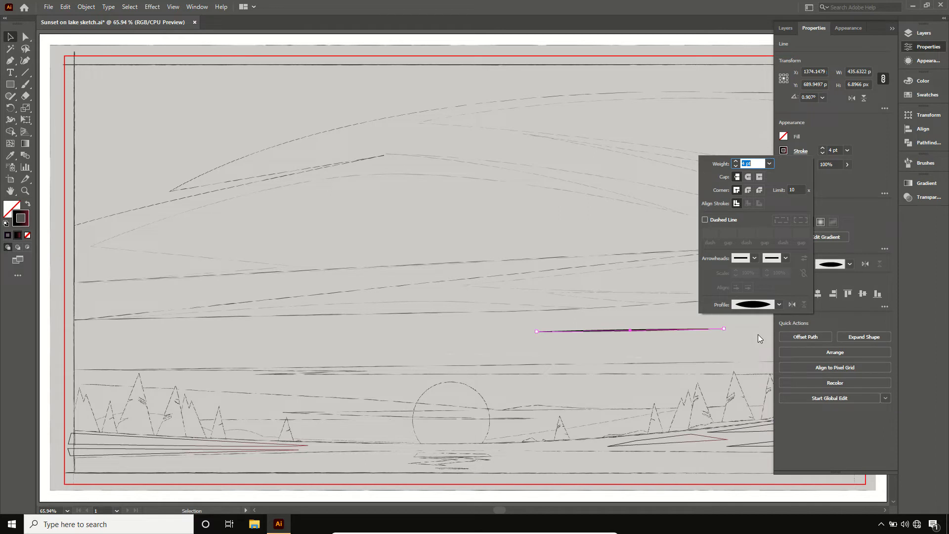
{"action": "left_click", "coordinate": [758, 334]}
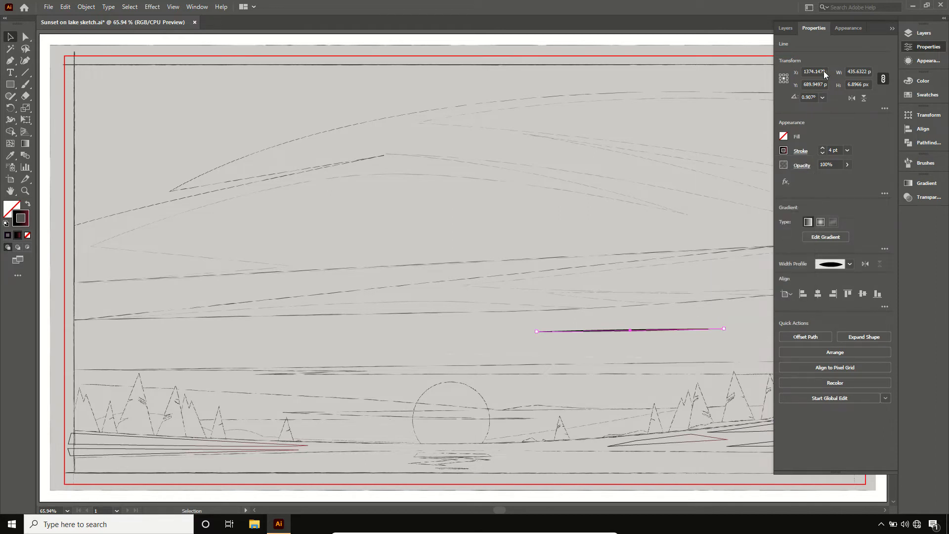
{"action": "left_click", "coordinate": [888, 29]}
- Duplicate the tapered line near the right frame edge, lengthening that line to about 621 px and raising its stroke weight to 6 pt
{"action": "left_click_drag", "start_coordinate": [687, 332], "coordinate": [833, 330]}
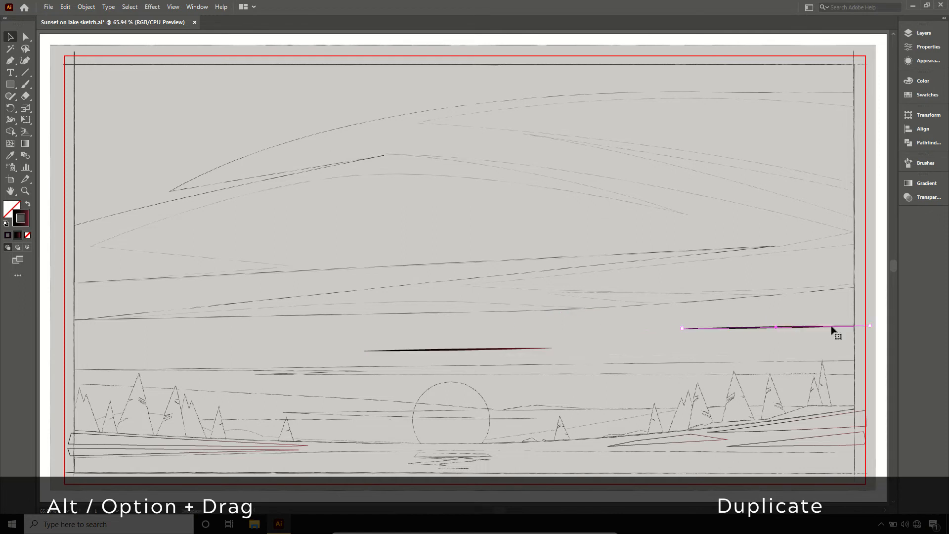
{"action": "left_click_drag", "start_coordinate": [682, 331], "coordinate": [603, 330]}
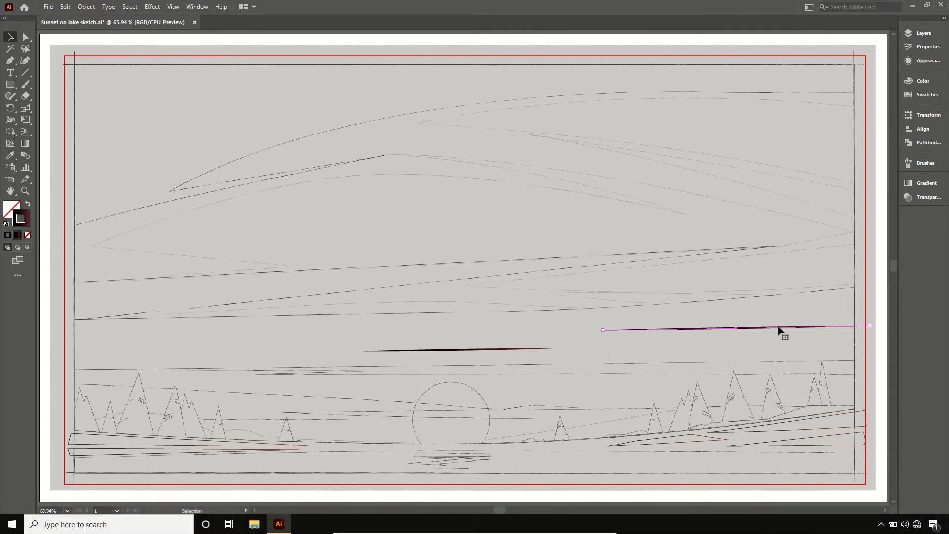
{"action": "left_click", "coordinate": [928, 47]}
{"action": "left_click", "coordinate": [823, 148]}
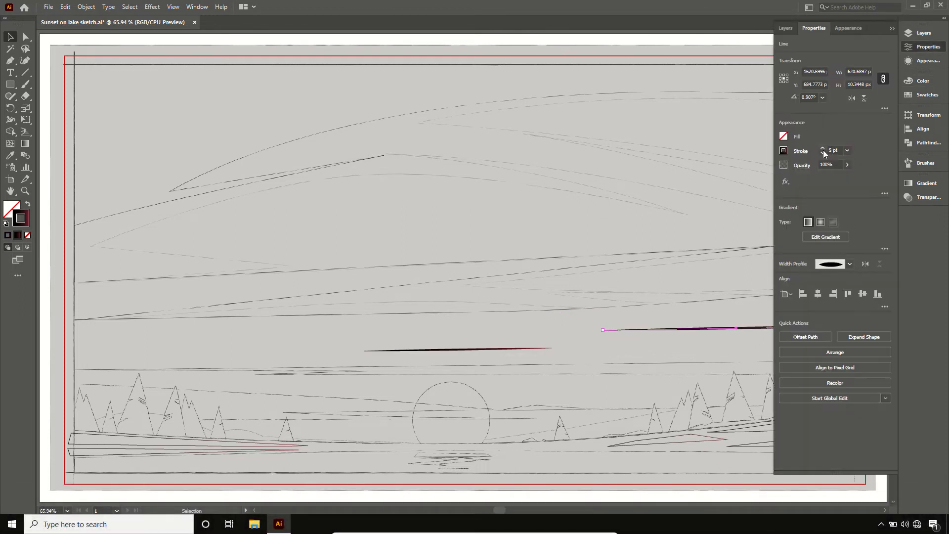
{"action": "left_click", "coordinate": [822, 148]}
{"action": "left_click", "coordinate": [892, 28]}
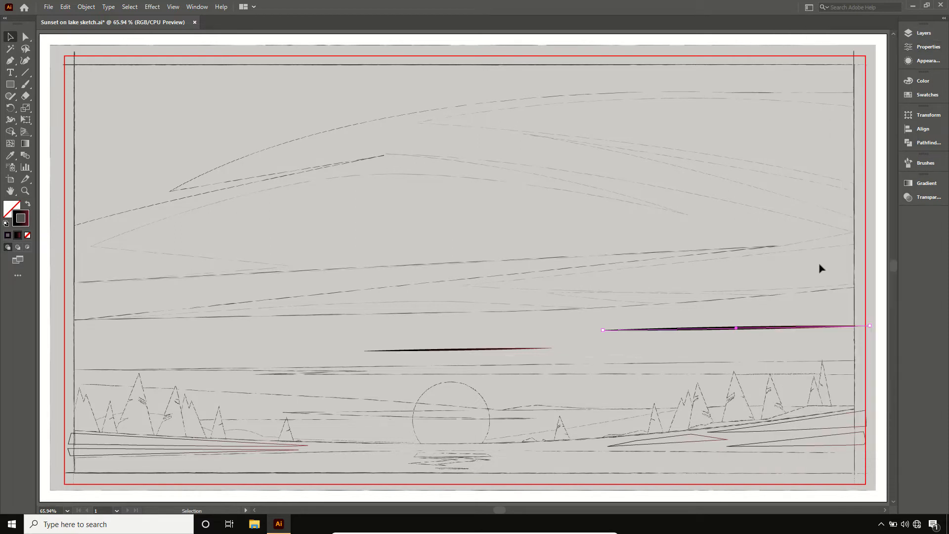
- Draw a closed straight-edged band across the lower sky, with a long pointed notch cut from the left edge to above the sun, and deselect it
{"action": "left_click", "coordinate": [790, 268]}
{"action": "key", "text": "p"}
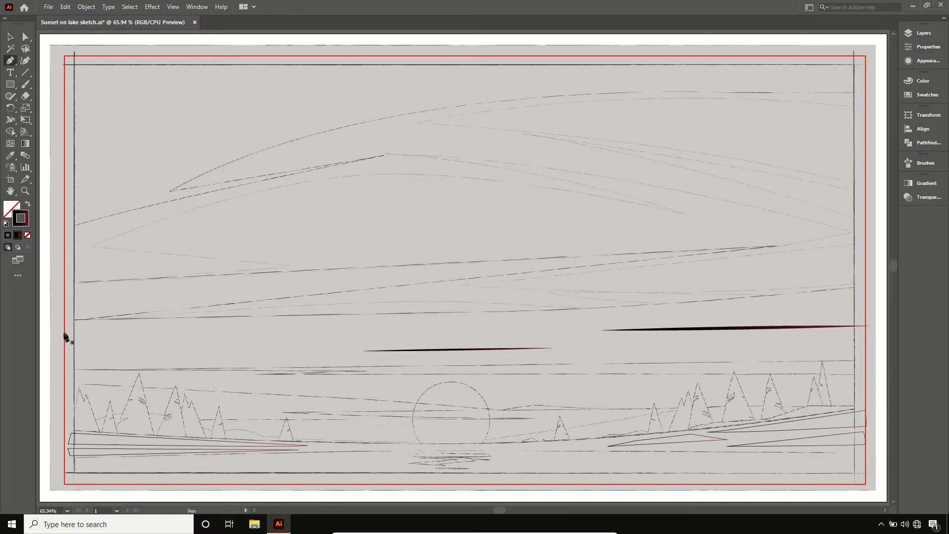
{"action": "left_click", "coordinate": [65, 336]}
{"action": "left_click", "coordinate": [865, 335]}
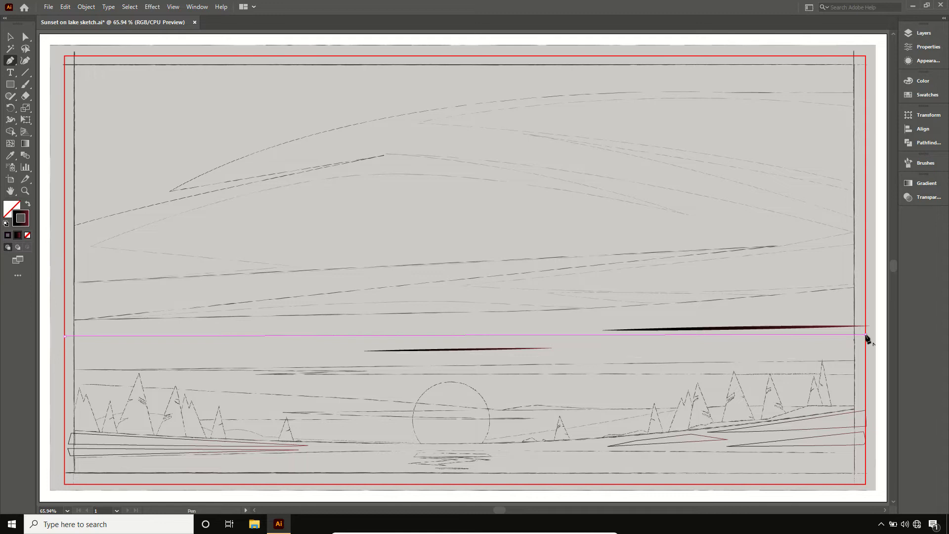
{"action": "left_click", "coordinate": [865, 403]}
{"action": "left_click", "coordinate": [62, 415]}
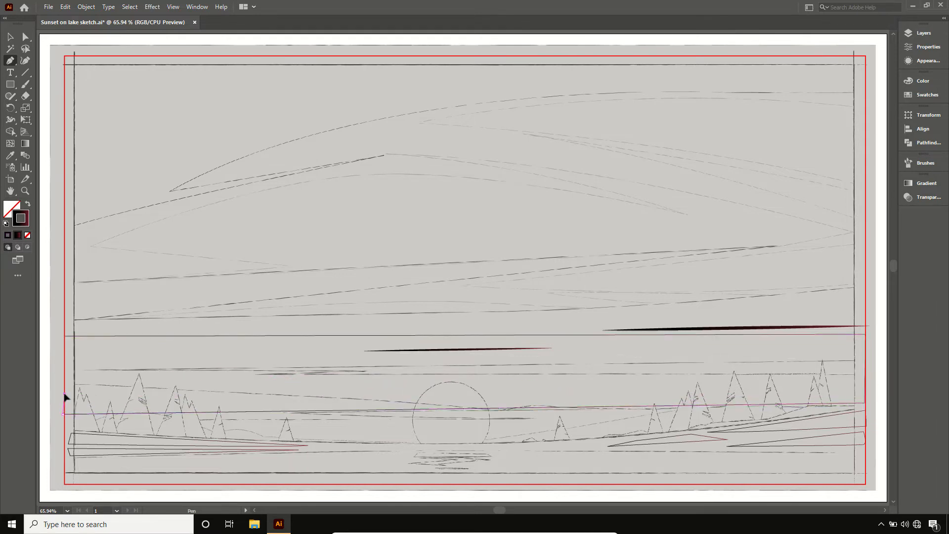
{"action": "left_click", "coordinate": [64, 393]}
{"action": "left_click", "coordinate": [464, 371]}
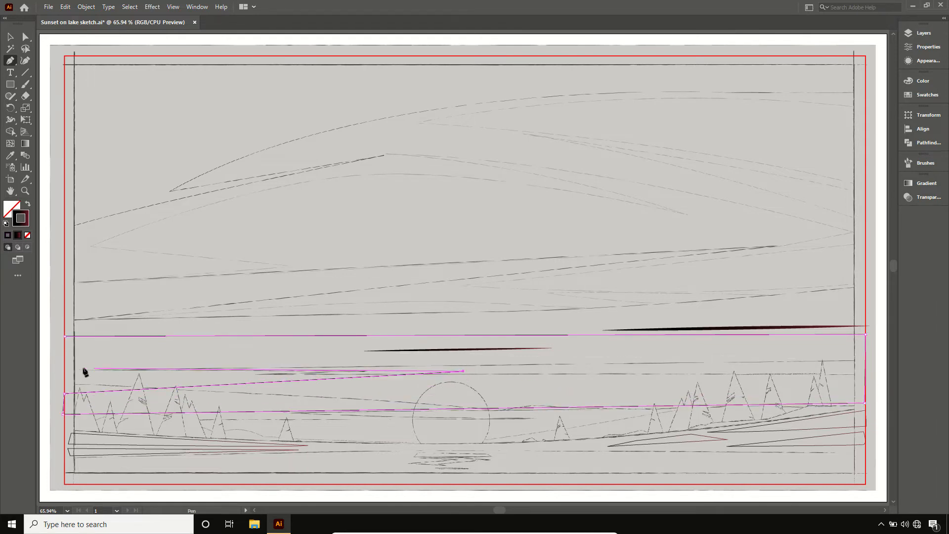
{"action": "left_click", "coordinate": [63, 370]}
{"action": "left_click", "coordinate": [65, 336]}
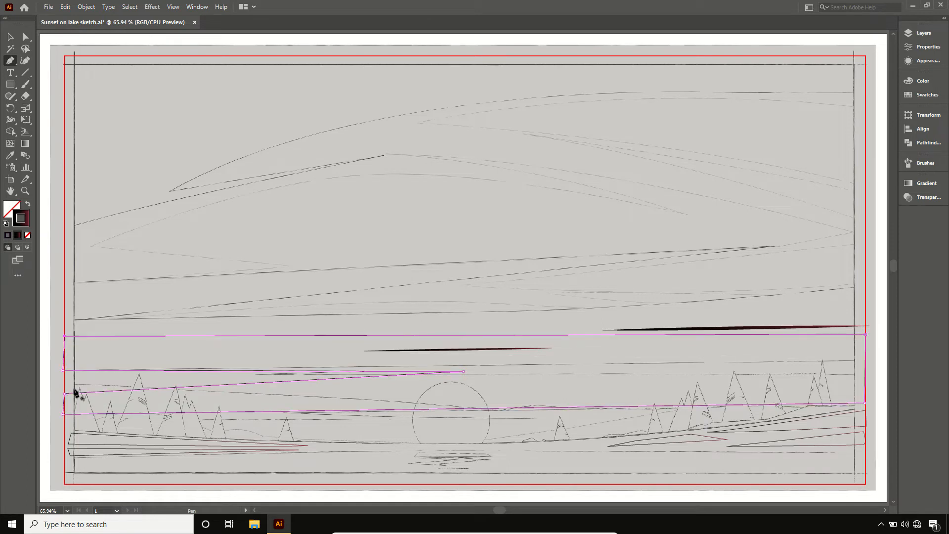
{"action": "key", "text": "v"}
{"action": "left_click", "coordinate": [55, 353]}
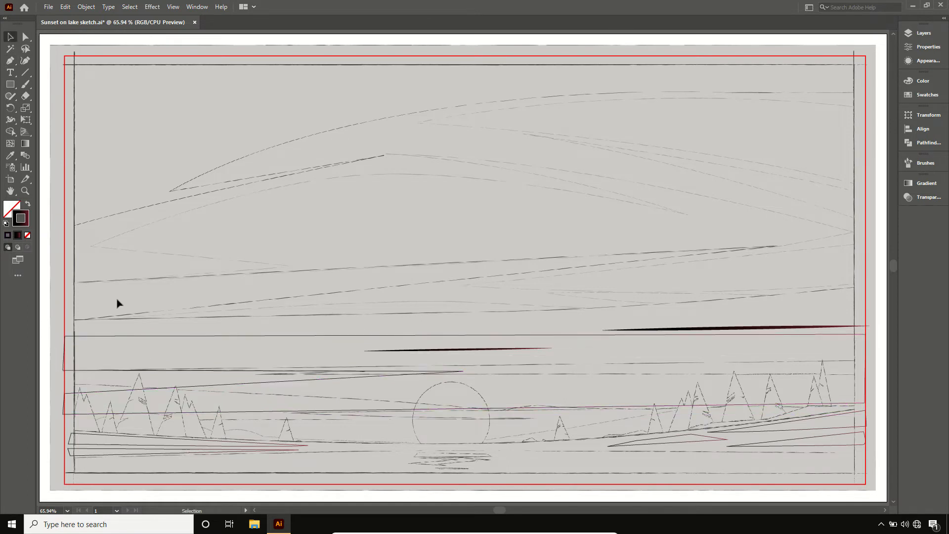
- Turn the visibility of Layers 2, 3 and 4 back on and leave nothing selected
{"action": "left_click_drag", "start_coordinate": [117, 303], "coordinate": [831, 465]}
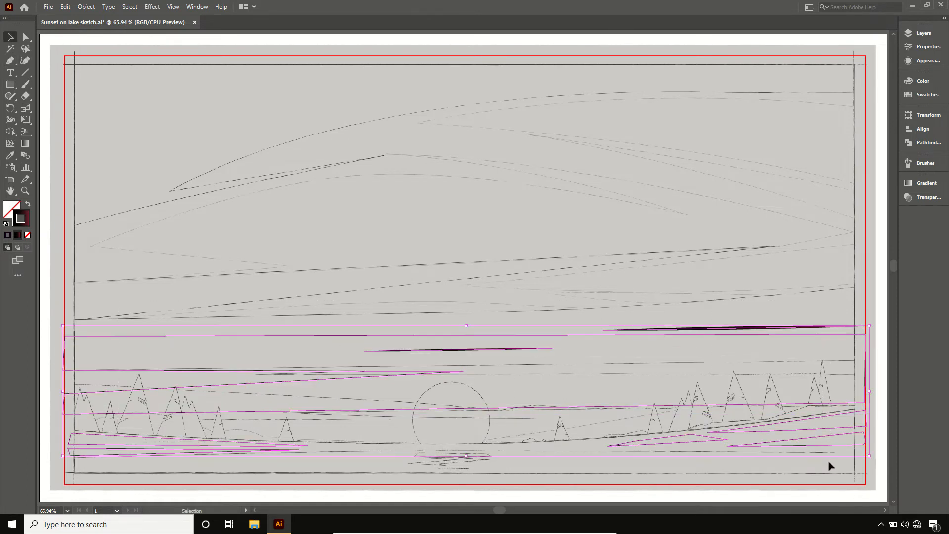
{"action": "key", "text": "ctrl+minus"}
{"action": "left_click", "coordinate": [923, 32]}
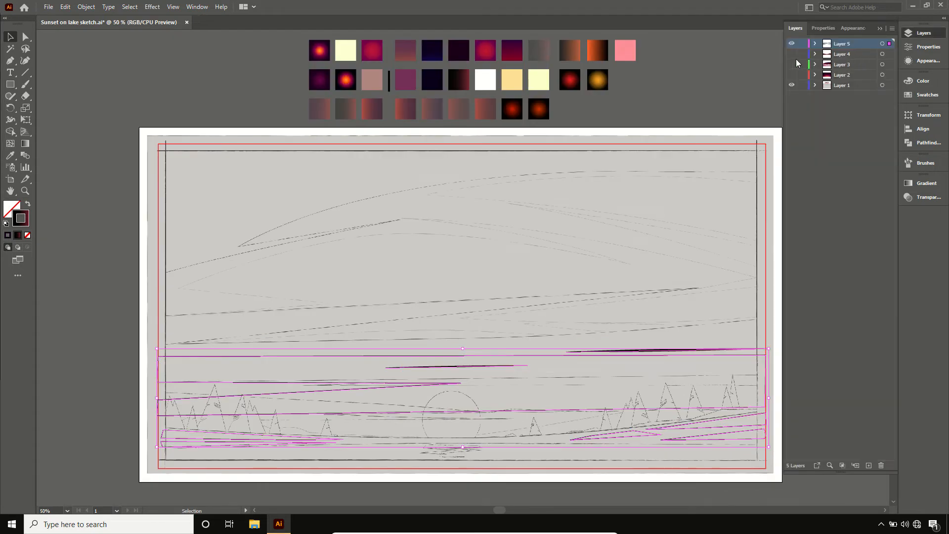
{"action": "left_click_drag", "start_coordinate": [794, 55], "coordinate": [792, 75]}
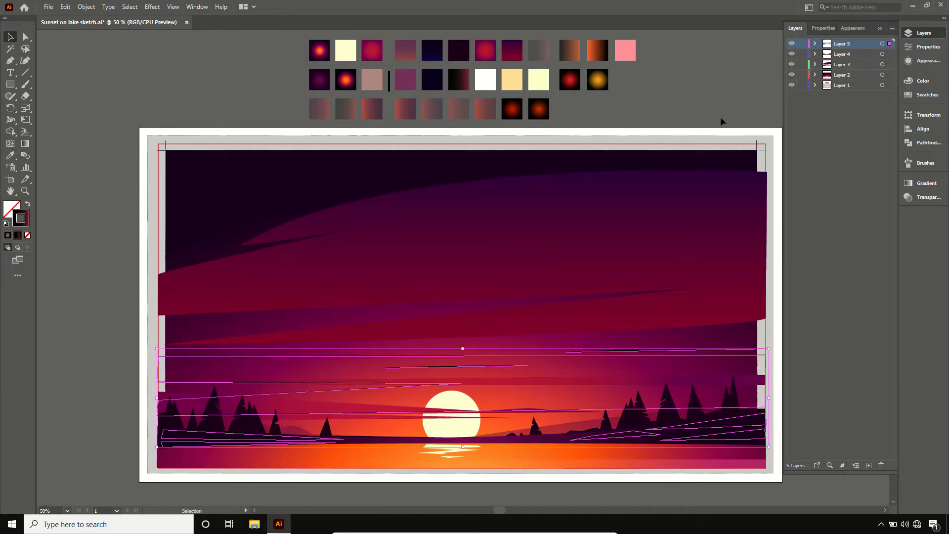
{"action": "left_click", "coordinate": [716, 107]}
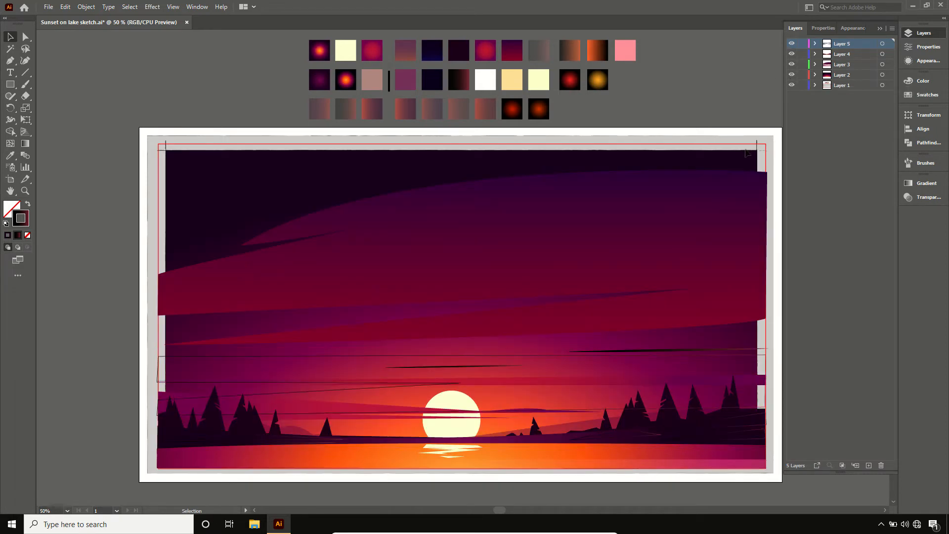
- Select all the shoreline wedges on both banks and copy the dusty pink sample square's appearance onto them
{"action": "left_click", "coordinate": [743, 443]}
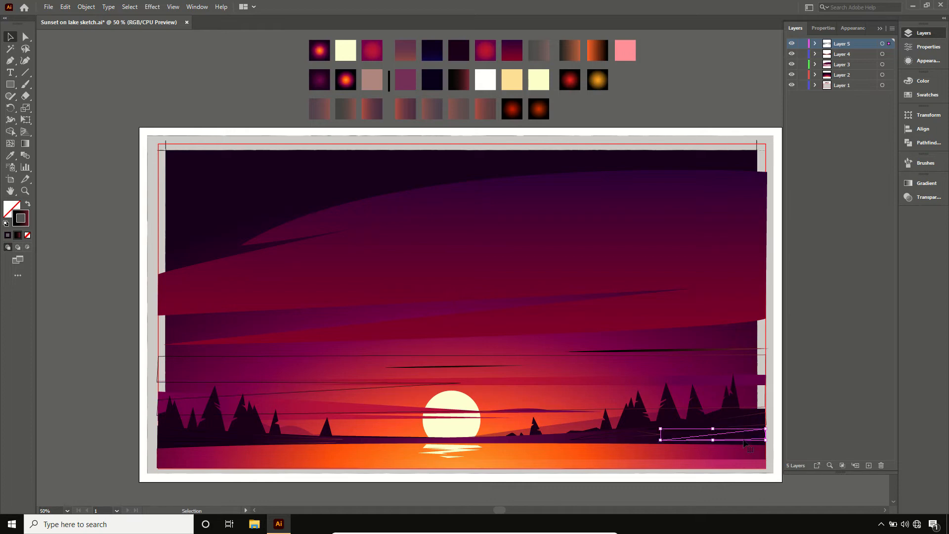
{"action": "left_click", "coordinate": [736, 426], "text": "shift"}
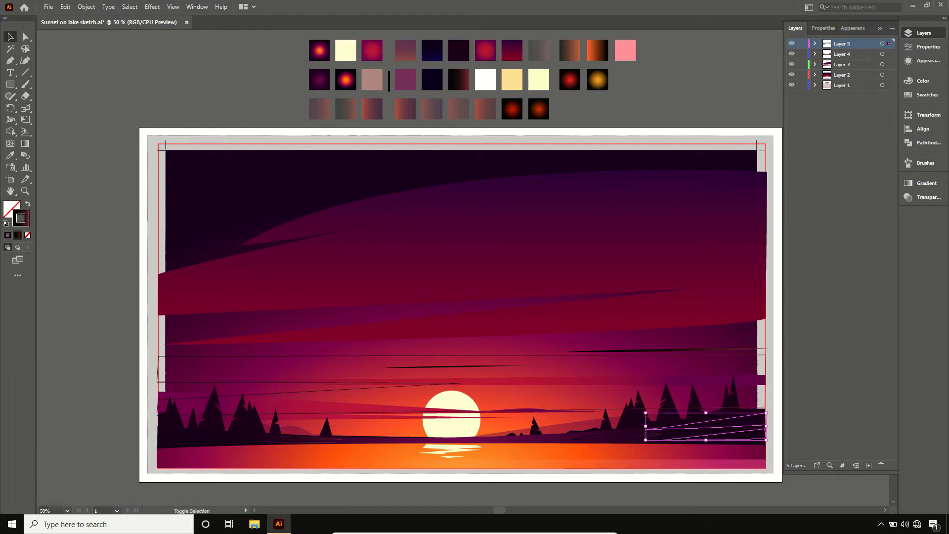
{"action": "left_click", "coordinate": [645, 439], "text": "shift"}
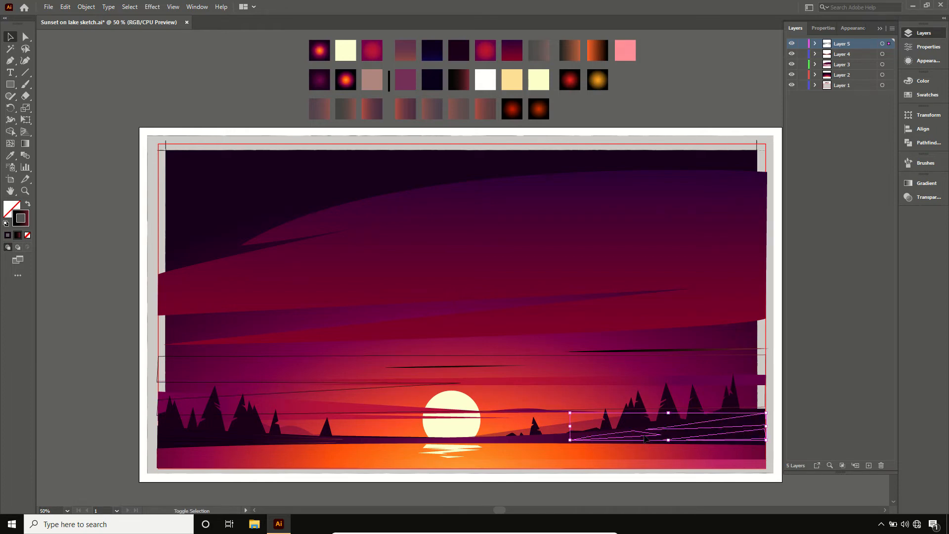
{"action": "left_click", "coordinate": [285, 442], "text": "shift"}
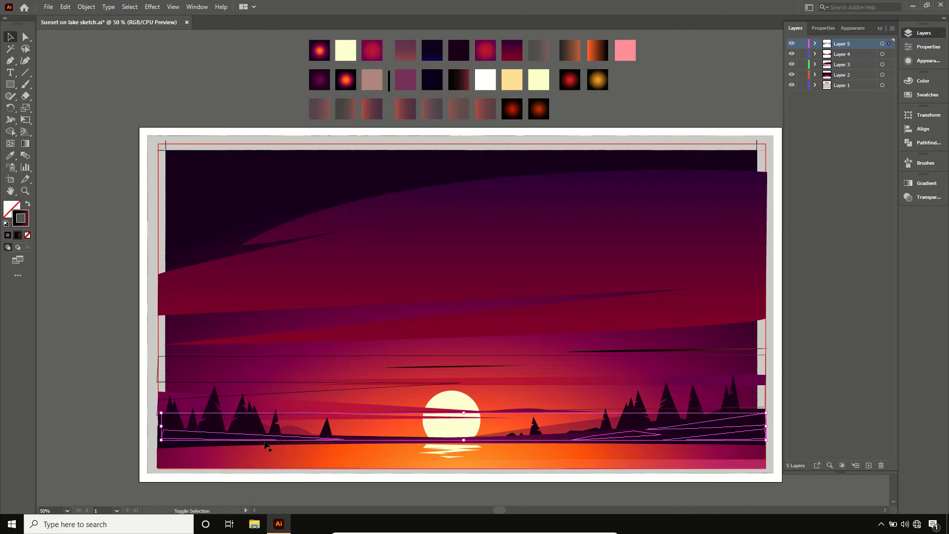
{"action": "left_click", "coordinate": [231, 446], "text": "shift"}
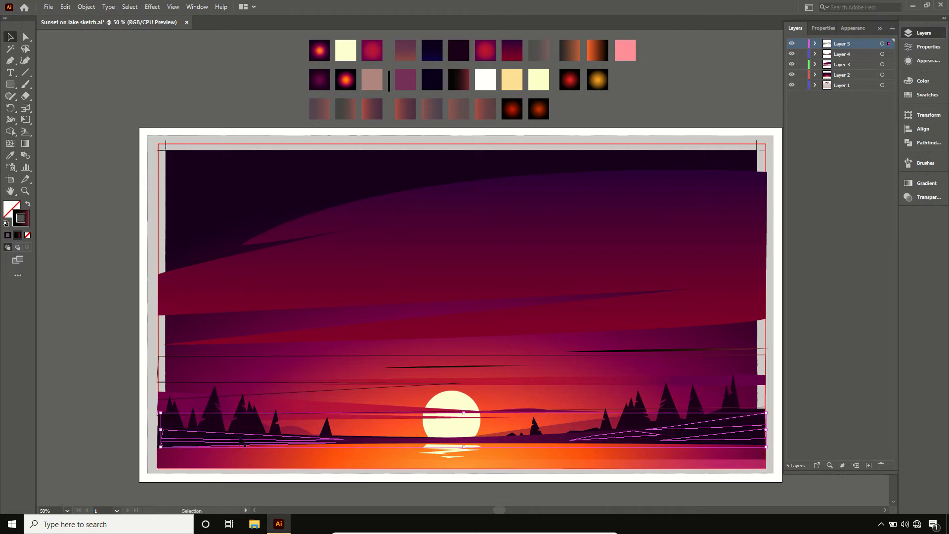
{"action": "key", "text": "i"}
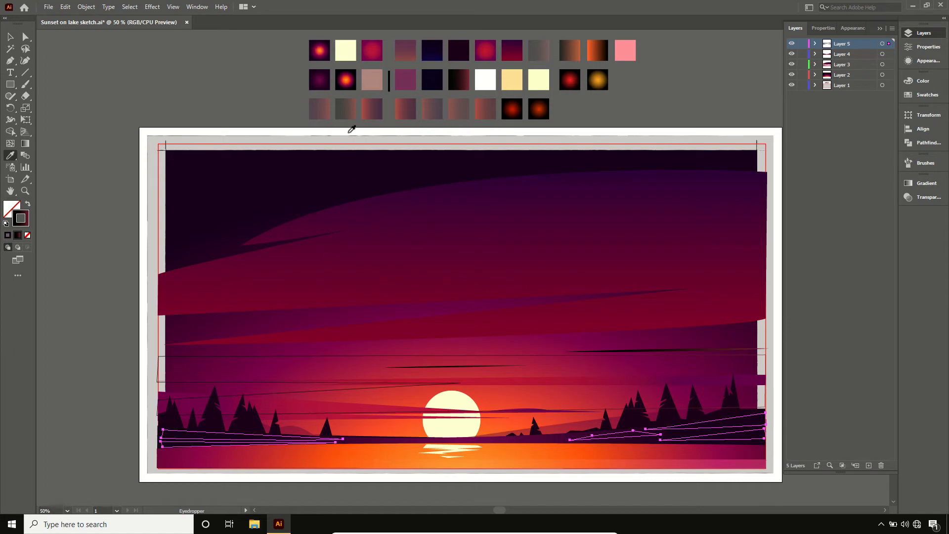
{"action": "left_click", "coordinate": [370, 83]}
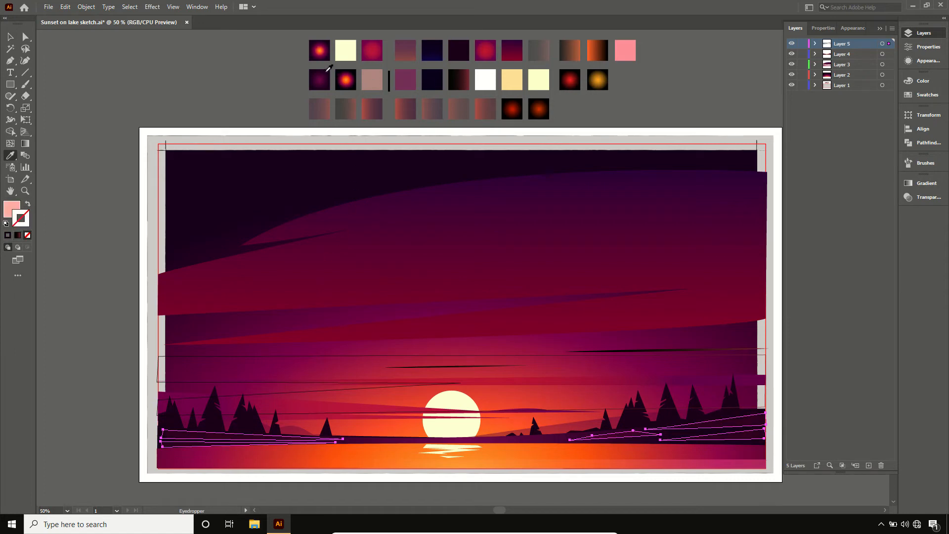
{"action": "key", "text": "v"}
{"action": "left_click", "coordinate": [284, 57]}
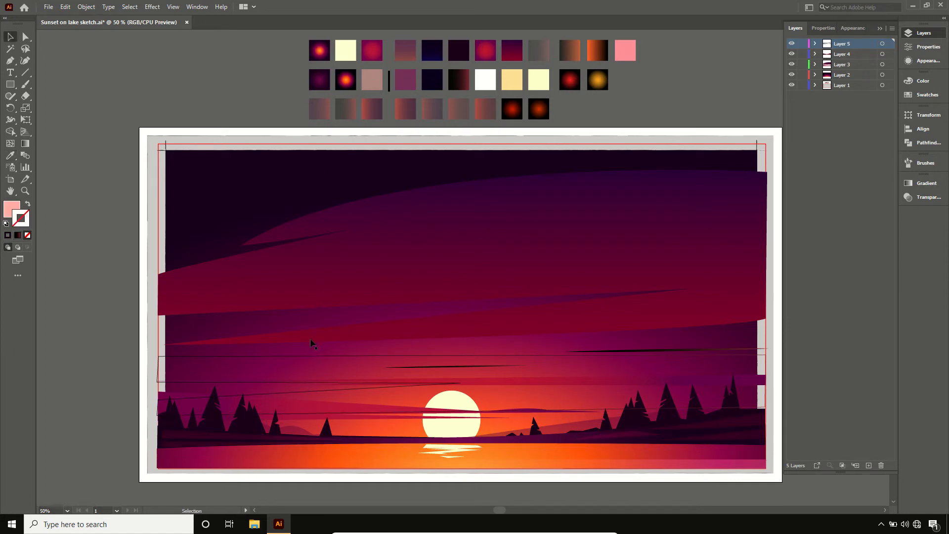
- Recolor the short sky streak with the orange-to-black sample and the long right-hand streak with the dark grey-to-orange sample
{"action": "left_click", "coordinate": [423, 367]}
{"action": "key", "text": "i"}
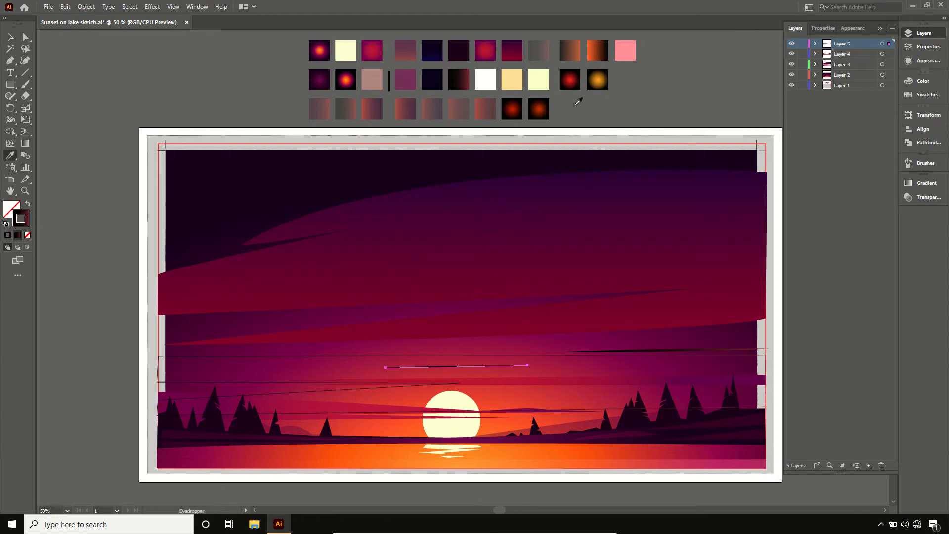
{"action": "left_click", "coordinate": [596, 46]}
{"action": "key", "text": "v"}
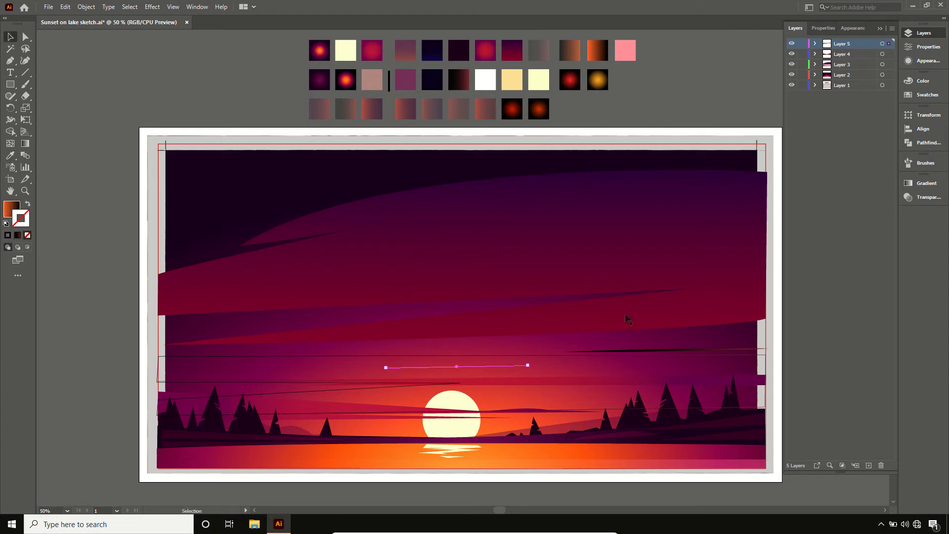
{"action": "left_click", "coordinate": [638, 353]}
{"action": "key", "text": "i"}
{"action": "left_click", "coordinate": [575, 57]}
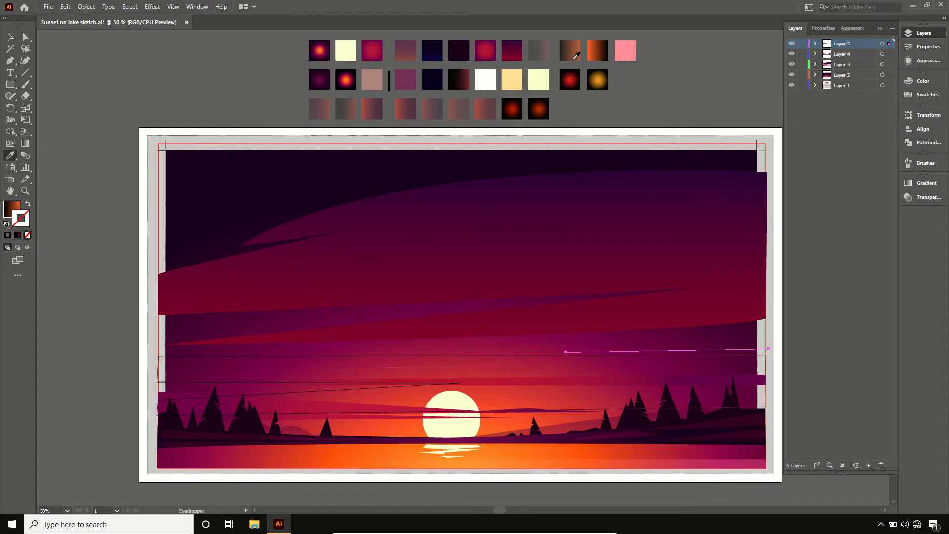
{"action": "key", "text": "v"}
- Apply the translucent grey gradient sample at the end of the upper row to the notched sky band
{"action": "left_click", "coordinate": [522, 354]}
{"action": "key", "text": "i"}
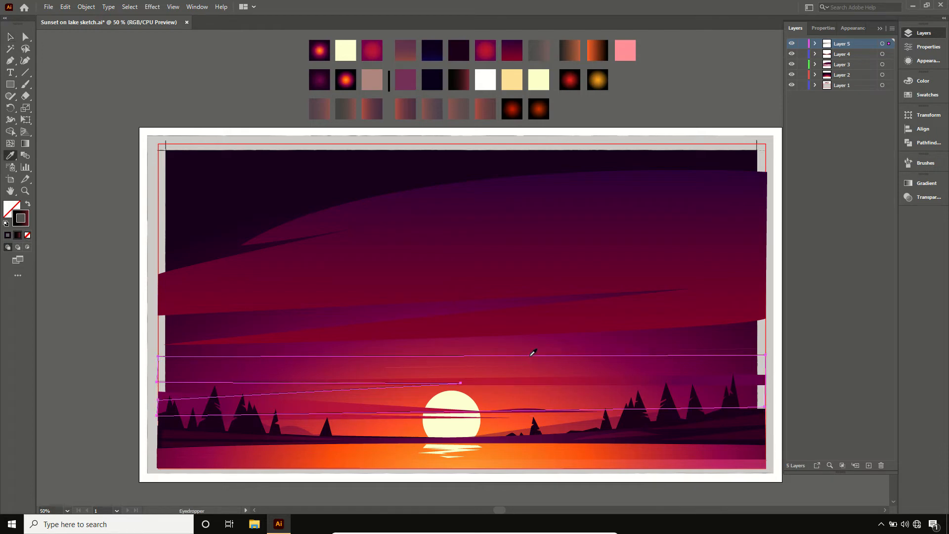
{"action": "left_click", "coordinate": [540, 49]}
{"action": "key", "text": "v"}
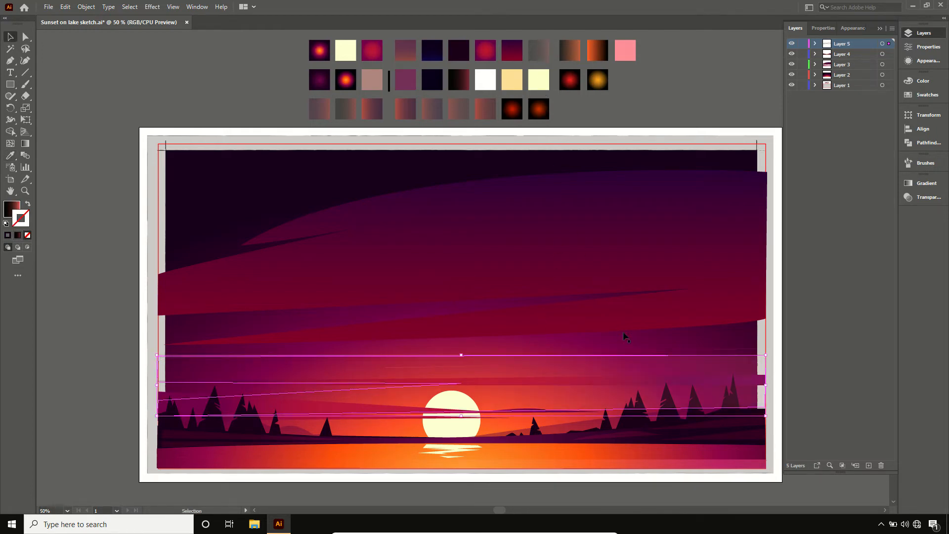
- Move the notched sky band from Layer 5 into Layer 3, directly above that layer's lowest path, and collapse both layers
{"action": "left_click", "coordinate": [815, 44]}
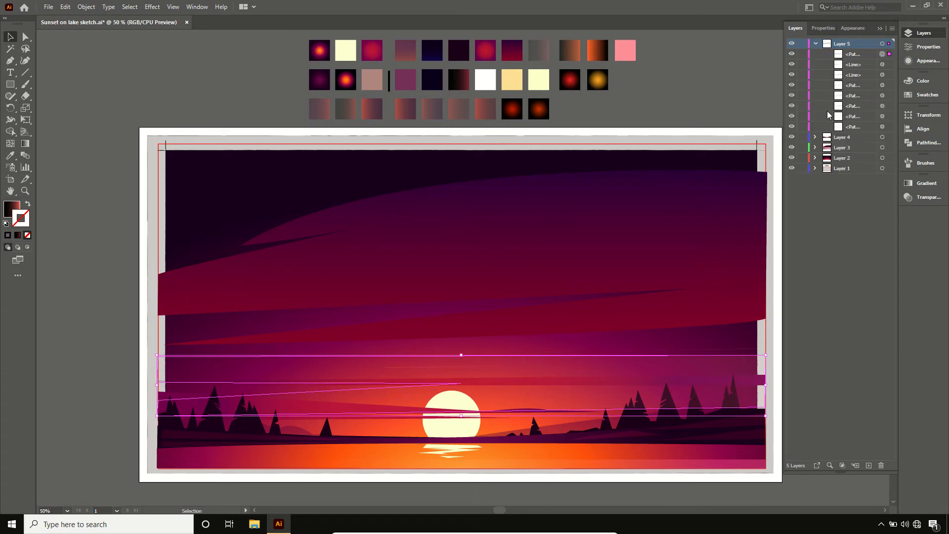
{"action": "left_click", "coordinate": [815, 148]}
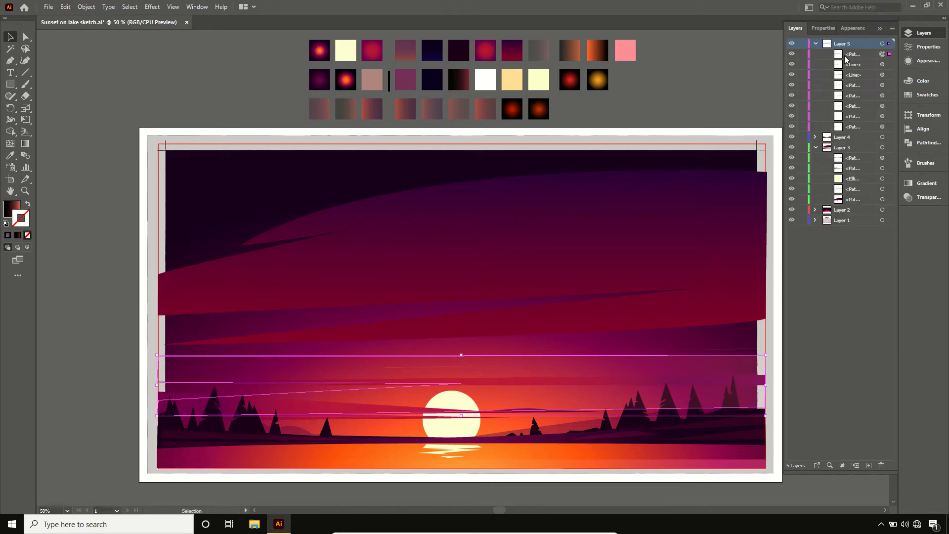
{"action": "left_click_drag", "start_coordinate": [845, 59], "coordinate": [857, 199]}
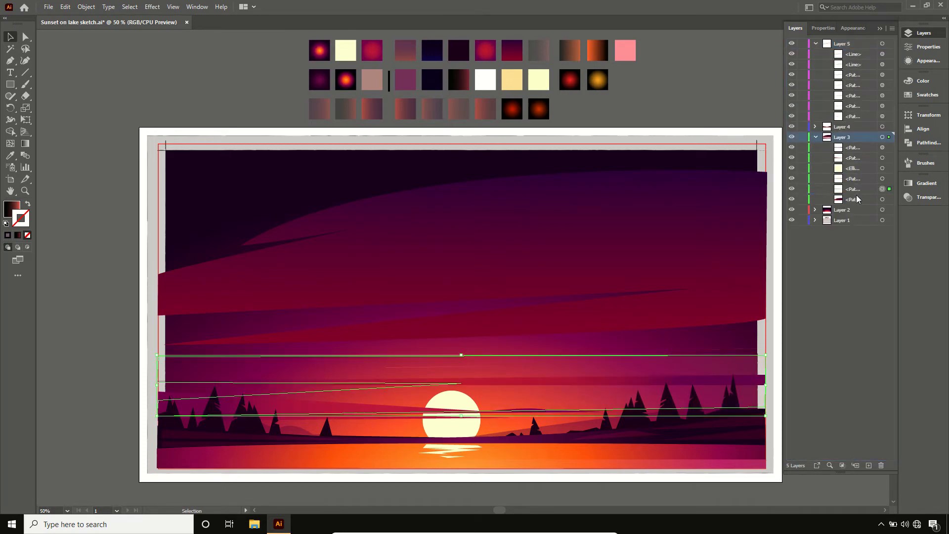
{"action": "left_click", "coordinate": [733, 80]}
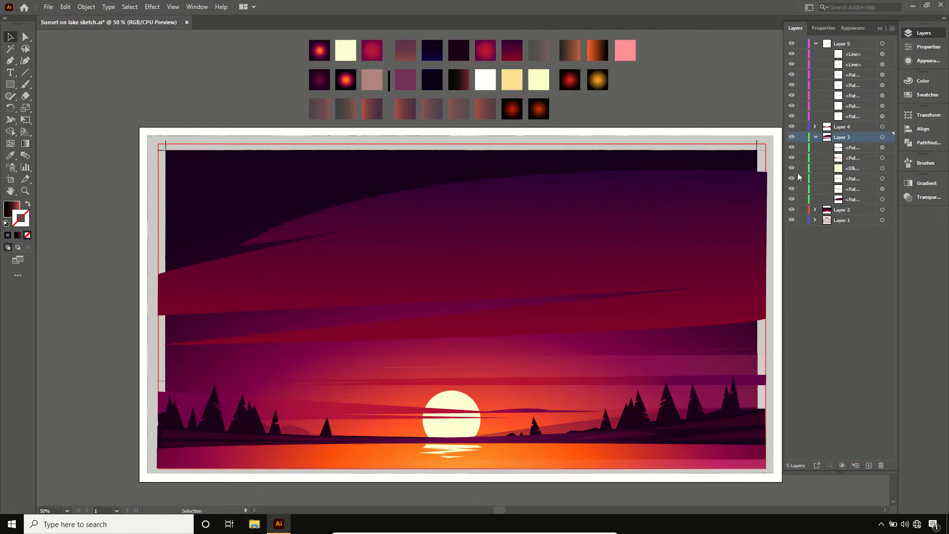
{"action": "left_click", "coordinate": [816, 138]}
{"action": "left_click", "coordinate": [815, 44]}
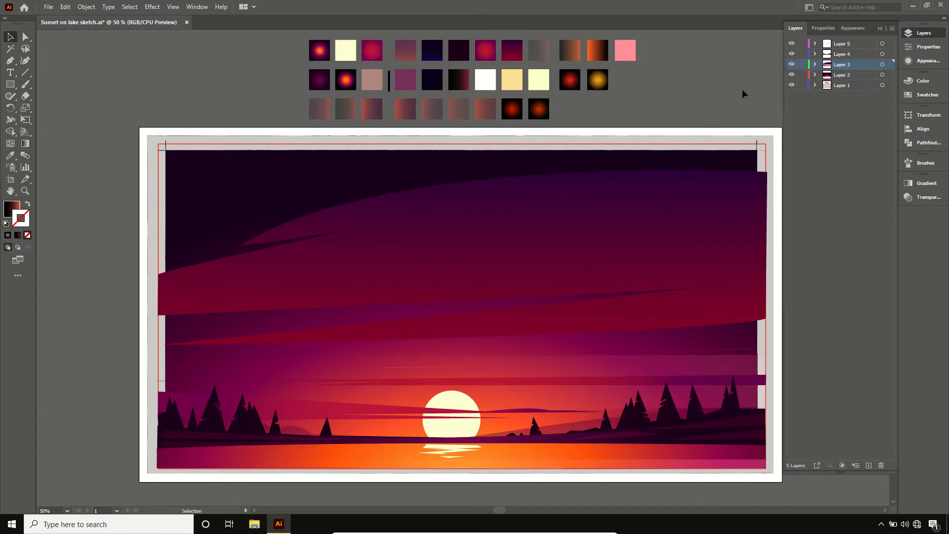
- Duplicate the dark tree-line silhouette straight down into the empty space below the artboard
{"action": "key", "text": "ctrl+minus"}
{"action": "left_click", "coordinate": [879, 28]}
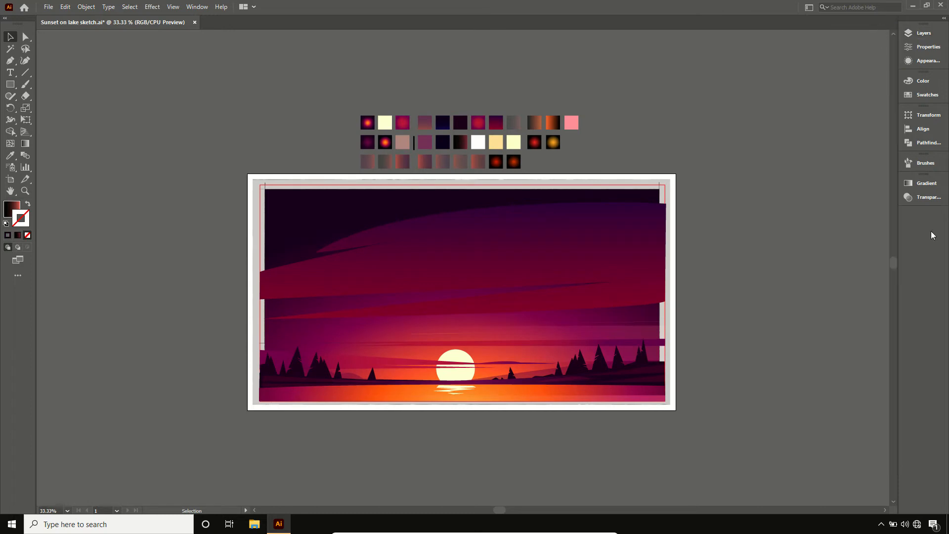
{"action": "left_click_drag", "start_coordinate": [893, 261], "coordinate": [892, 271]}
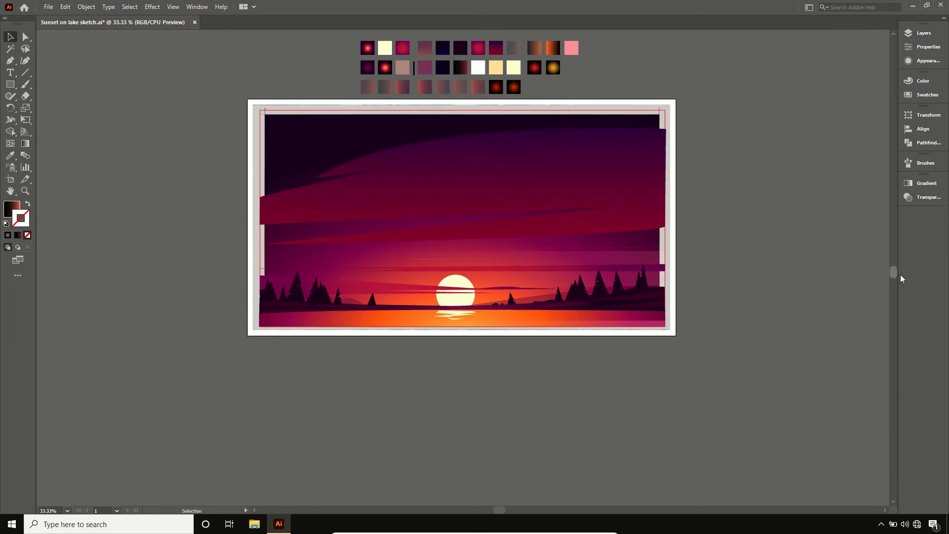
{"action": "left_click", "coordinate": [600, 290]}
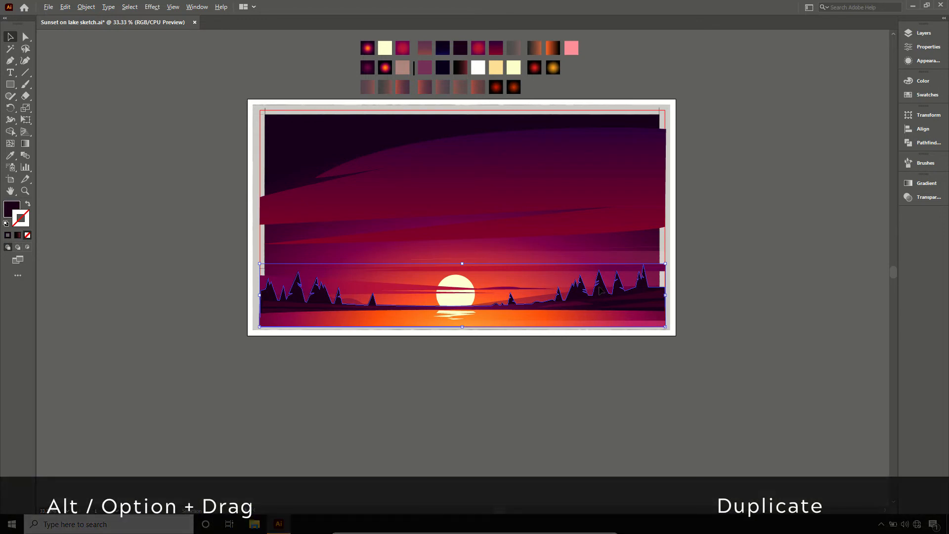
{"action": "left_click_drag", "start_coordinate": [602, 293], "coordinate": [603, 398]}
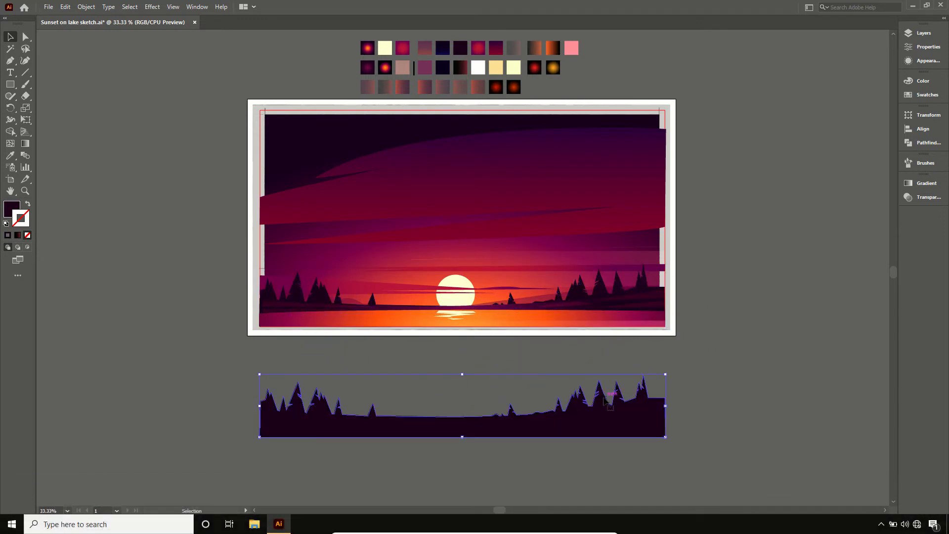
- Duplicate the gradient-filled water strip downward so that it overlaps the copied tree-line silhouette
{"action": "left_click", "coordinate": [581, 320]}
{"action": "key", "text": "ctrl+shift+a"}
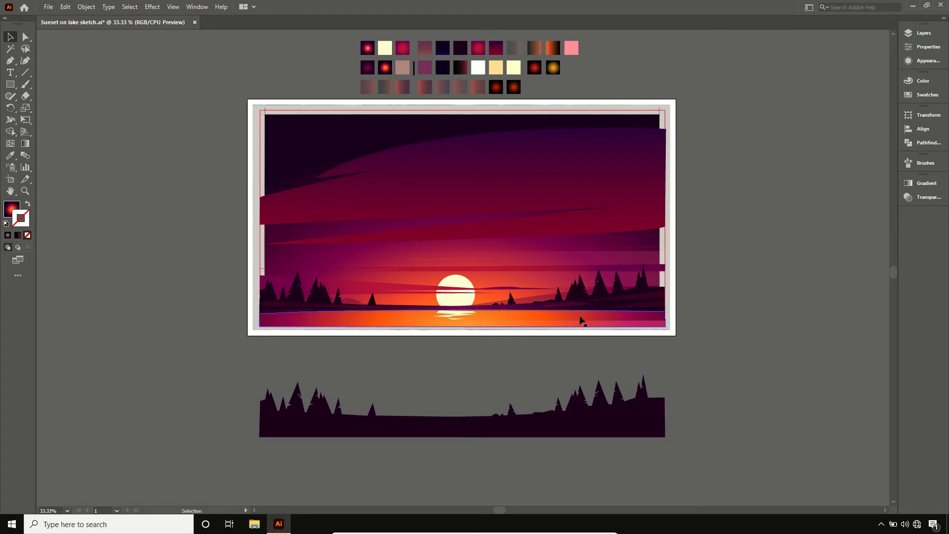
{"action": "left_click_drag", "start_coordinate": [580, 320], "coordinate": [584, 406]}
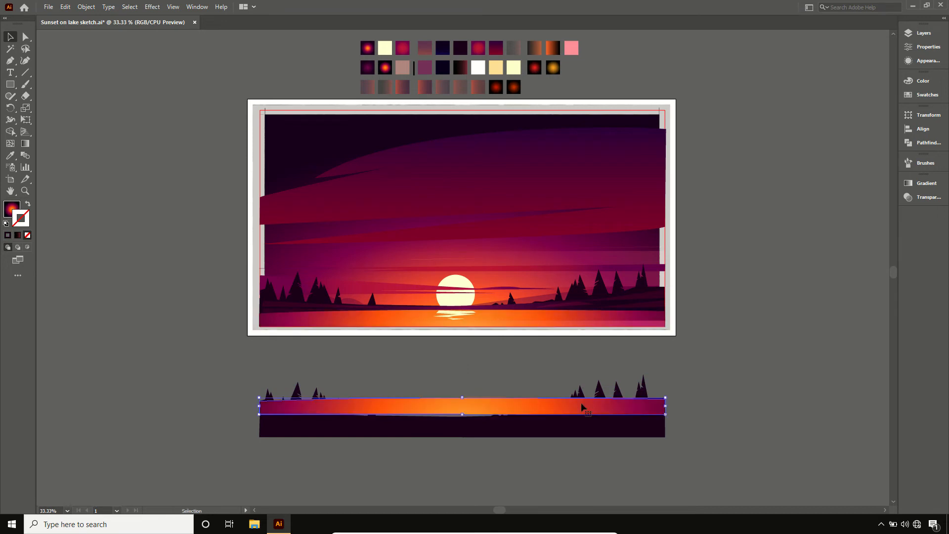
- Reflect the copied dark tree-line silhouette below the artboard across the horizontal axis and deselect it
{"action": "left_click", "coordinate": [588, 424], "text": "shift"}
{"action": "right_click", "coordinate": [587, 424]}
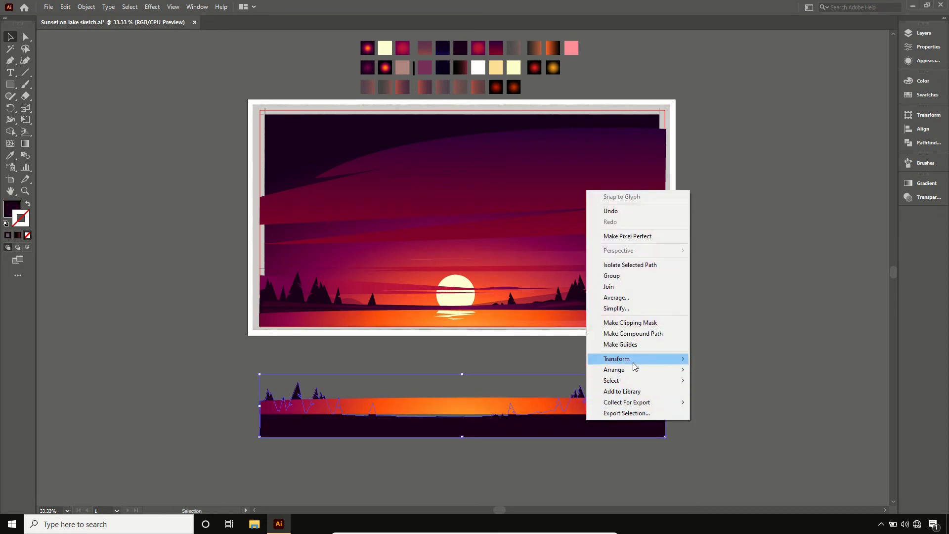
{"action": "mouse_move", "coordinate": [635, 361]}
{"action": "left_click", "coordinate": [721, 395]}
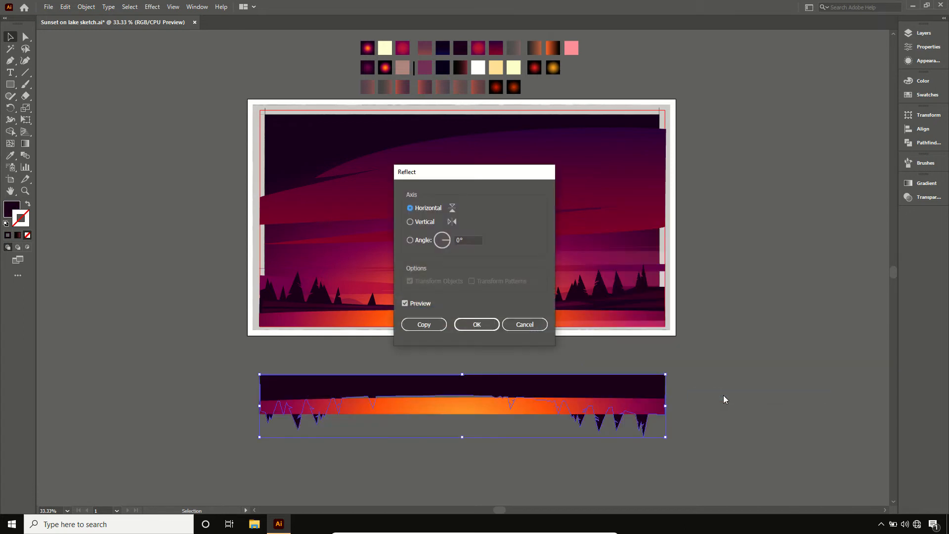
{"action": "left_click", "coordinate": [476, 325]}
{"action": "key", "text": "ctrl+shift+a"}
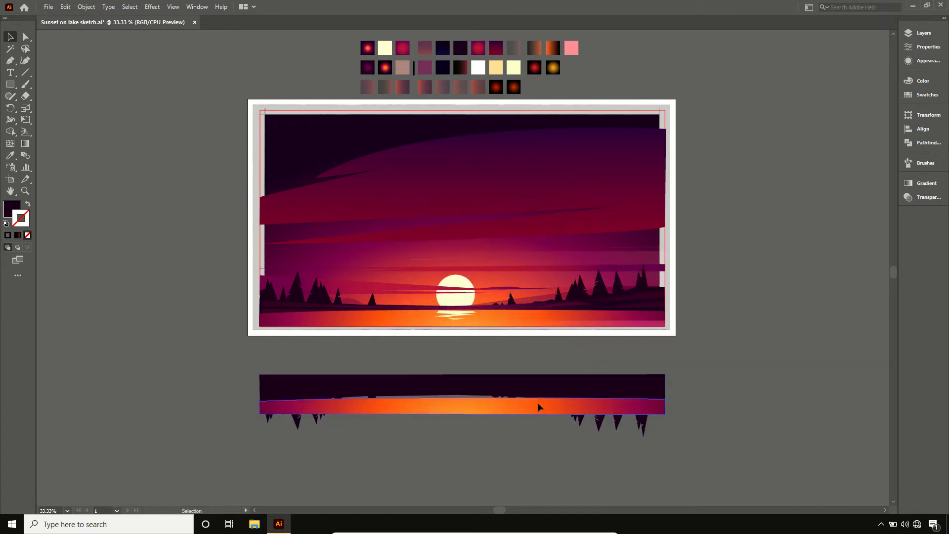
- Move the two lower corner anchor points of the copied water strip straight down until the strip covers the inverted trees
{"action": "left_click", "coordinate": [538, 404]}
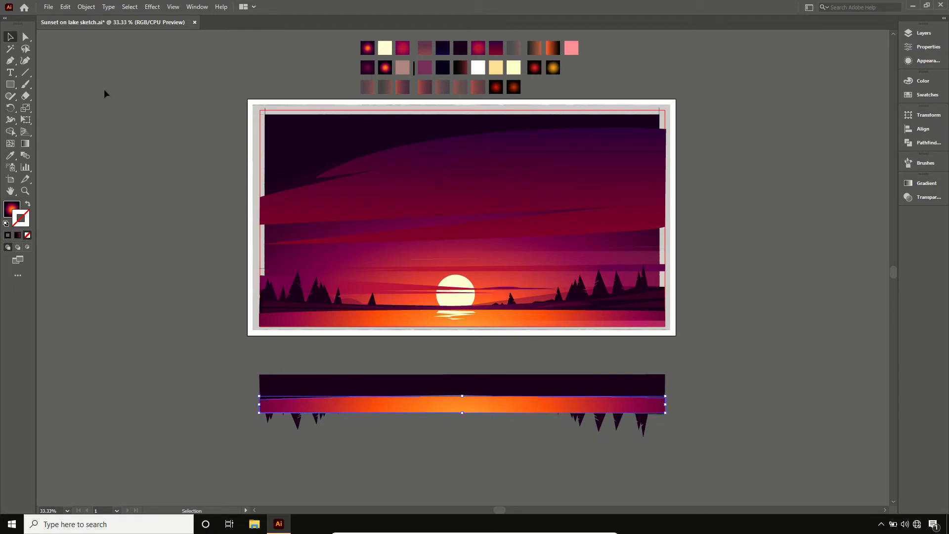
{"action": "left_click", "coordinate": [25, 36]}
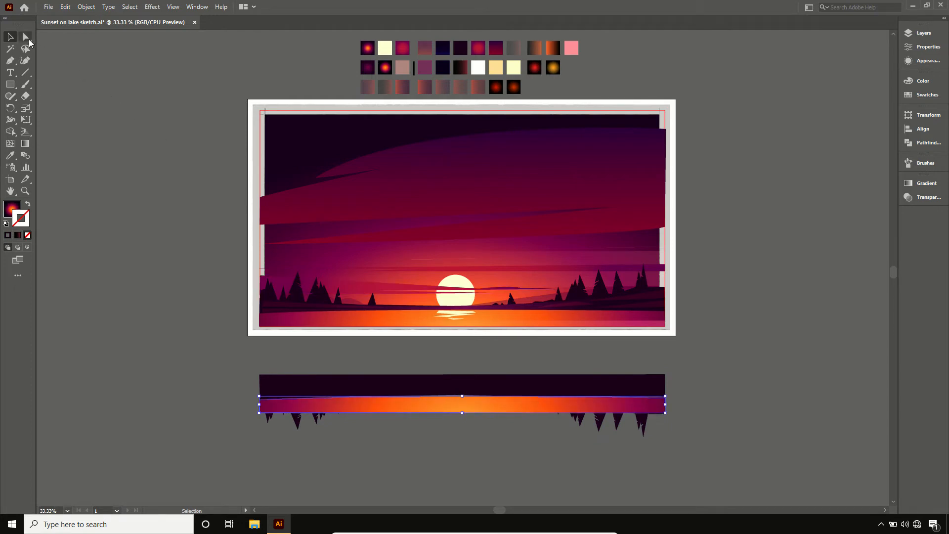
{"action": "left_click", "coordinate": [261, 412]}
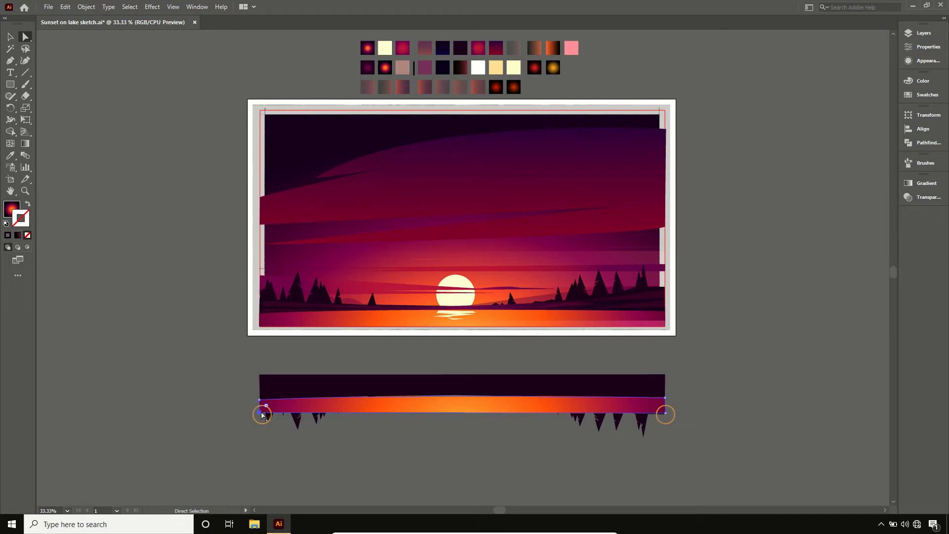
{"action": "left_click", "coordinate": [665, 413], "text": "shift"}
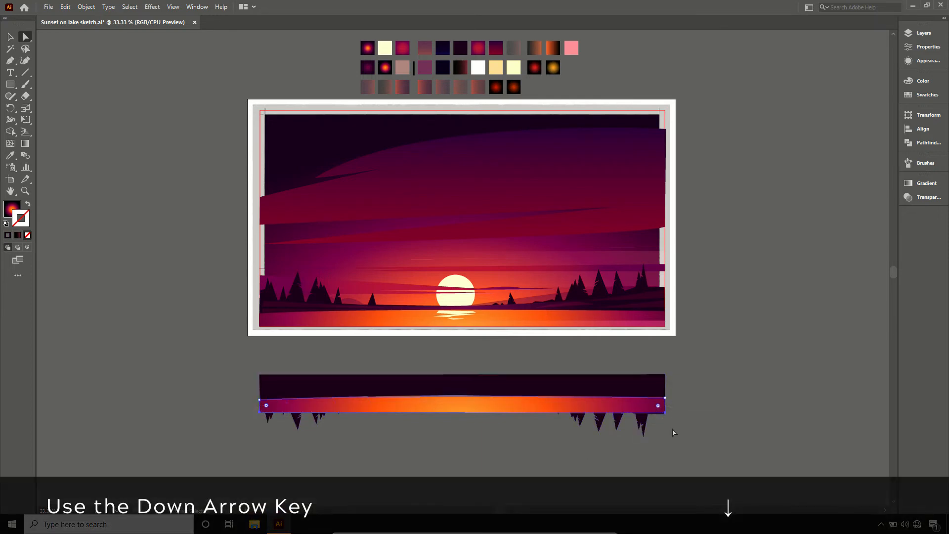
{"action": "key", "text": "Down"}
{"action": "key", "text": "Down"}
{"action": "key", "text": "Down"}
{"action": "key", "text": "Down"}
{"action": "key", "text": "Down"}
{"action": "key", "text": "Down"}
{"action": "key", "text": "Down"}
{"action": "key", "text": "Down"}
{"action": "key", "text": "Down"}
{"action": "key", "text": "Down"}
{"action": "key", "text": "Down"}
{"action": "key", "text": "Down"}
{"action": "key", "text": "Down"}
{"action": "key", "text": "Down"}
{"action": "key", "text": "Down"}
{"action": "key", "text": "Down"}
{"action": "key", "text": "Down"}
{"action": "key", "text": "Down"}
{"action": "key", "text": "Down"}
{"action": "key", "text": "Down"}
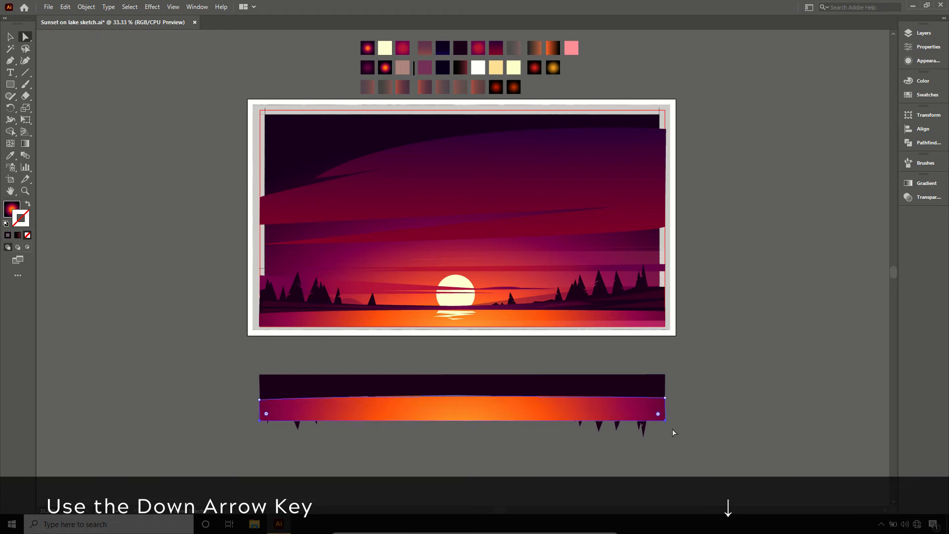
{"action": "key", "text": "Down"}
{"action": "key", "text": "Down"}
{"action": "key", "text": "Down"}
{"action": "key", "text": "Down"}
{"action": "key", "text": "Down"}
{"action": "key", "text": "Down"}
{"action": "key", "text": "Down"}
{"action": "key", "text": "Down"}
{"action": "key", "text": "Down"}
{"action": "key", "text": "Down"}
{"action": "key", "text": "Down"}
{"action": "key", "text": "Down"}
{"action": "key", "text": "Down"}
{"action": "key", "text": "Down"}
{"action": "key", "text": "Down"}
{"action": "key", "text": "Down"}
{"action": "key", "text": "Down"}
{"action": "key", "text": "Down"}
{"action": "key", "text": "Down"}
{"action": "key", "text": "Down"}
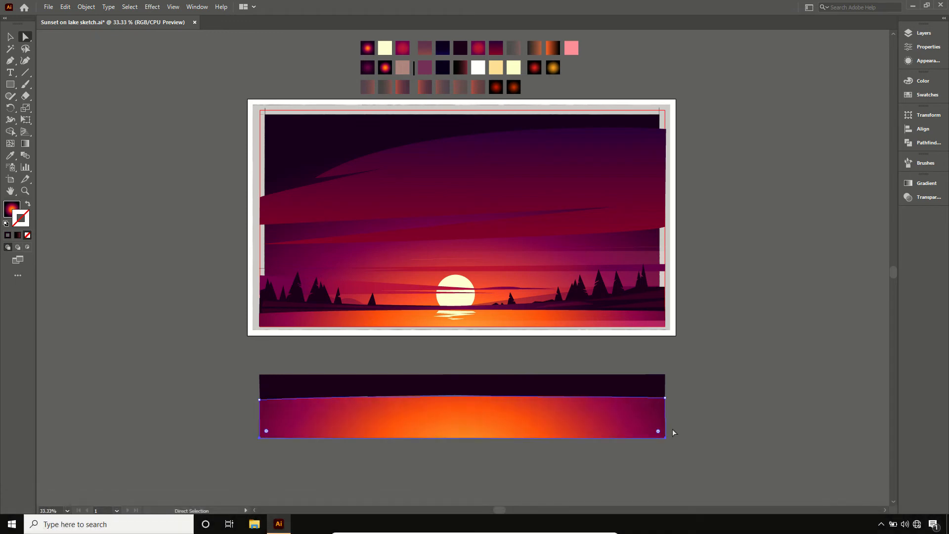
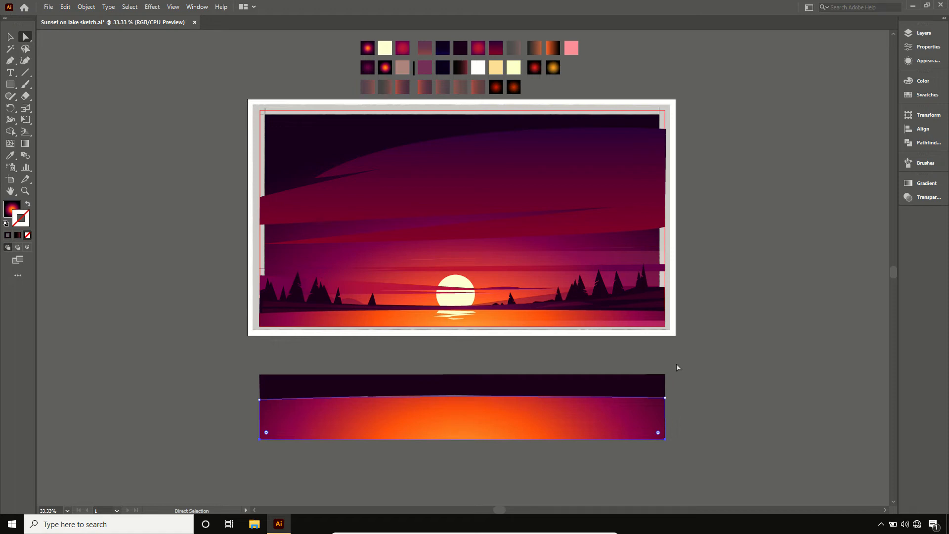
- Intersect the inverted tree-line and water strip copies below the artboard, and recolour the result with the translucent plum swatch
{"action": "left_click_drag", "start_coordinate": [677, 365], "coordinate": [244, 446]}
{"action": "key", "text": "v"}
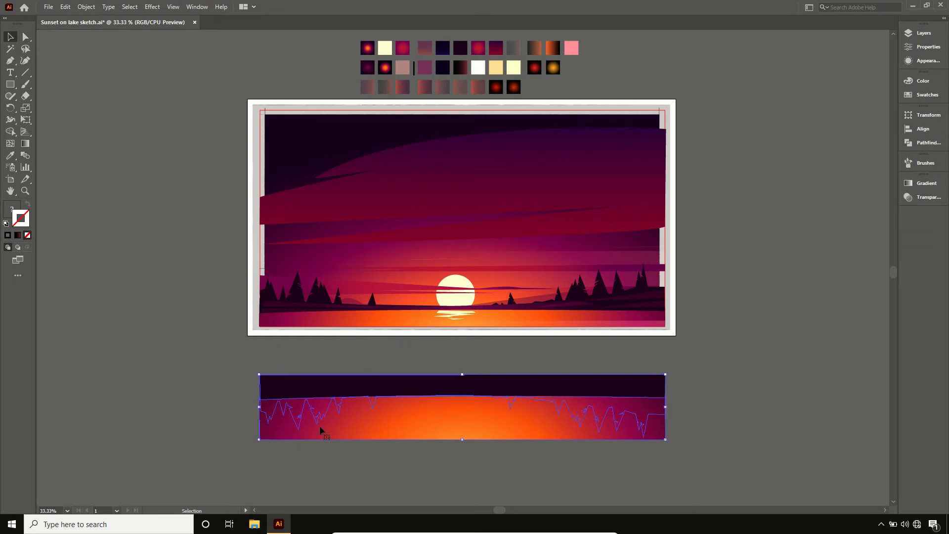
{"action": "left_click", "coordinate": [911, 145]}
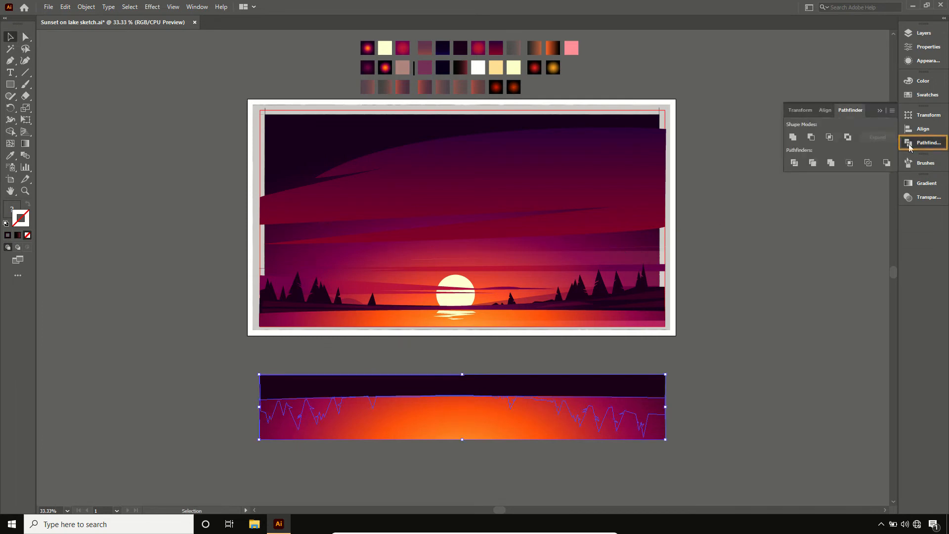
{"action": "left_click", "coordinate": [830, 139]}
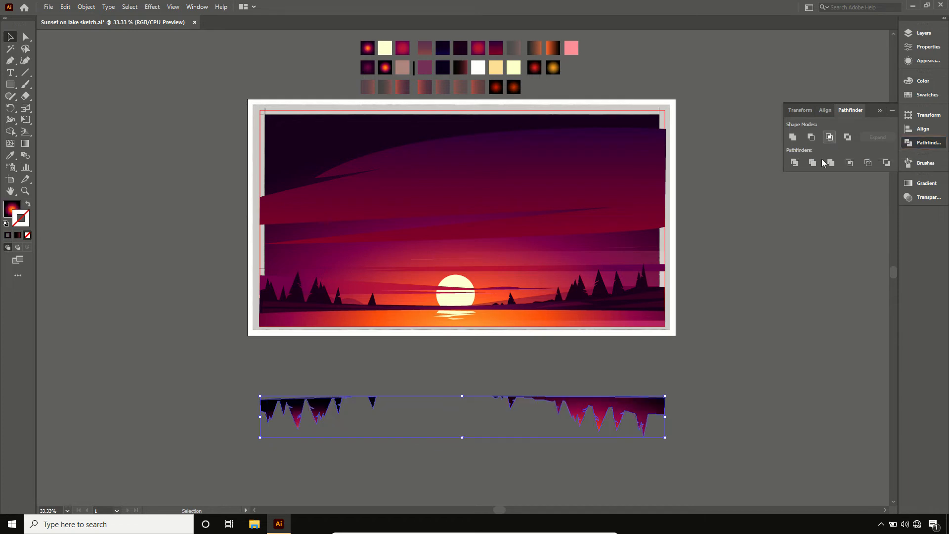
{"action": "left_click", "coordinate": [875, 113]}
{"action": "key", "text": "i"}
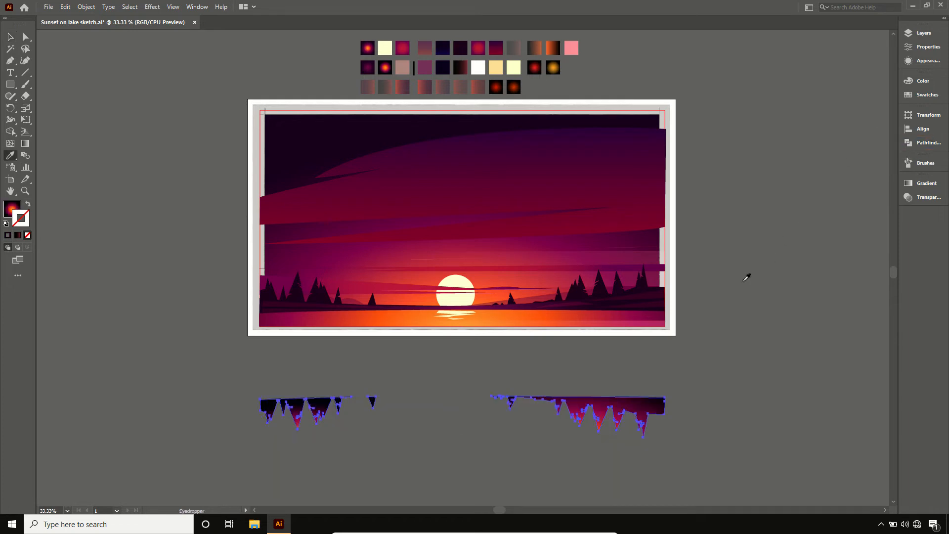
{"action": "left_click", "coordinate": [568, 227]}
- Move the plum tree reflections up onto the lake so their flat edge meets the shoreline, and deselect them
{"action": "key", "text": "v"}
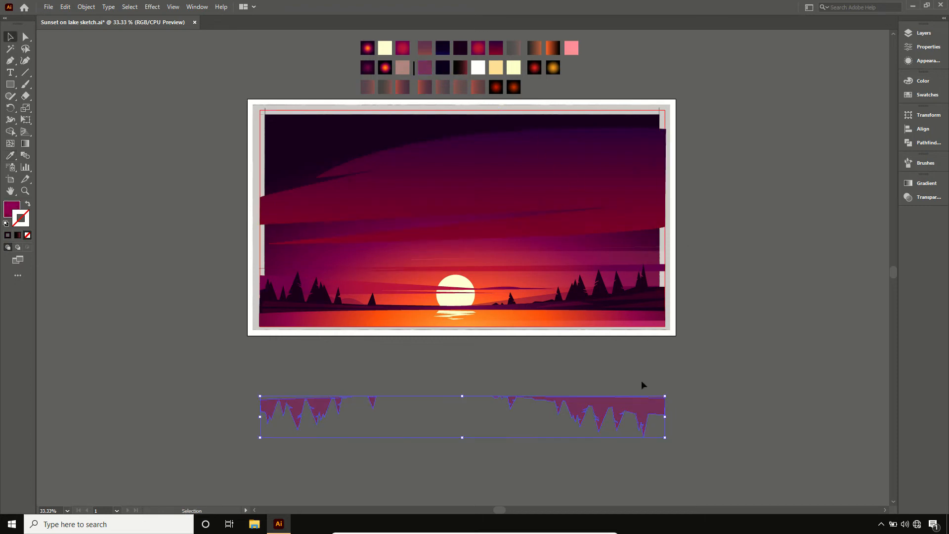
{"action": "left_click_drag", "start_coordinate": [644, 405], "coordinate": [627, 325]}
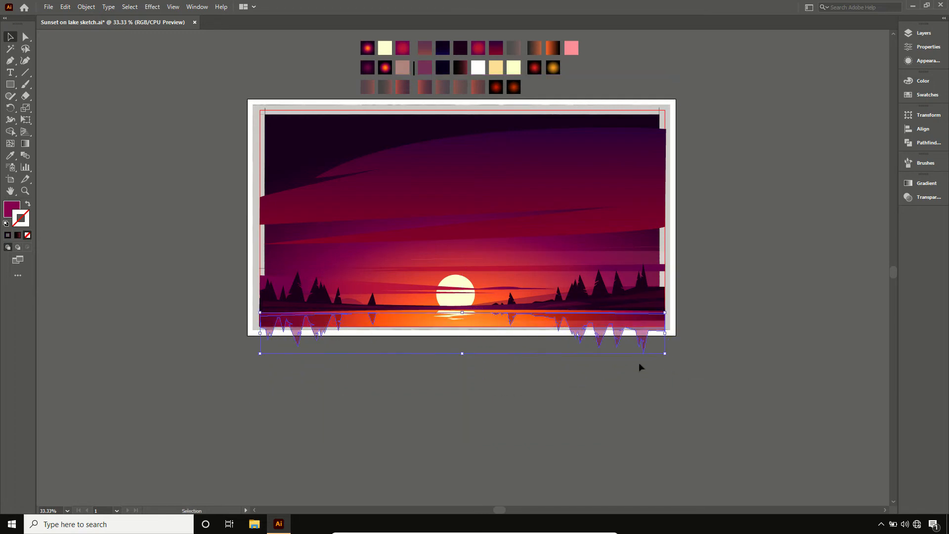
{"action": "key", "text": "Up"}
{"action": "key", "text": "Up"}
{"action": "key", "text": "Up"}
{"action": "key", "text": "Up"}
{"action": "key", "text": "Up"}
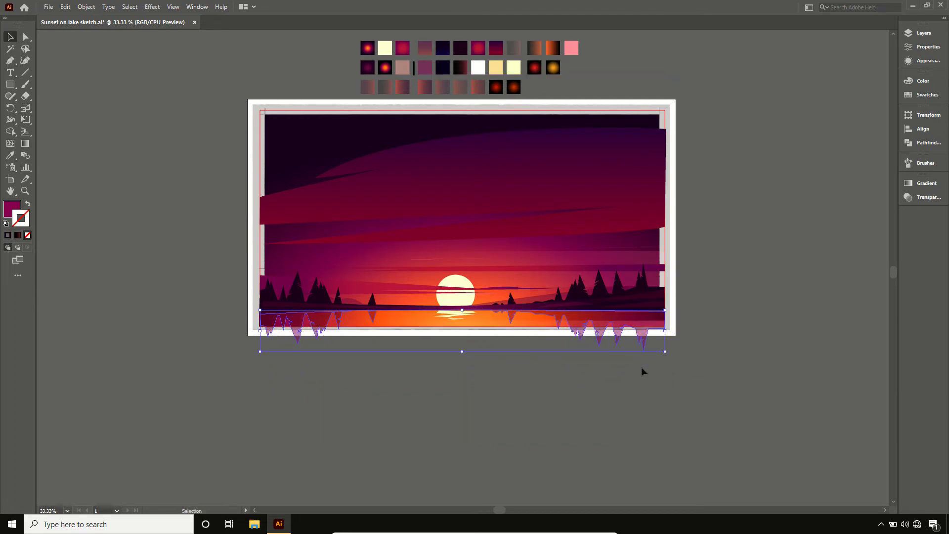
{"action": "left_click", "coordinate": [630, 374]}
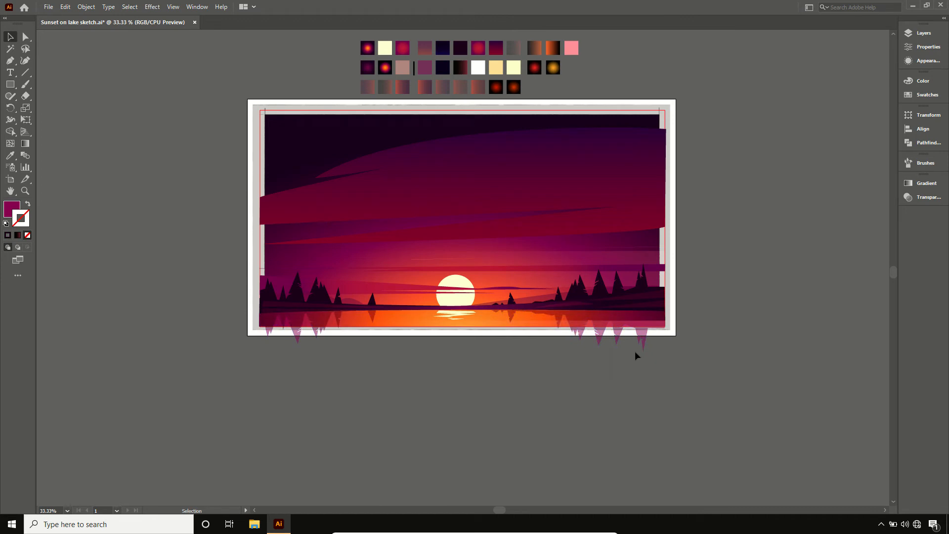
- Hide Layers 2, 3 and 4 to expose the sketch, and make Layer 5 the active layer
{"action": "key", "text": "ctrl+plus"}
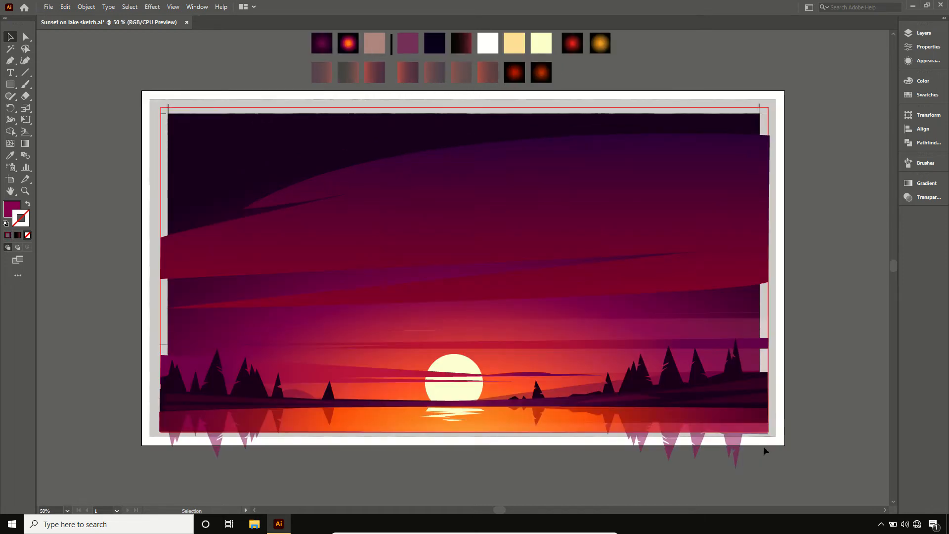
{"action": "left_click", "coordinate": [922, 33]}
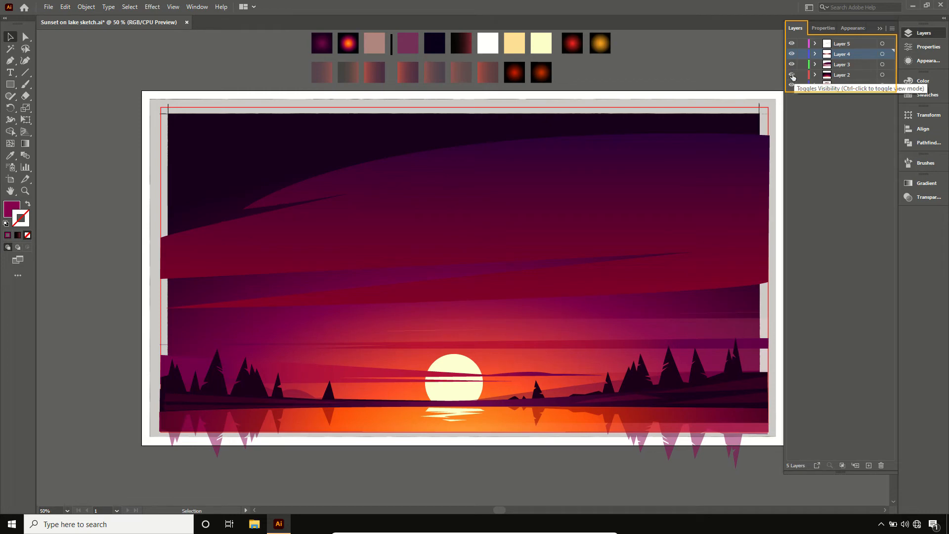
{"action": "left_click_drag", "start_coordinate": [793, 75], "coordinate": [792, 52]}
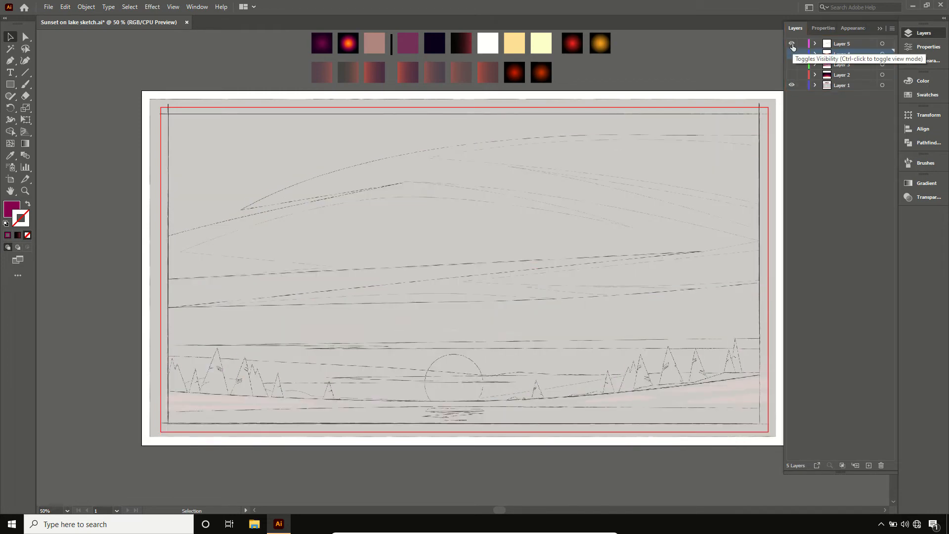
{"action": "left_click", "coordinate": [830, 44]}
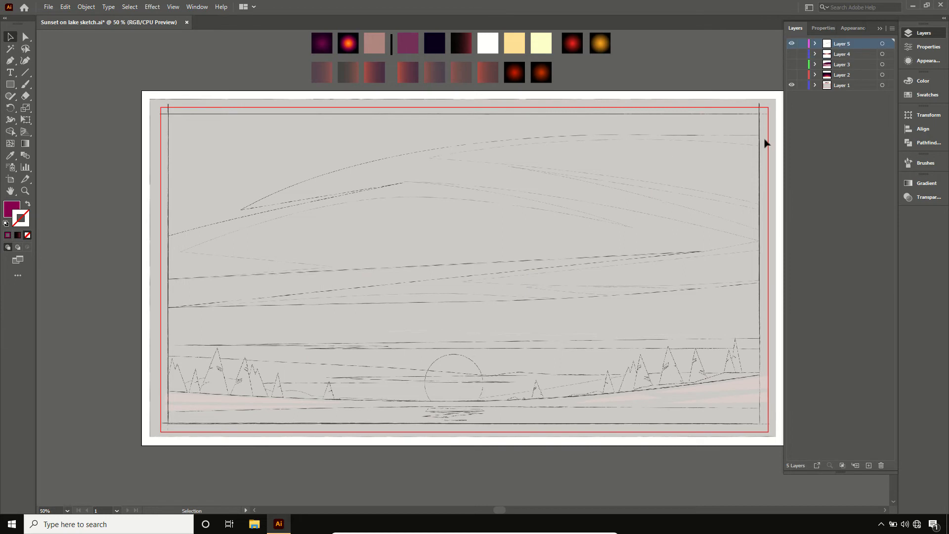
{"action": "left_click", "coordinate": [880, 28]}
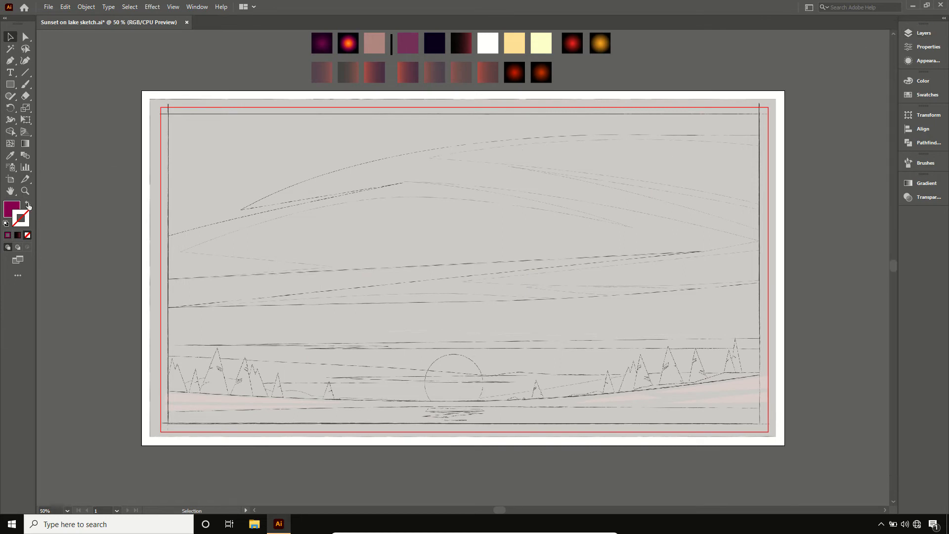
- Swap fill and stroke, and trace the large upper-right cloud highlight with the Pen tool as a closed shape ending on the red frame
{"action": "key", "text": "ctrl+0"}
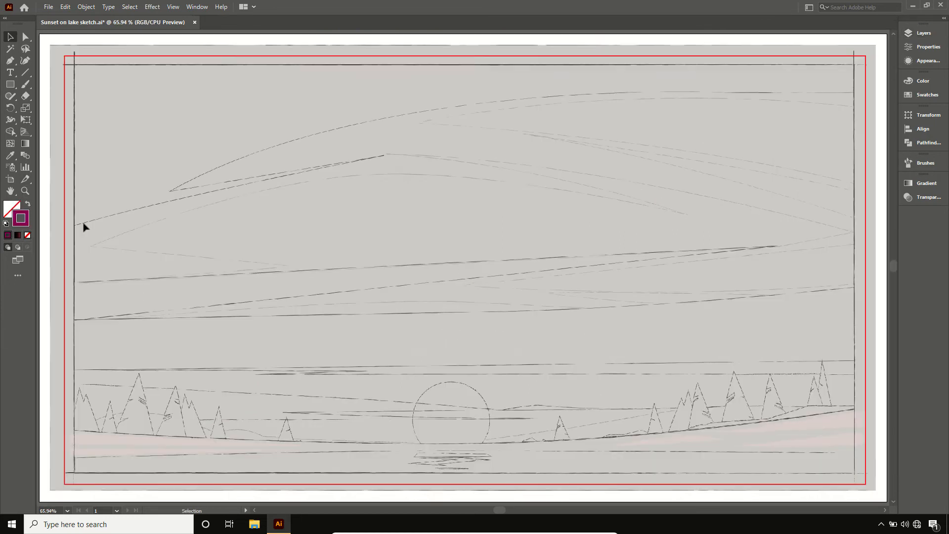
{"action": "left_click", "coordinate": [10, 61]}
{"action": "left_click", "coordinate": [866, 108]}
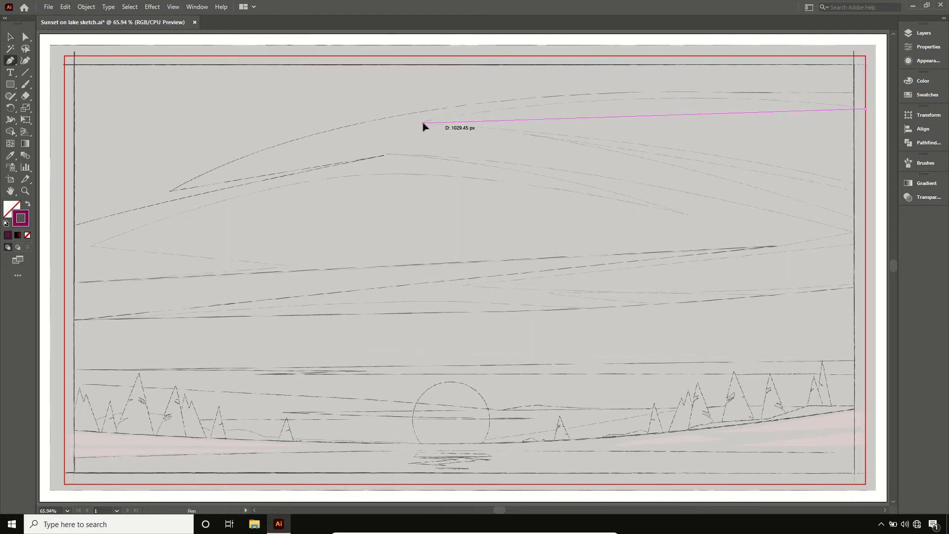
{"action": "left_click_drag", "start_coordinate": [423, 123], "coordinate": [219, 170]}
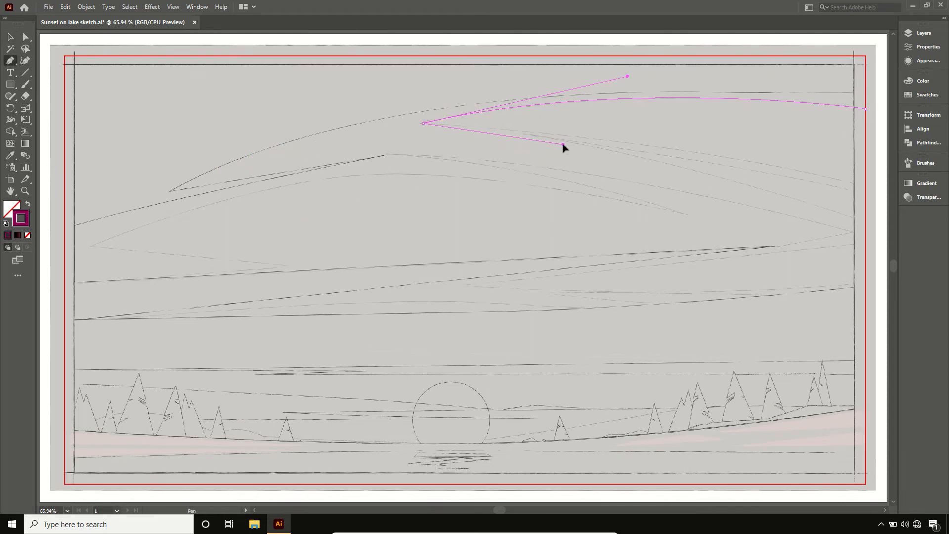
{"action": "left_click_drag", "start_coordinate": [865, 188], "coordinate": [874, 194]}
{"action": "left_click", "coordinate": [865, 187], "text": "alt"}
{"action": "left_click", "coordinate": [866, 108]}
- Trace the narrow wedge just below the upper-right cloud highlight as a closed curved shape ending on the red frame
{"action": "left_click", "coordinate": [865, 197]}
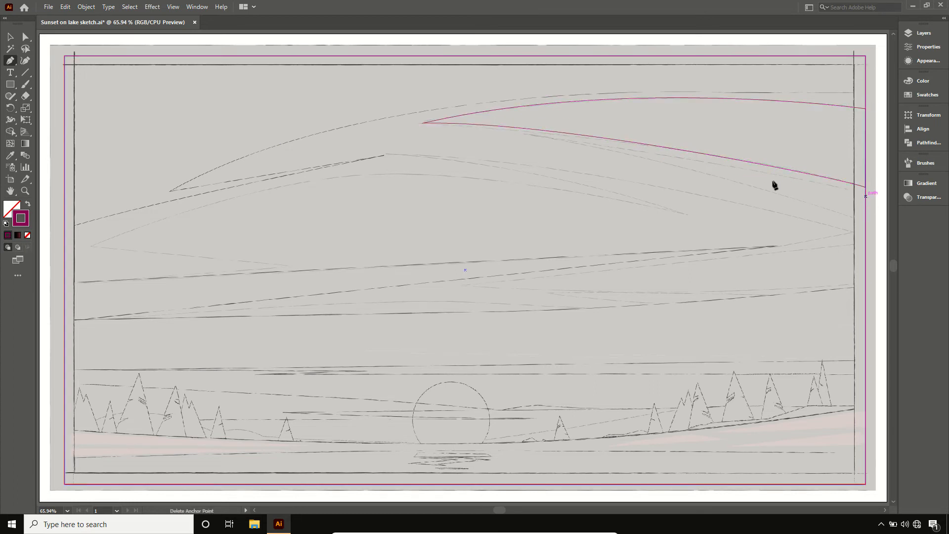
{"action": "left_click_drag", "start_coordinate": [524, 134], "coordinate": [612, 148]}
{"action": "left_click_drag", "start_coordinate": [866, 221], "coordinate": [838, 206]}
{"action": "left_click", "coordinate": [866, 221], "text": "alt"}
{"action": "left_click", "coordinate": [865, 196]}
- Trace the large middle cloud as one closed outline, following its arched upper streak, notched left end and long straight lower edge
{"action": "left_click", "coordinate": [854, 233]}
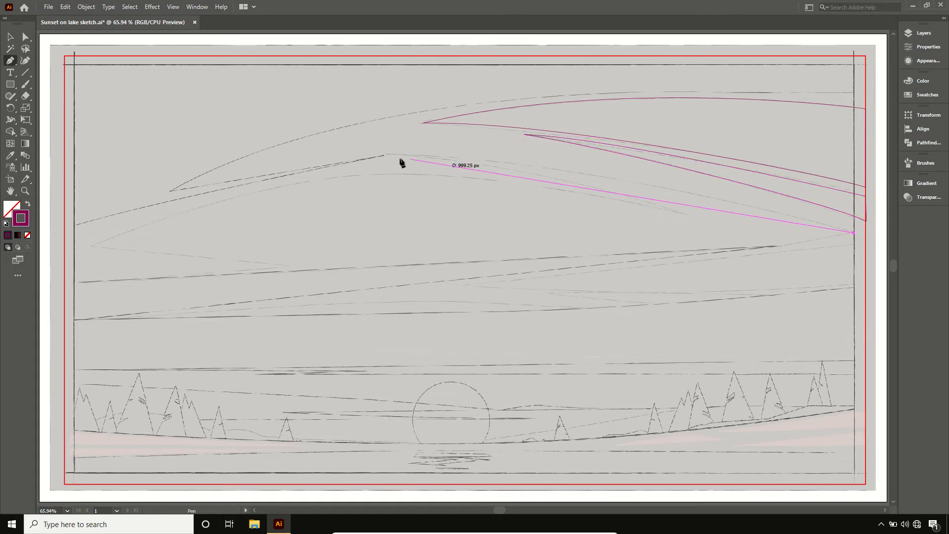
{"action": "left_click_drag", "start_coordinate": [387, 155], "coordinate": [252, 166]}
{"action": "left_click", "coordinate": [387, 155], "text": "alt"}
{"action": "left_click_drag", "start_coordinate": [679, 212], "coordinate": [566, 186]}
{"action": "left_click_drag", "start_coordinate": [90, 247], "coordinate": [69, 269]}
{"action": "left_click_drag", "start_coordinate": [112, 227], "coordinate": [330, 154]}
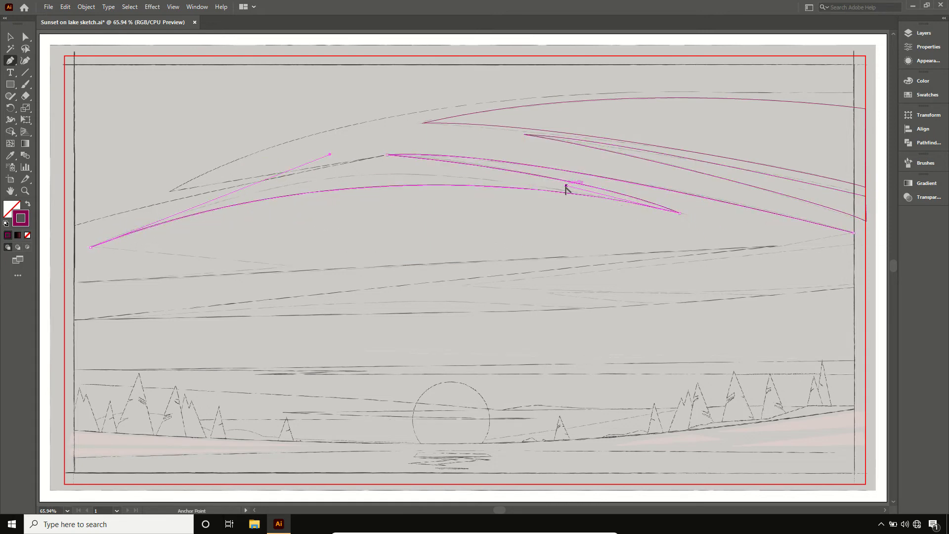
{"action": "left_click_drag", "start_coordinate": [566, 185], "coordinate": [414, 160]}
{"action": "left_click", "coordinate": [282, 265]}
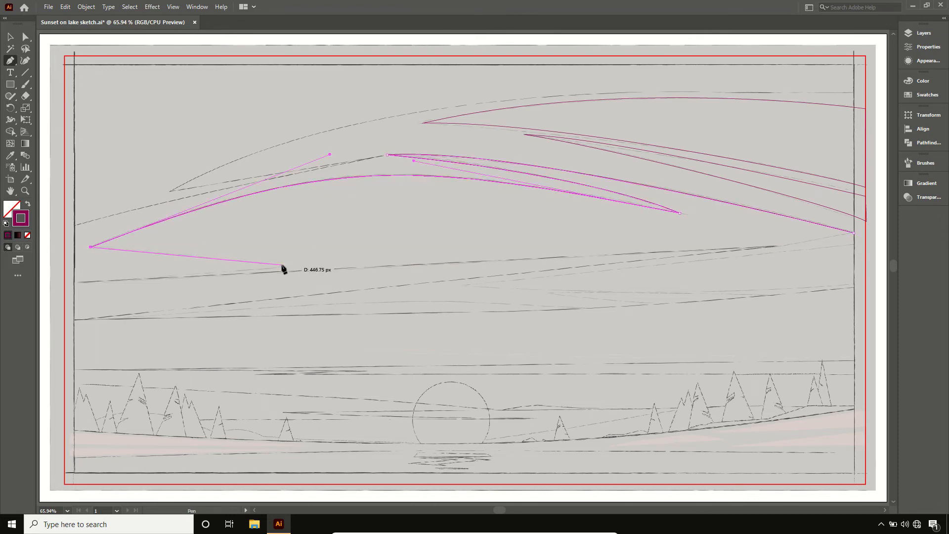
{"action": "left_click_drag", "start_coordinate": [75, 282], "coordinate": [54, 279]}
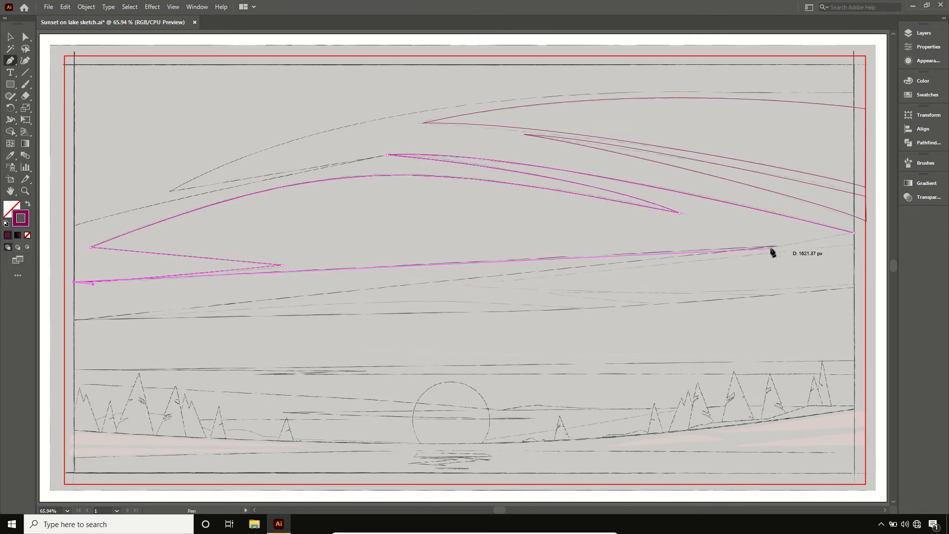
{"action": "left_click_drag", "start_coordinate": [774, 246], "coordinate": [787, 246]}
{"action": "left_click", "coordinate": [854, 233]}
- Trace the lower-right cloud wedge beneath the middle cloud as a closed shape ending on the red frame
{"action": "left_click", "coordinate": [866, 241]}
{"action": "left_click_drag", "start_coordinate": [467, 285], "coordinate": [650, 297]}
{"action": "left_click_drag", "start_coordinate": [866, 285], "coordinate": [891, 284]}
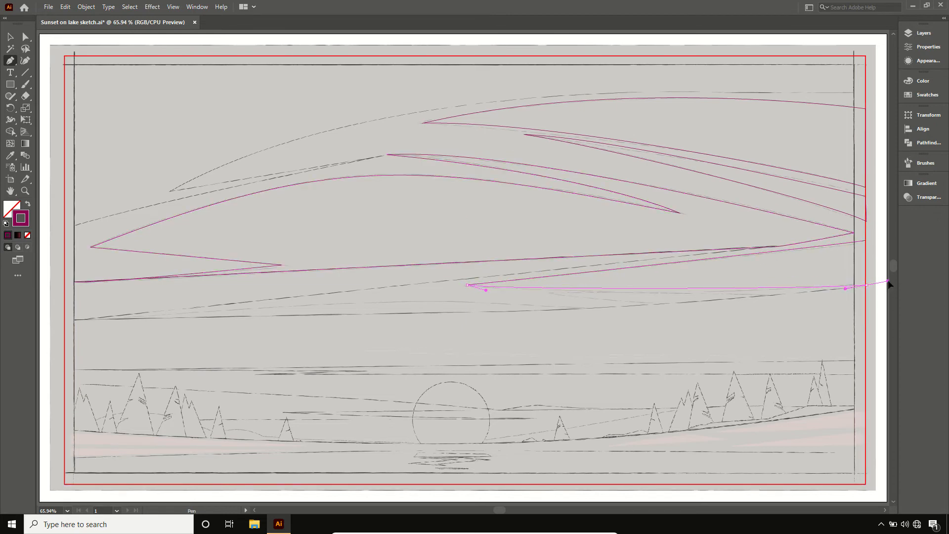
{"action": "left_click", "coordinate": [866, 285]}
{"action": "left_click", "coordinate": [866, 241]}
- Trace the small flat triangular streak beneath the lower-right cloud wedge as a closed shape
{"action": "left_click", "coordinate": [799, 294]}
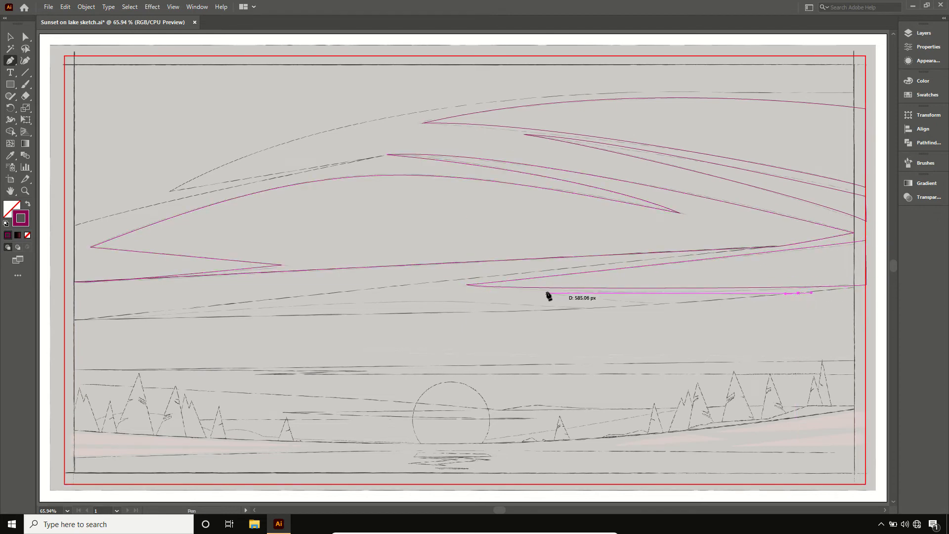
{"action": "left_click_drag", "start_coordinate": [546, 293], "coordinate": [572, 297]}
{"action": "left_click", "coordinate": [650, 304]}
{"action": "left_click", "coordinate": [799, 294]}
- Trace the long thin arched streak along the lower-left cloud edge as a closed shape
{"action": "left_click", "coordinate": [579, 308]}
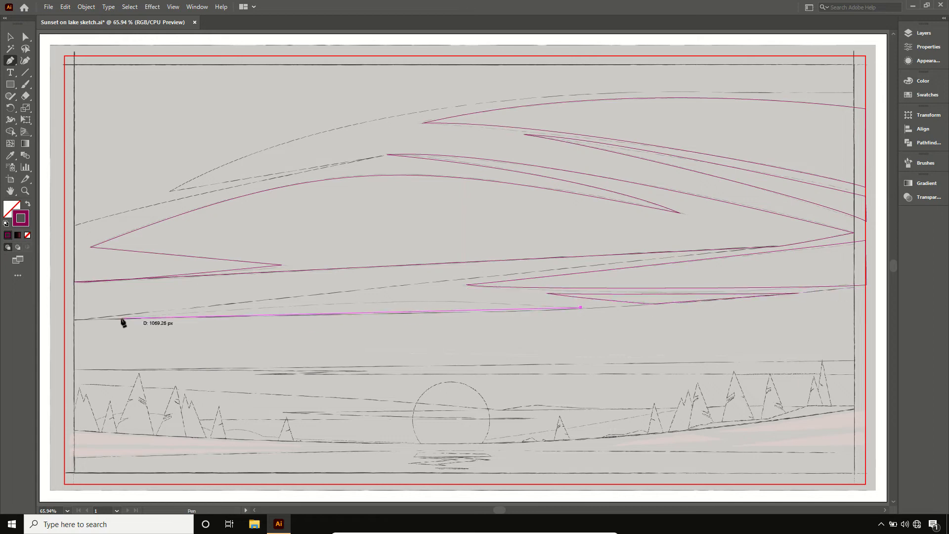
{"action": "left_click_drag", "start_coordinate": [121, 319], "coordinate": [170, 313]}
{"action": "left_click", "coordinate": [579, 309]}
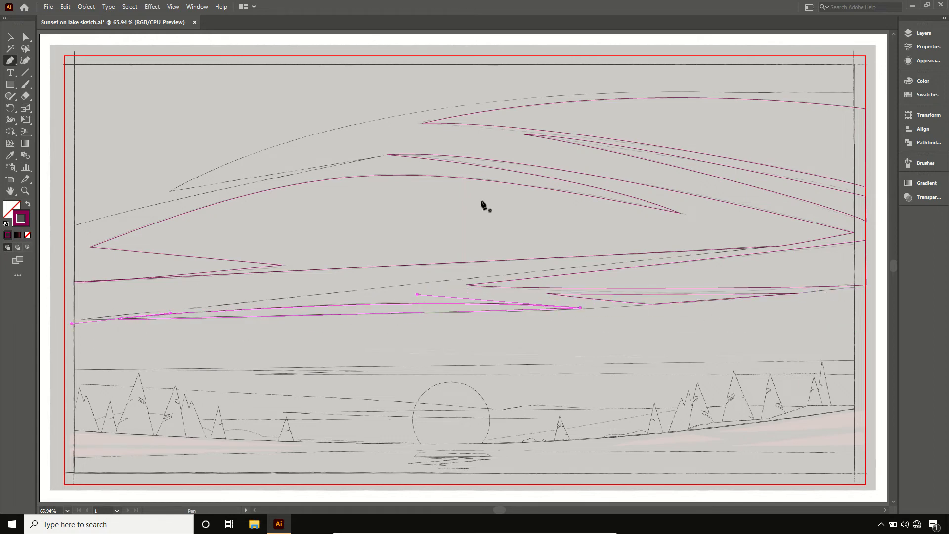
- Draw a closed arched highlight above the middle cloud's peak with a pointed lower edge, and deselect it
{"action": "left_click_drag", "start_coordinate": [556, 162], "coordinate": [752, 253]}
{"action": "left_click", "coordinate": [393, 147]}
{"action": "left_click", "coordinate": [228, 177]}
{"action": "key", "text": "v"}
{"action": "left_click", "coordinate": [721, 327]}
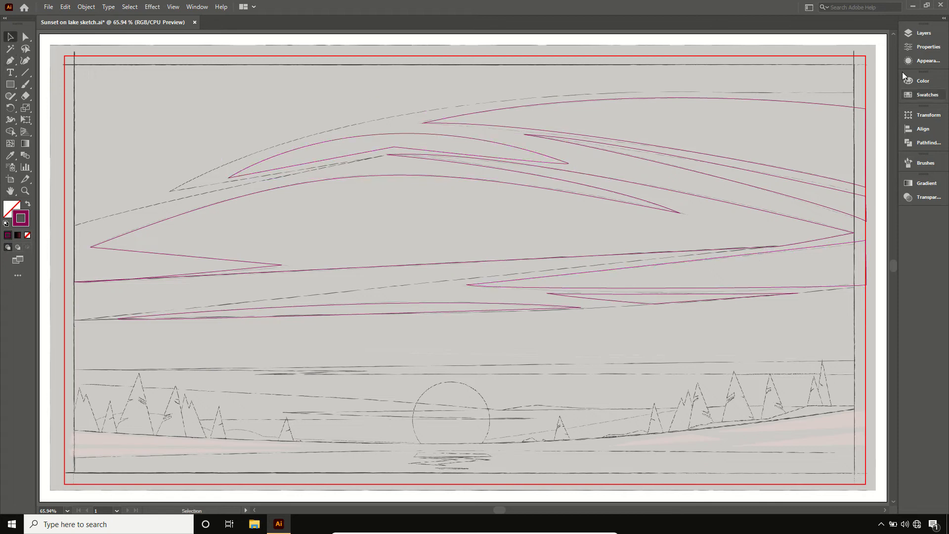
- Show Layers 2, 3 and 4 again so the new outlines sit over the coloured artwork
{"action": "left_click", "coordinate": [922, 32]}
{"action": "left_click_drag", "start_coordinate": [792, 64], "coordinate": [797, 99]}
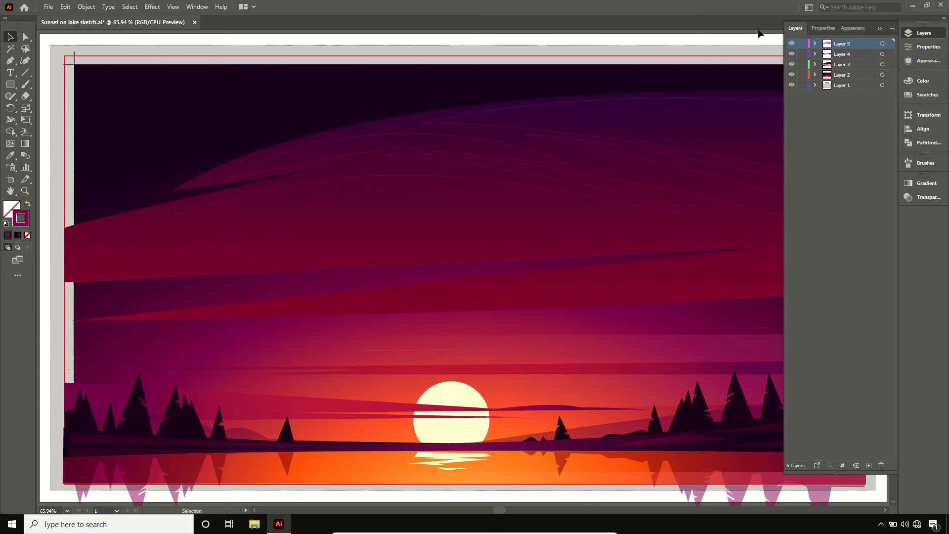
{"action": "key", "text": "ctrl+minus"}
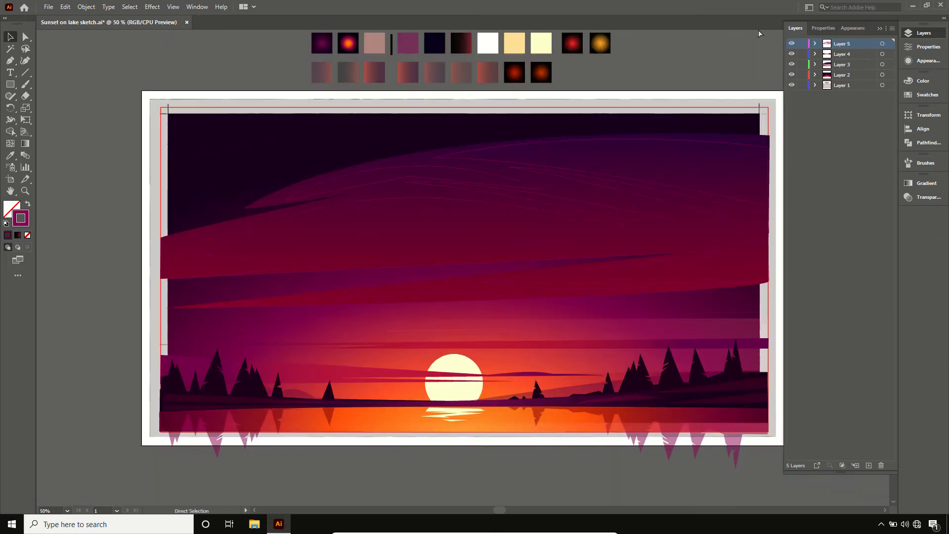
{"action": "left_click", "coordinate": [880, 28]}
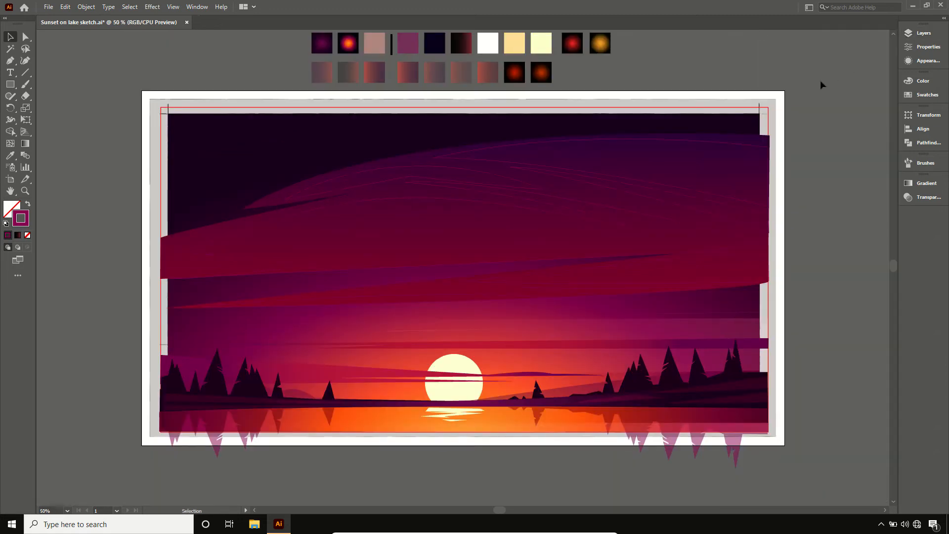
- Fill the large upper-right cloud outline with the first translucent purple-to-red gradient swatch, and shift its gradient horizontally to the left
{"action": "left_click", "coordinate": [758, 148]}
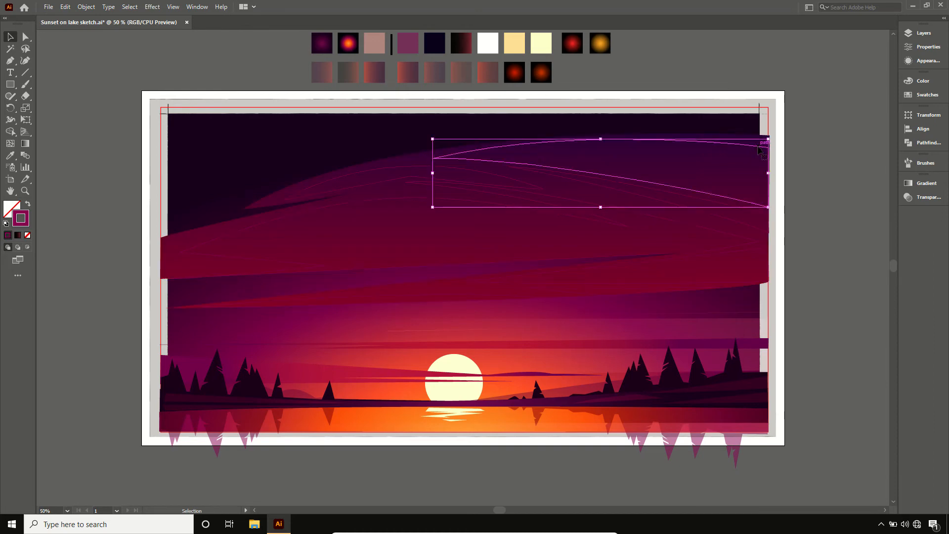
{"action": "key", "text": "i"}
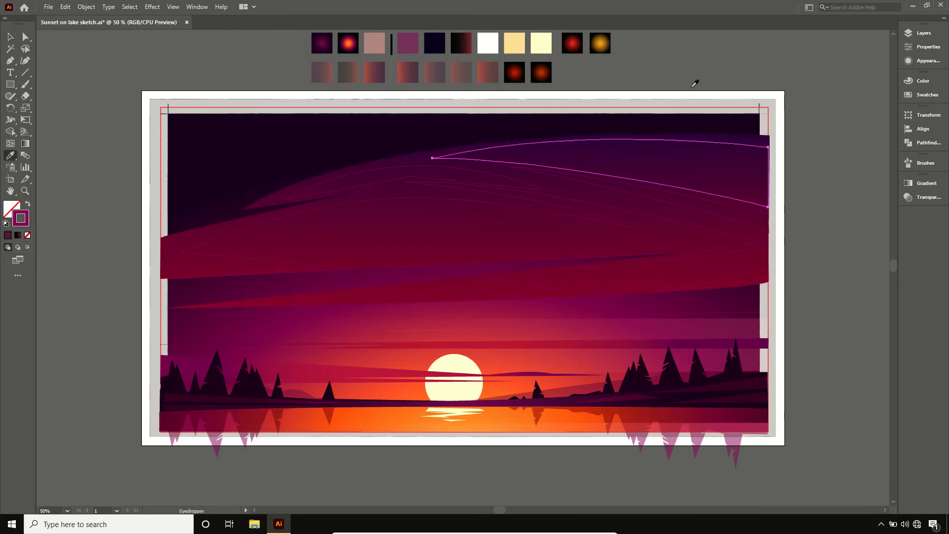
{"action": "left_click", "coordinate": [323, 71]}
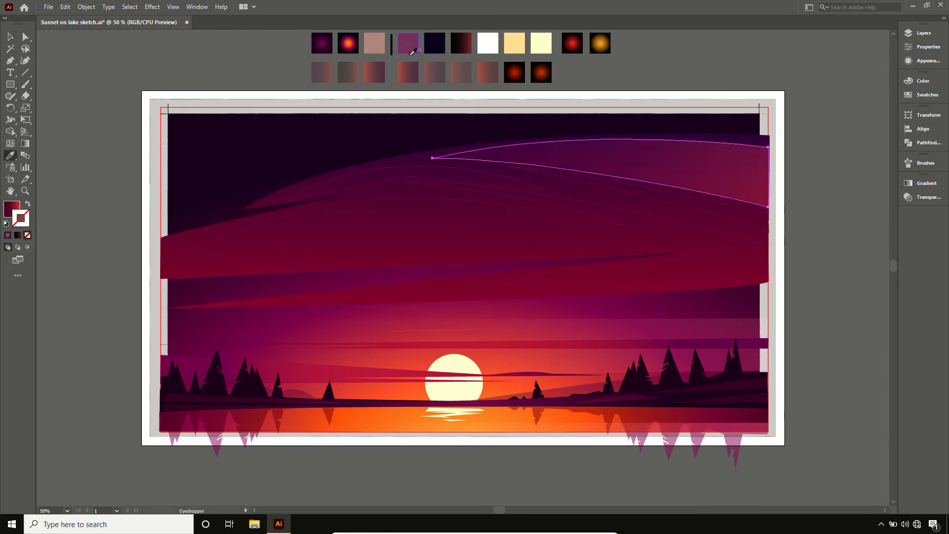
{"action": "key", "text": "g"}
{"action": "left_click", "coordinate": [10, 207]}
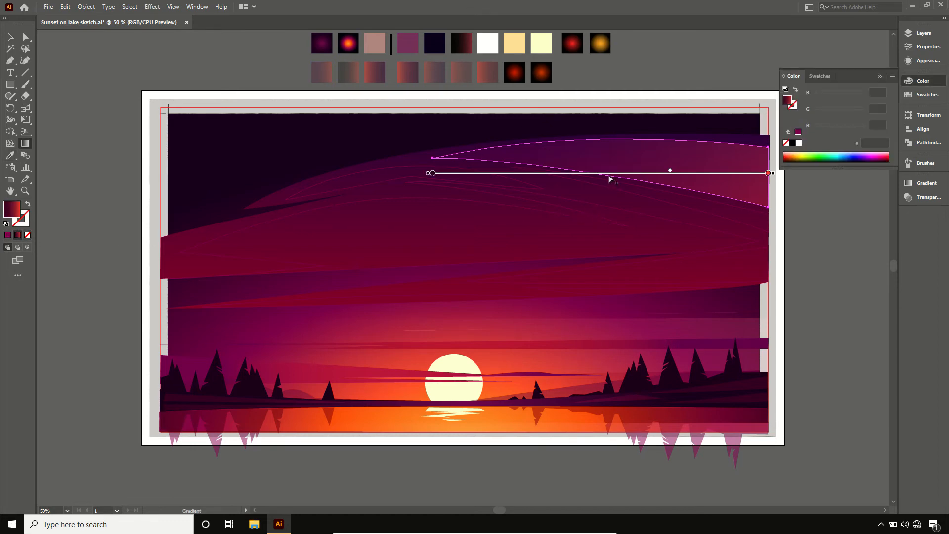
{"action": "left_click_drag", "start_coordinate": [611, 177], "coordinate": [520, 176]}
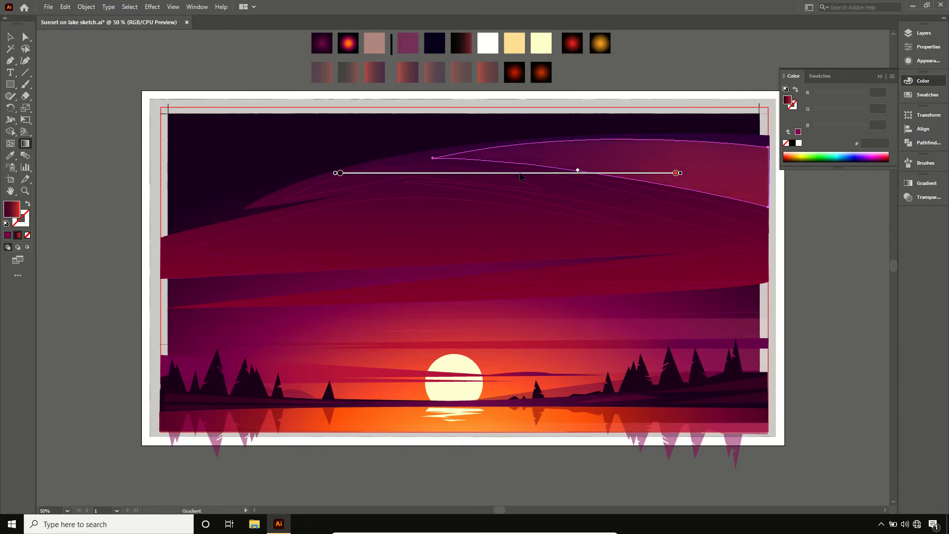
- Fill the narrow tapered streak below the upper-right cloud highlight with the second translucent dark-to-red gradient swatch
{"action": "key", "text": "v"}
{"action": "left_click", "coordinate": [590, 187]}
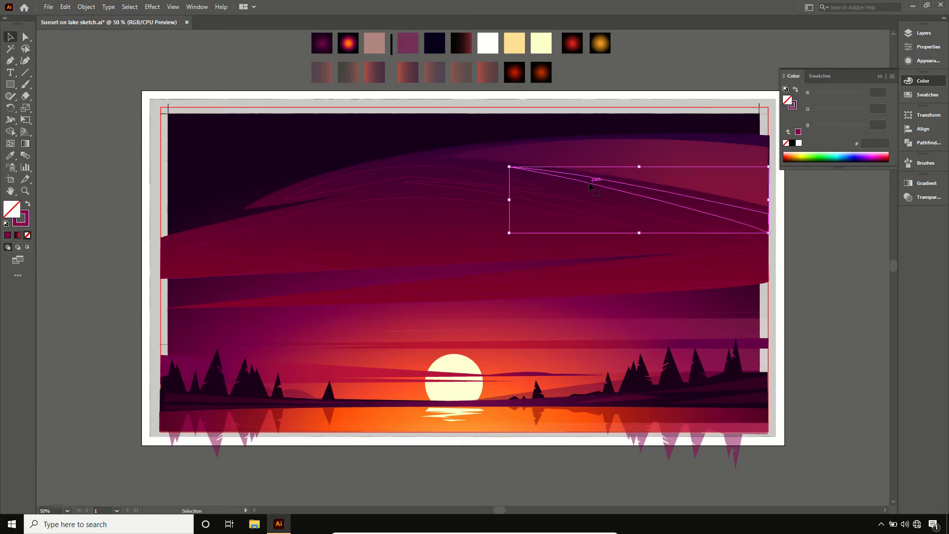
{"action": "key", "text": "i"}
{"action": "left_click", "coordinate": [350, 69]}
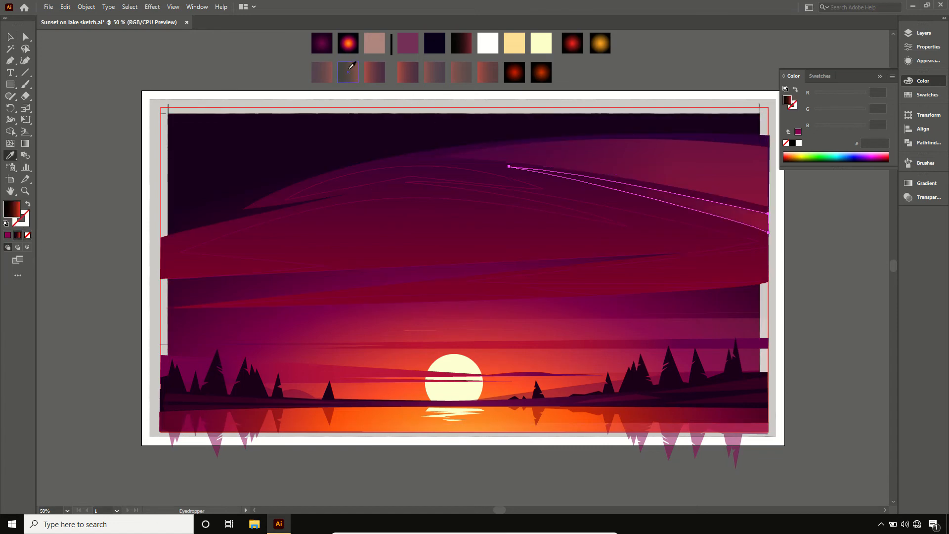
{"action": "key", "text": "g"}
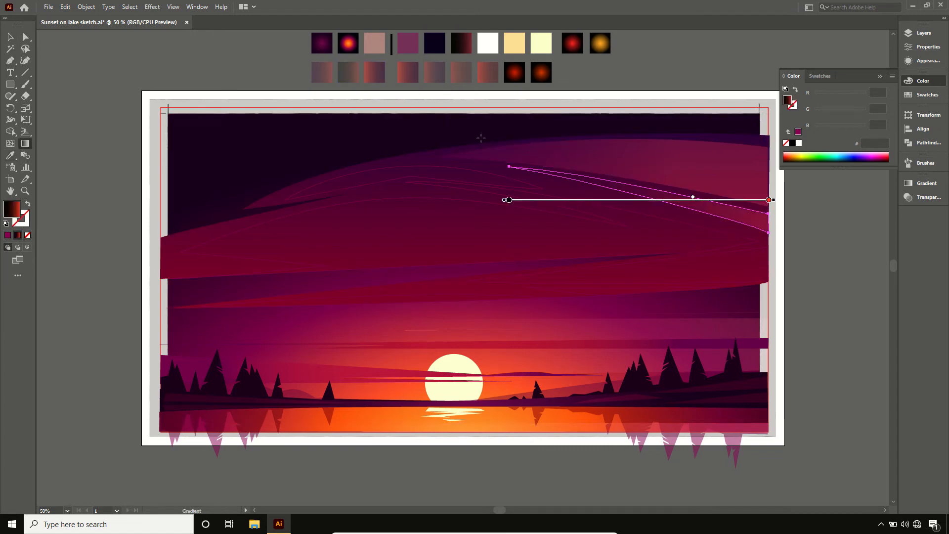
- Fill the arched highlight above the middle cloud's peak with the translucent red-to-purple gradient swatch and shift its gradient left
{"action": "key", "text": "v"}
{"action": "left_click", "coordinate": [410, 167]}
{"action": "key", "text": "i"}
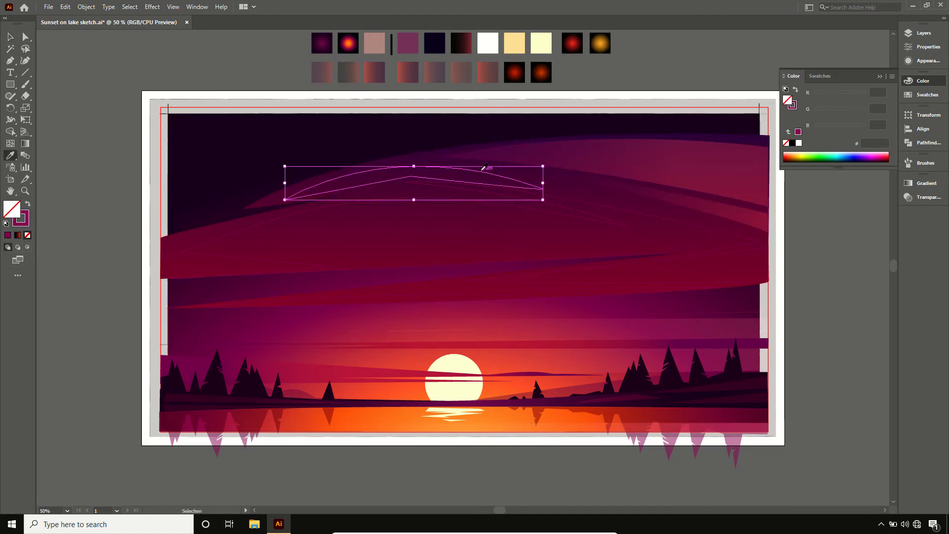
{"action": "left_click", "coordinate": [407, 93]}
{"action": "key", "text": "g"}
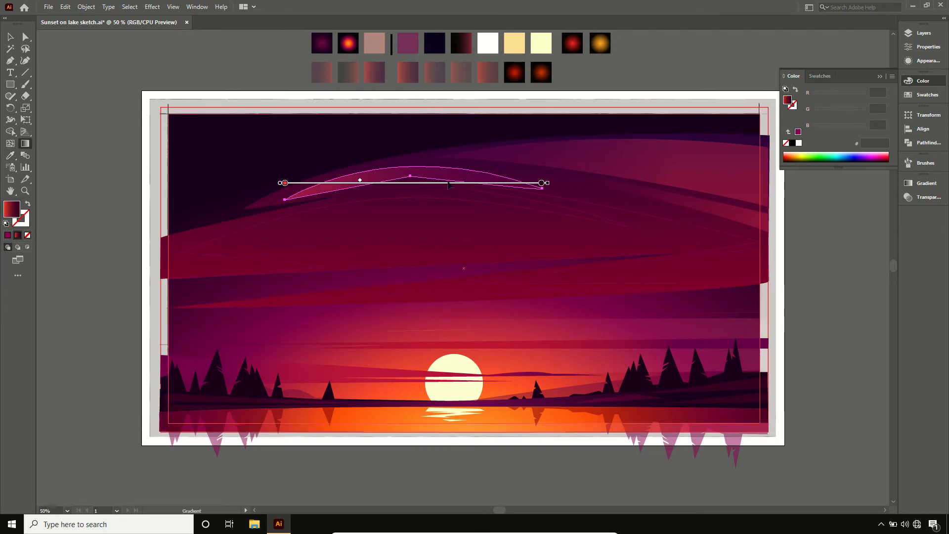
{"action": "left_click_drag", "start_coordinate": [407, 184], "coordinate": [386, 184]}
- Reverse the arched highlight's gradient so red falls on its right side, and shift the gradient further left
{"action": "left_click", "coordinate": [925, 183]}
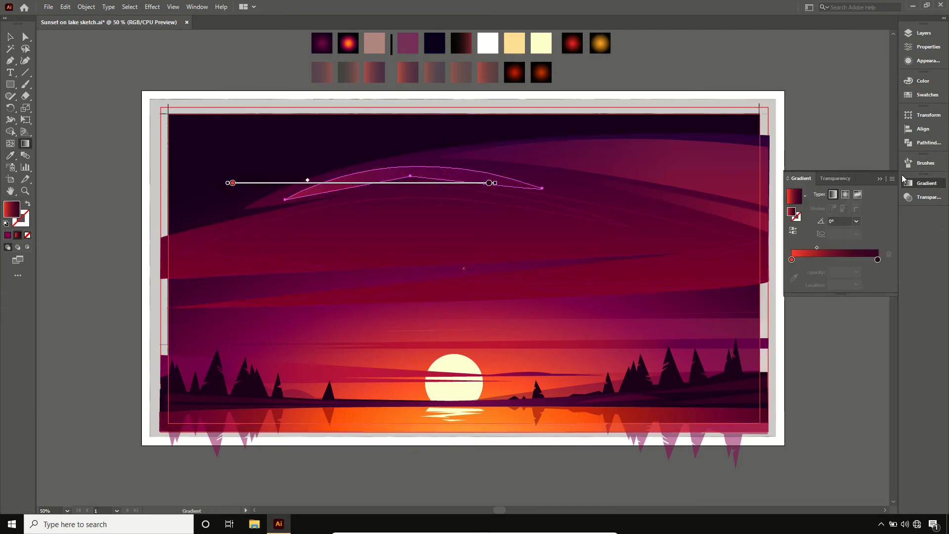
{"action": "left_click", "coordinate": [791, 232]}
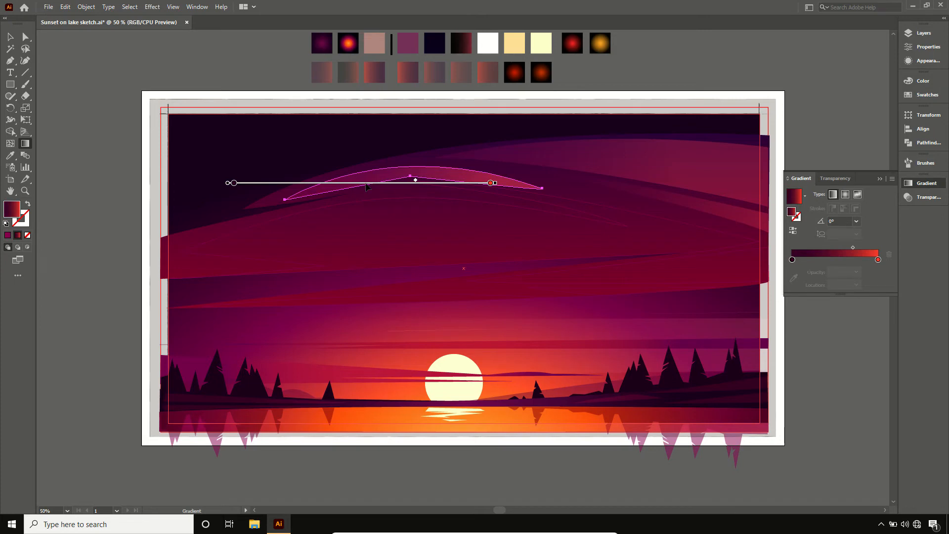
{"action": "left_click_drag", "start_coordinate": [367, 187], "coordinate": [342, 186]}
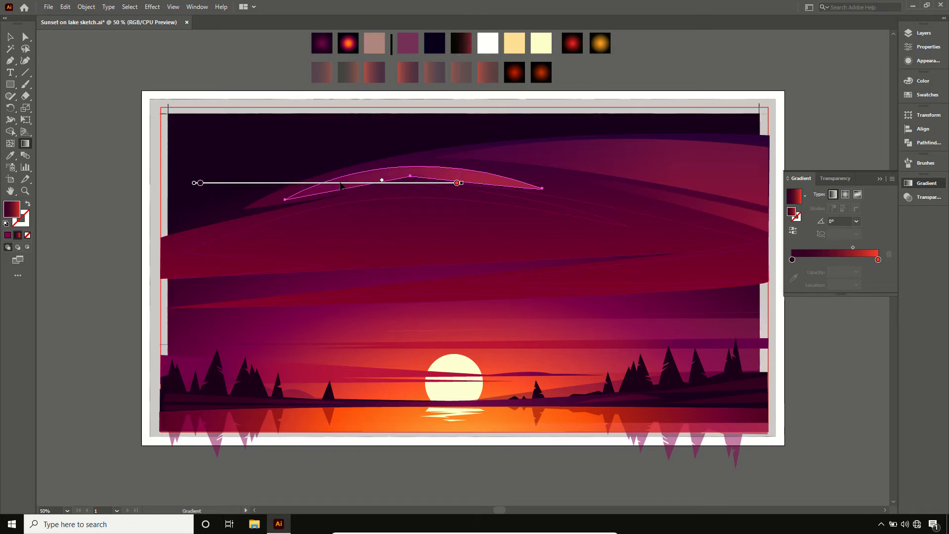
{"action": "left_click", "coordinate": [880, 180]}
{"action": "key", "text": "v"}
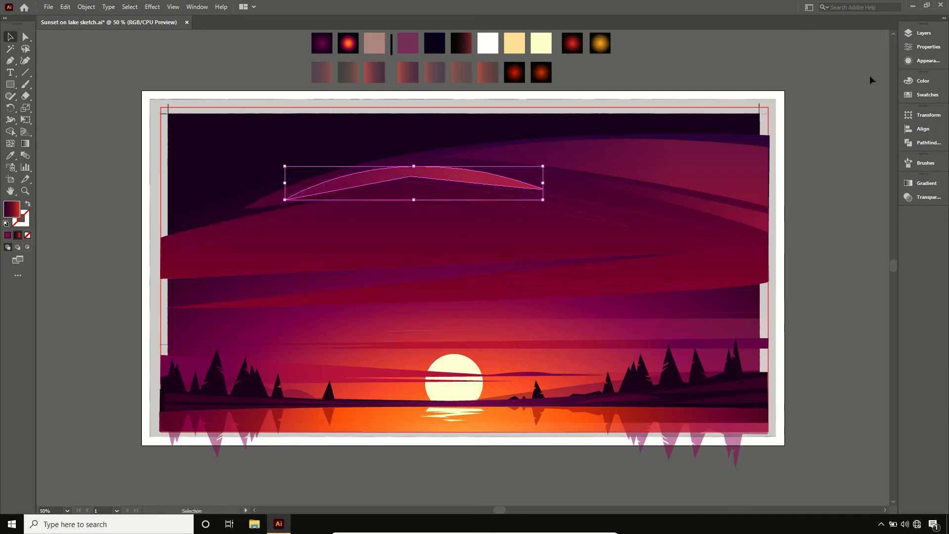
- Lock Layers 2, 3 and 4 to leave only the highlight outlines on Layer 5 selectable above the sketch
{"action": "left_click", "coordinate": [924, 34]}
{"action": "left_click_drag", "start_coordinate": [801, 55], "coordinate": [803, 76]}
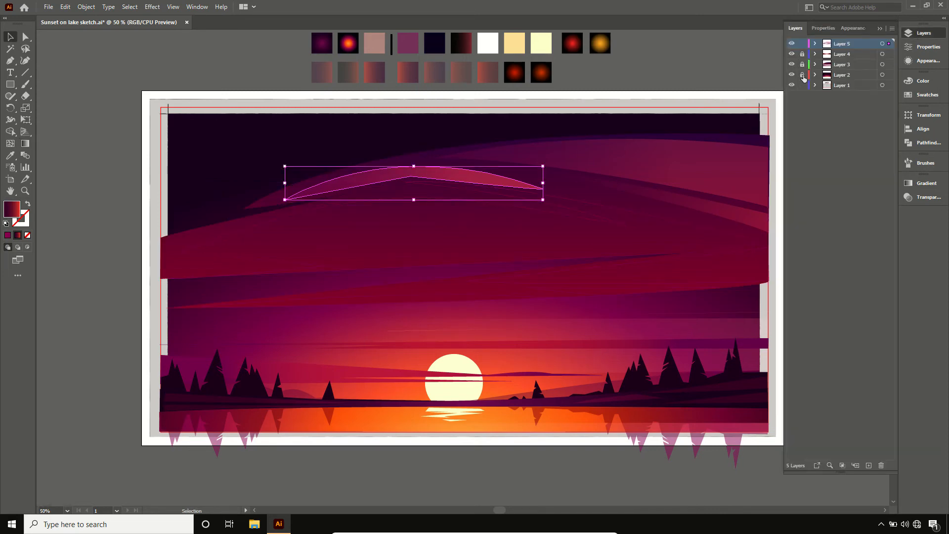
{"action": "left_click", "coordinate": [772, 70]}
- Fill the large middle cloud outline with the fourth translucent red-to-purple gradient swatch and set its gradient angle to 90°
{"action": "left_click", "coordinate": [644, 213]}
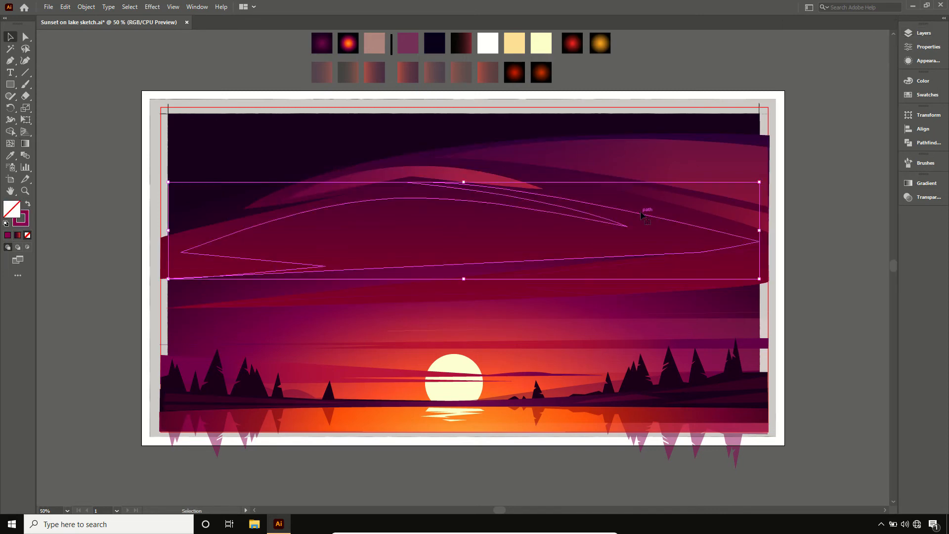
{"action": "key", "text": "g"}
{"action": "left_click", "coordinate": [414, 69]}
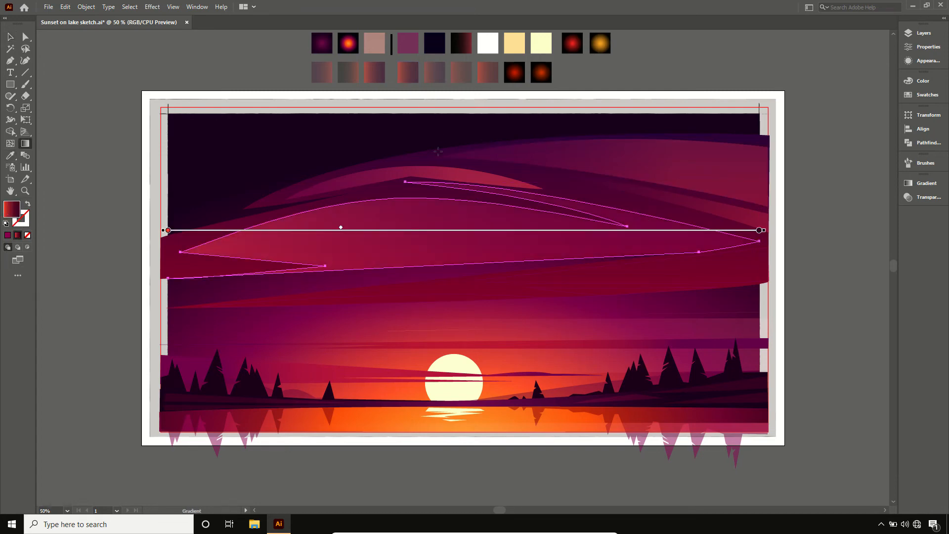
{"action": "left_click", "coordinate": [921, 180]}
{"action": "left_click_drag", "start_coordinate": [838, 222], "coordinate": [817, 219]}
{"action": "type", "text": "90"}
{"action": "key", "text": "Return"}
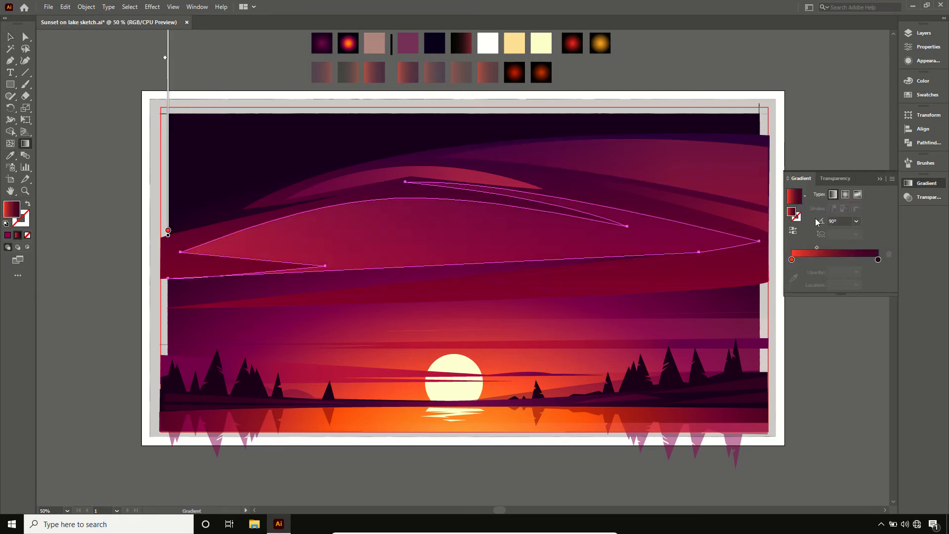
- Tilt the middle cloud's gradient diagonally, with its dark end toward the upper left and red toward the lower right
{"action": "left_click", "coordinate": [881, 179]}
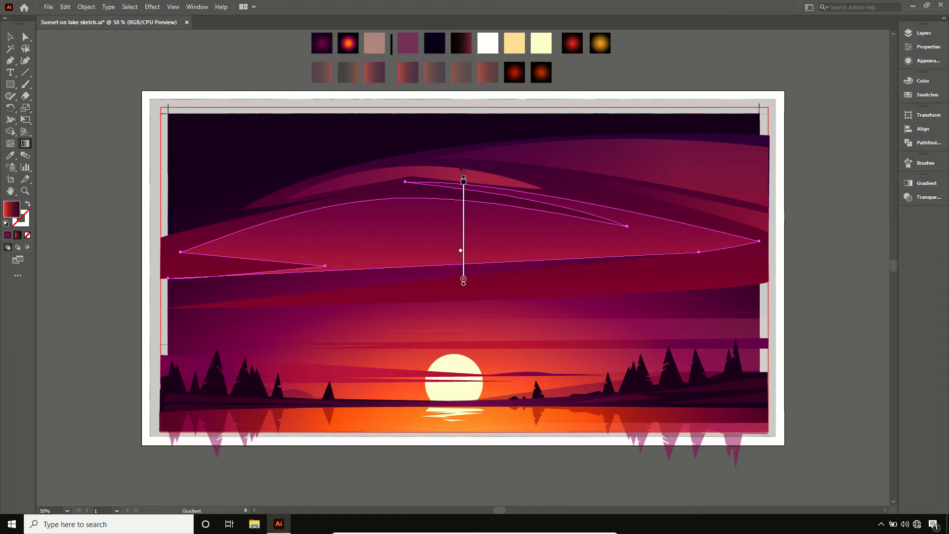
{"action": "mouse_move", "coordinate": [461, 170]}
{"action": "left_mouse_down"}
{"action": "mouse_move", "coordinate": [417, 182]}
{"action": "mouse_move", "coordinate": [432, 187]}
{"action": "mouse_move", "coordinate": [423, 161]}
{"action": "left_mouse_up"}
{"action": "key", "text": "v"}
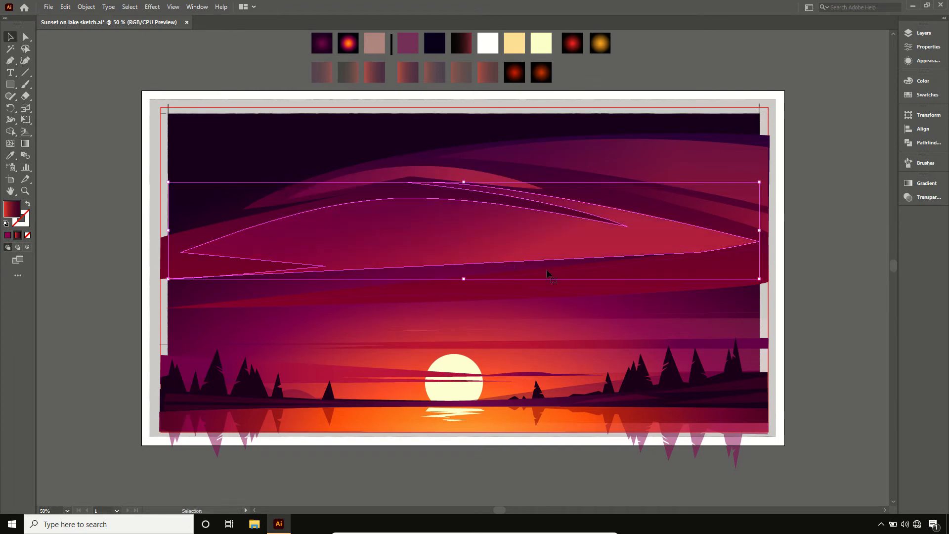
- Fill the wedge-shaped outline below the middle cloud's right end with the fifth translucent gradient swatch, angled at 120°
{"action": "left_click", "coordinate": [735, 254]}
{"action": "key", "text": "i"}
{"action": "left_click", "coordinate": [440, 72]}
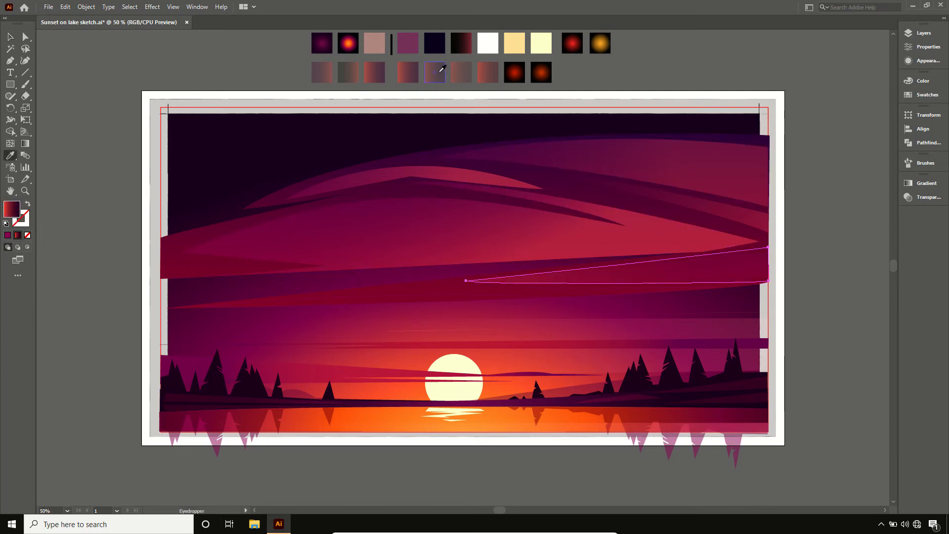
{"action": "key", "text": "g"}
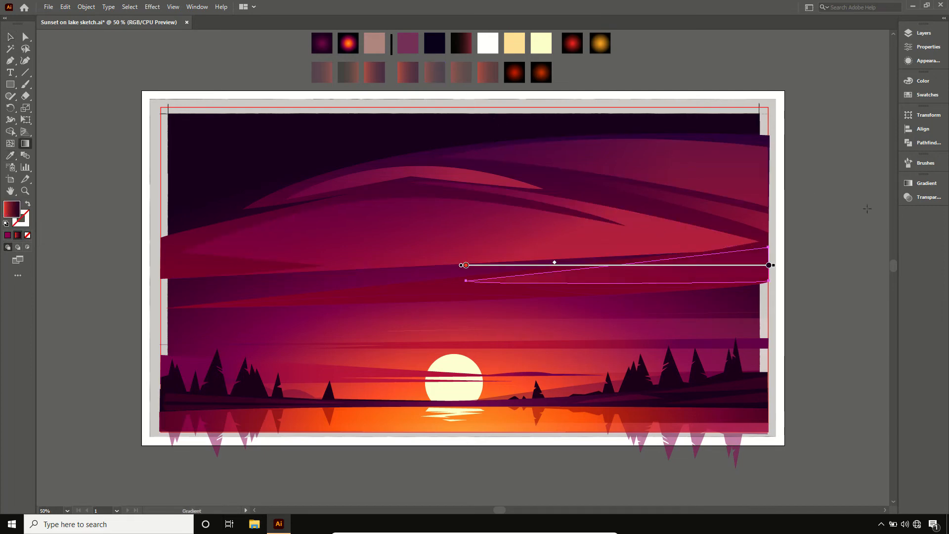
{"action": "left_click", "coordinate": [922, 188]}
{"action": "left_click", "coordinate": [824, 218]}
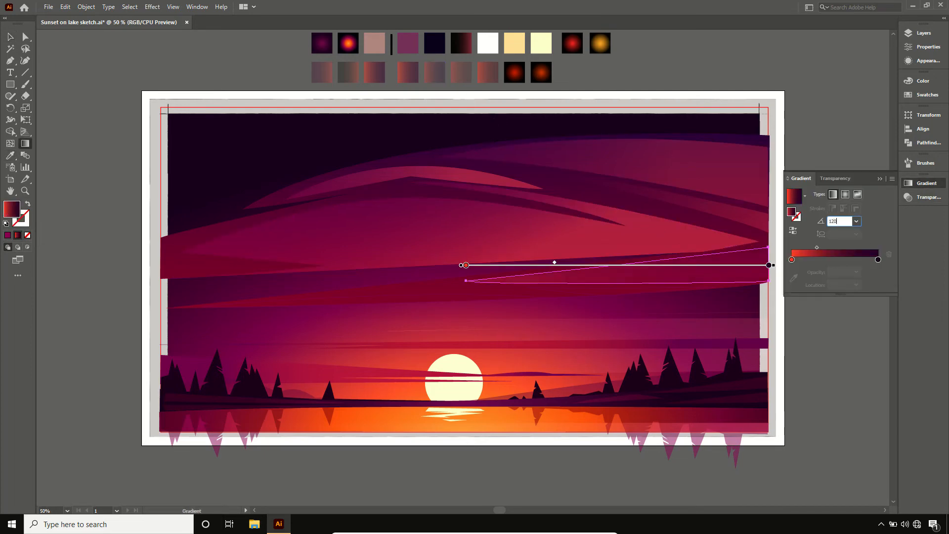
{"action": "type", "text": "120"}
{"action": "key", "text": "Return"}
{"action": "left_click", "coordinate": [878, 180]}
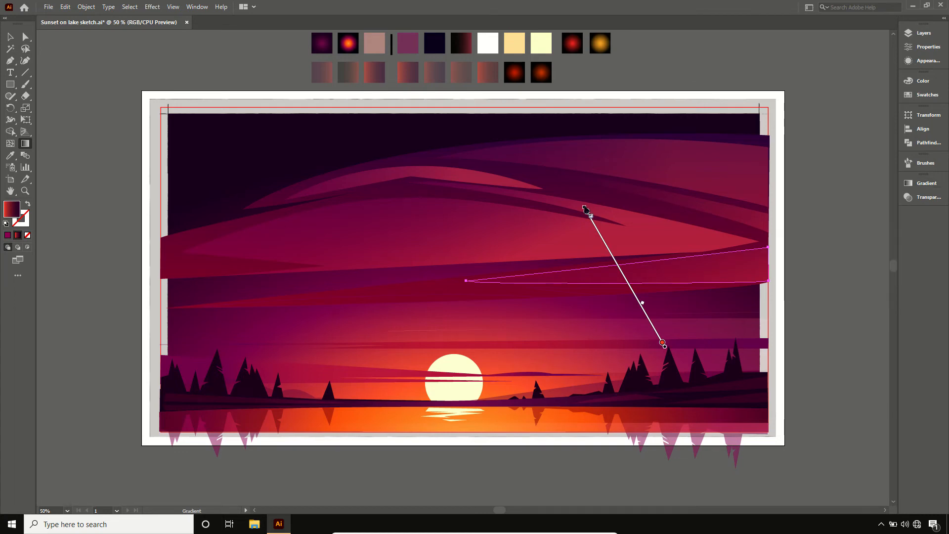
- Shorten the wedge's diagonal gradient and move it up so the red end sits near the wedge's lower edge
{"action": "left_click_drag", "start_coordinate": [585, 209], "coordinate": [623, 275]}
{"action": "mouse_move", "coordinate": [643, 307]}
{"action": "left_mouse_down"}
{"action": "mouse_move", "coordinate": [599, 231]}
{"action": "mouse_move", "coordinate": [615, 254]}
{"action": "left_mouse_up"}
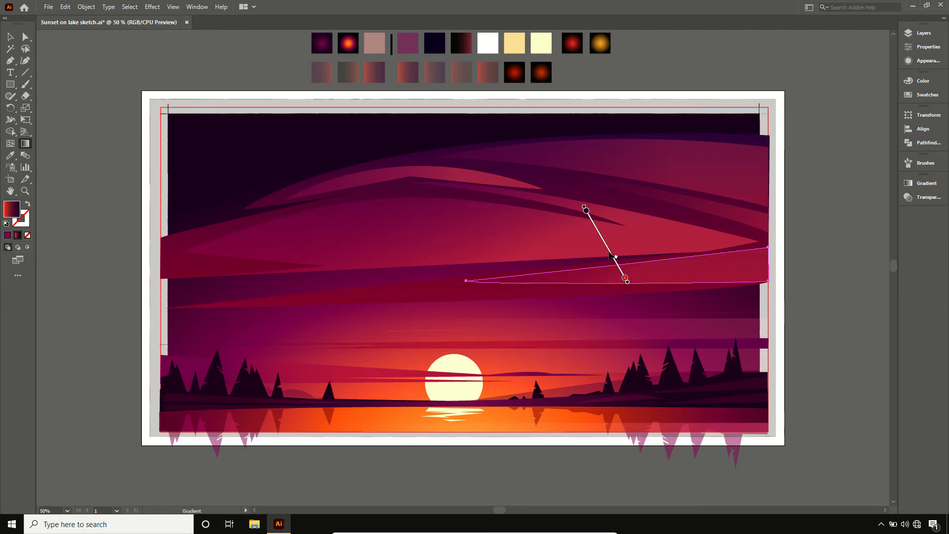
{"action": "key", "text": "v"}
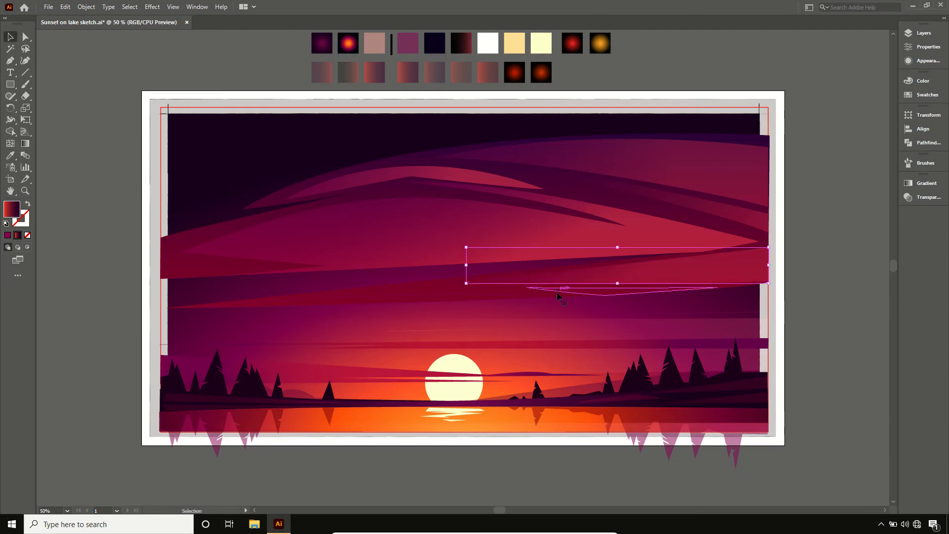
- Fill the thin sliver beneath the wedge with the sixth translucent gradient swatch and set its gradient angle to 120°
{"action": "left_click", "coordinate": [556, 291]}
{"action": "key", "text": "i"}
{"action": "left_click", "coordinate": [468, 79]}
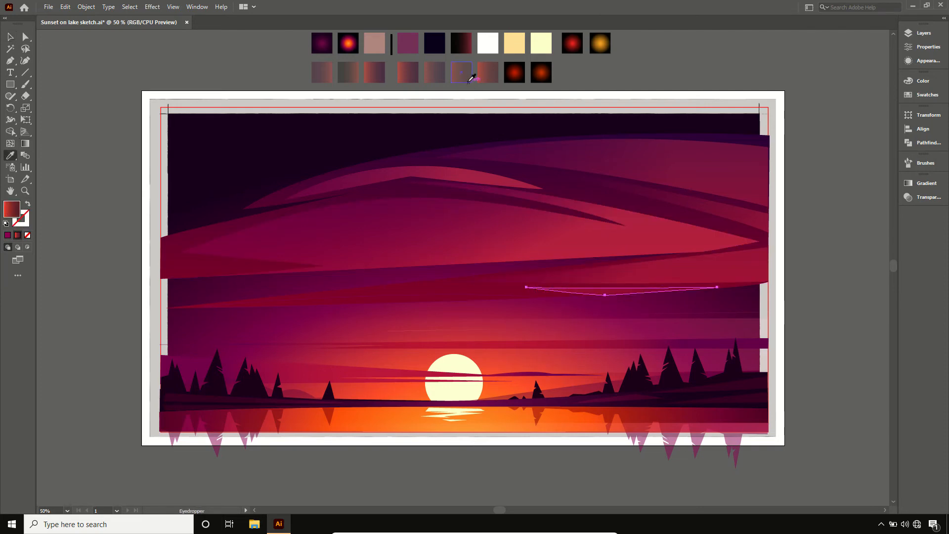
{"action": "key", "text": "g"}
{"action": "left_click", "coordinate": [908, 183]}
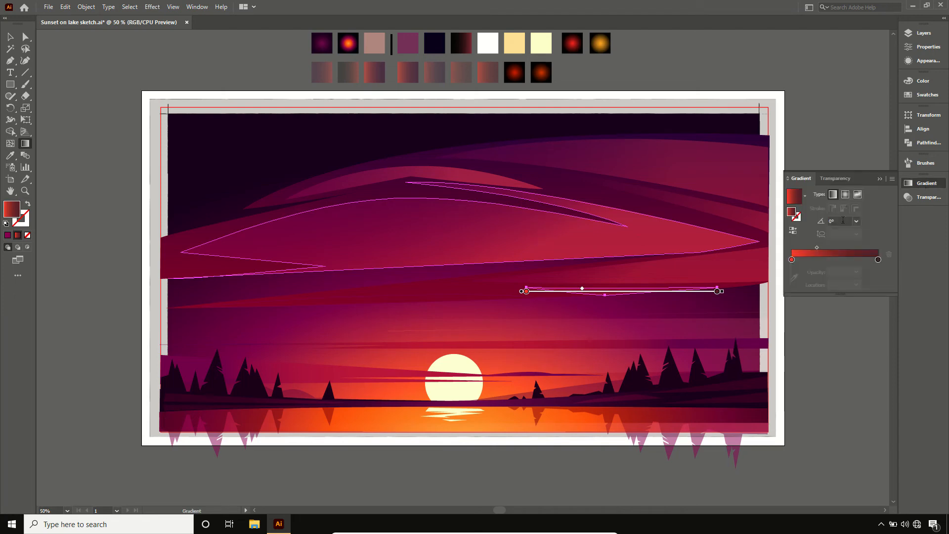
{"action": "left_click", "coordinate": [840, 220]}
{"action": "type", "text": "1230"}
{"action": "key", "text": "Return"}
{"action": "key", "text": "v"}
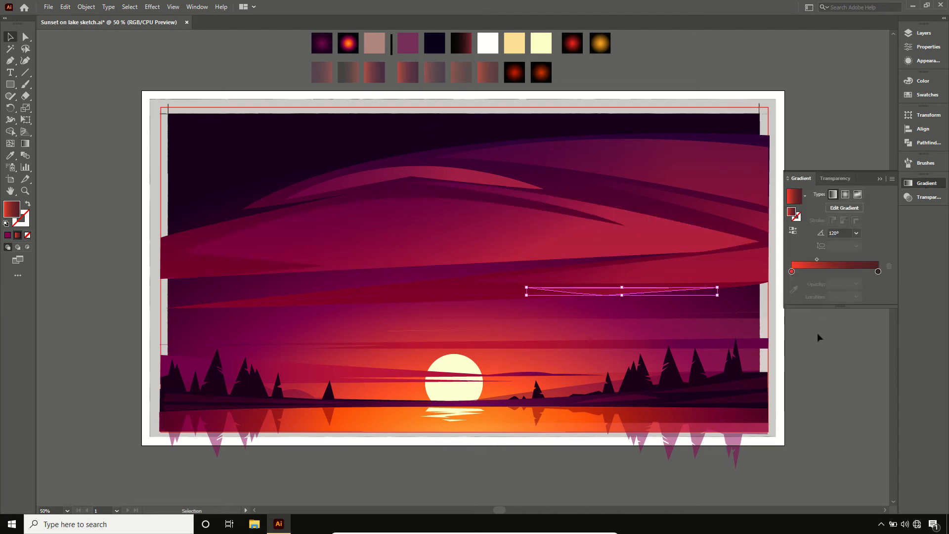
- Fill the long thin arched streak on the lower-left cloud edge with the seventh translucent gradient swatch at 120°, and deselect it
{"action": "left_click", "coordinate": [482, 298]}
{"action": "key", "text": "i"}
{"action": "left_click", "coordinate": [489, 72]}
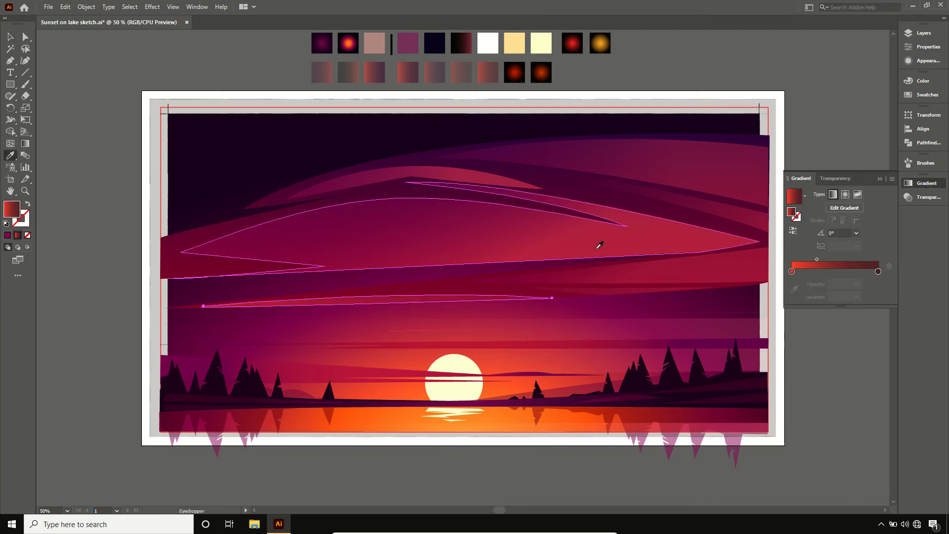
{"action": "left_click", "coordinate": [822, 231]}
{"action": "type", "text": "120"}
{"action": "key", "text": "Return"}
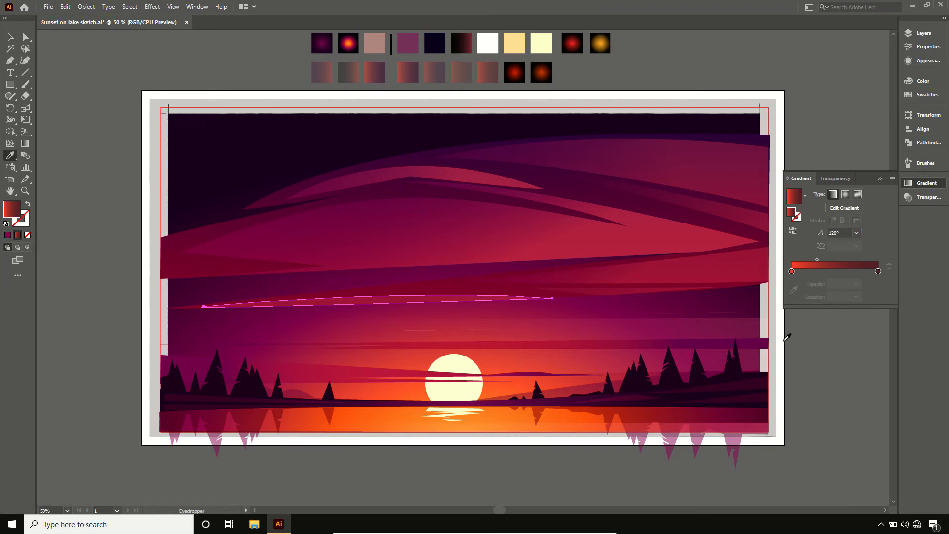
{"action": "key", "text": "v"}
{"action": "left_click", "coordinate": [798, 354]}
{"action": "left_click", "coordinate": [879, 179]}
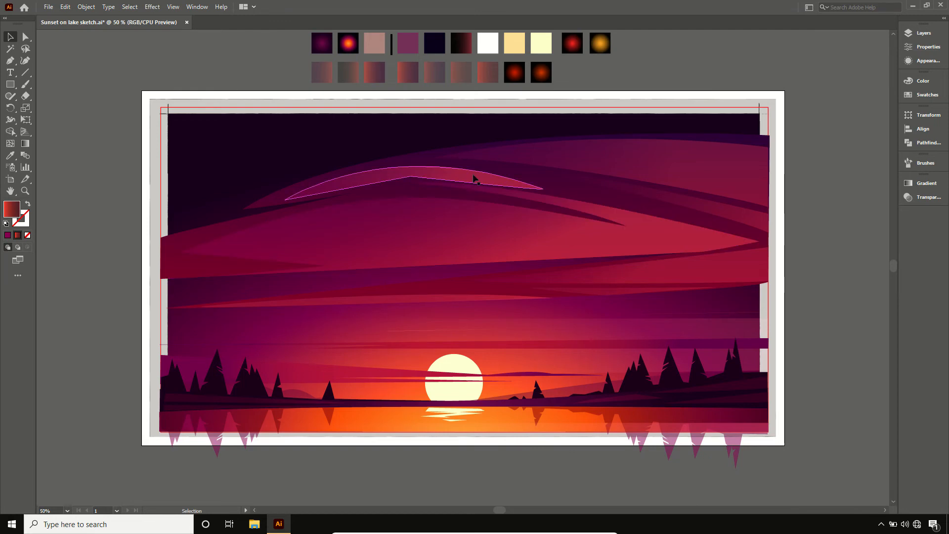
- Nudge the arched highlight above the middle cloud slightly up and to the right, and shift its gradient to the right
{"action": "left_click_drag", "start_coordinate": [474, 176], "coordinate": [482, 176]}
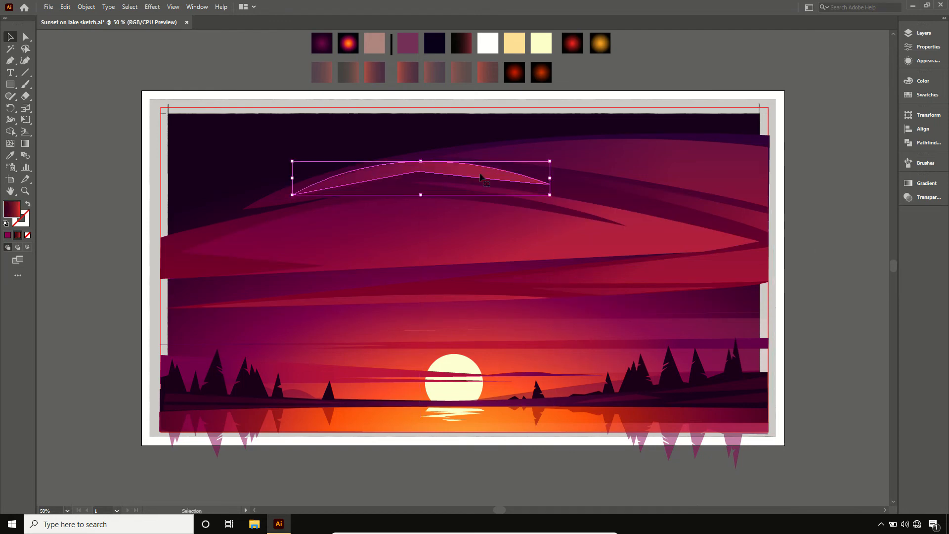
{"action": "key", "text": "g"}
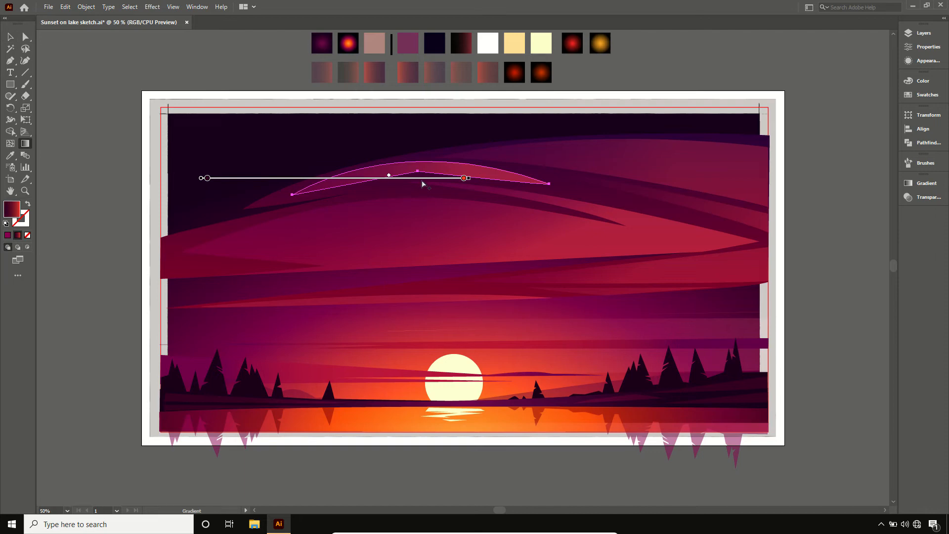
{"action": "left_click_drag", "start_coordinate": [422, 181], "coordinate": [426, 178]}
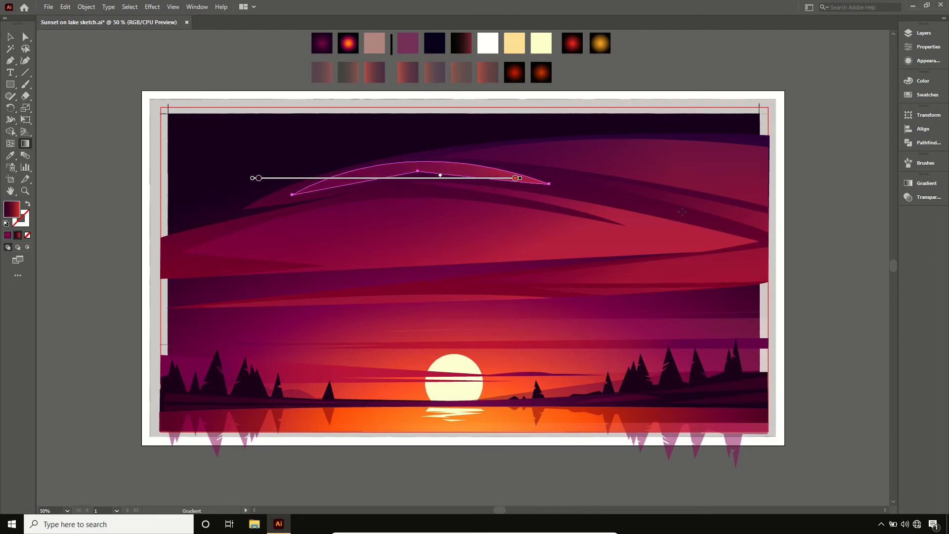
- Examine the arched highlight's gradient, blend mode and opacity settings, and deselect it
{"action": "left_click", "coordinate": [923, 183]}
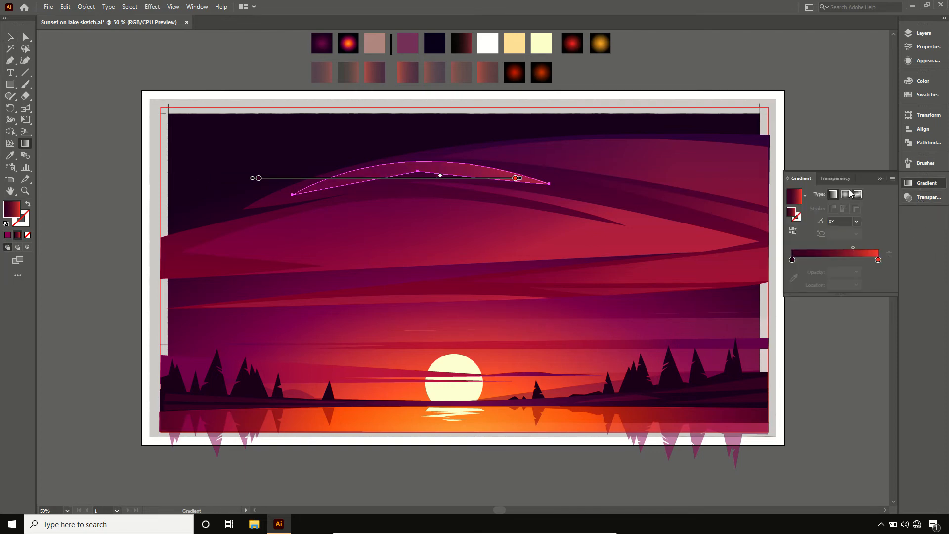
{"action": "left_click", "coordinate": [835, 181]}
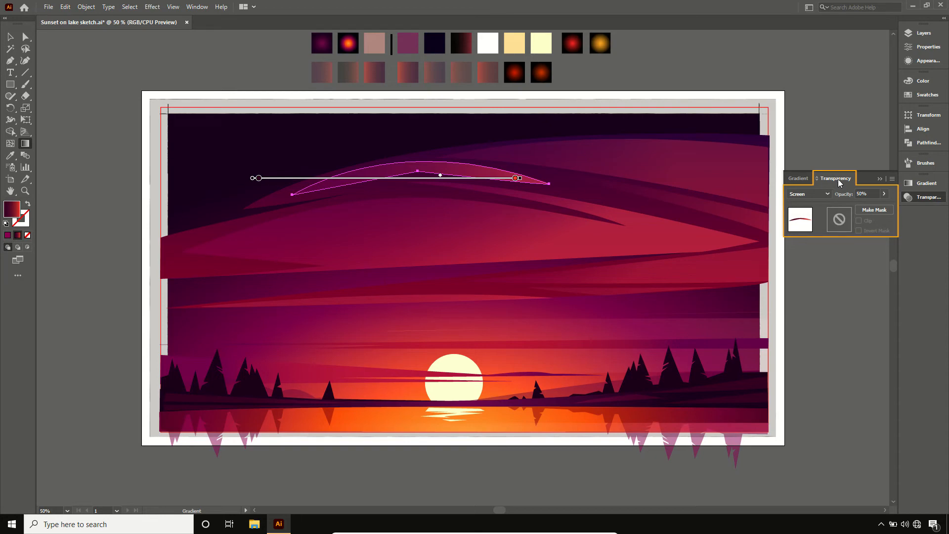
{"action": "left_click", "coordinate": [848, 181]}
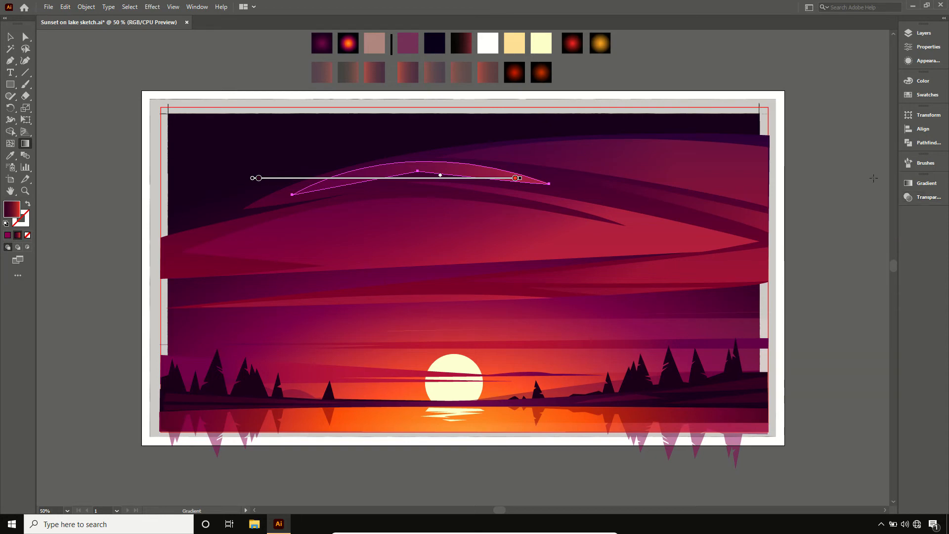
{"action": "key", "text": "v"}
{"action": "left_click", "coordinate": [847, 179]}
- Draw a perfect circle with the Ellipse tool around the sun, about twice the sun's diameter
{"action": "key", "text": "ctrl+minus"}
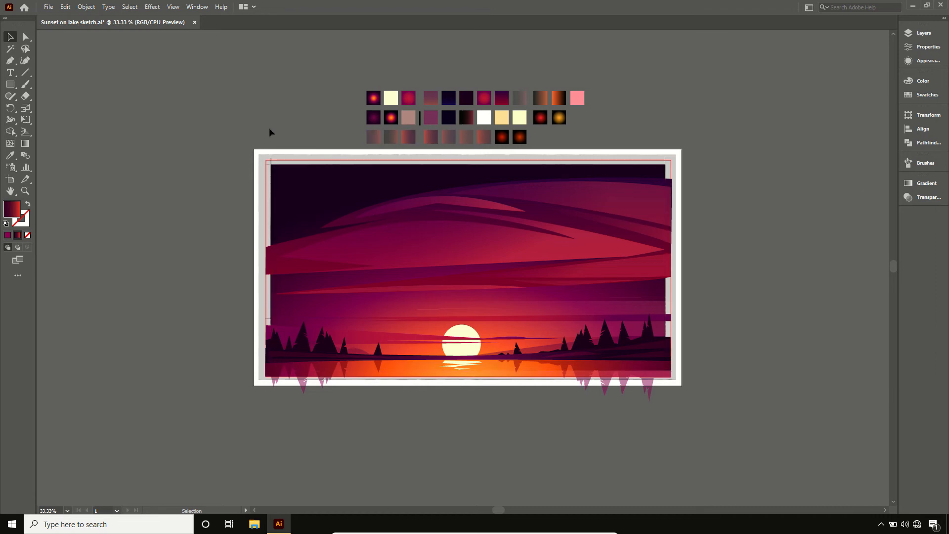
{"action": "left_click_drag", "start_coordinate": [11, 86], "coordinate": [35, 109]}
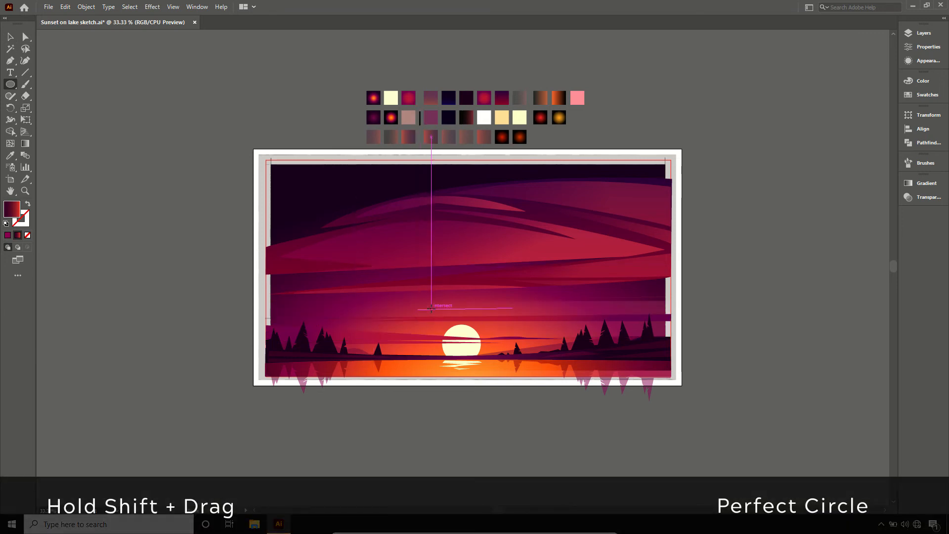
{"action": "left_click_drag", "start_coordinate": [429, 307], "coordinate": [503, 369]}
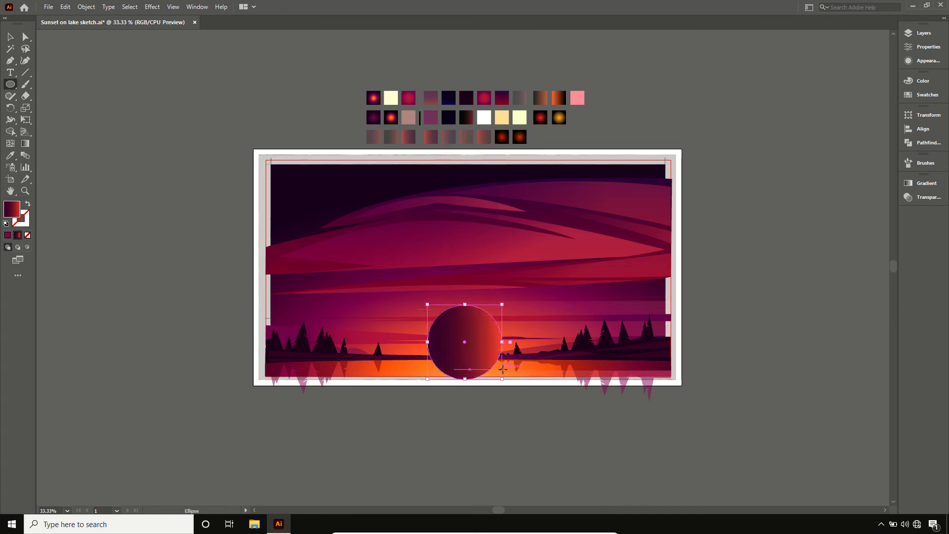
- Fill the large circle with the white swatch and centre it on the sun
{"action": "key", "text": "i"}
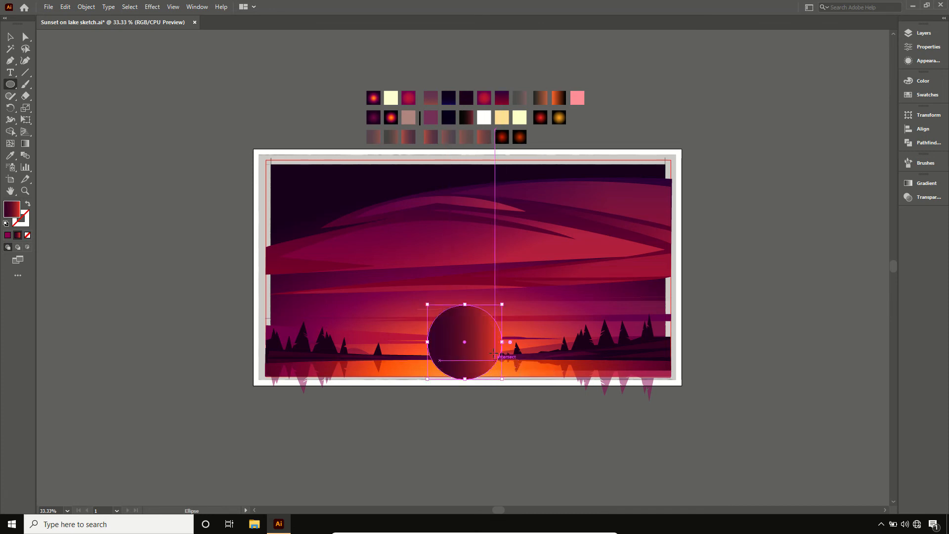
{"action": "left_click", "coordinate": [484, 117]}
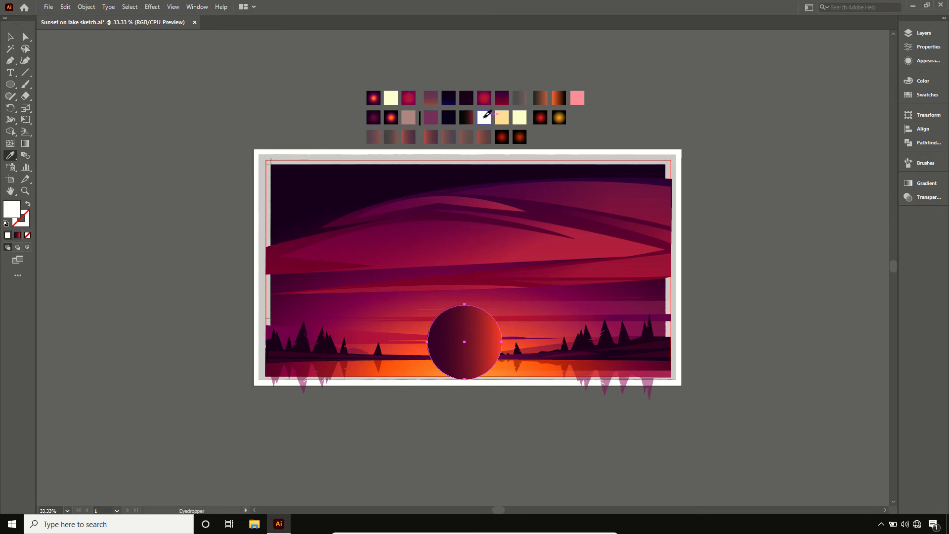
{"action": "key", "text": "v"}
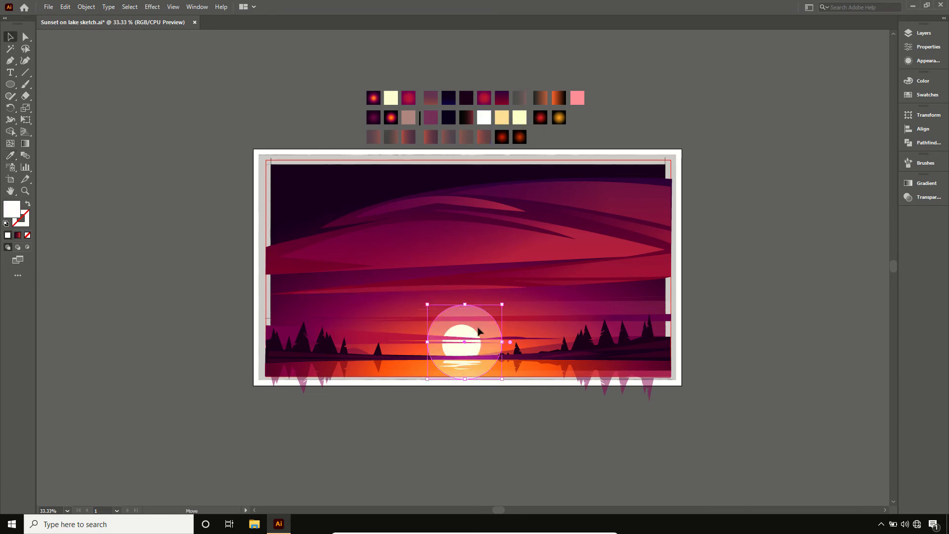
{"action": "left_click_drag", "start_coordinate": [478, 329], "coordinate": [483, 329]}
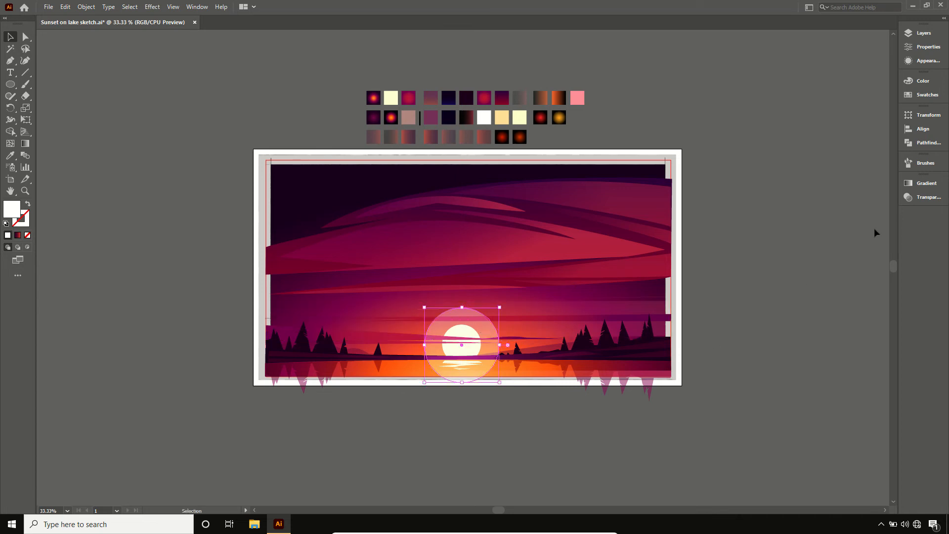
- Set the large circle's blend mode to Normal
{"action": "left_click", "coordinate": [918, 185]}
{"action": "left_click", "coordinate": [837, 179]}
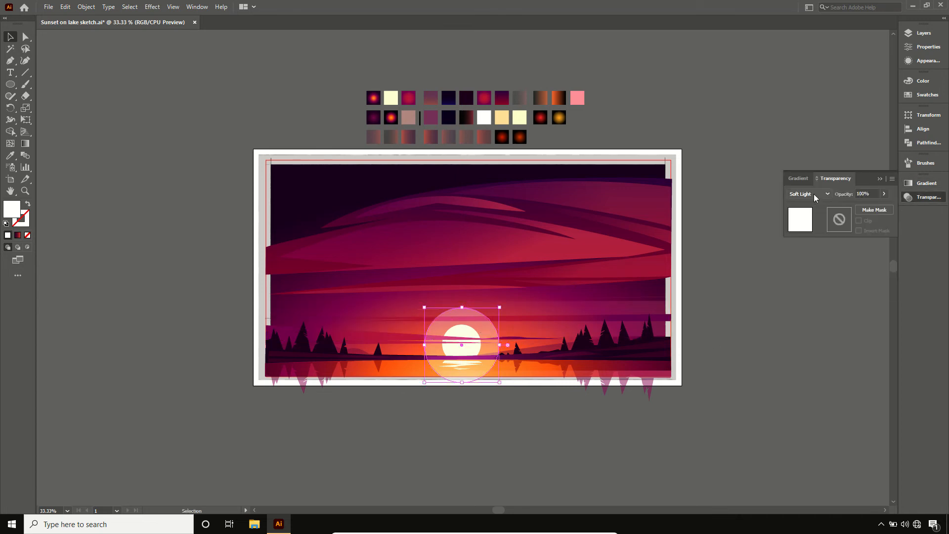
{"action": "left_click", "coordinate": [823, 196]}
{"action": "left_click", "coordinate": [819, 207]}
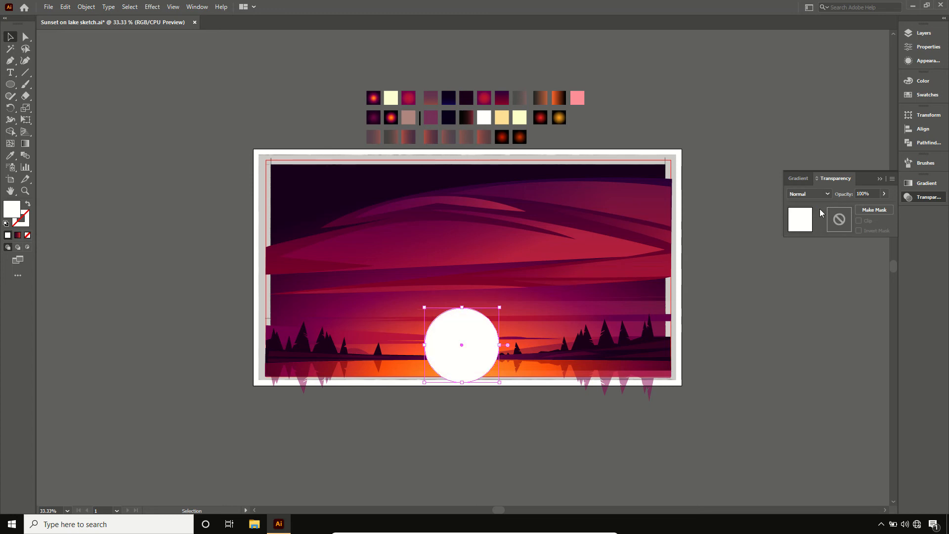
- Apply the red radial glow swatch with its Screen blending to the large circle, and deselect it
{"action": "key", "text": "i"}
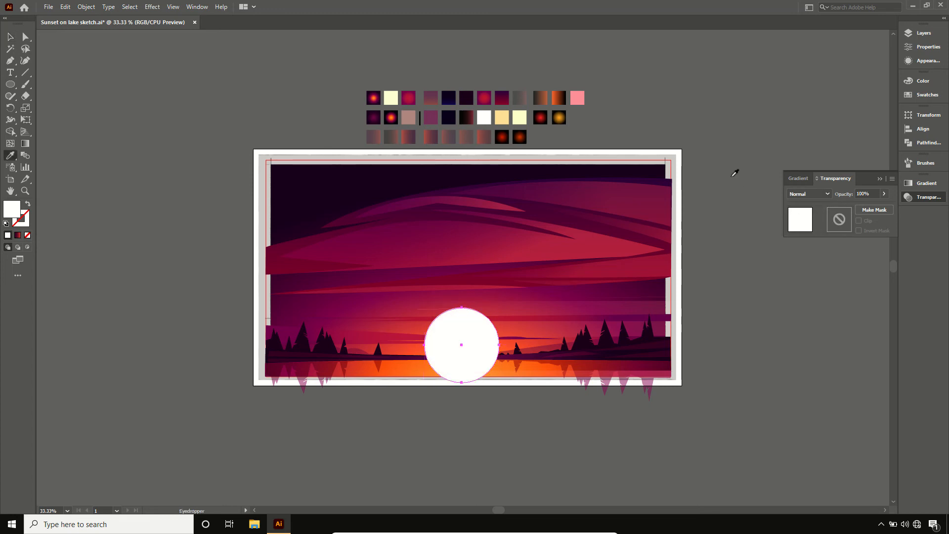
{"action": "left_click", "coordinate": [547, 114]}
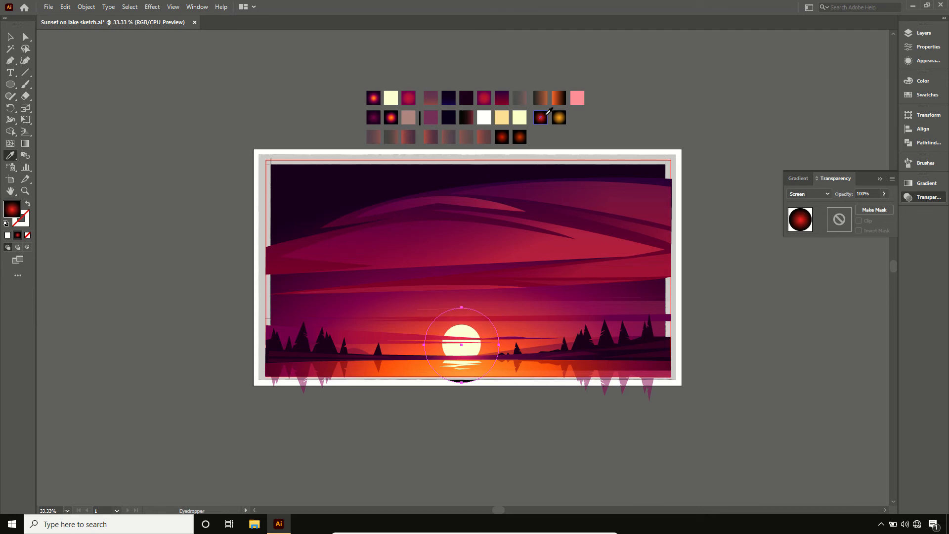
{"action": "key", "text": "v"}
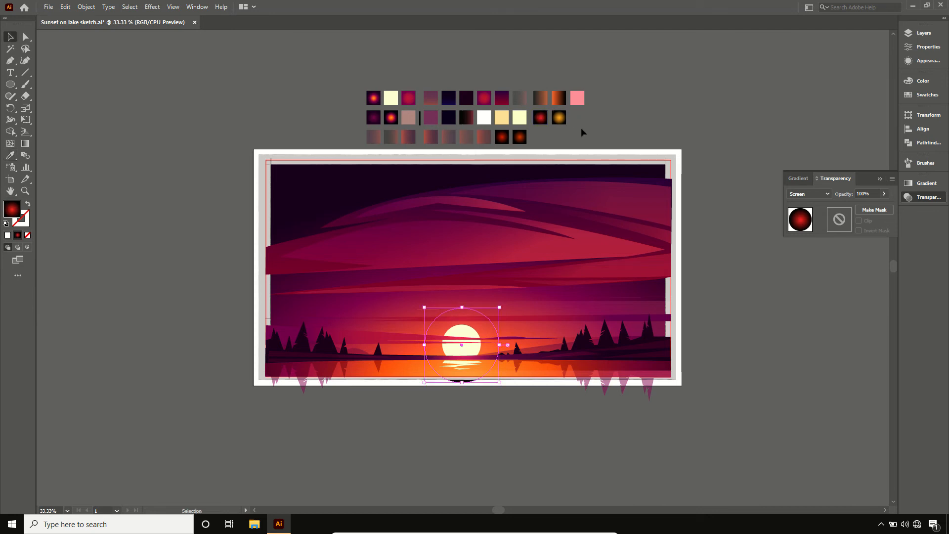
{"action": "left_click", "coordinate": [580, 128]}
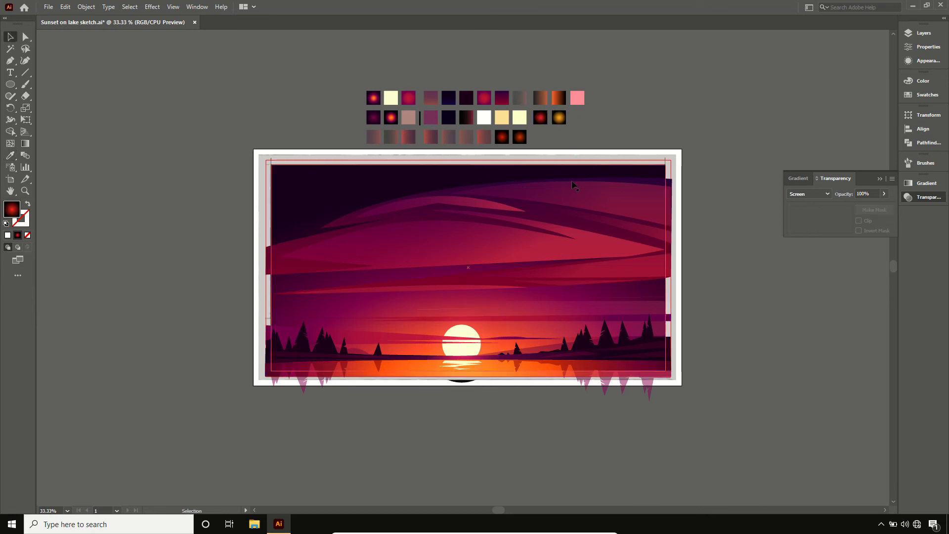
- Draw a second, smaller circle just slightly larger than the sun over it
{"action": "left_click", "coordinate": [12, 83]}
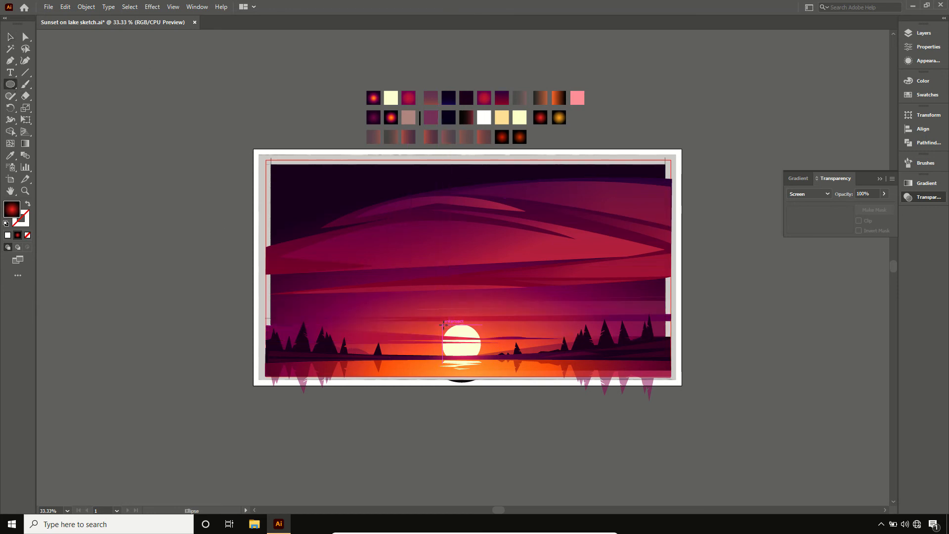
{"action": "left_click_drag", "start_coordinate": [442, 325], "coordinate": [479, 353]}
{"action": "key", "text": "v"}
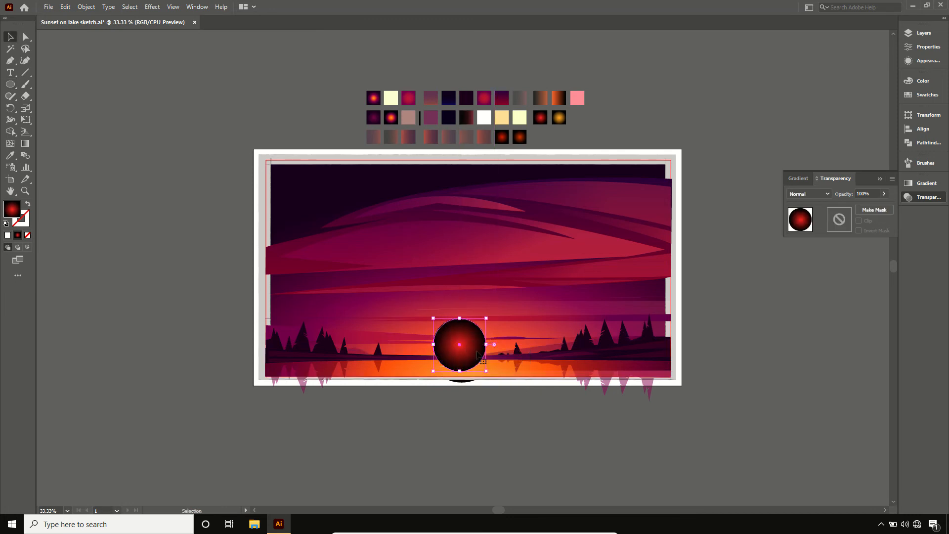
- Apply the orange radial glow swatch with its Screen blending to the smaller circle, centre it on the sun and deselect it
{"action": "key", "text": "i"}
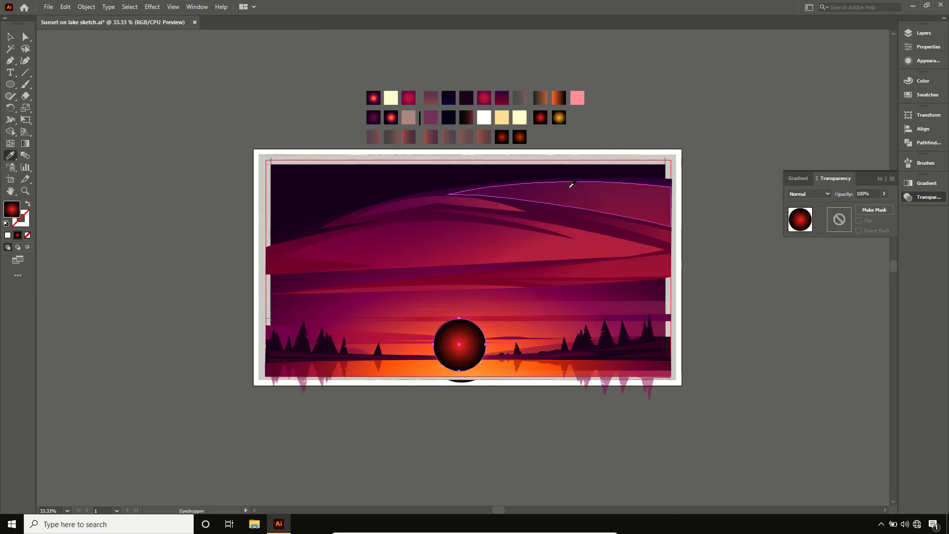
{"action": "left_click", "coordinate": [559, 115]}
{"action": "key", "text": "v"}
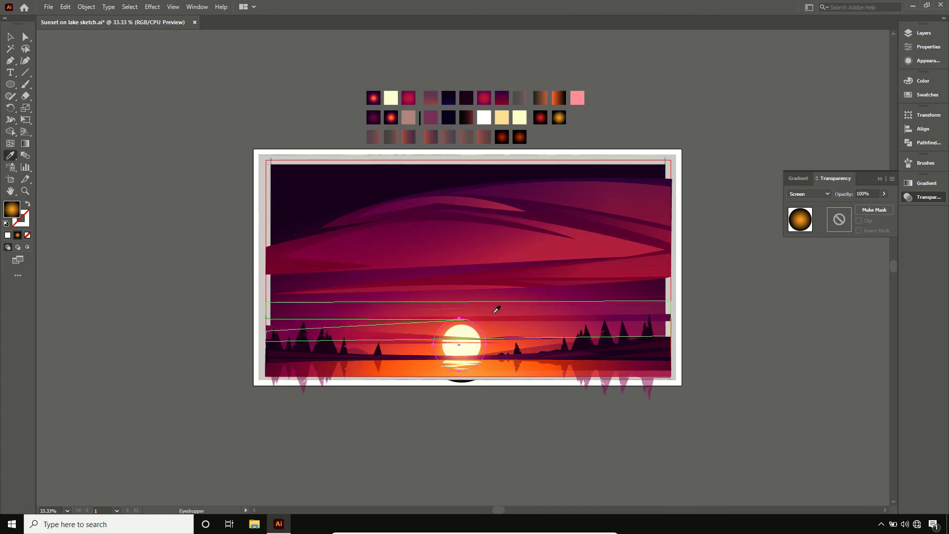
{"action": "left_click_drag", "start_coordinate": [483, 361], "coordinate": [483, 363]}
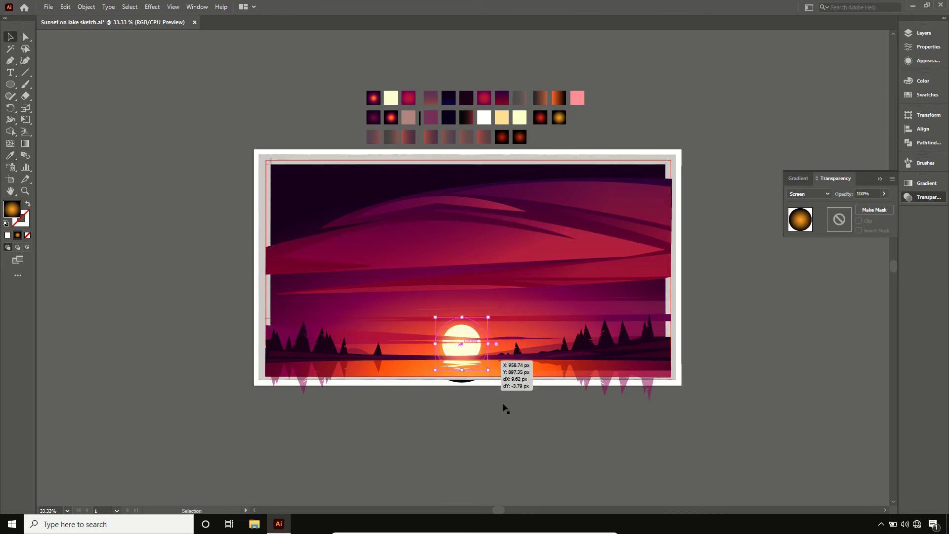
{"action": "left_click", "coordinate": [502, 407]}
- Turn off Smart Guides in the document properties
{"action": "scroll", "coordinate": [478, 398], "scroll_direction": "right", "scroll_amount": 1}
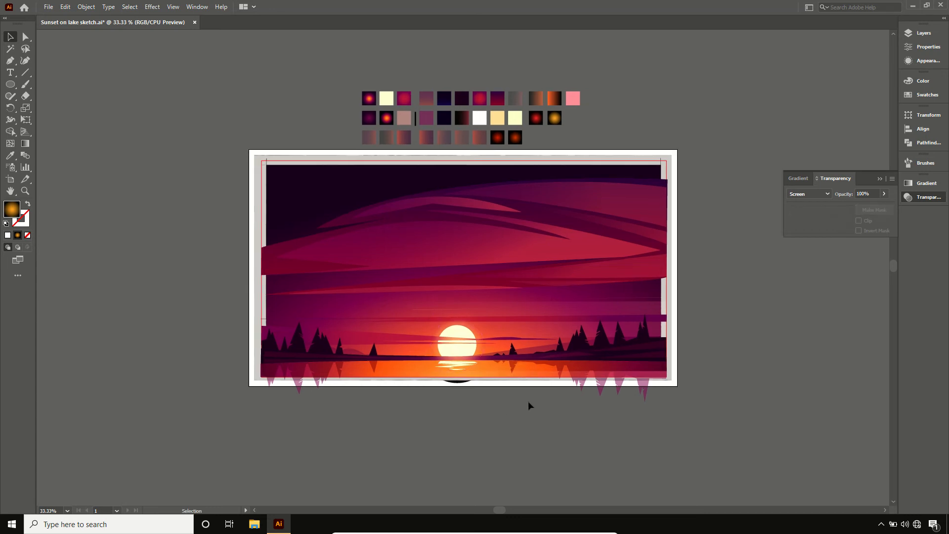
{"action": "left_click", "coordinate": [924, 46]}
{"action": "left_click", "coordinate": [857, 143]}
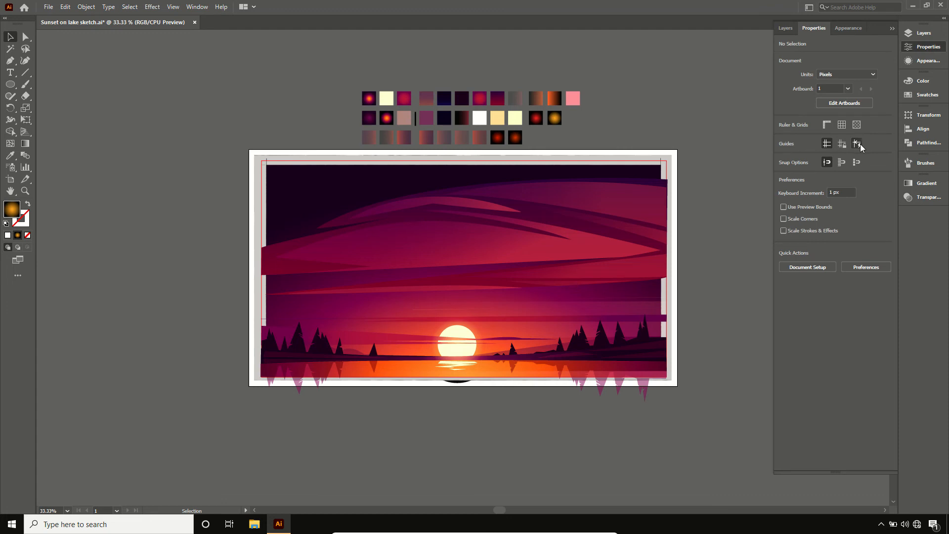
{"action": "left_click", "coordinate": [892, 29]}
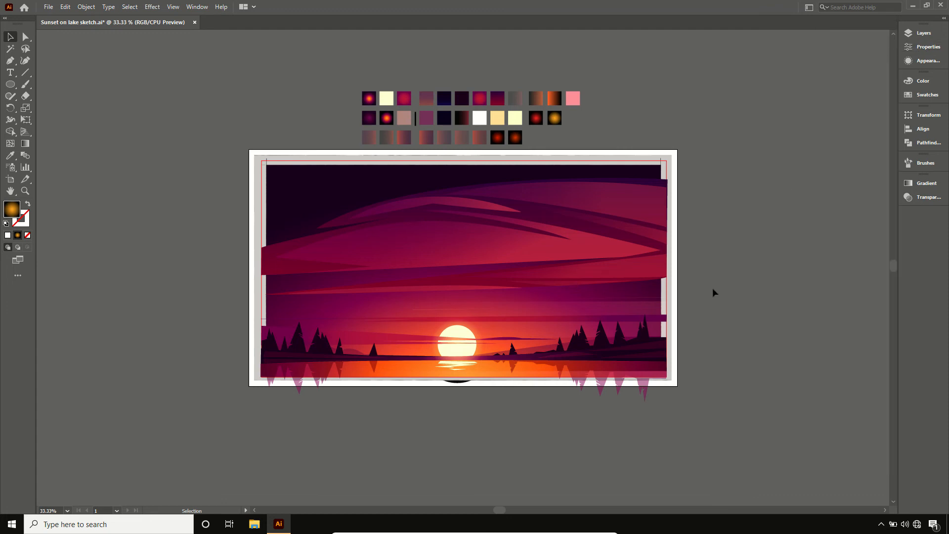
- Place a copy of the wide dark shoreline shape below the artboard and fill it with the white swatch
{"action": "left_click", "coordinate": [606, 359]}
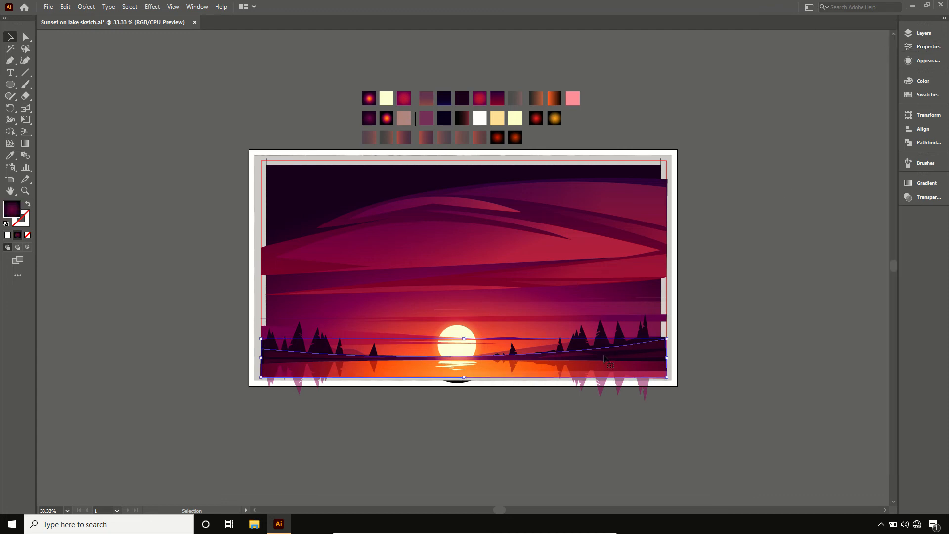
{"action": "left_click_drag", "start_coordinate": [605, 357], "coordinate": [596, 439]}
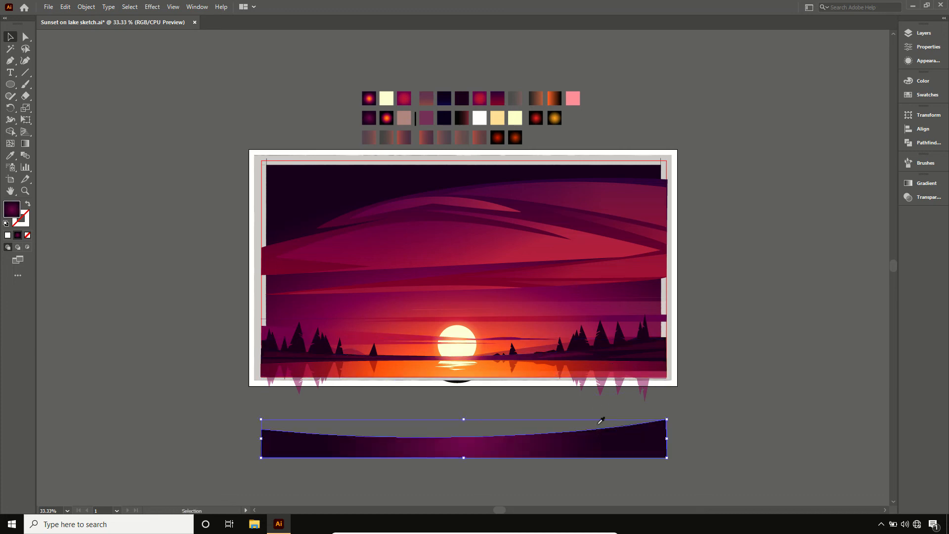
{"action": "key", "text": "i"}
{"action": "left_click", "coordinate": [478, 117]}
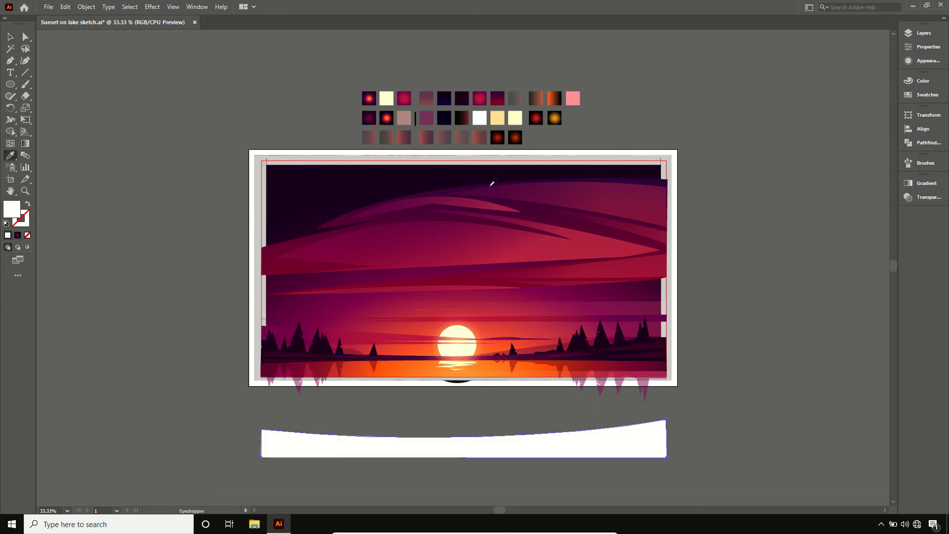
{"action": "key", "text": "v"}
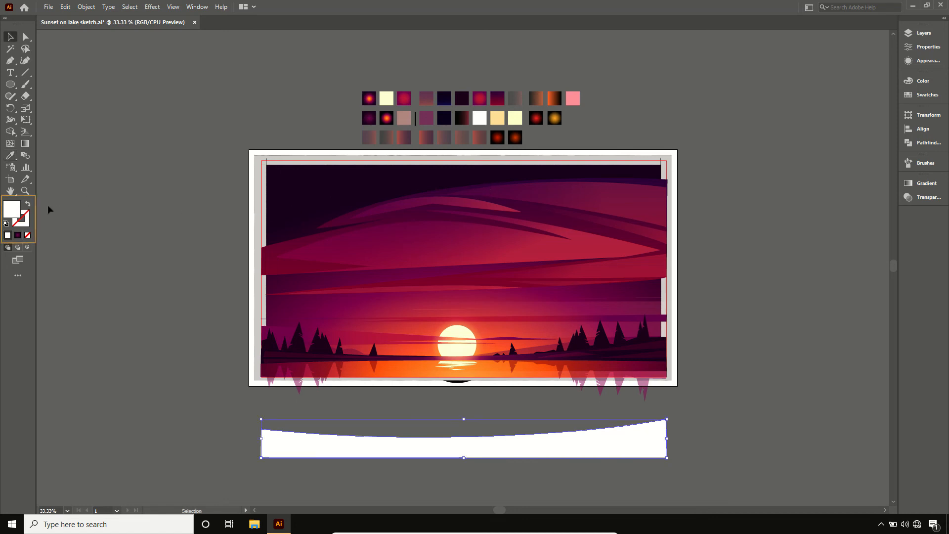
- Swap the copied shape's fill and stroke so it has a white outline without fill, and deselect it
{"action": "left_click", "coordinate": [29, 205]}
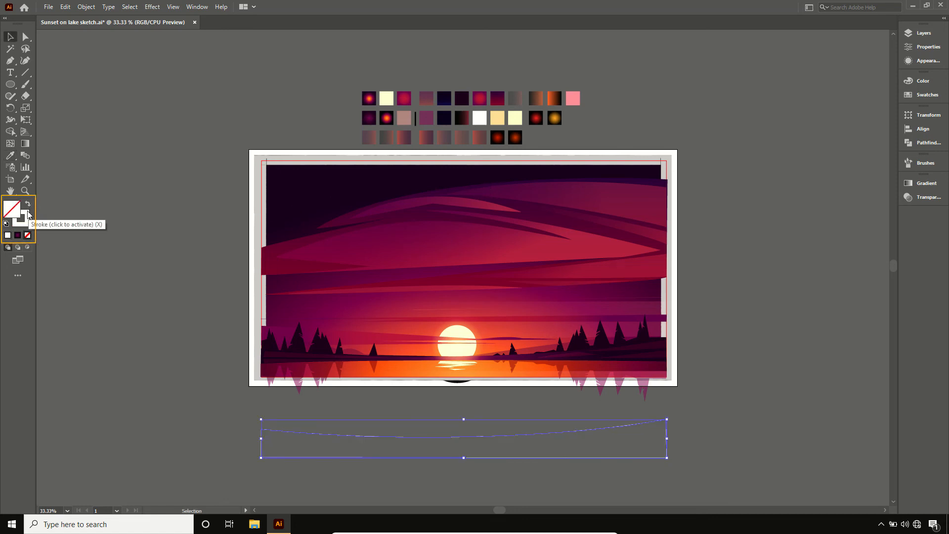
{"action": "left_click", "coordinate": [27, 214]}
{"action": "left_click", "coordinate": [97, 203]}
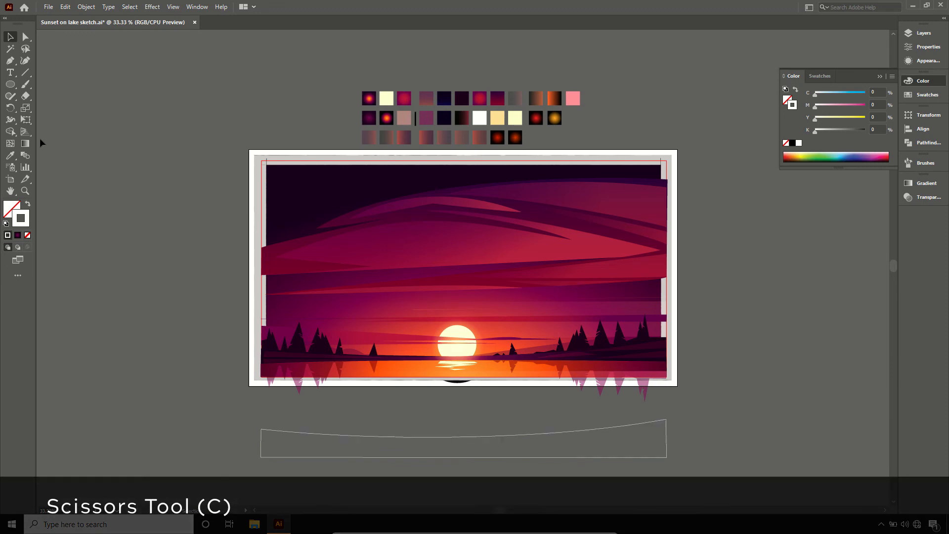
- Cut the outline's upper curve with the Scissors tool and delete everything except the short middle segment
{"action": "left_click_drag", "start_coordinate": [26, 96], "coordinate": [48, 112]}
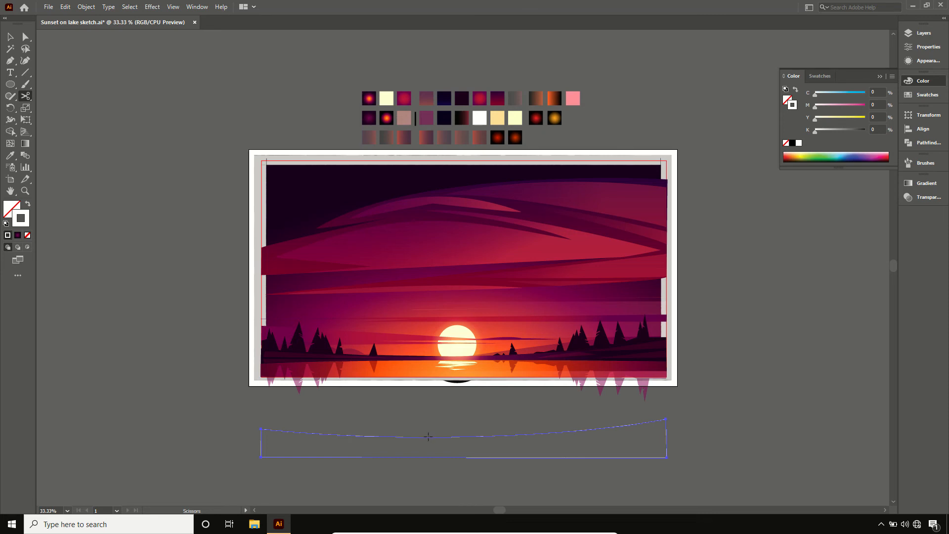
{"action": "left_click", "coordinate": [500, 435]}
{"action": "key", "text": "v"}
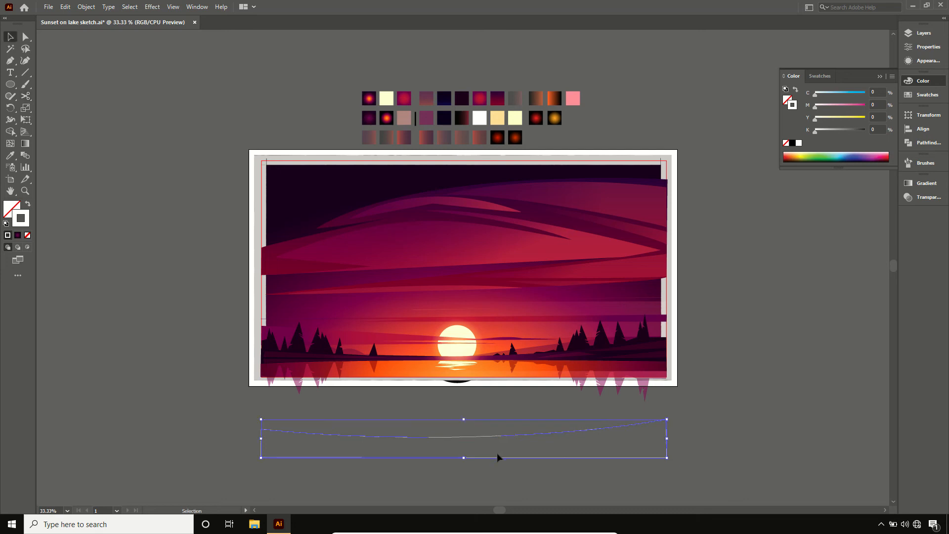
{"action": "left_click_drag", "start_coordinate": [497, 455], "coordinate": [493, 476]}
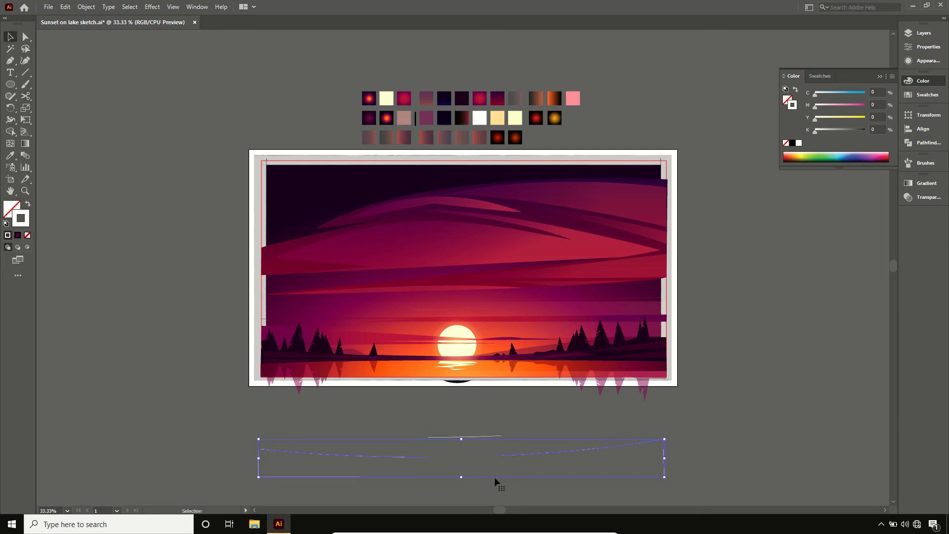
{"action": "key", "text": "Delete"}
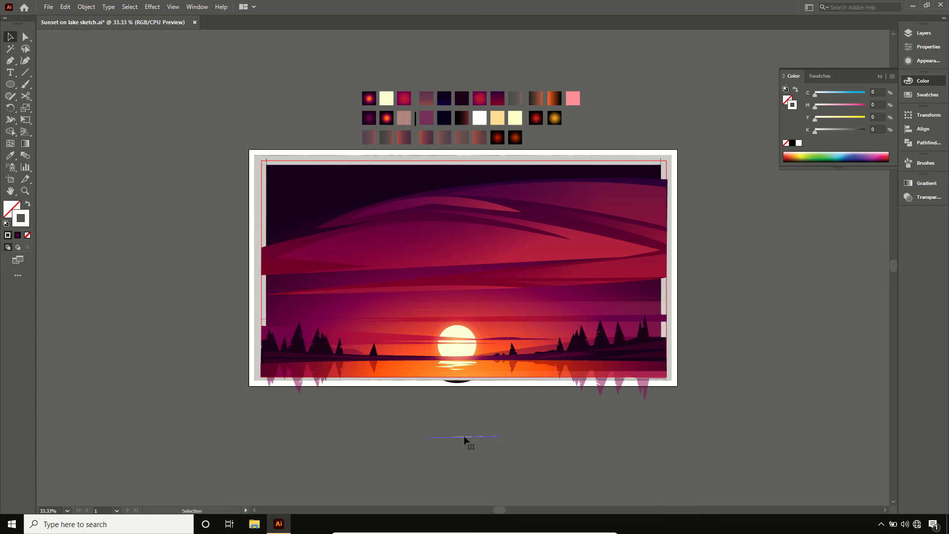
- Move the short curve segment to just below the artboard under the sun, rotate it slightly to level it, and deselect it
{"action": "left_click_drag", "start_coordinate": [457, 412], "coordinate": [457, 410]}
{"action": "key", "text": "z"}
{"action": "left_click_drag", "start_coordinate": [396, 295], "coordinate": [527, 459]}
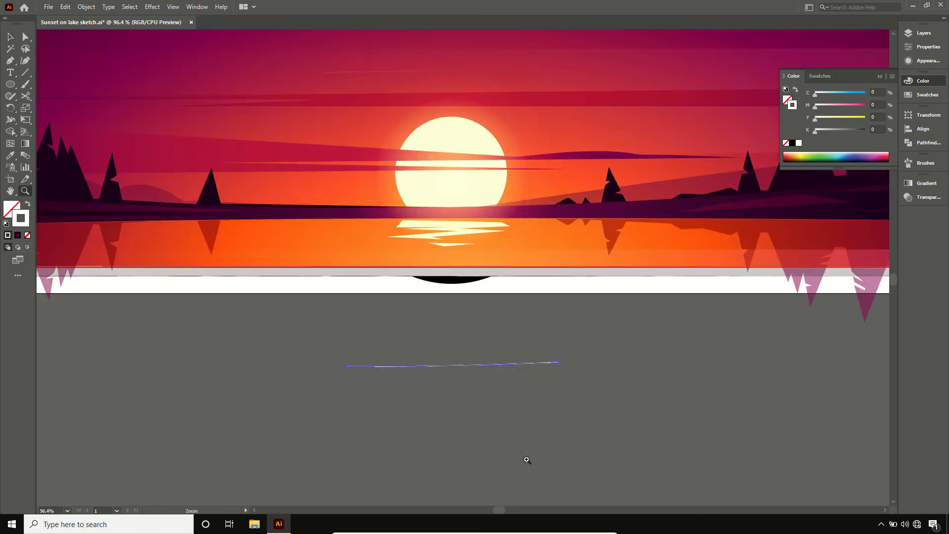
{"action": "key", "text": "v"}
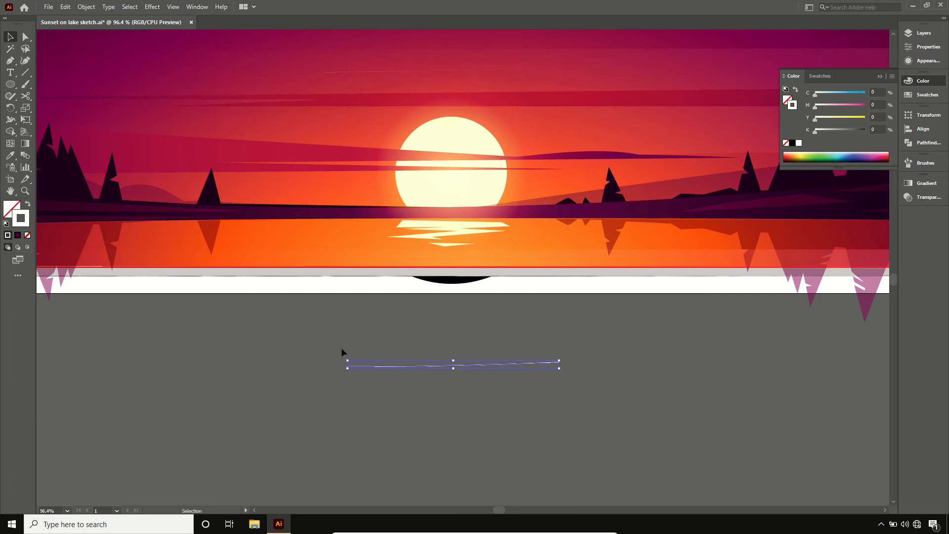
{"action": "left_click_drag", "start_coordinate": [345, 354], "coordinate": [346, 354]}
{"action": "left_click", "coordinate": [446, 411]}
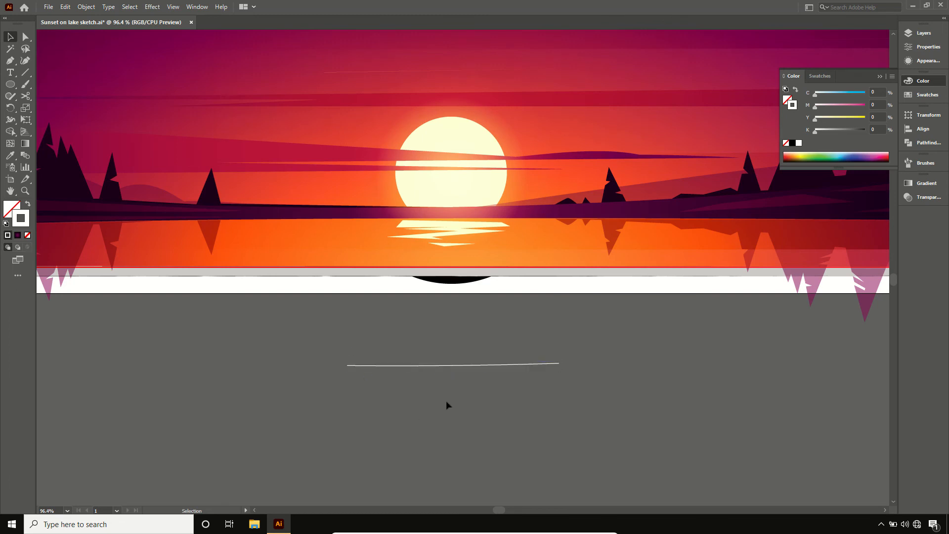
- Apply the width profile that tapers at both ends to the white curve's stroke
{"action": "left_click", "coordinate": [450, 365]}
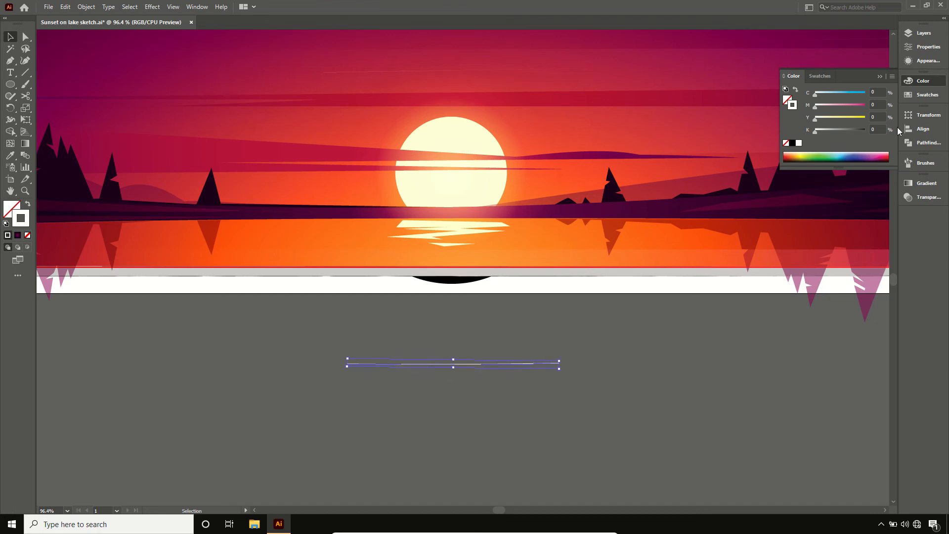
{"action": "left_click", "coordinate": [928, 47]}
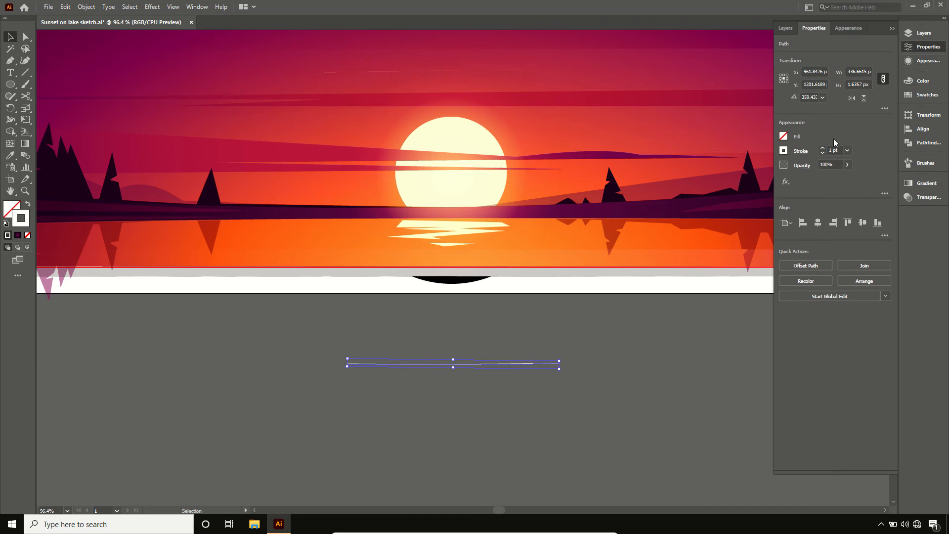
{"action": "left_click", "coordinate": [798, 151]}
{"action": "left_click", "coordinate": [745, 306]}
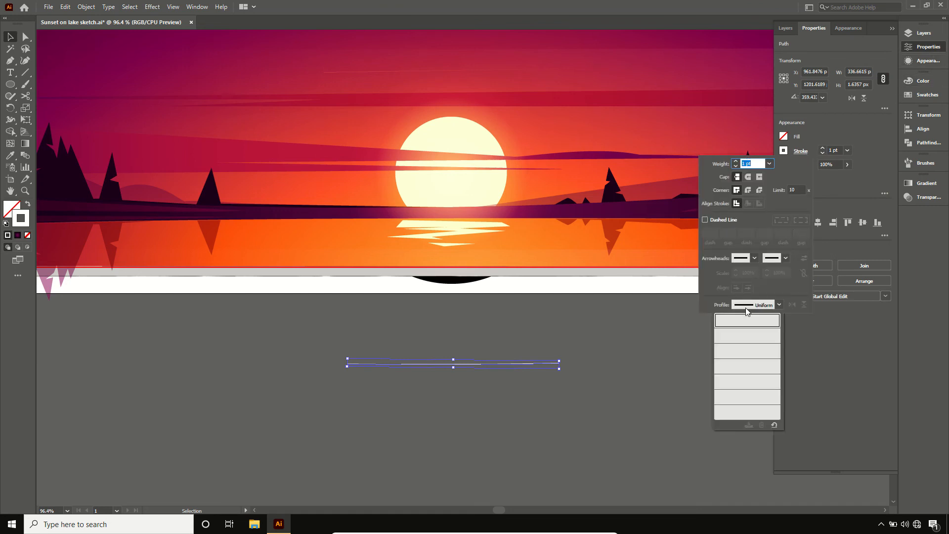
{"action": "left_click", "coordinate": [749, 335]}
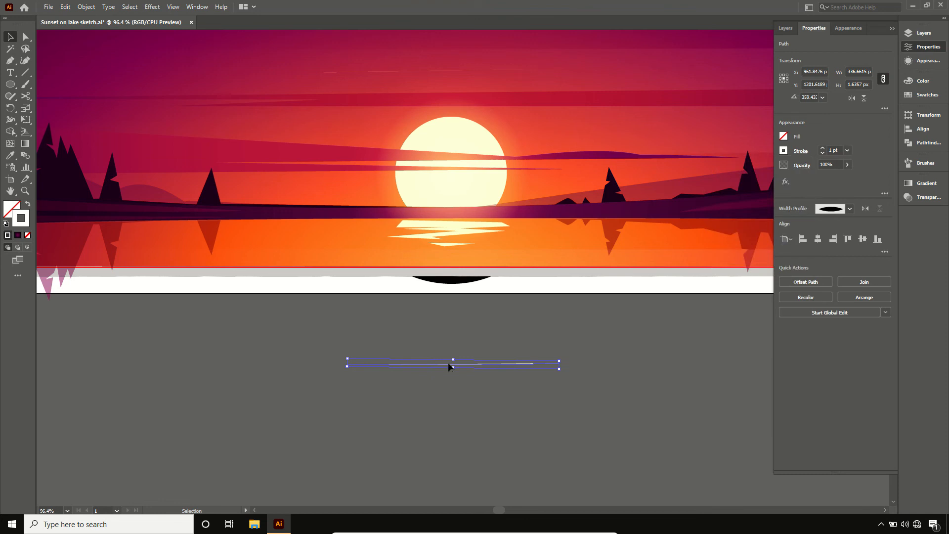
- Move the tapered white curve onto the dark shoreline just beneath the sun and deselect it
{"action": "left_click_drag", "start_coordinate": [449, 367], "coordinate": [469, 207]}
{"action": "left_click", "coordinate": [475, 318]}
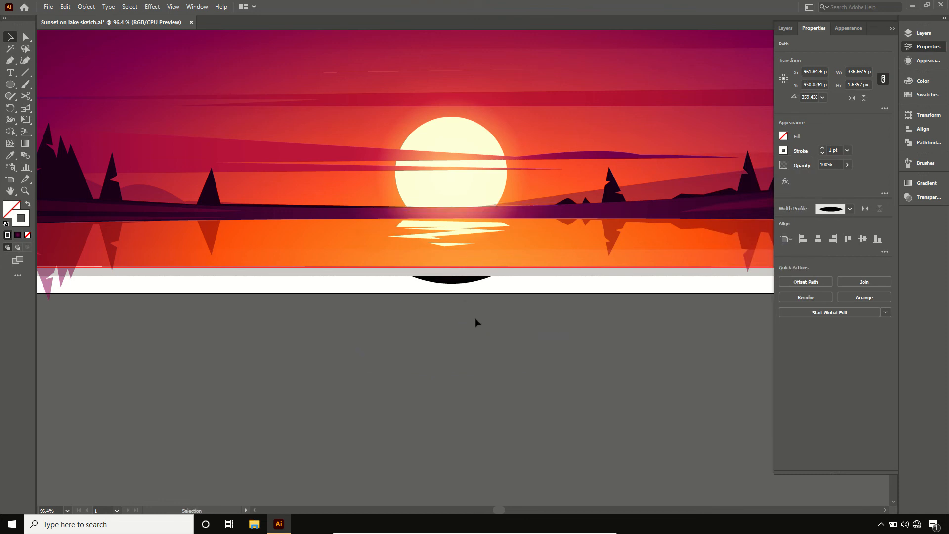
{"action": "key", "text": "ctrl+0"}
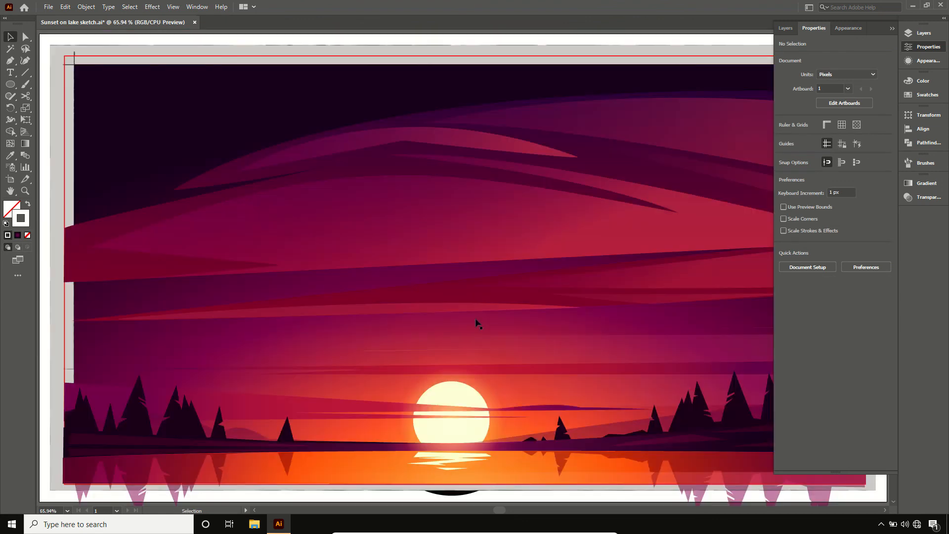
{"action": "left_click", "coordinate": [892, 29]}
{"action": "key", "text": "ctrl+minus"}
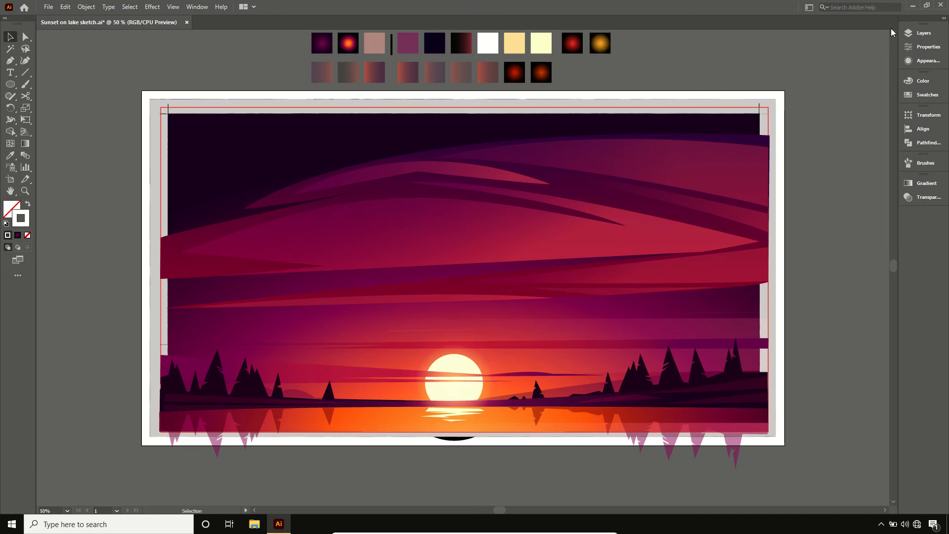
- Draw a perfect circle beside the artboard's left edge and fill it with the light orange-yellow swatch, without a stroke
{"action": "left_click", "coordinate": [10, 84]}
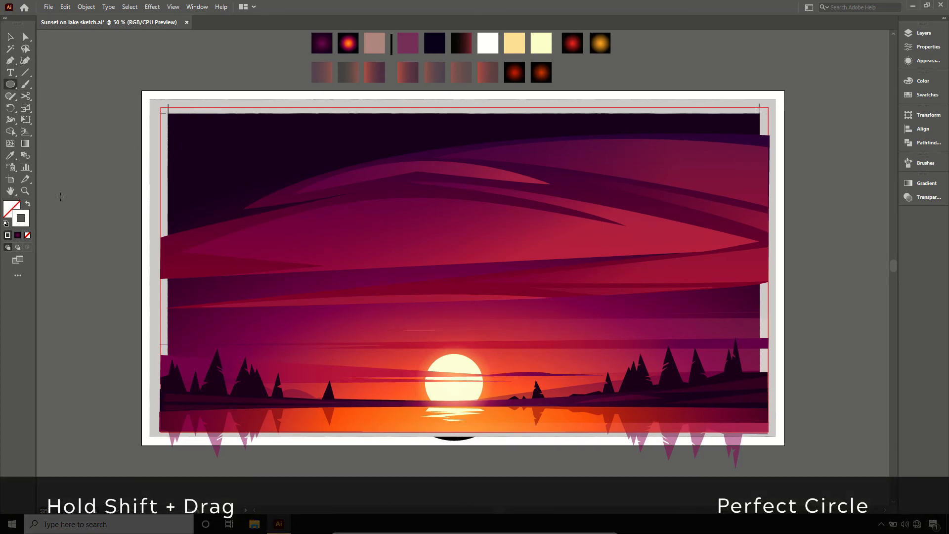
{"action": "left_click_drag", "start_coordinate": [99, 237], "coordinate": [100, 236]}
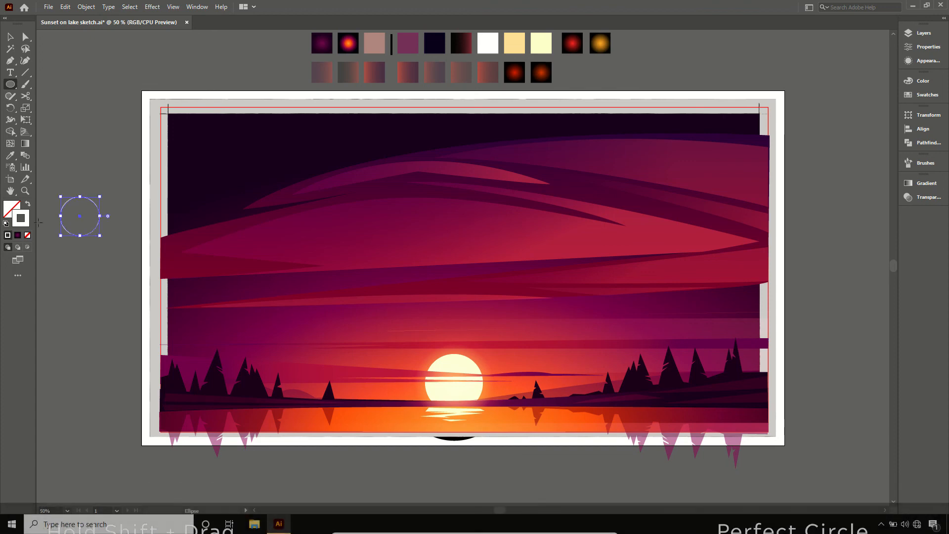
{"action": "left_click", "coordinate": [28, 204]}
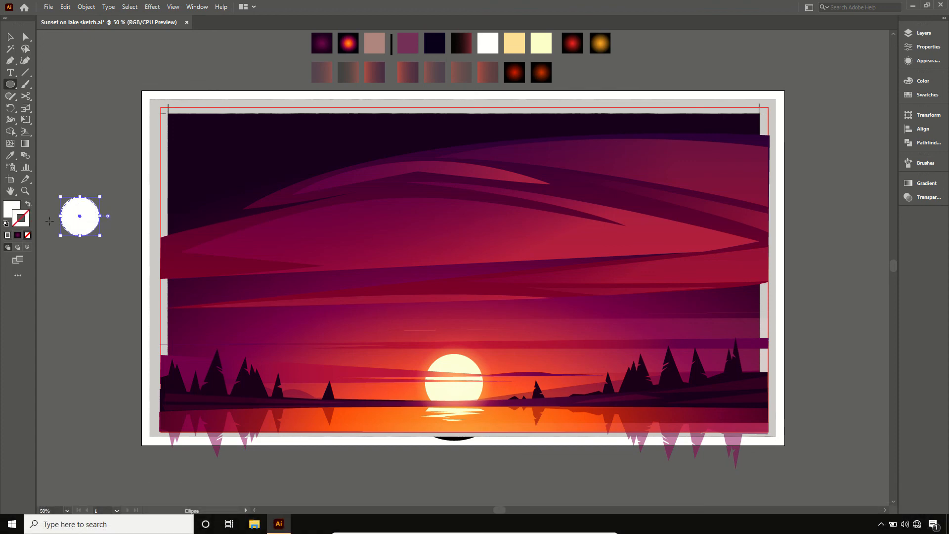
{"action": "key", "text": "i"}
{"action": "left_click", "coordinate": [514, 43]}
{"action": "key", "text": "v"}
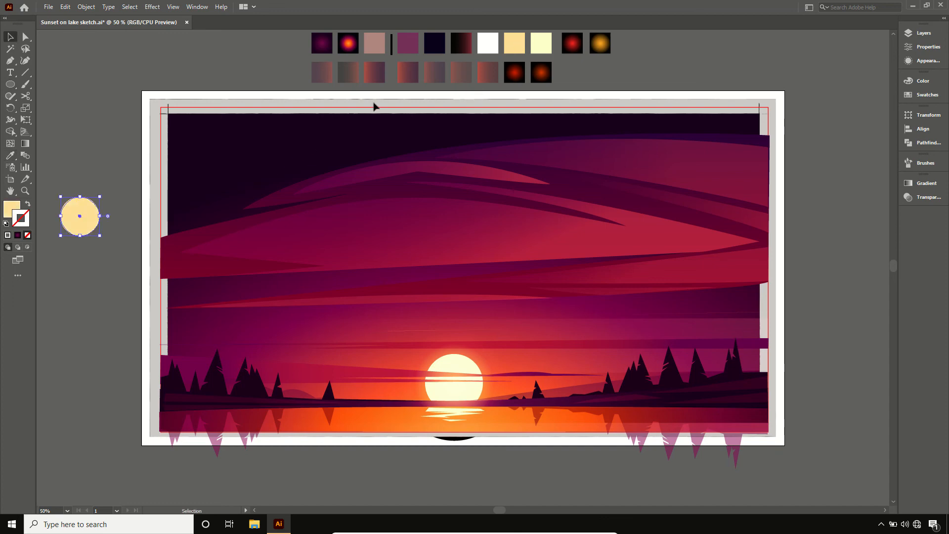
- Set the yellow circle's width and height to 5 px and place it on the lake among the left tree reflections
{"action": "left_click_drag", "start_coordinate": [89, 226], "coordinate": [99, 358]}
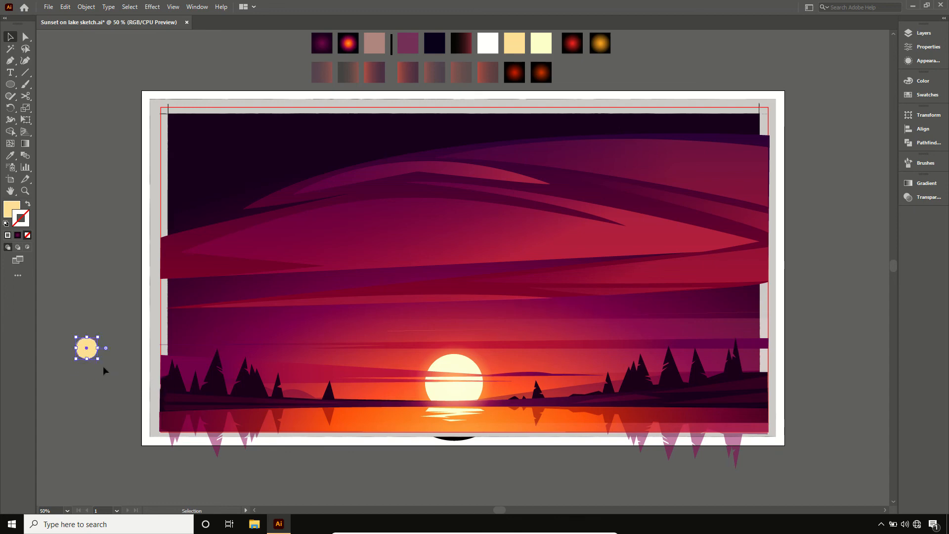
{"action": "left_click", "coordinate": [918, 48]}
{"action": "left_click", "coordinate": [869, 72]}
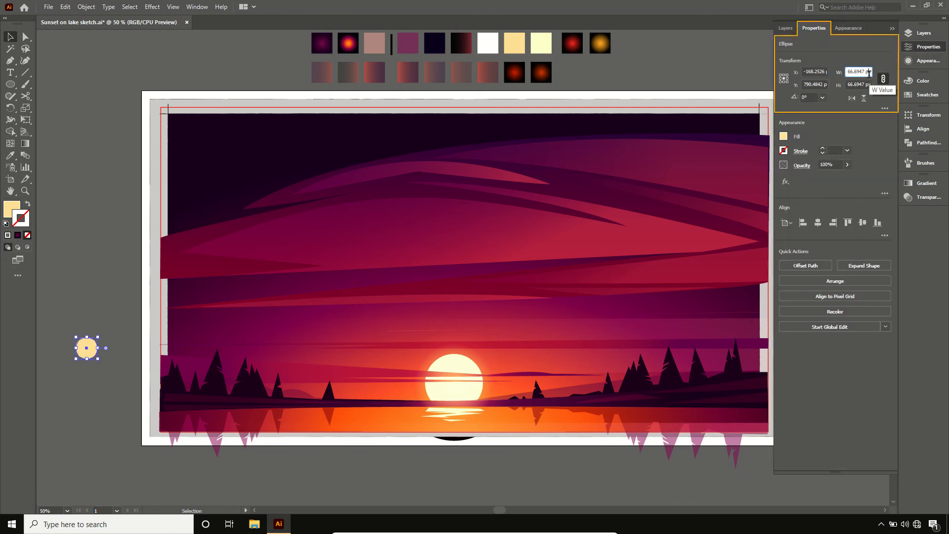
{"action": "key", "text": "BackSpace"}
{"action": "key", "text": "BackSpace"}
{"action": "key", "text": "BackSpace"}
{"action": "key", "text": "BackSpace"}
{"action": "key", "text": "BackSpace"}
{"action": "key", "text": "BackSpace"}
{"action": "key", "text": "BackSpace"}
{"action": "key", "text": "BackSpace"}
{"action": "key", "text": "BackSpace"}
{"action": "key", "text": "BackSpace"}
{"action": "type", "text": "5"}
{"action": "key", "text": "Return"}
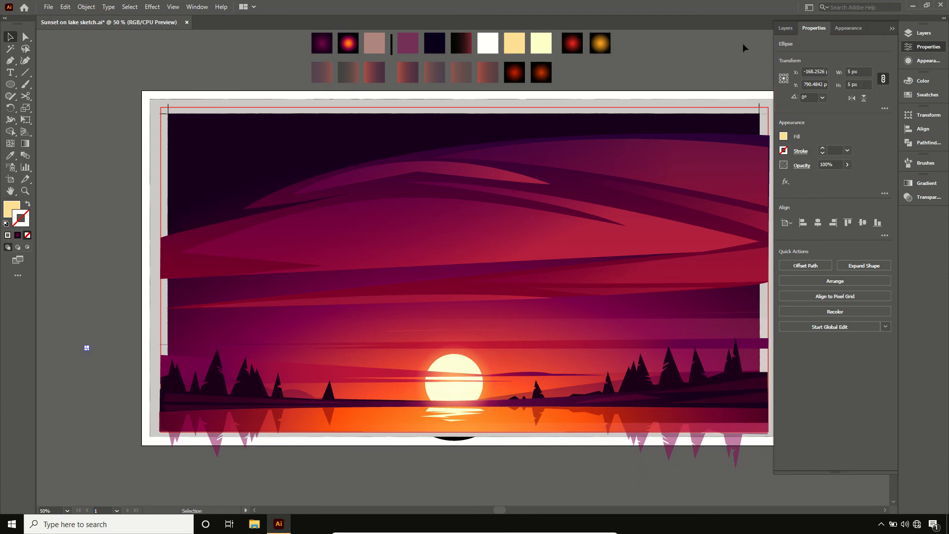
{"action": "left_click", "coordinate": [892, 28]}
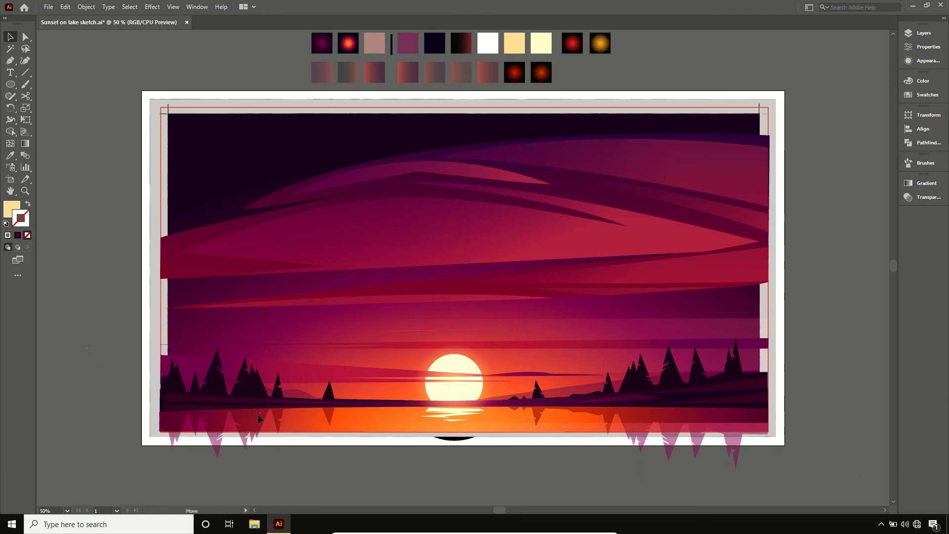
{"action": "left_click_drag", "start_coordinate": [258, 415], "coordinate": [256, 418]}
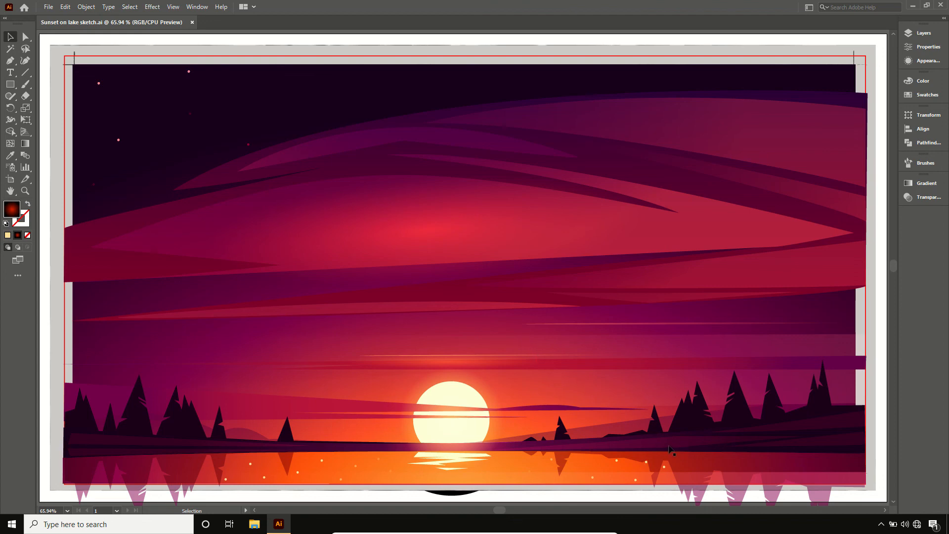
- Select the red glow ellipse over the middle clouds and examine its gradient and transparency settings
{"action": "left_click", "coordinate": [476, 242]}
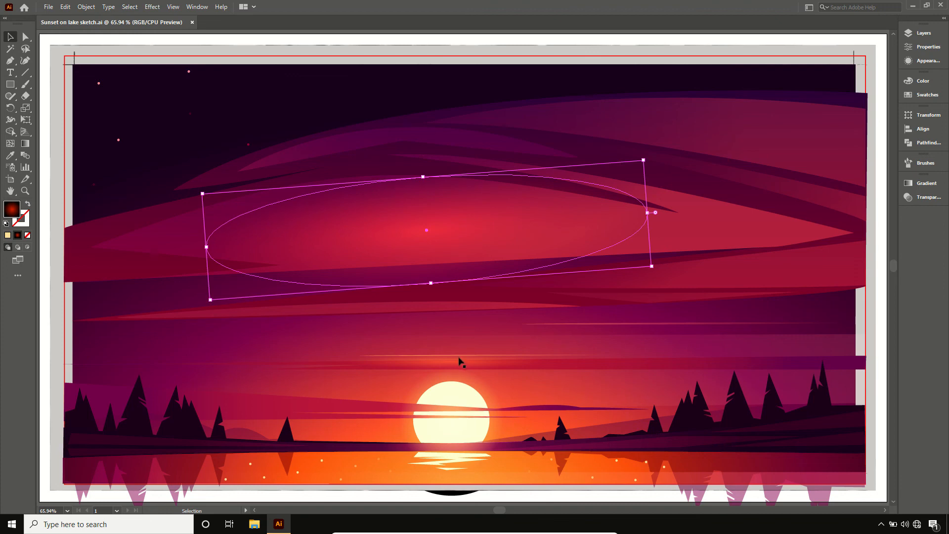
{"action": "key", "text": "ctrl+minus"}
{"action": "key", "text": "ctrl+minus"}
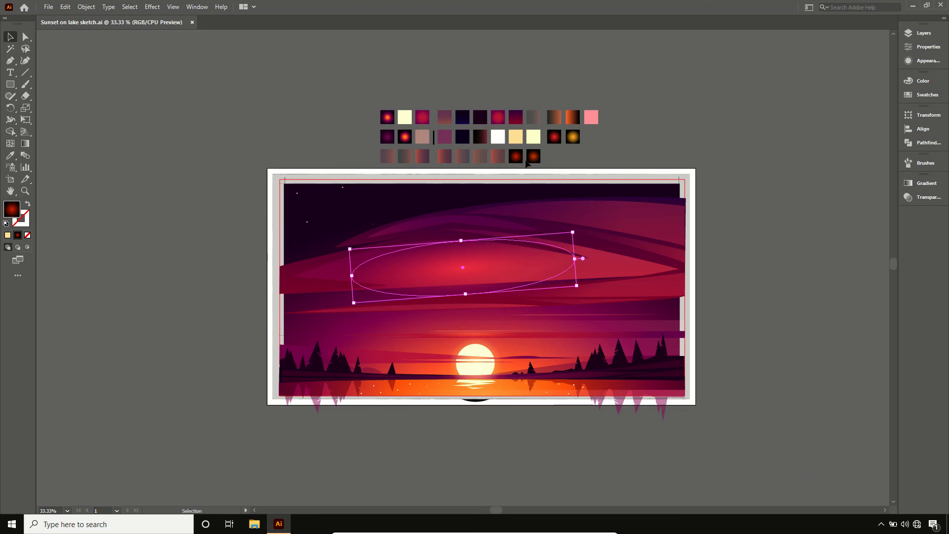
{"action": "left_click", "coordinate": [920, 187]}
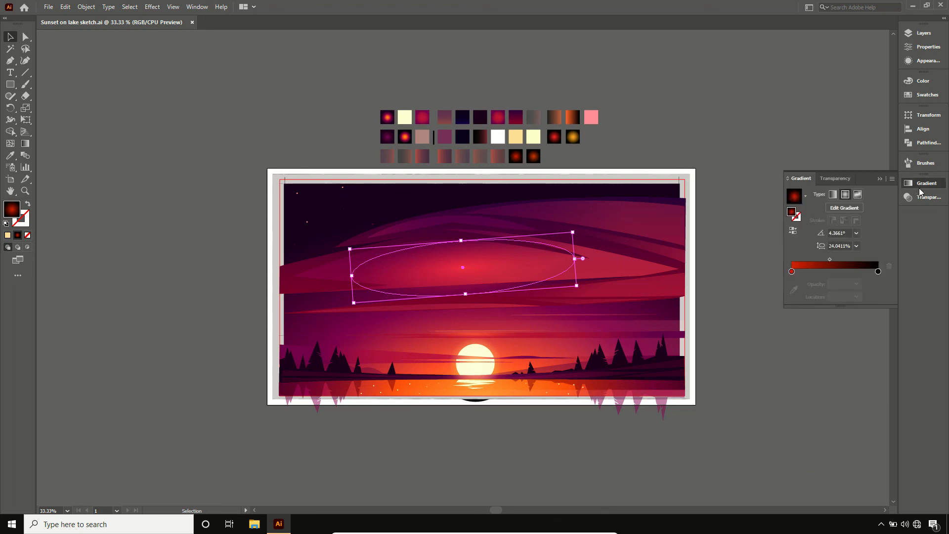
{"action": "left_click", "coordinate": [836, 178]}
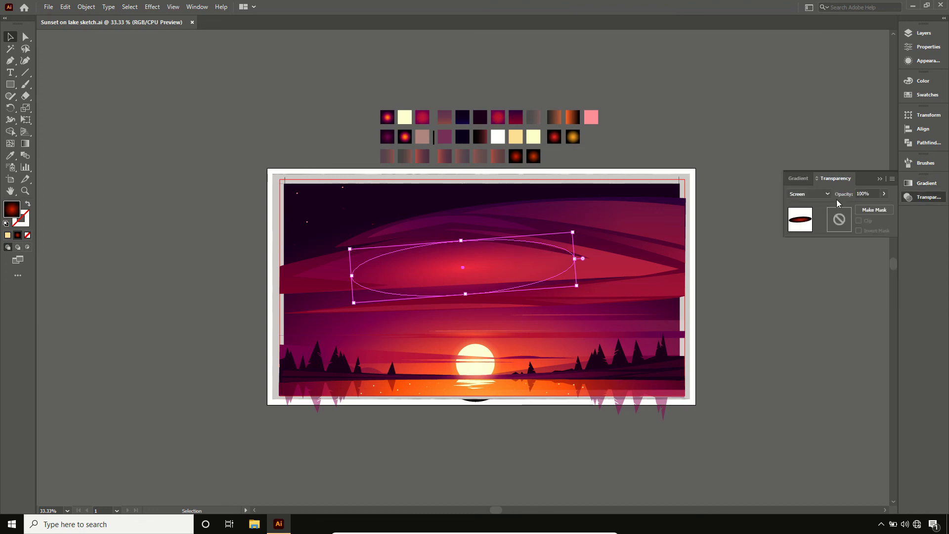
- Switch the glow ellipse's blending mode to Normal to inspect its radial gradient, undo the change and deselect the ellipse
{"action": "left_click", "coordinate": [828, 194]}
{"action": "left_click", "coordinate": [827, 203]}
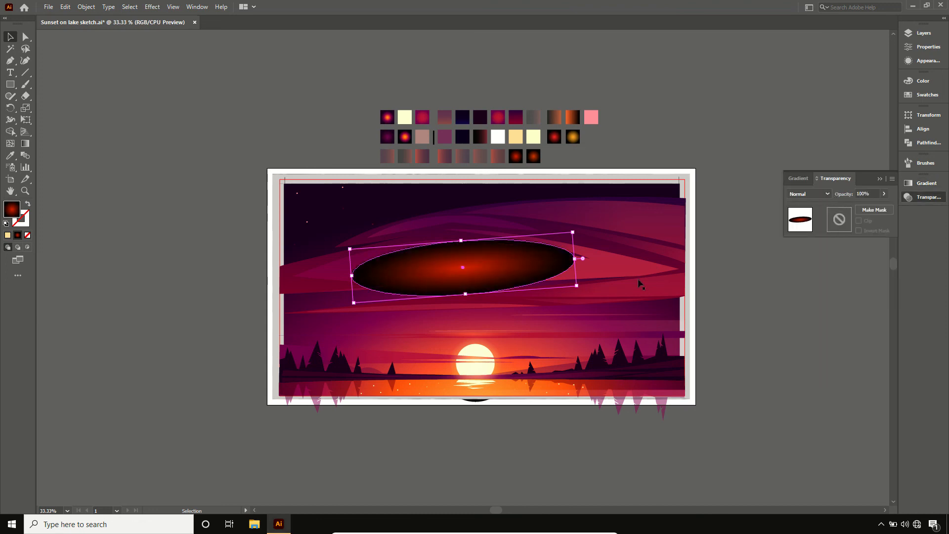
{"action": "key", "text": "g"}
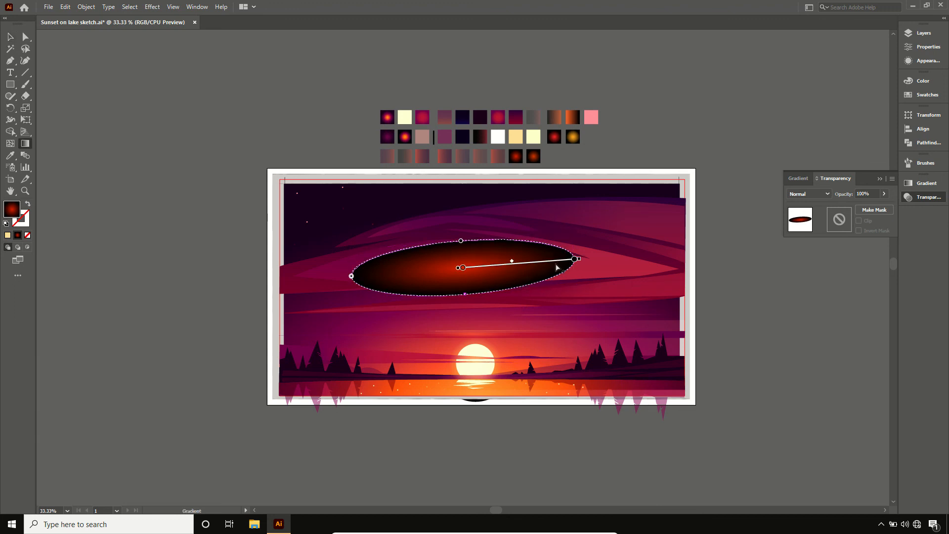
{"action": "key", "text": "ctrl+s"}
{"action": "key", "text": "g"}
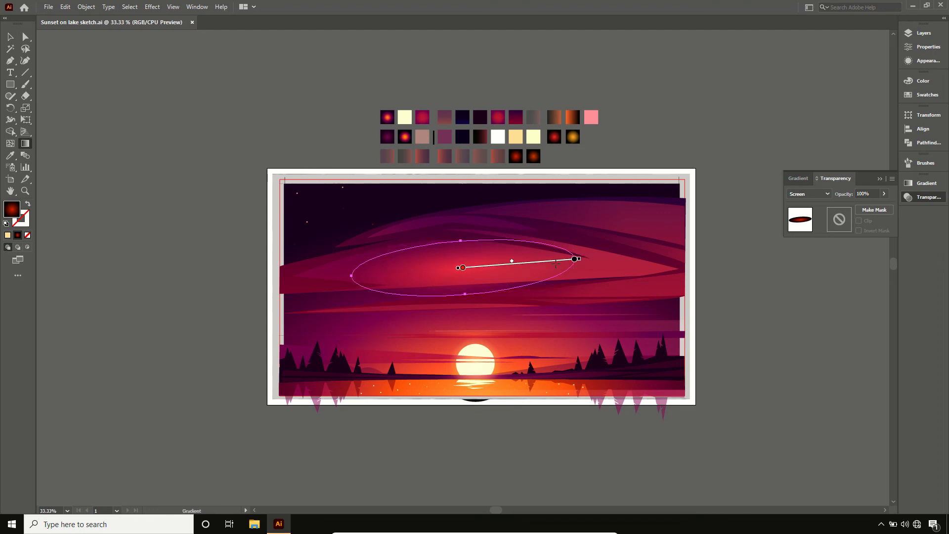
{"action": "key", "text": "v"}
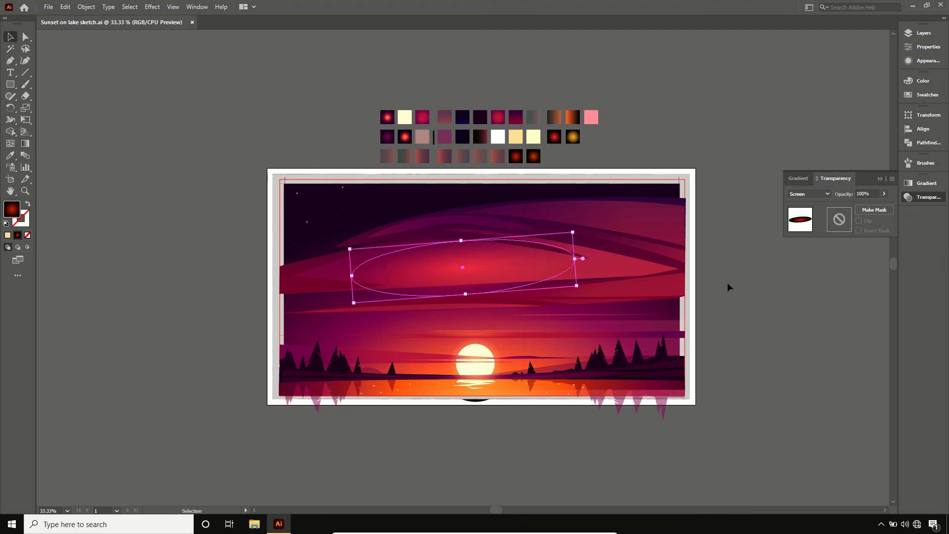
{"action": "left_click", "coordinate": [727, 288]}
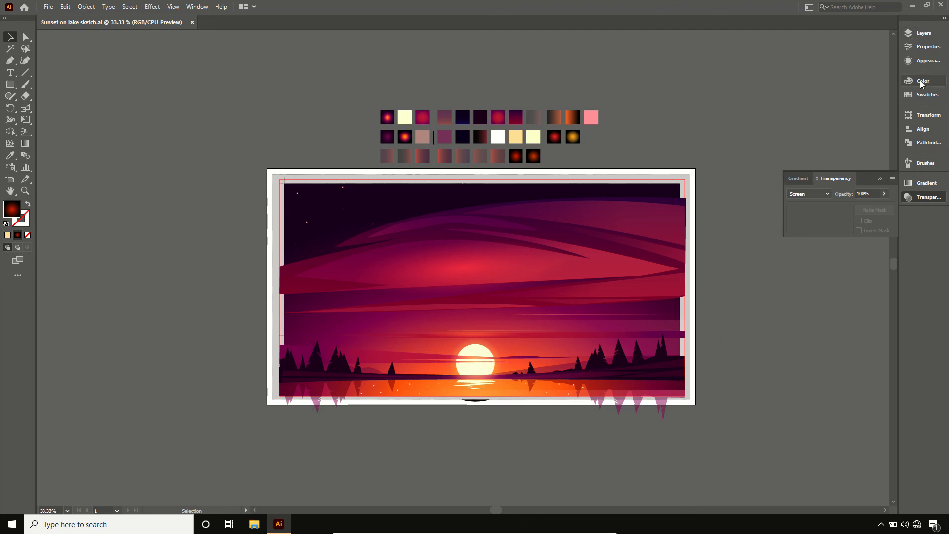
- Select the gradient background rectangle in Layer 2 and copy it
{"action": "left_click", "coordinate": [923, 33]}
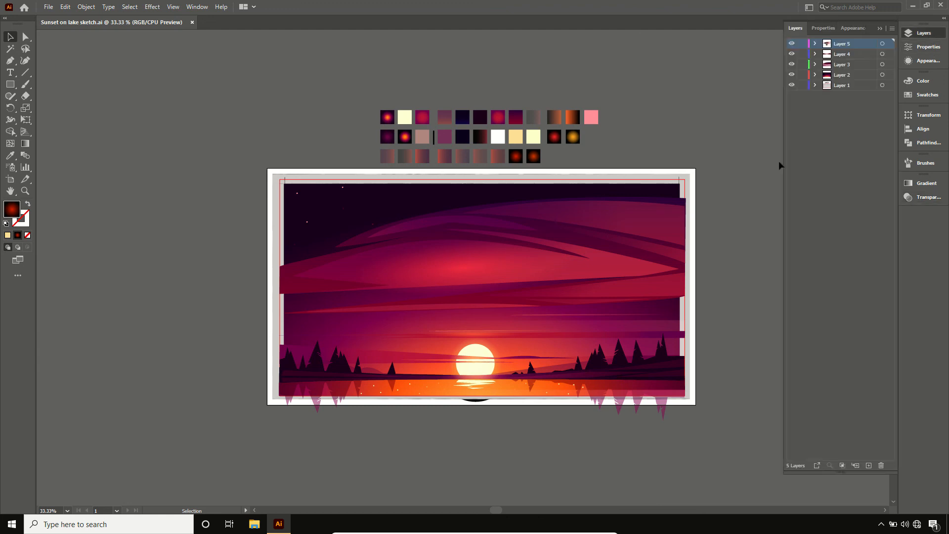
{"action": "left_click", "coordinate": [665, 196]}
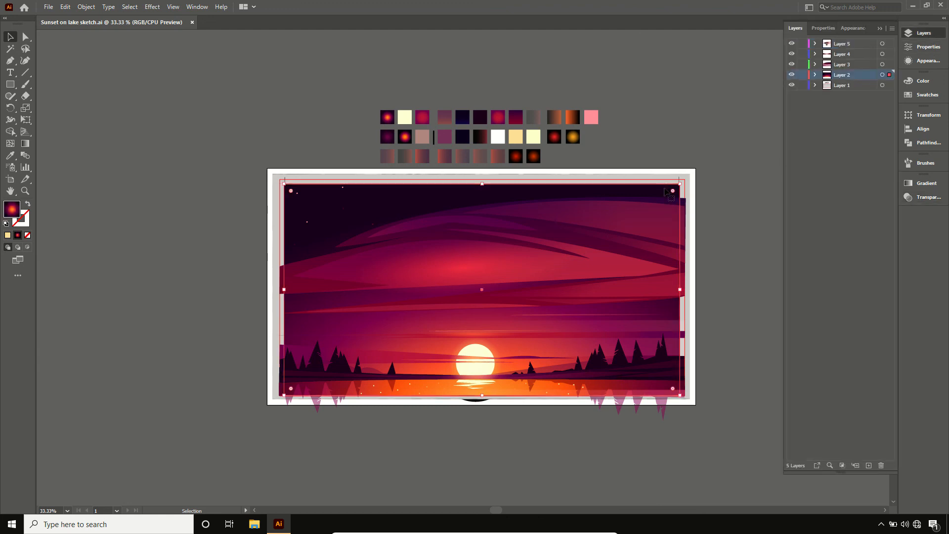
{"action": "left_click", "coordinate": [815, 75]}
{"action": "left_click", "coordinate": [860, 87]}
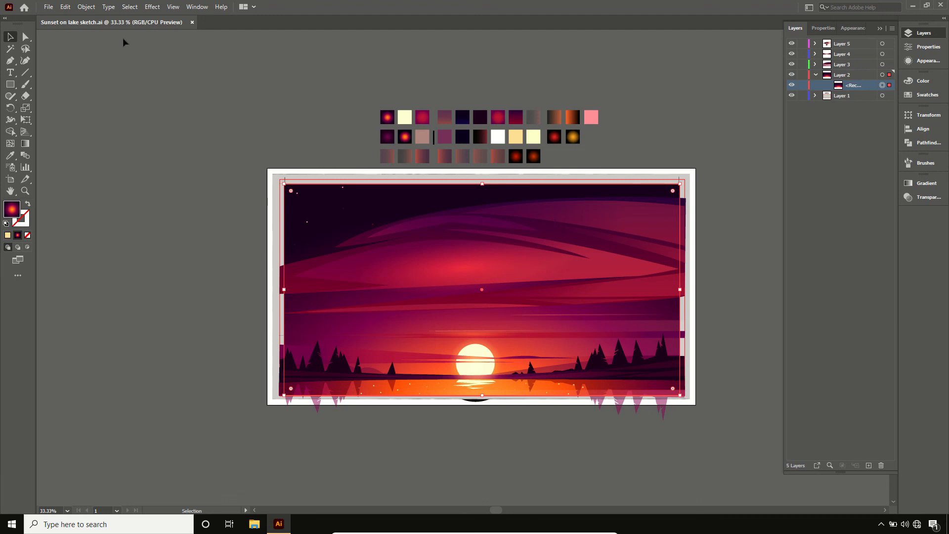
{"action": "left_click", "coordinate": [65, 7]}
{"action": "left_click", "coordinate": [87, 52]}
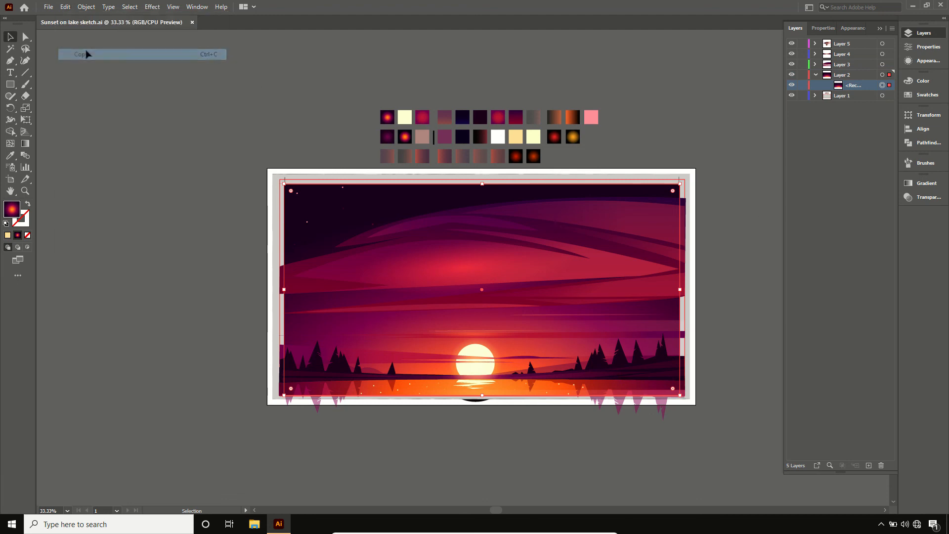
- Paste the background rectangle in place and move the copy from Layer 2 into Layer 5
{"action": "left_click", "coordinate": [65, 7]}
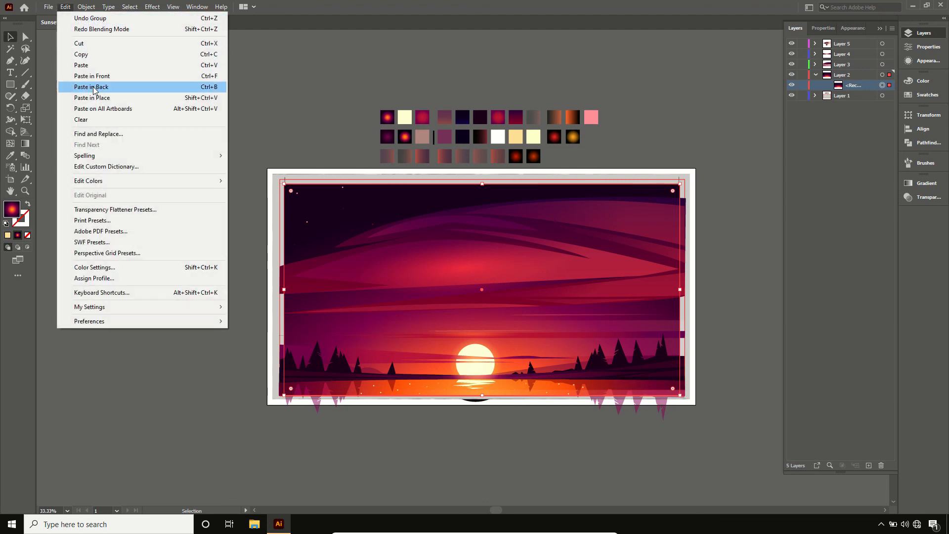
{"action": "left_click", "coordinate": [97, 99]}
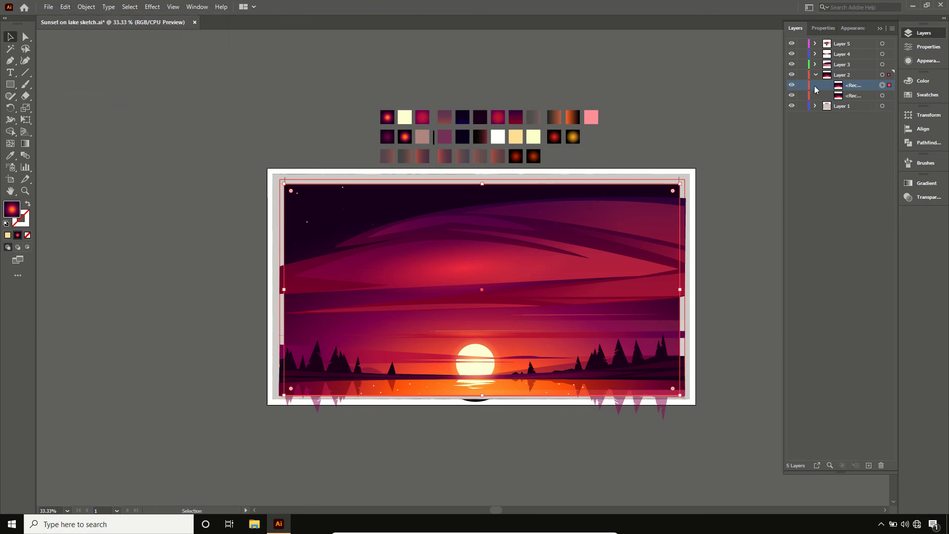
{"action": "left_click_drag", "start_coordinate": [853, 88], "coordinate": [841, 44]}
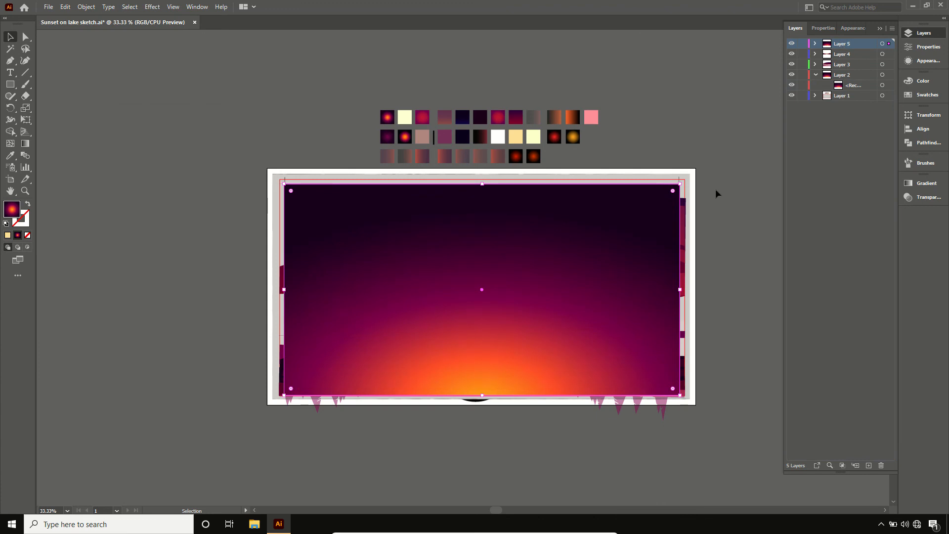
- With Layer 1 locked, make a clipping mask from all the other artwork, and hide Layer 1
{"action": "left_click", "coordinate": [803, 96]}
{"action": "left_click_drag", "start_coordinate": [717, 171], "coordinate": [248, 422]}
{"action": "right_click", "coordinate": [440, 322]}
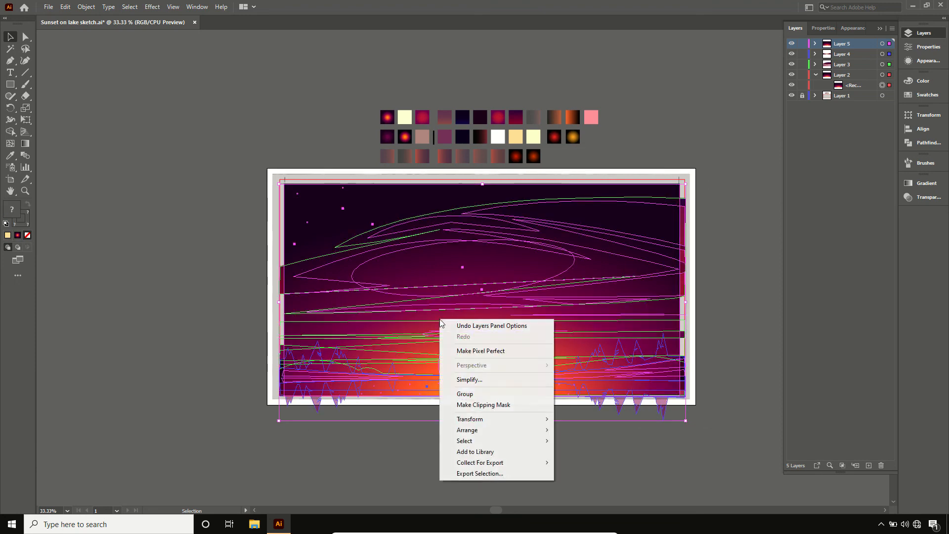
{"action": "left_click", "coordinate": [485, 405]}
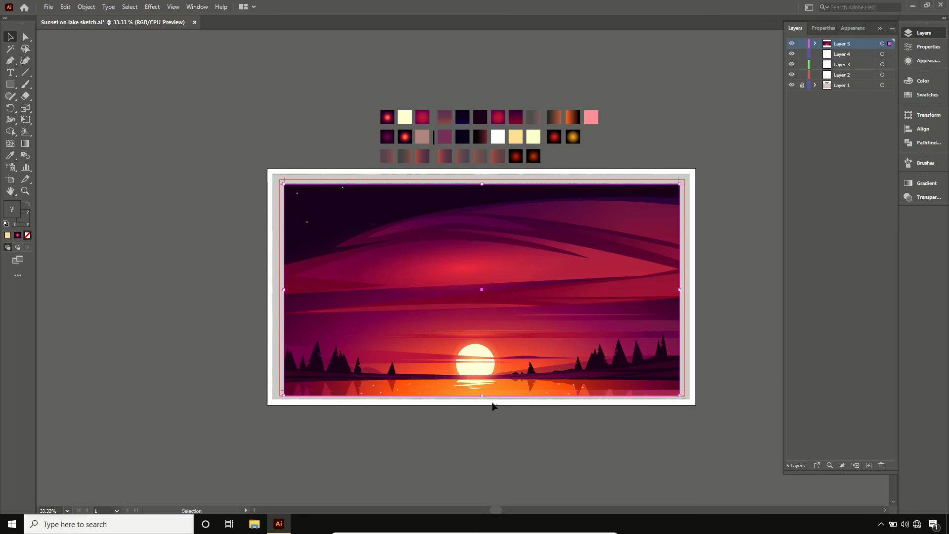
{"action": "left_click", "coordinate": [791, 85]}
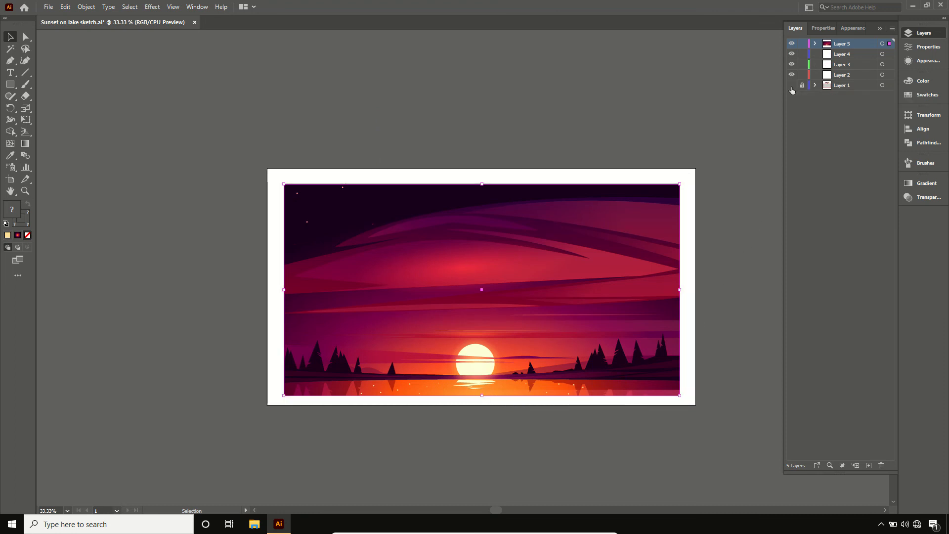
{"action": "left_click", "coordinate": [737, 106]}
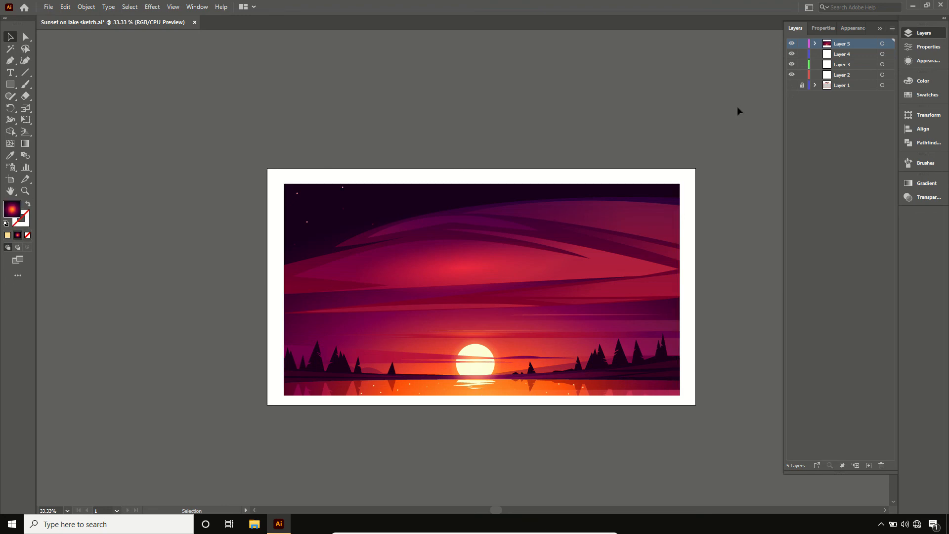
- Compare the original sketch in Layer 1 with the finished artwork by toggling the visibility of Layers 1 and 5, leaving Layer 1 hidden
{"action": "left_click", "coordinate": [792, 85]}
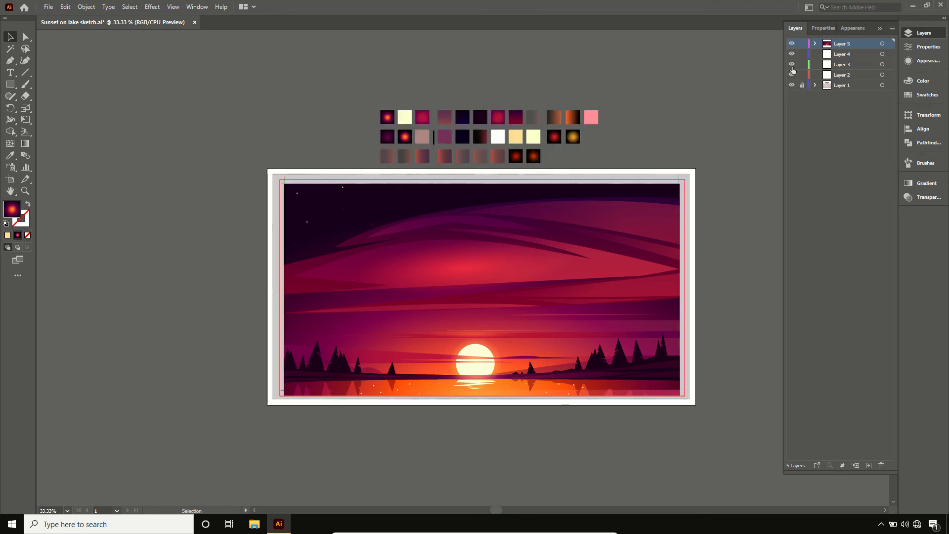
{"action": "left_click", "coordinate": [792, 74]}
{"action": "left_click", "coordinate": [793, 43]}
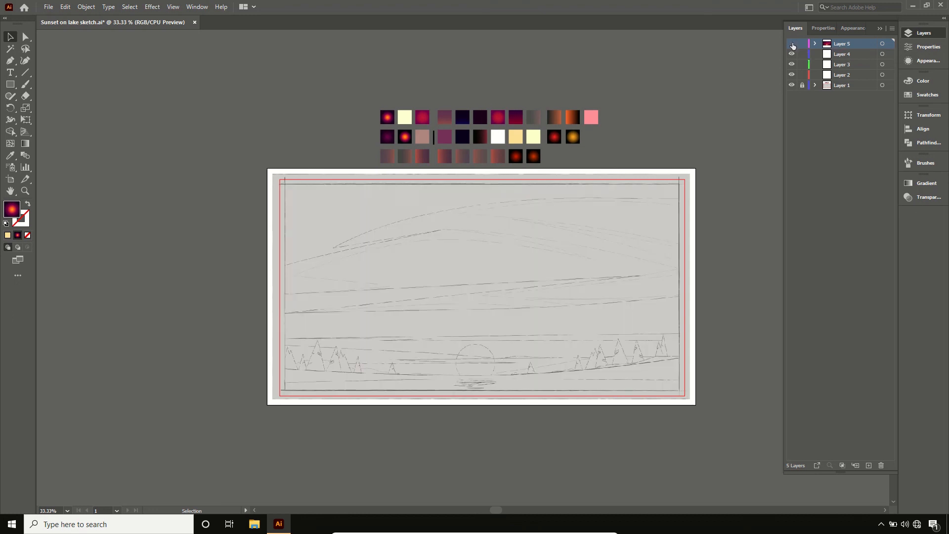
{"action": "left_click", "coordinate": [793, 44]}
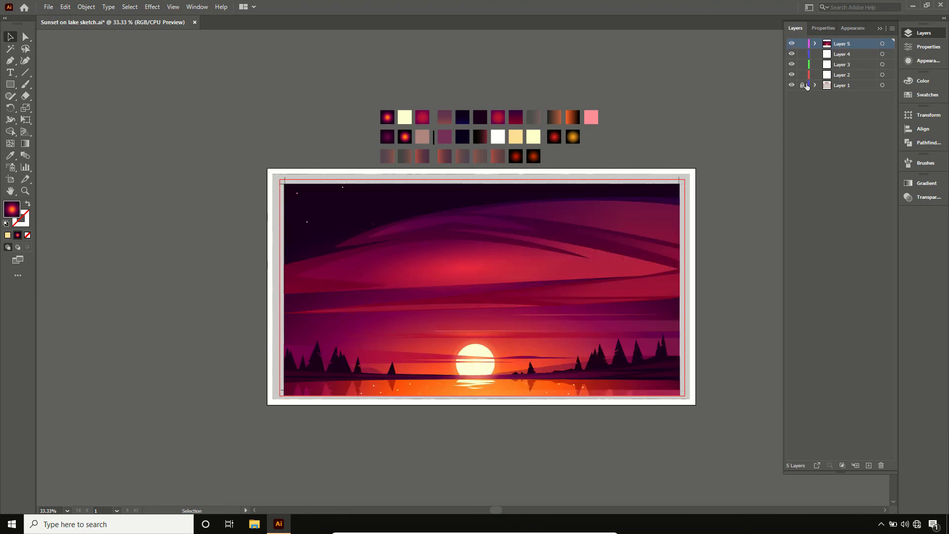
{"action": "left_click", "coordinate": [791, 85]}
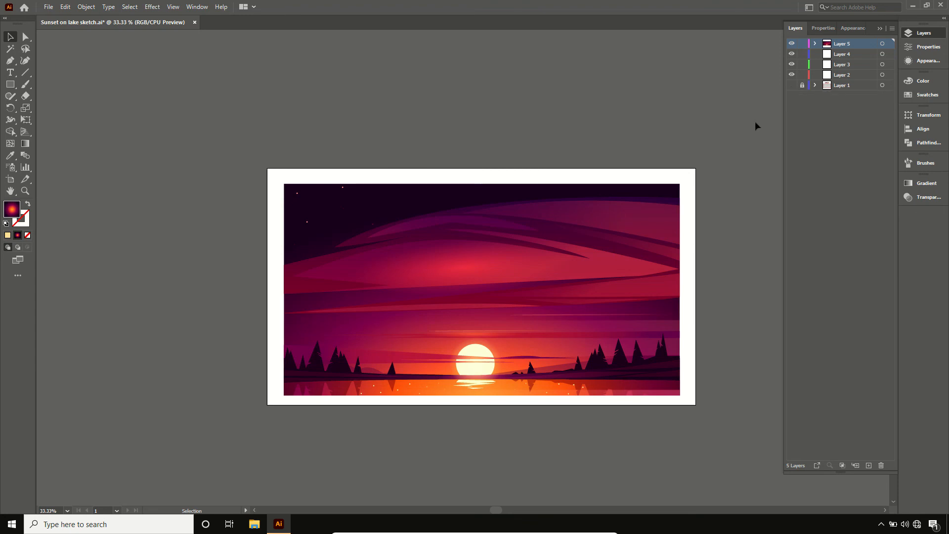
- Collapse the layer list and fit the whole artboard in the window to view the finished illustration
{"action": "left_click", "coordinate": [881, 29]}
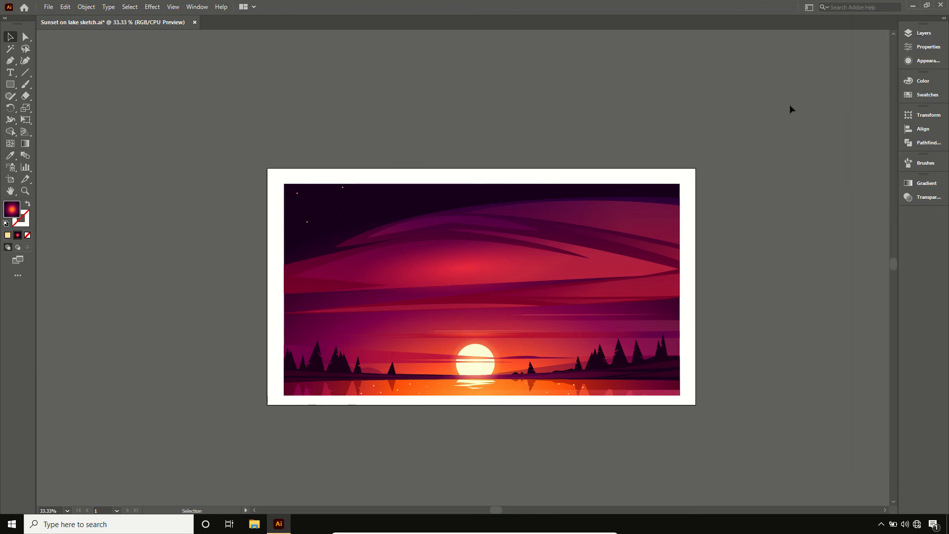
{"action": "key", "text": "ctrl+0"}
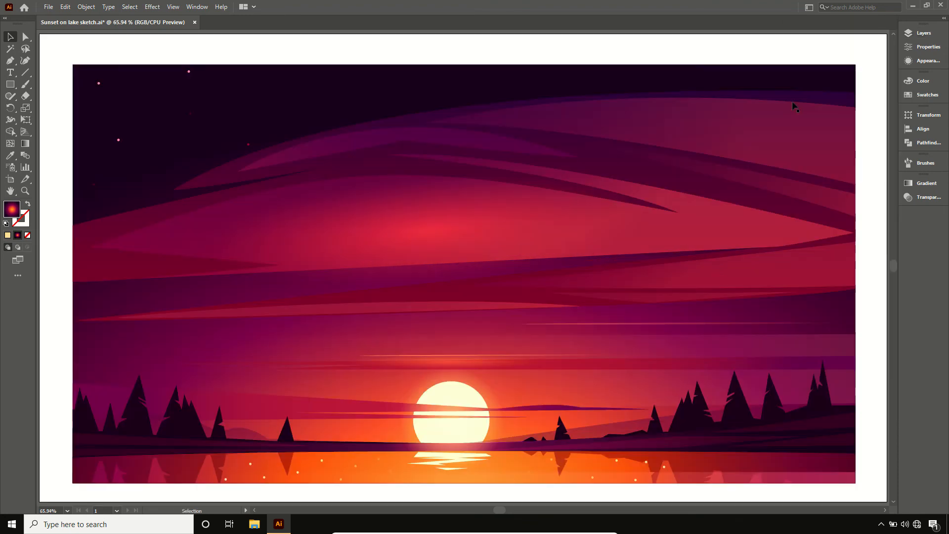